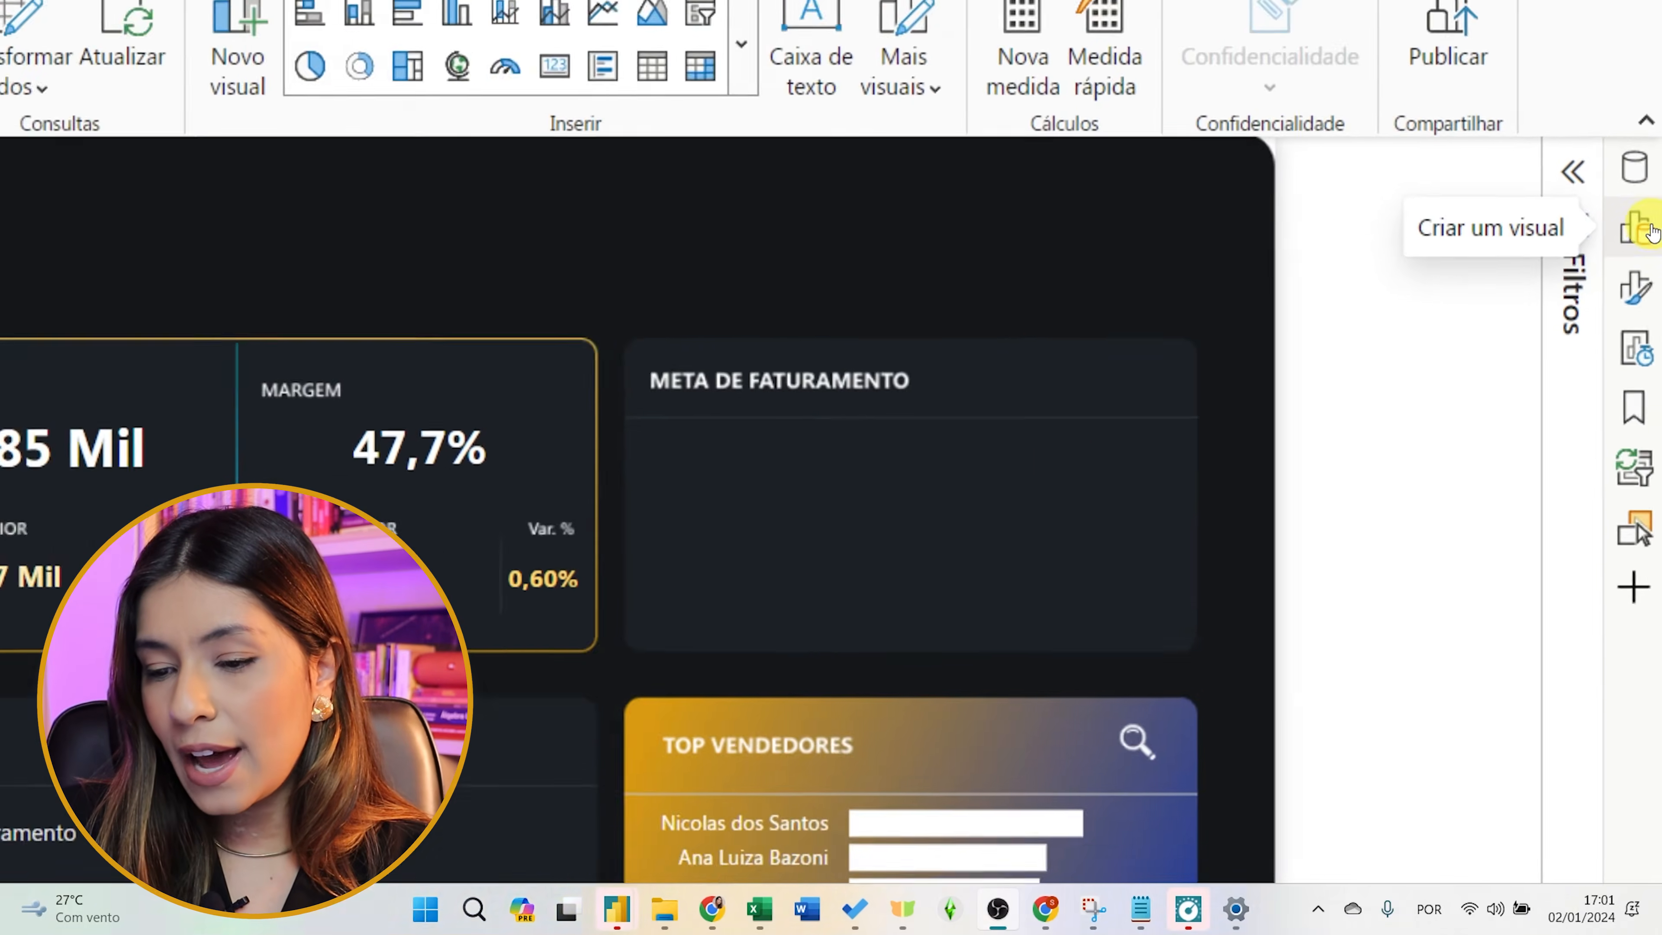
- Open the % Meta Realizada measure from the Medidas table to display its formula
{"action": "left_click", "coordinate": [1630, 152]}
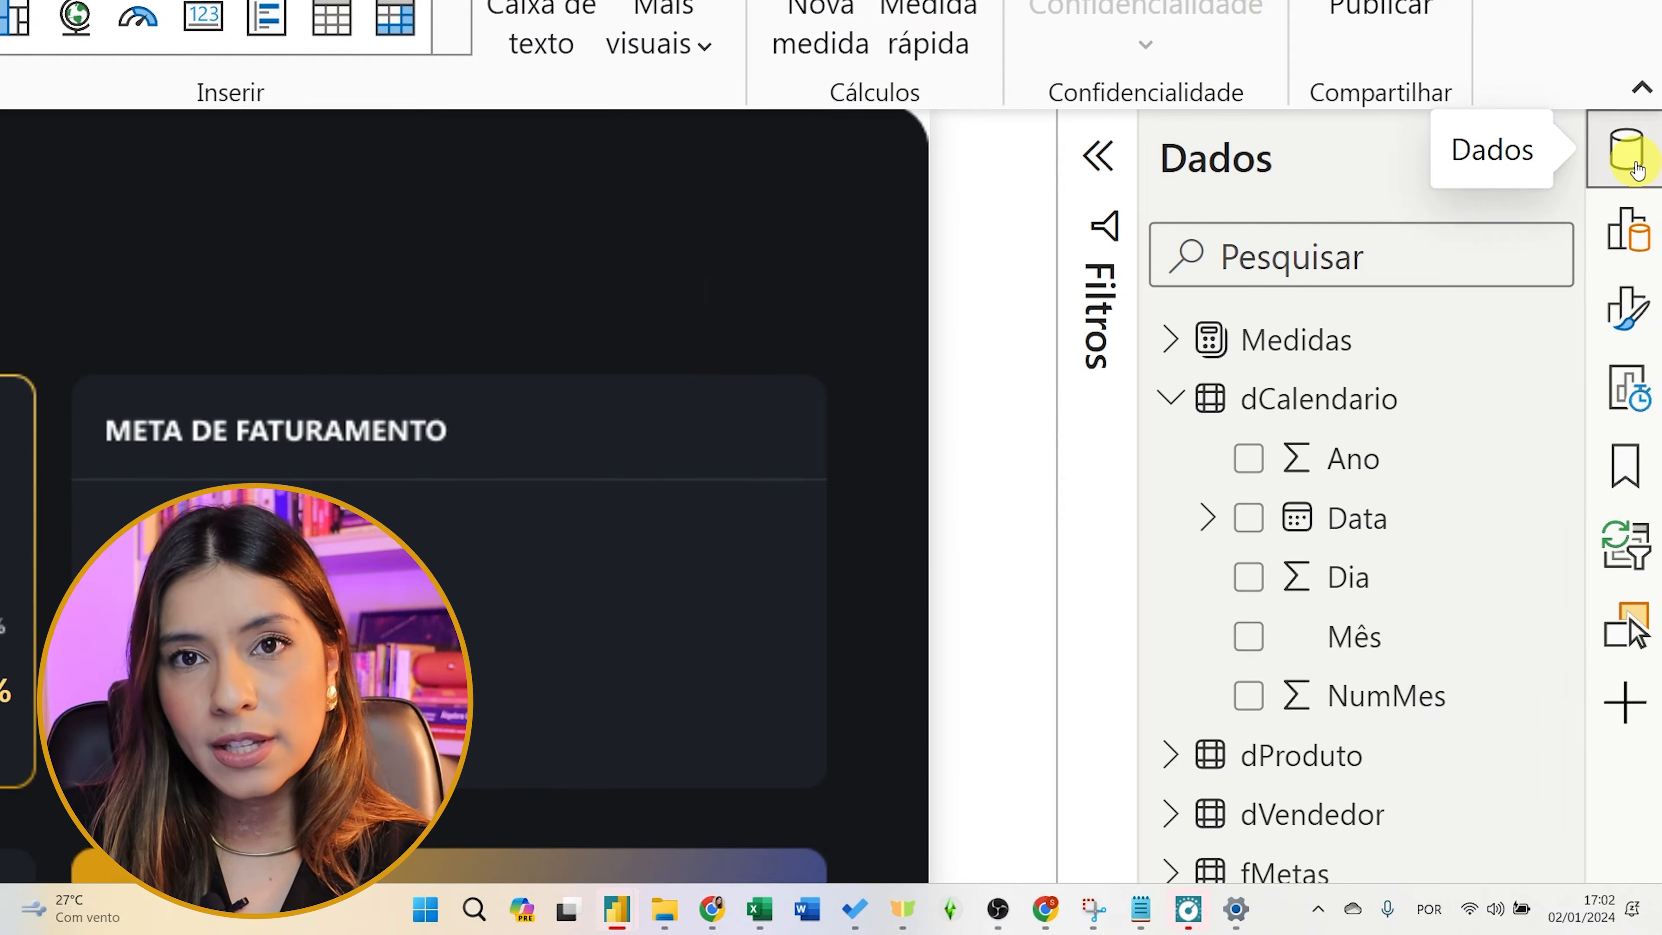
{"action": "key", "text": "super"}
{"action": "key", "text": "super"}
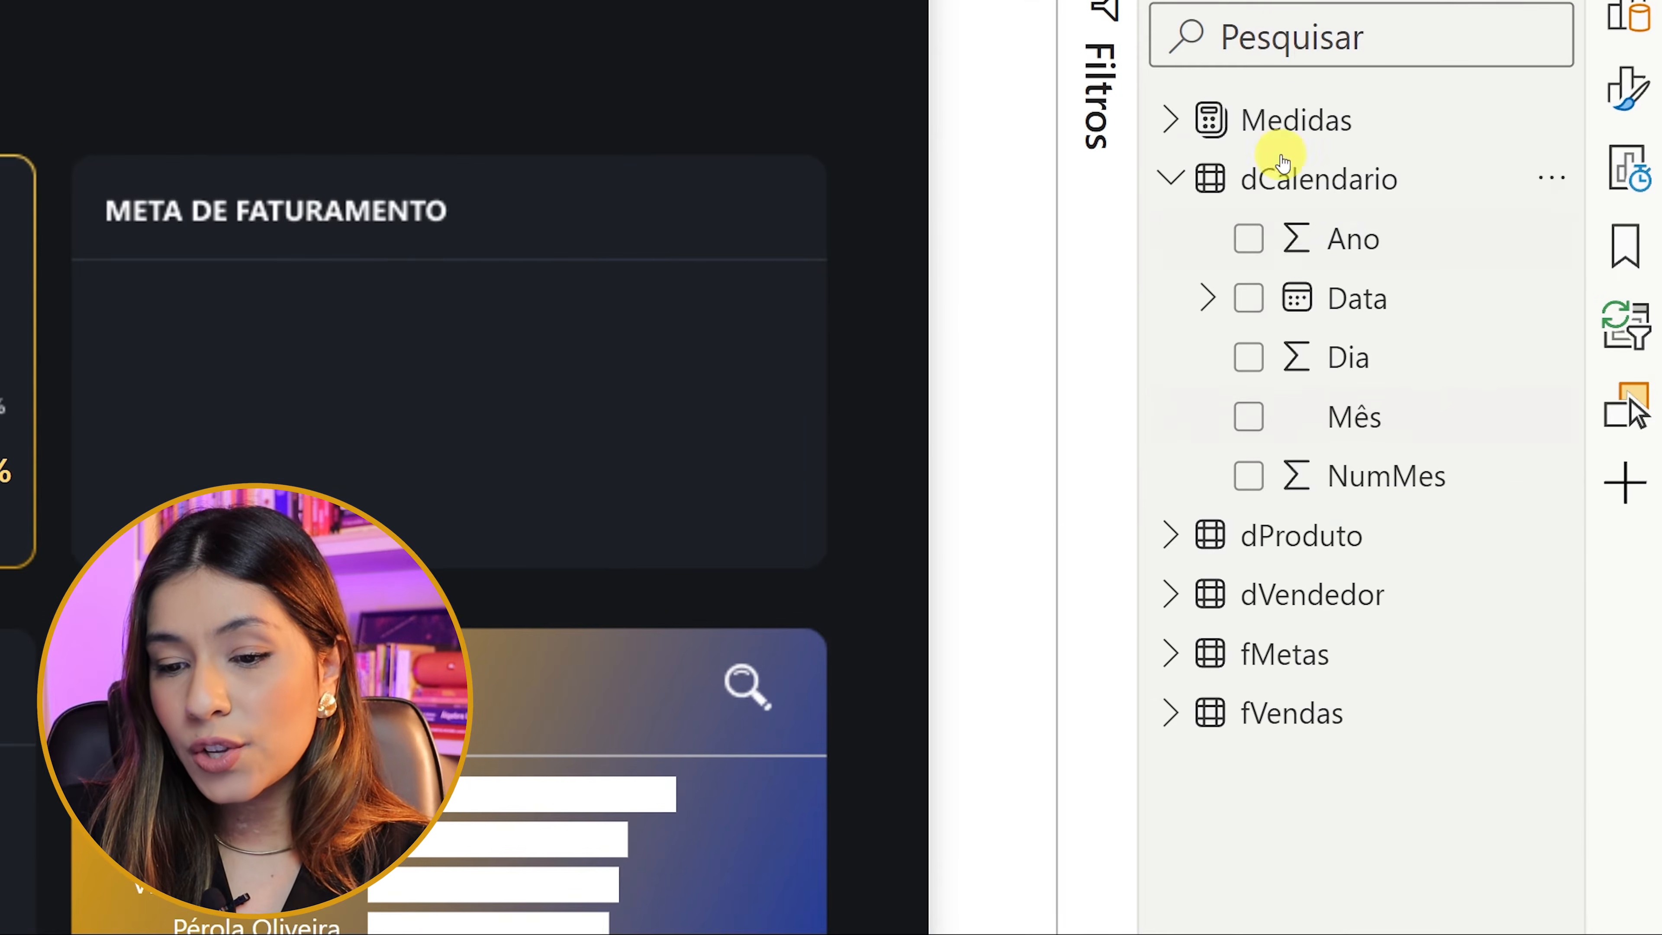
{"action": "left_click", "coordinate": [1166, 118]}
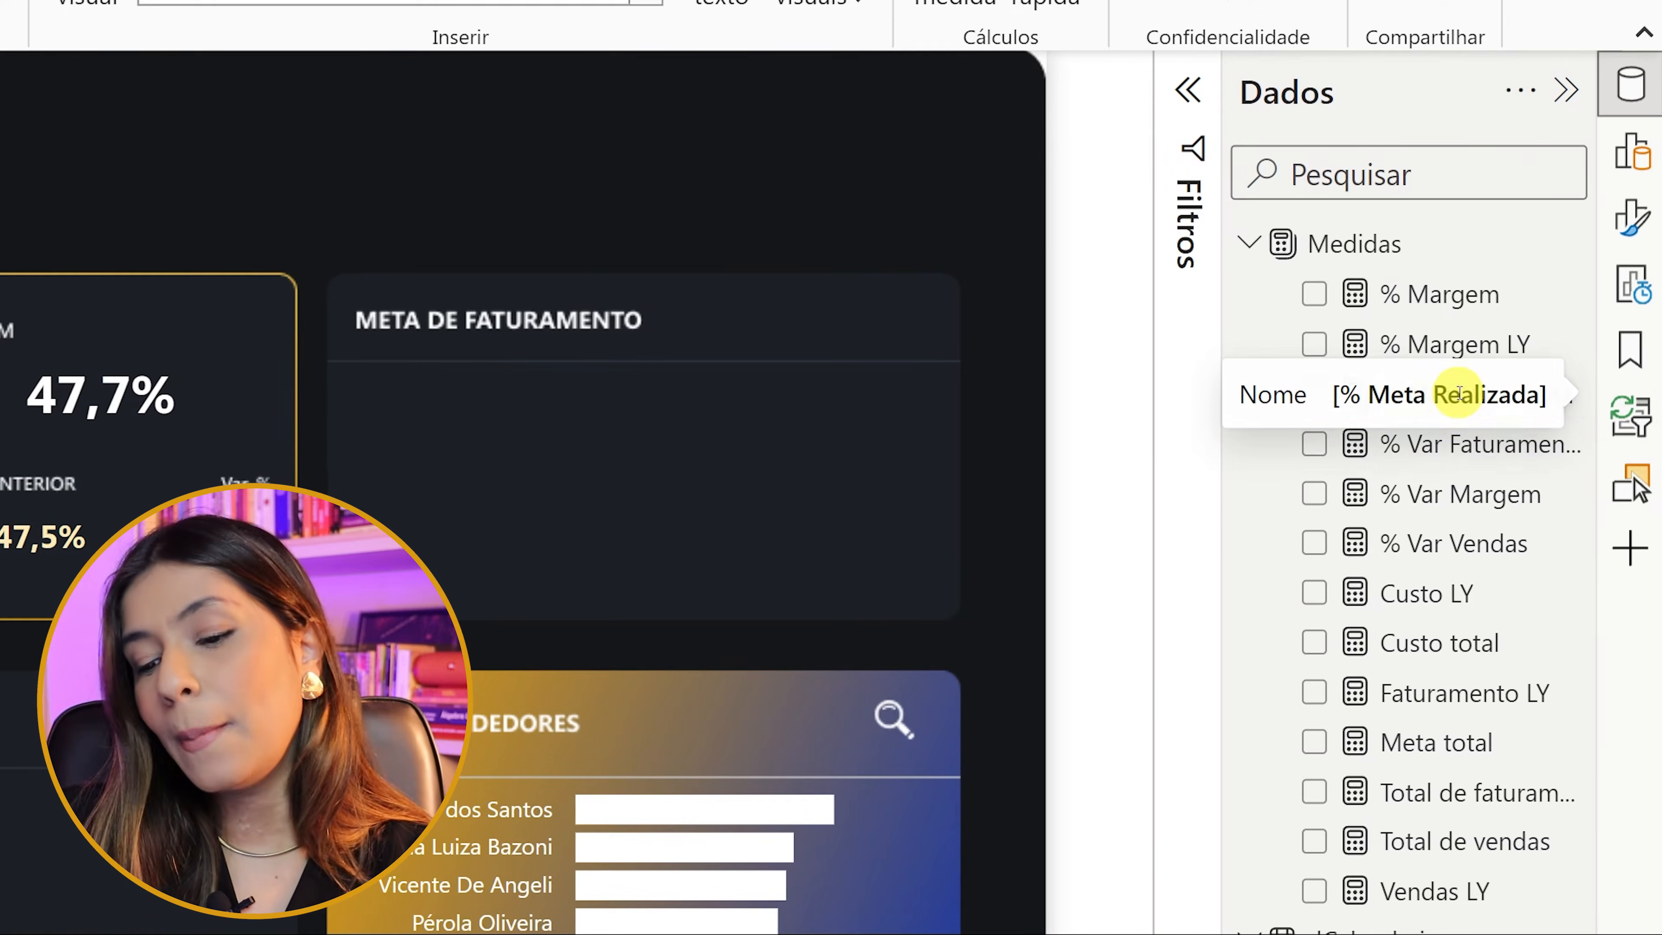
{"action": "left_click", "coordinate": [1463, 393]}
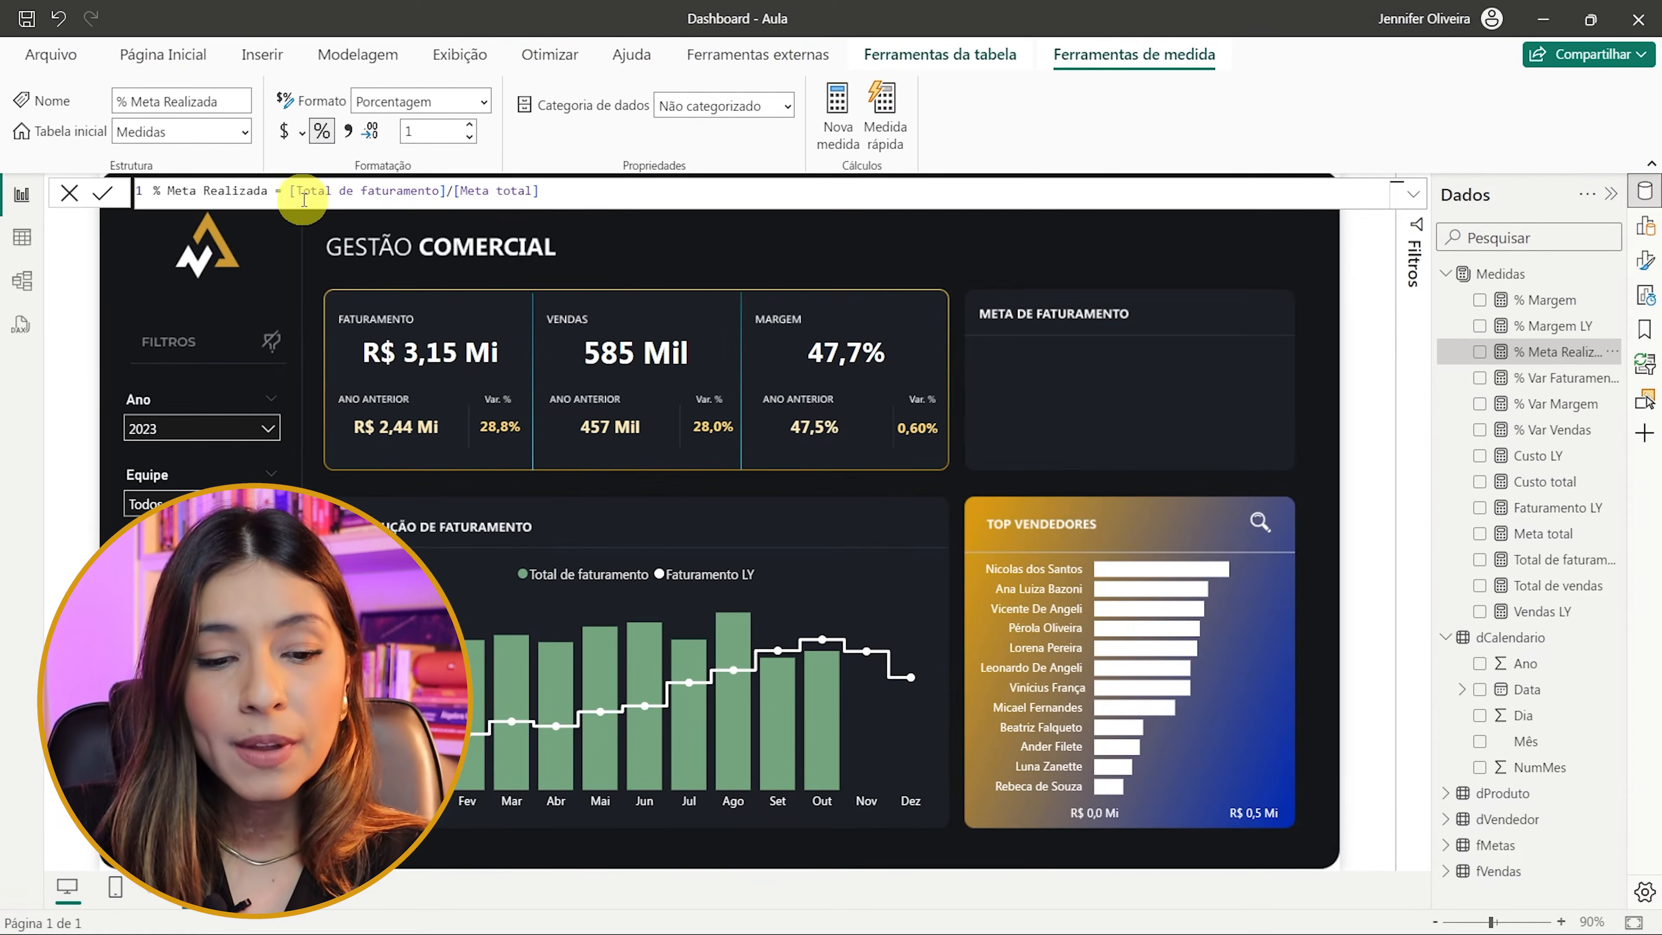
- Enlarge the % Meta Realizada formula and examine its two parts, [Total de faturamento] and [Meta total]
{"action": "left_click", "coordinate": [310, 195]}
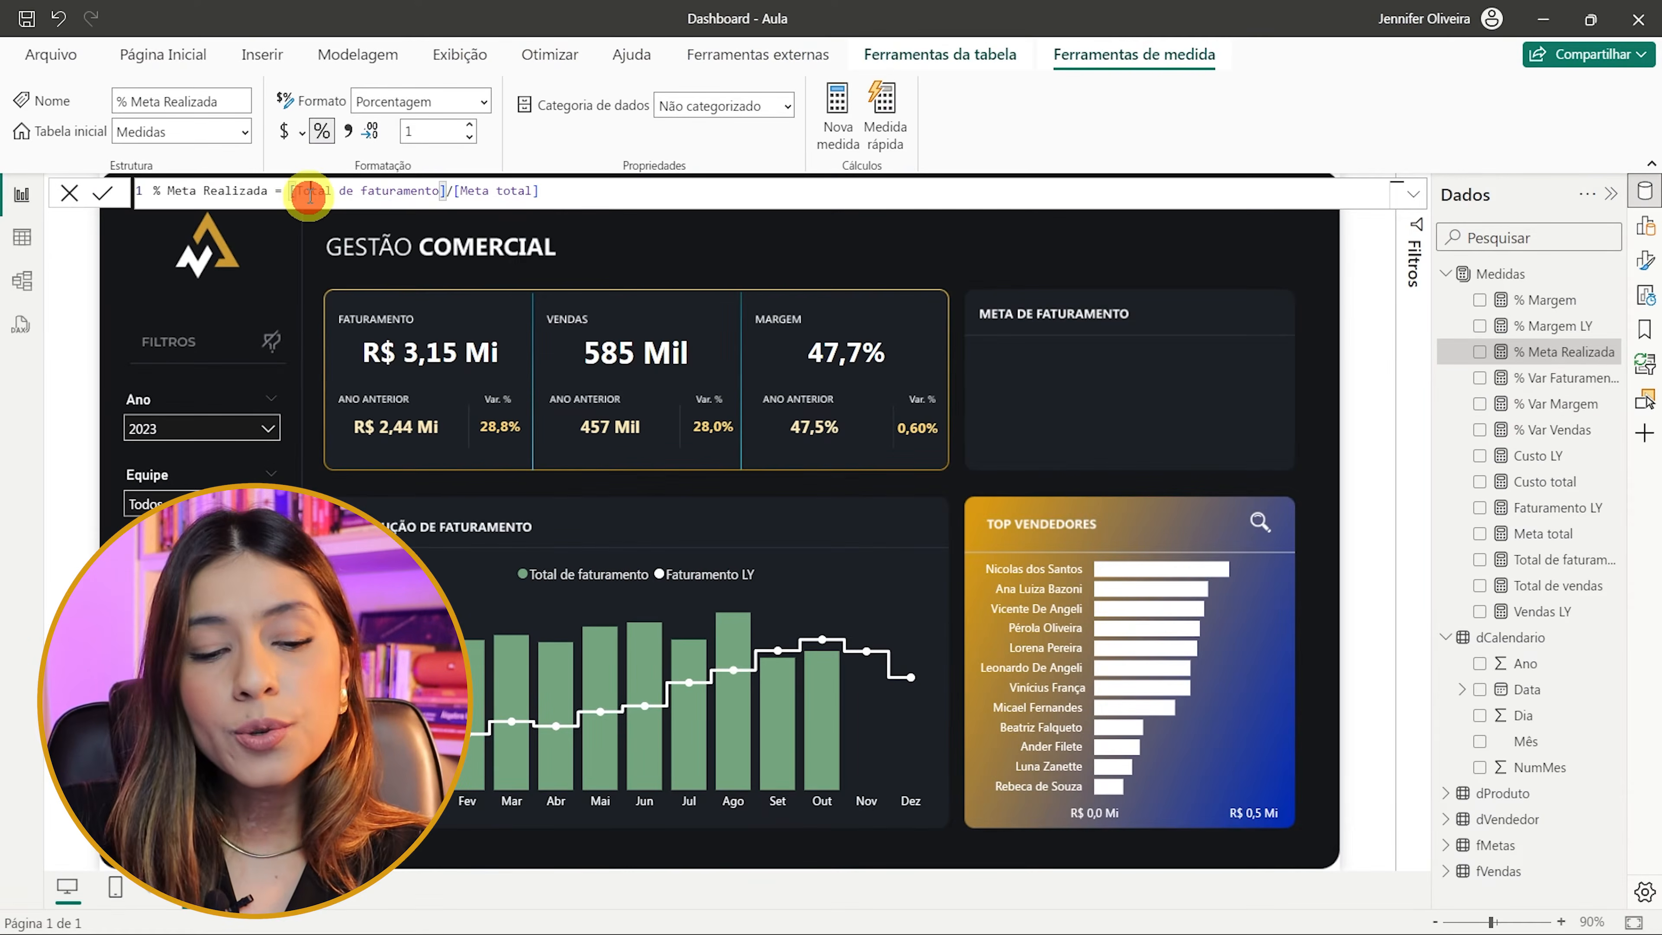
{"action": "scroll", "coordinate": [309, 195], "scroll_direction": "up", "scroll_amount": 5}
{"action": "scroll", "coordinate": [310, 194], "scroll_direction": "down", "scroll_amount": 5}
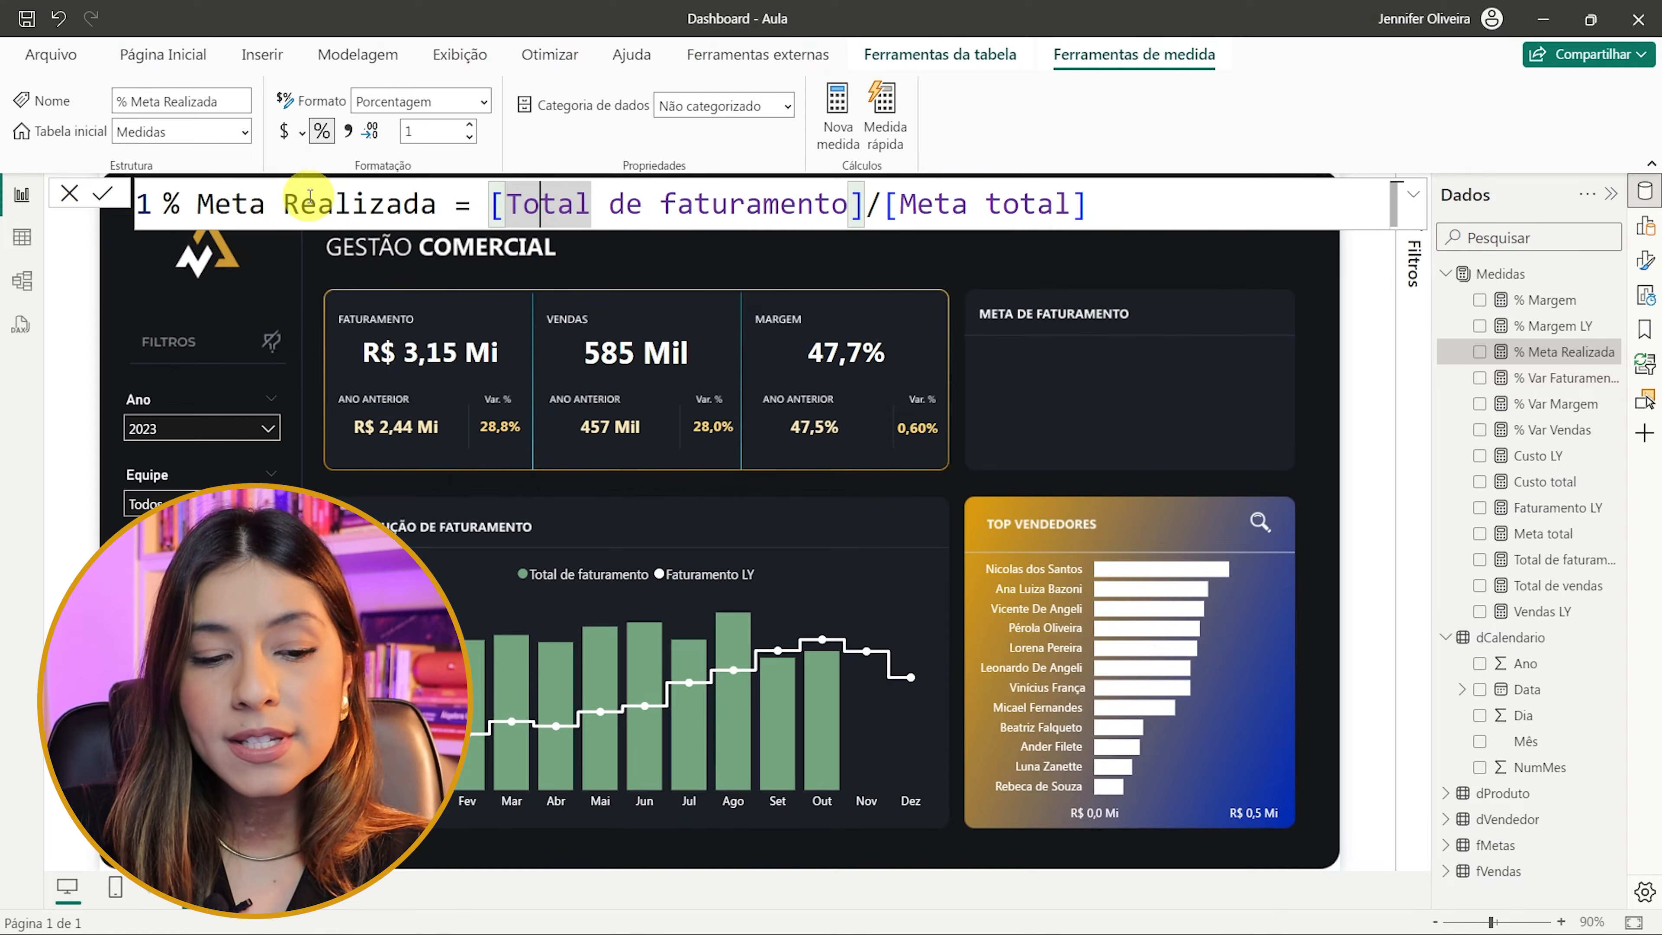
{"action": "left_click", "coordinate": [495, 211]}
{"action": "left_click_drag", "start_coordinate": [495, 211], "coordinate": [1087, 205]}
{"action": "left_click", "coordinate": [892, 208]}
{"action": "left_click_drag", "start_coordinate": [866, 208], "coordinate": [492, 209]}
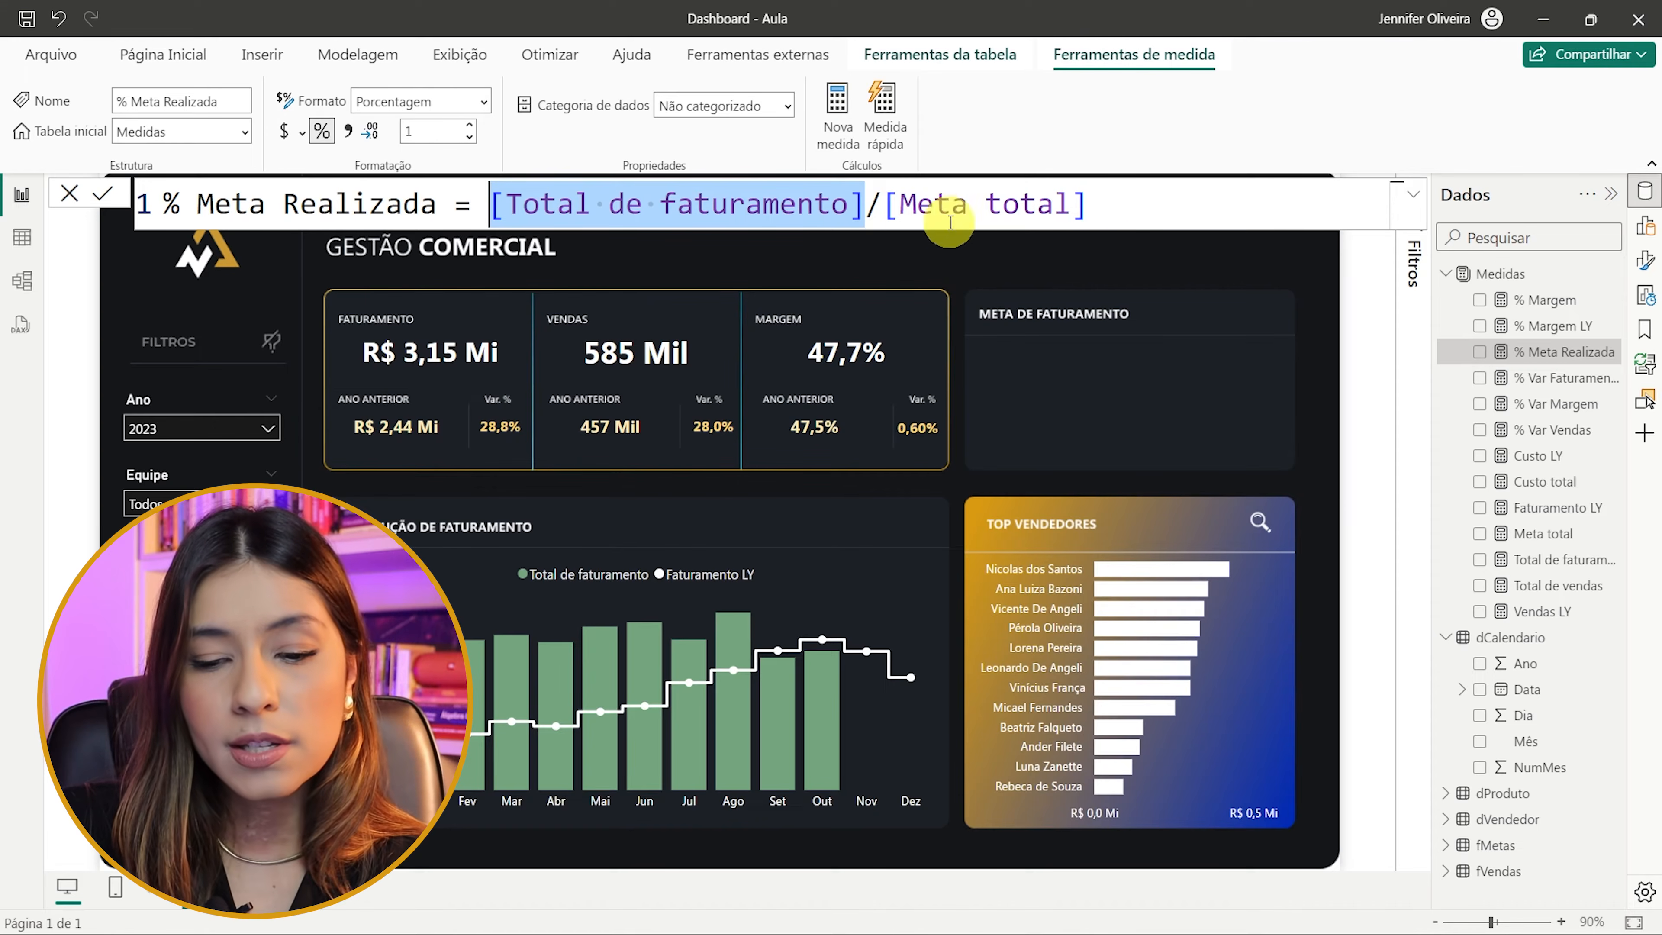
{"action": "left_click_drag", "start_coordinate": [884, 208], "coordinate": [1012, 256]}
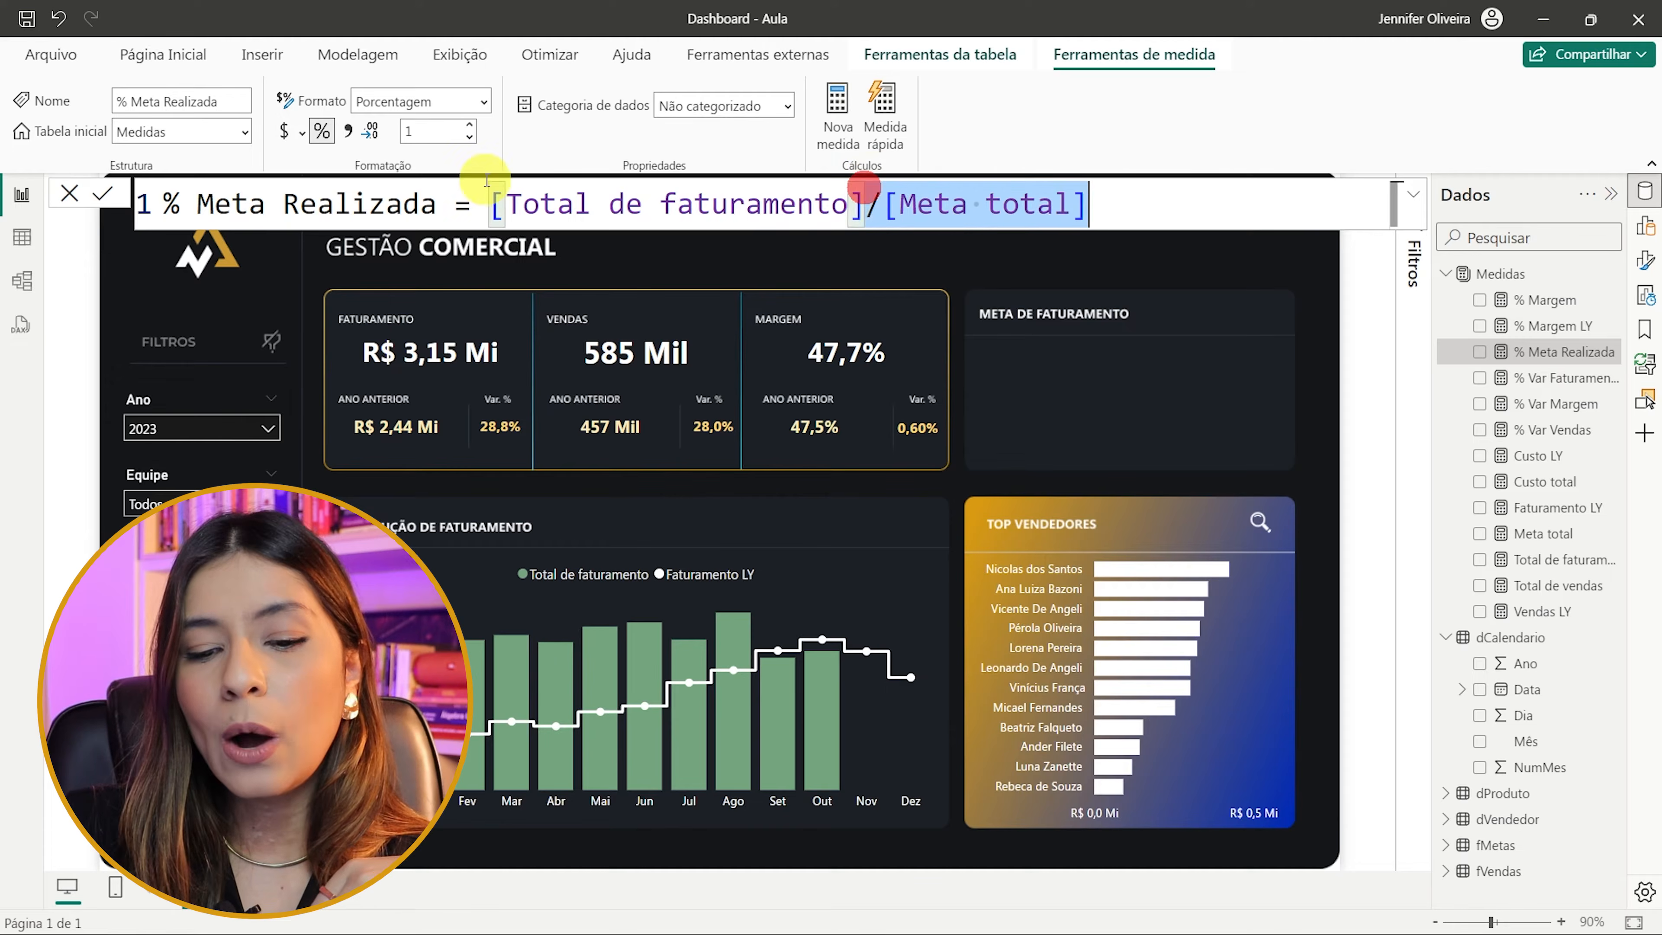
{"action": "left_click_drag", "start_coordinate": [864, 204], "coordinate": [555, 204]}
{"action": "left_click_drag", "start_coordinate": [877, 203], "coordinate": [1373, 185]}
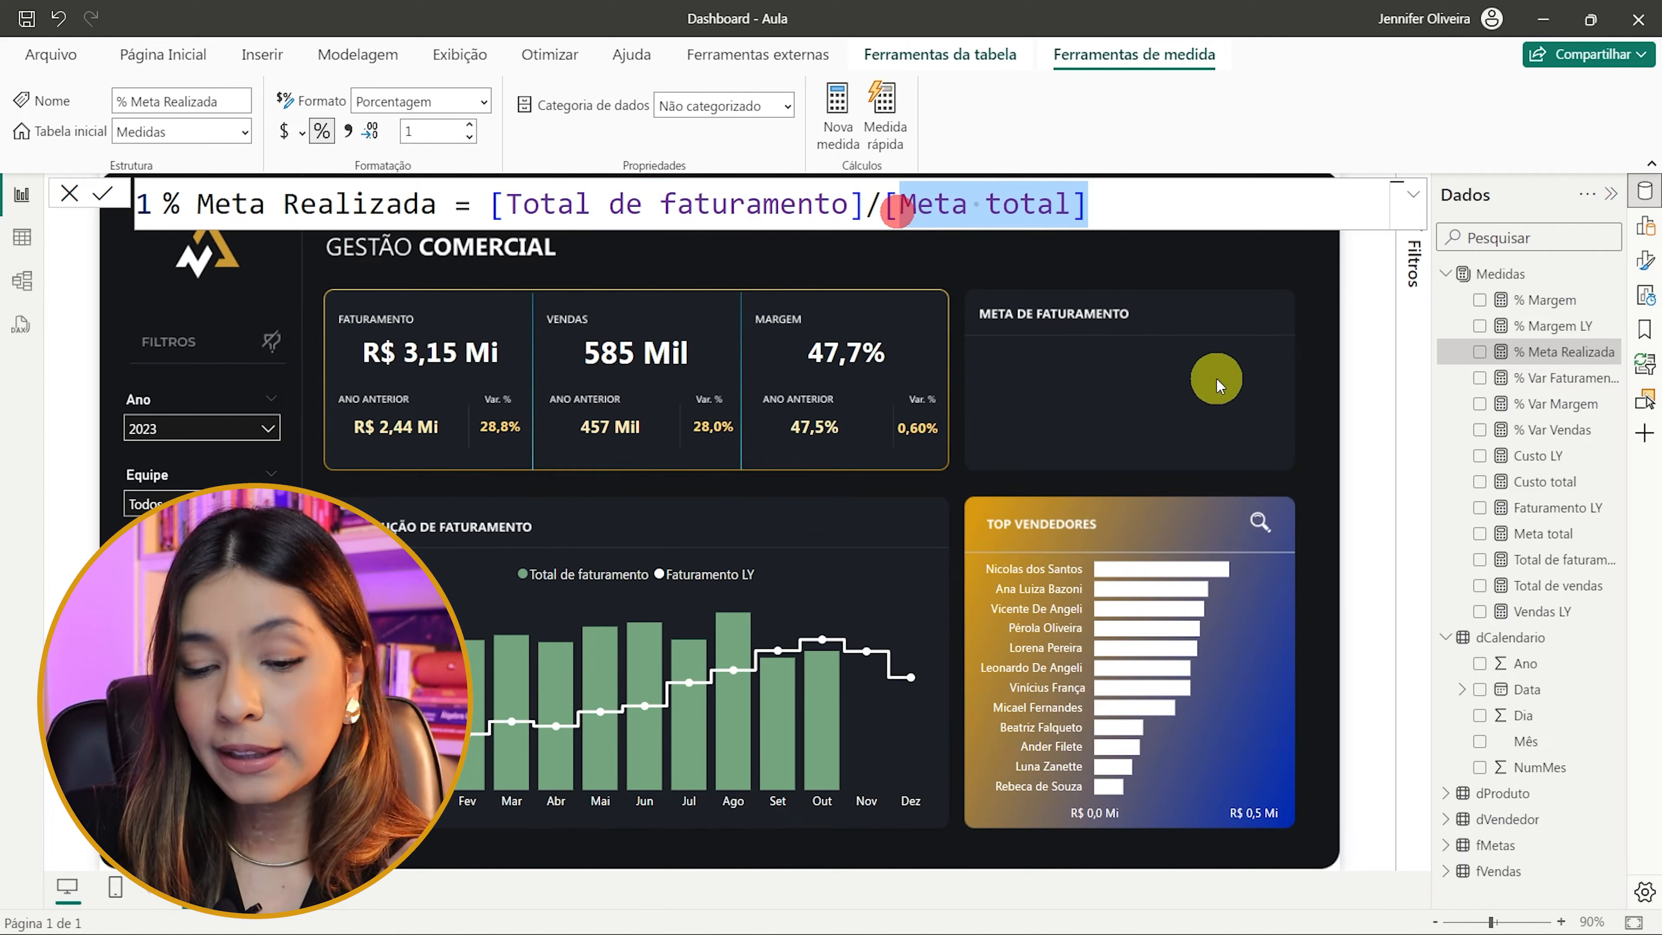
- Insert a gauge visual on the report page
{"action": "scroll", "coordinate": [1215, 377], "scroll_direction": "up", "scroll_amount": 1}
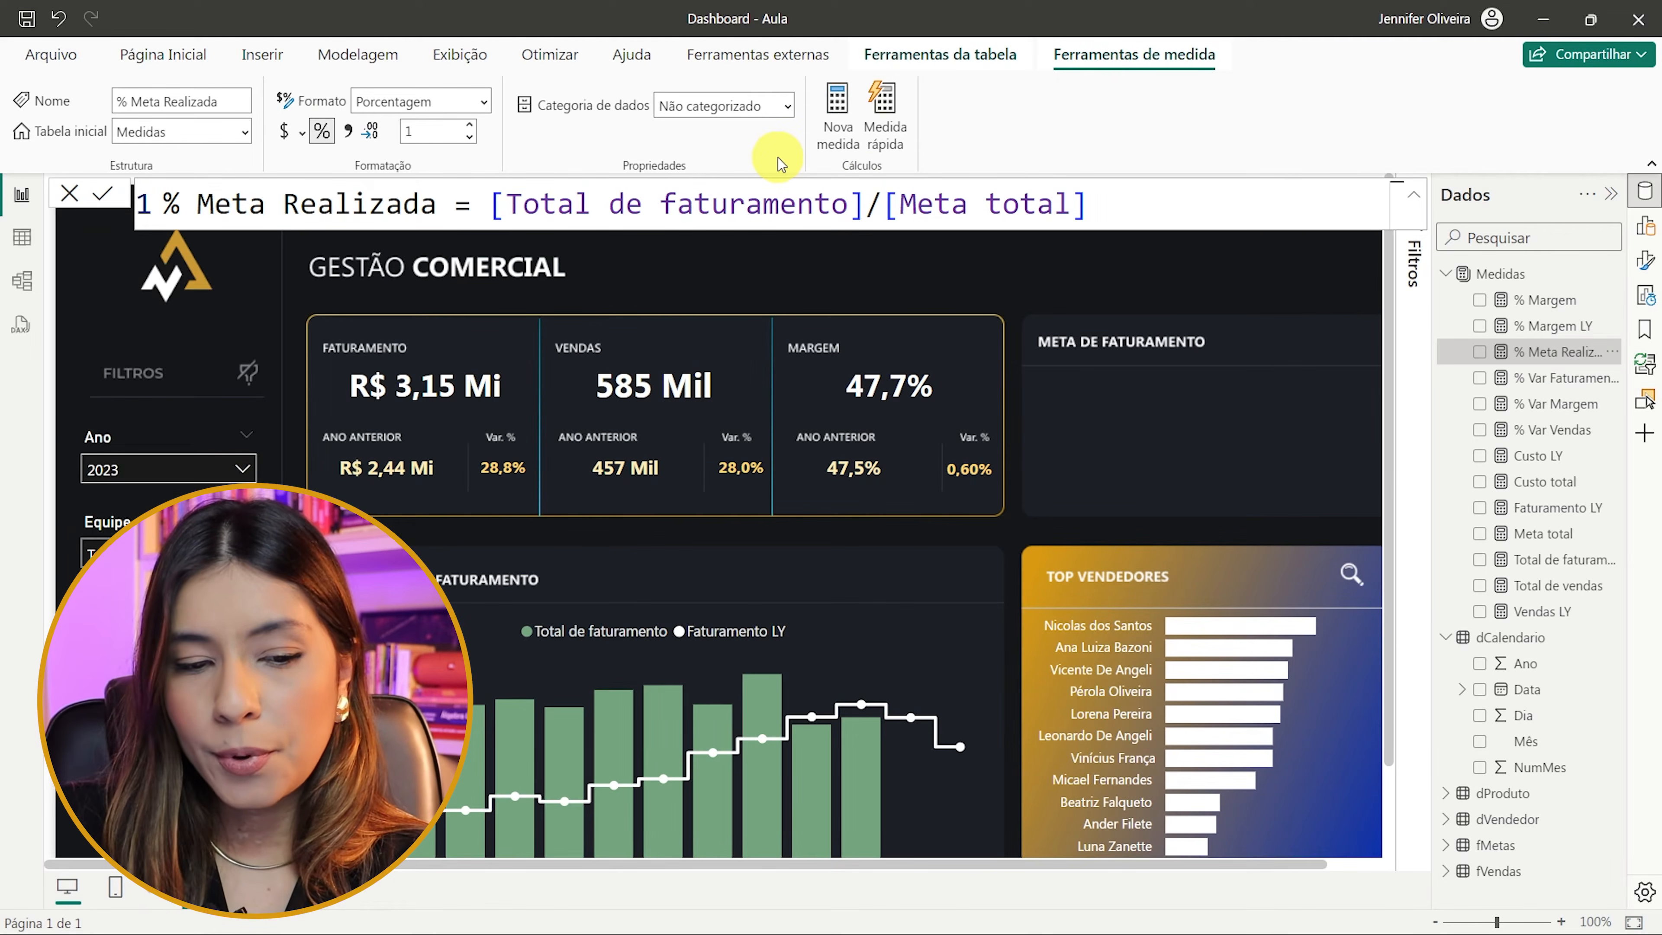
{"action": "left_click", "coordinate": [157, 53]}
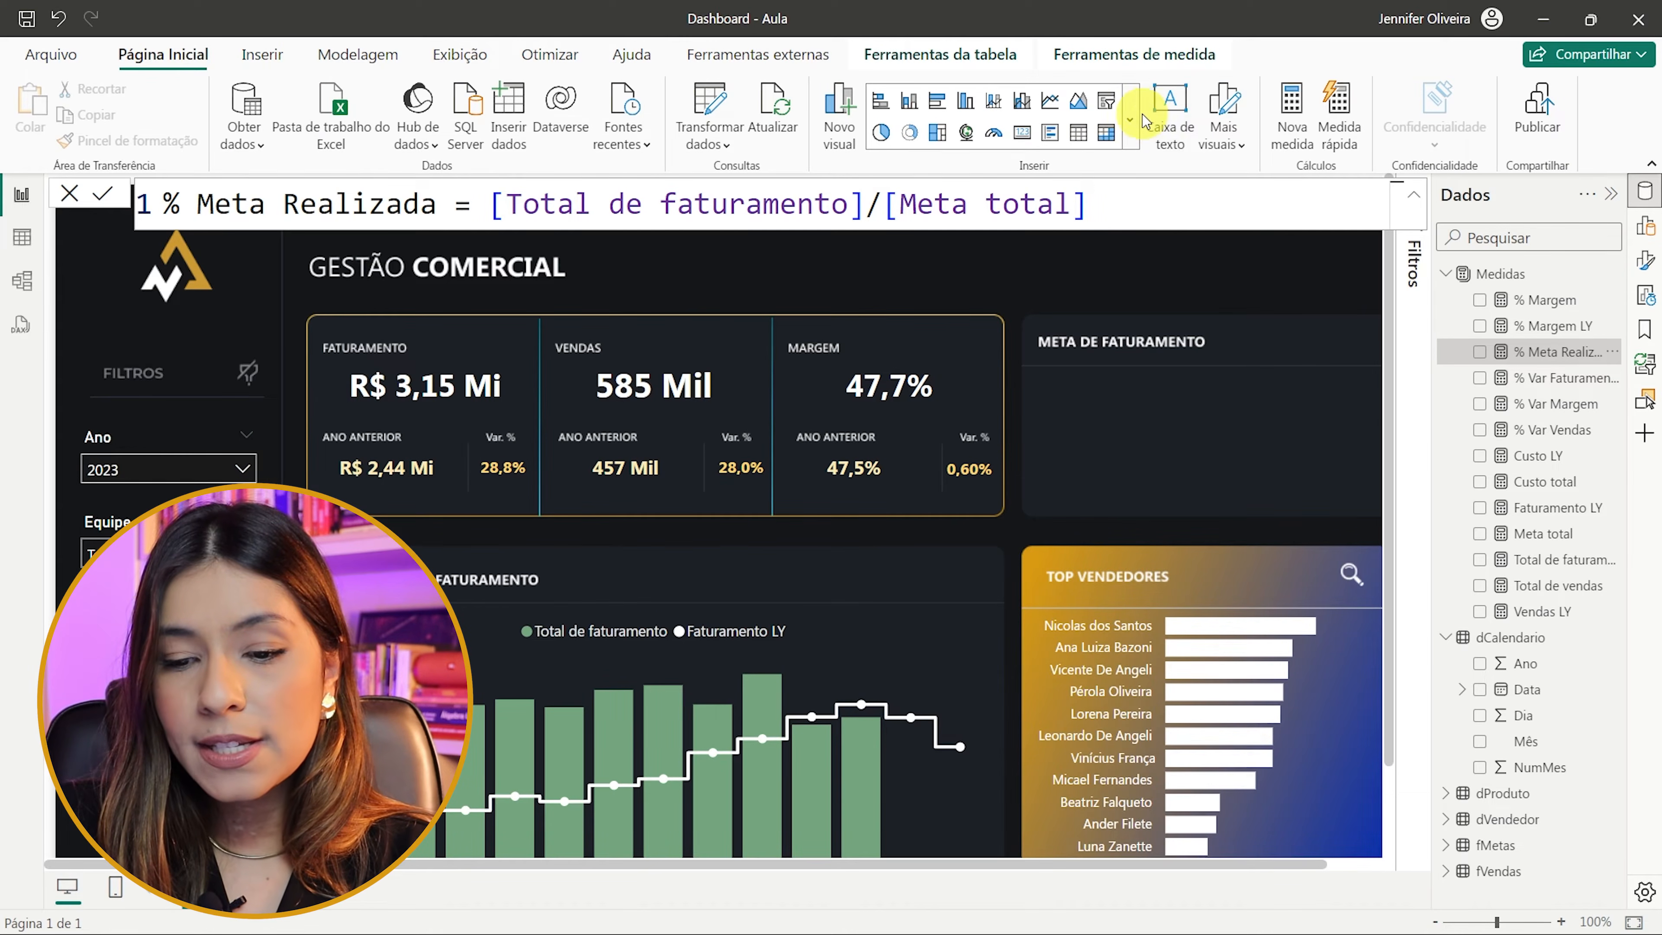
{"action": "left_click", "coordinate": [1131, 121]}
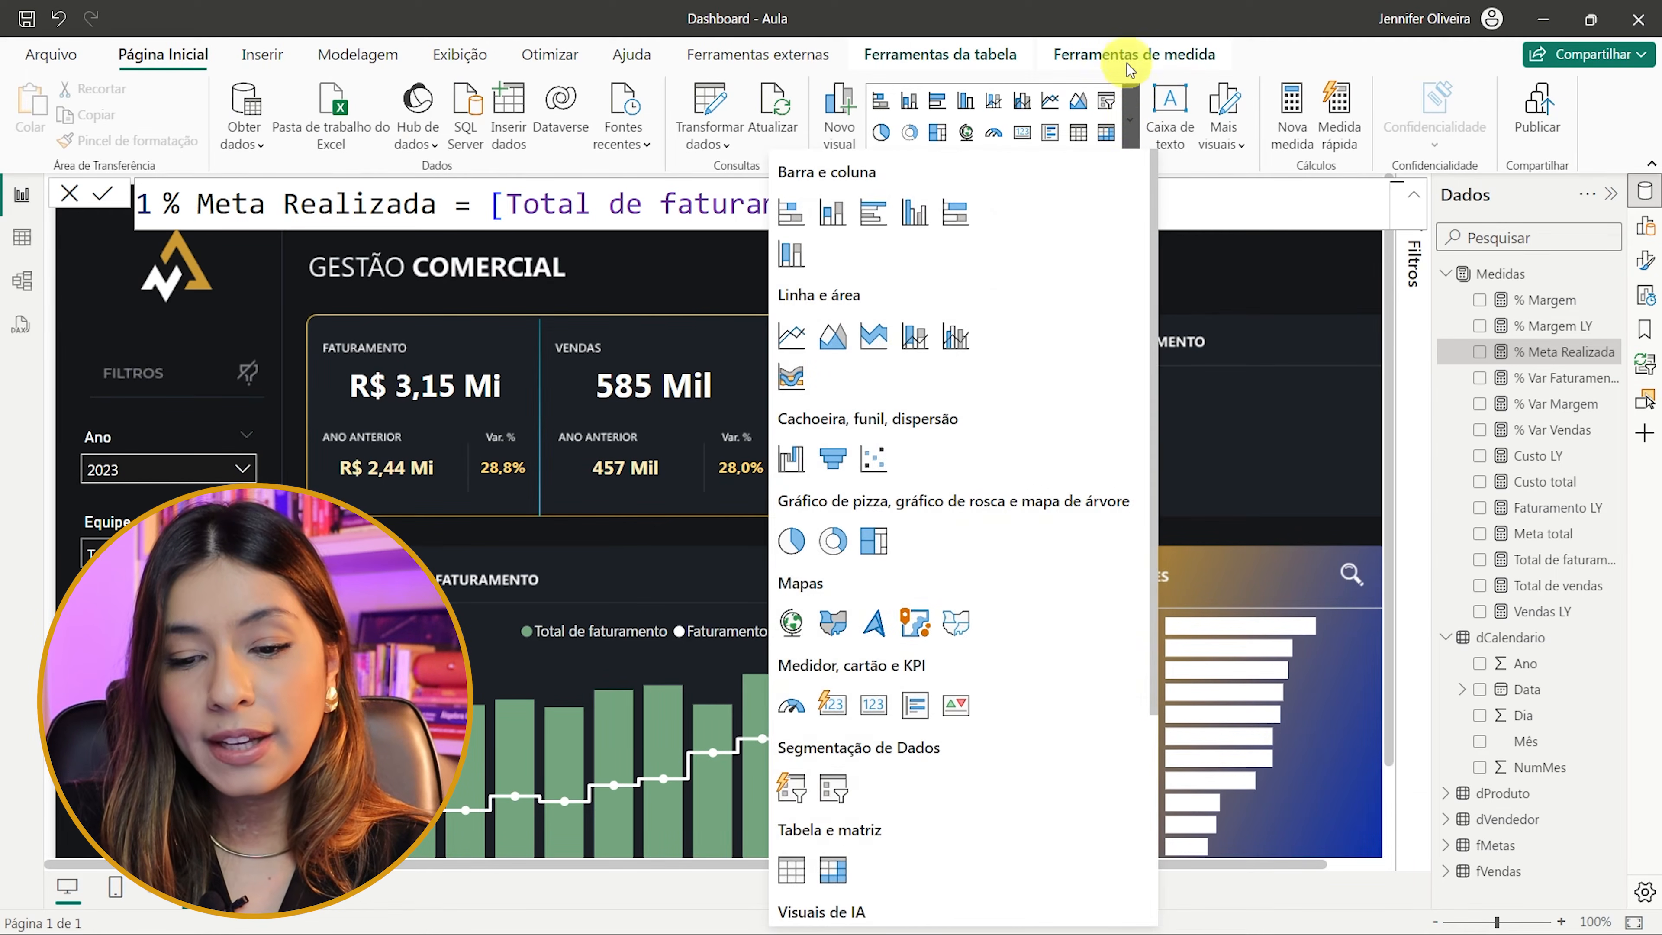
{"action": "scroll", "coordinate": [883, 560], "scroll_direction": "down", "scroll_amount": 2}
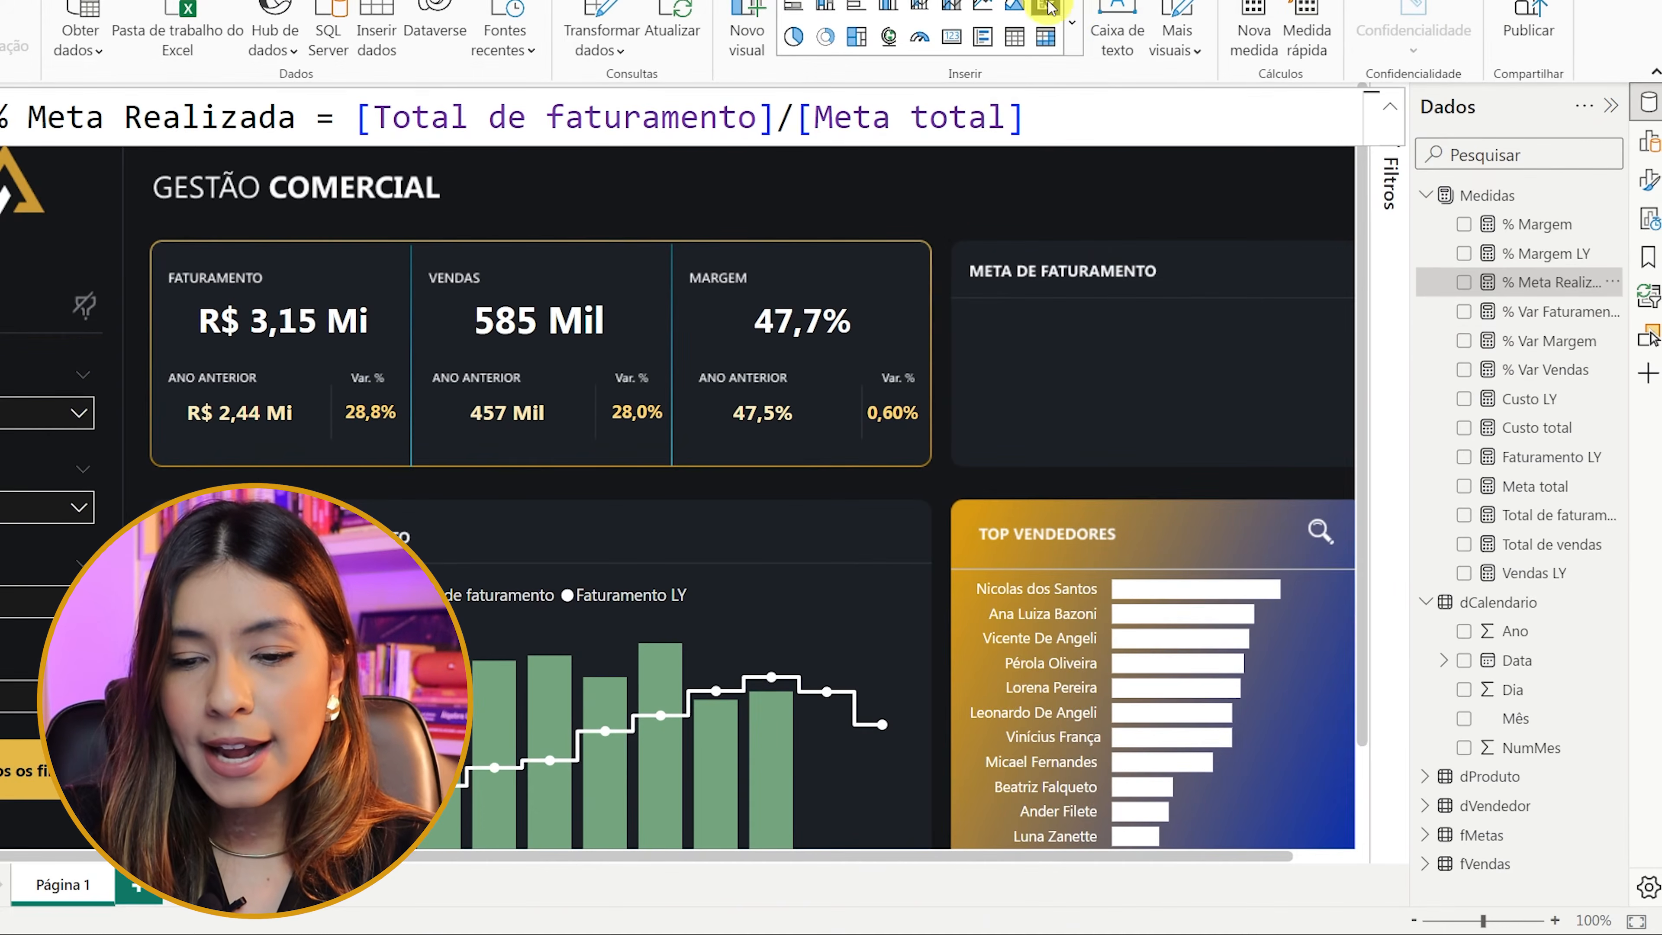
{"action": "left_click", "coordinate": [1072, 22]}
{"action": "left_click", "coordinate": [705, 678]}
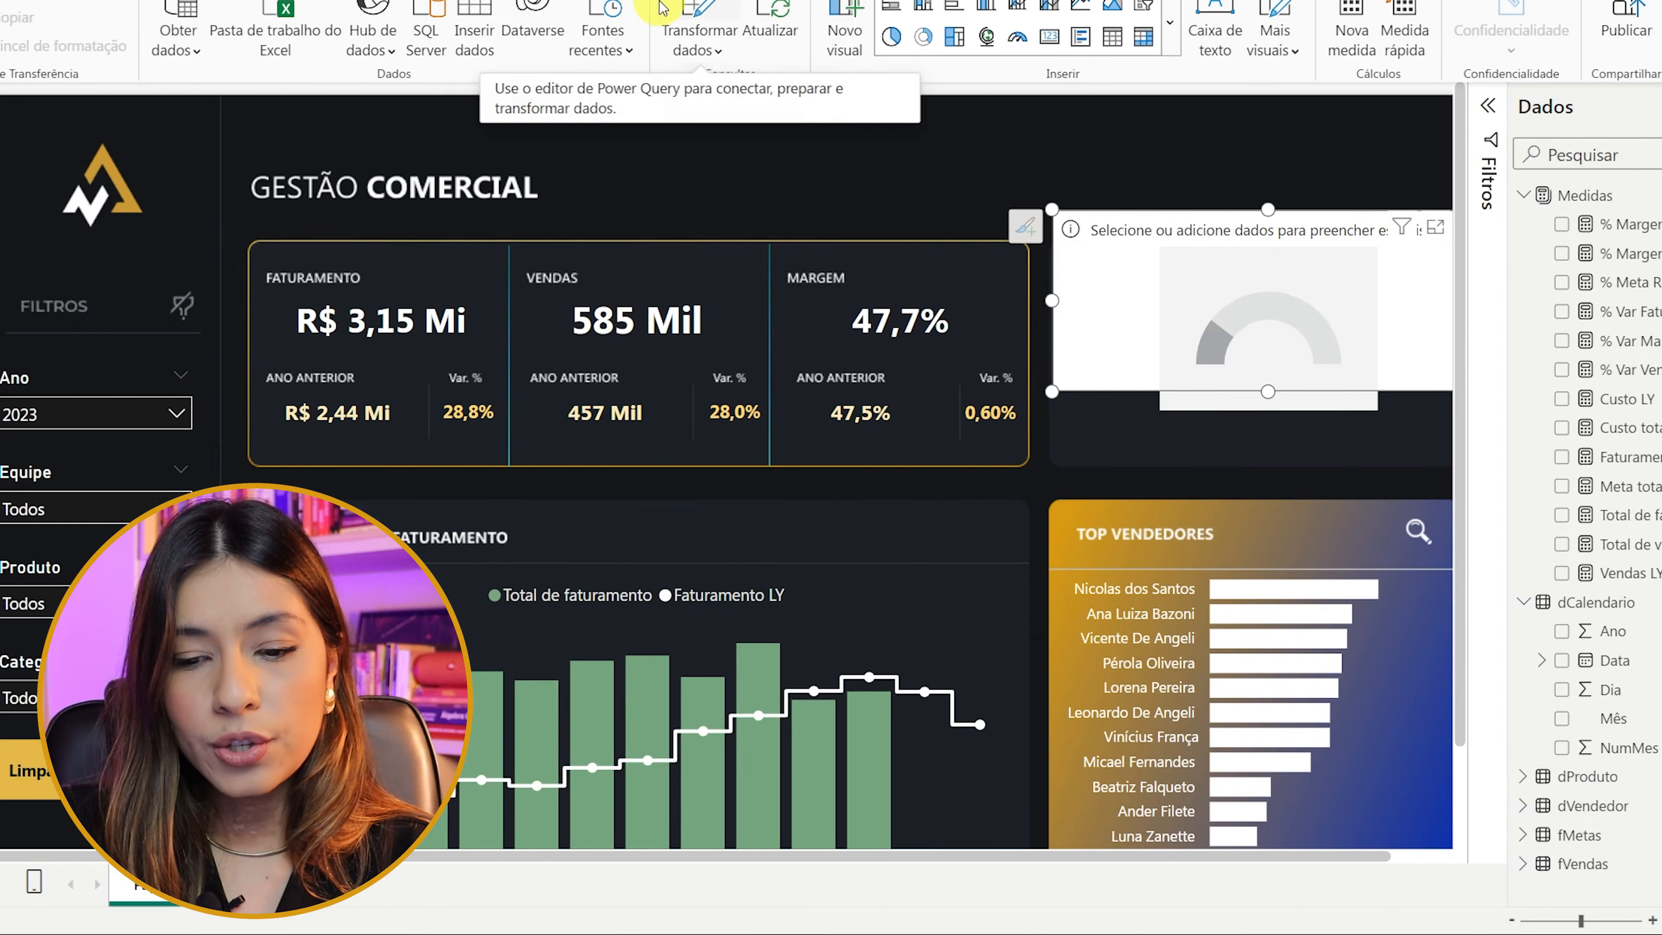
- Move the gauge into the META DE FATURAMENTO card and shorten it so it sits just below the card's title
{"action": "left_click_drag", "start_coordinate": [1296, 307], "coordinate": [1287, 391]}
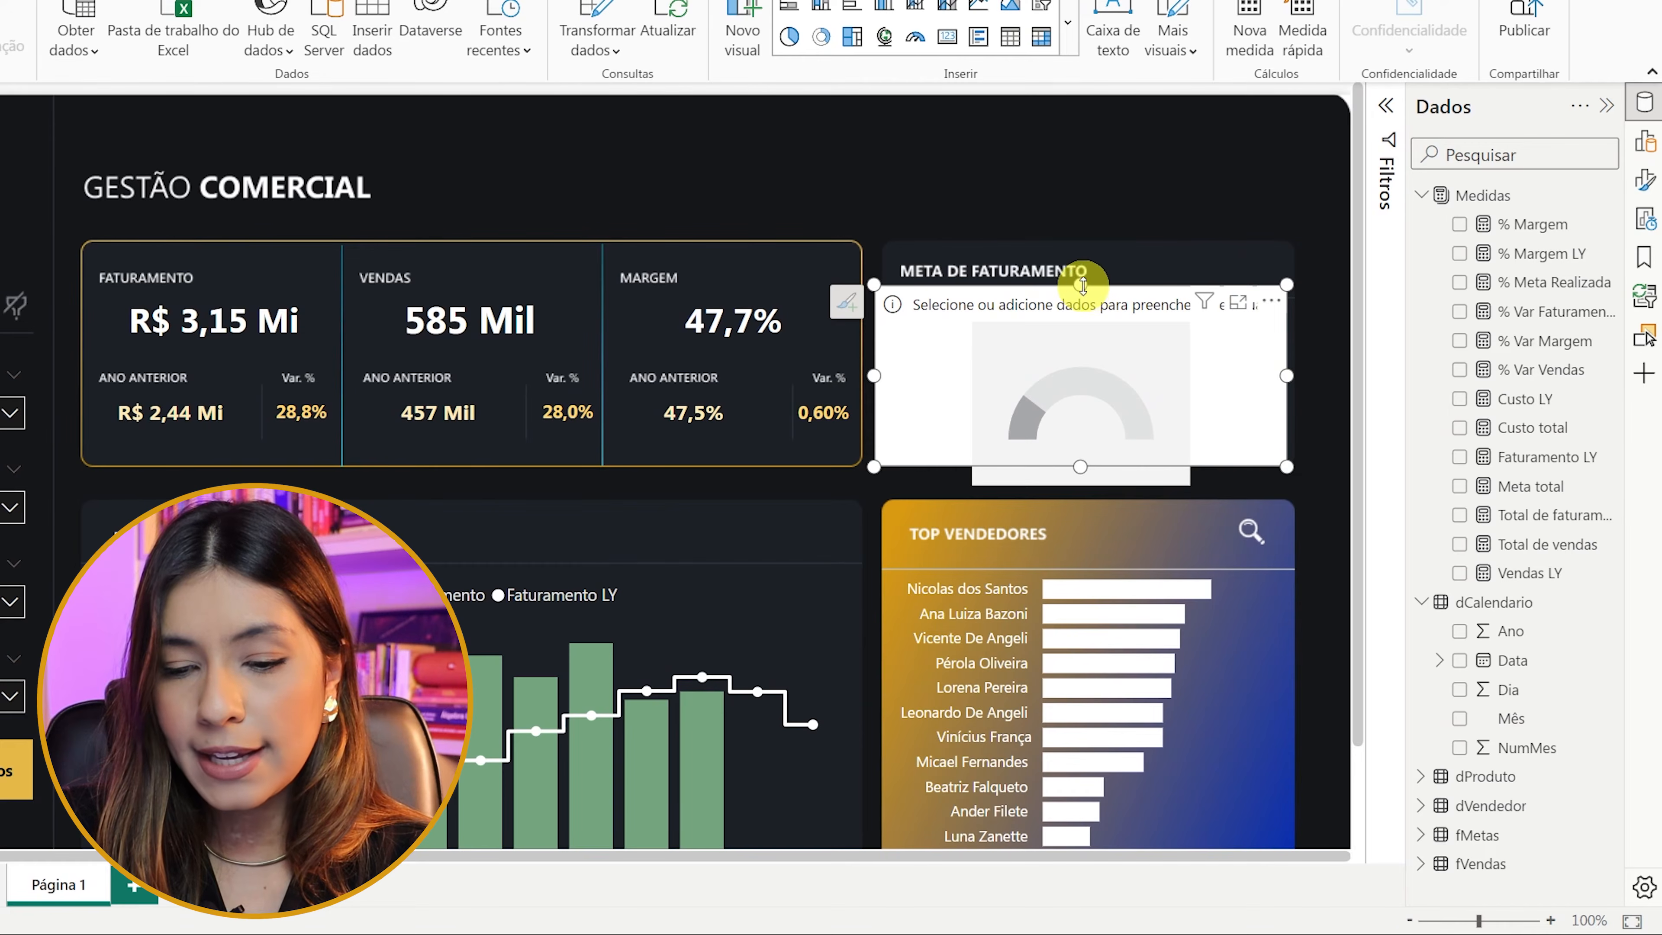
{"action": "mouse_move", "coordinate": [1083, 287]}
{"action": "left_mouse_down"}
{"action": "mouse_move", "coordinate": [1087, 319]}
{"action": "mouse_move", "coordinate": [1090, 299]}
{"action": "left_mouse_up"}
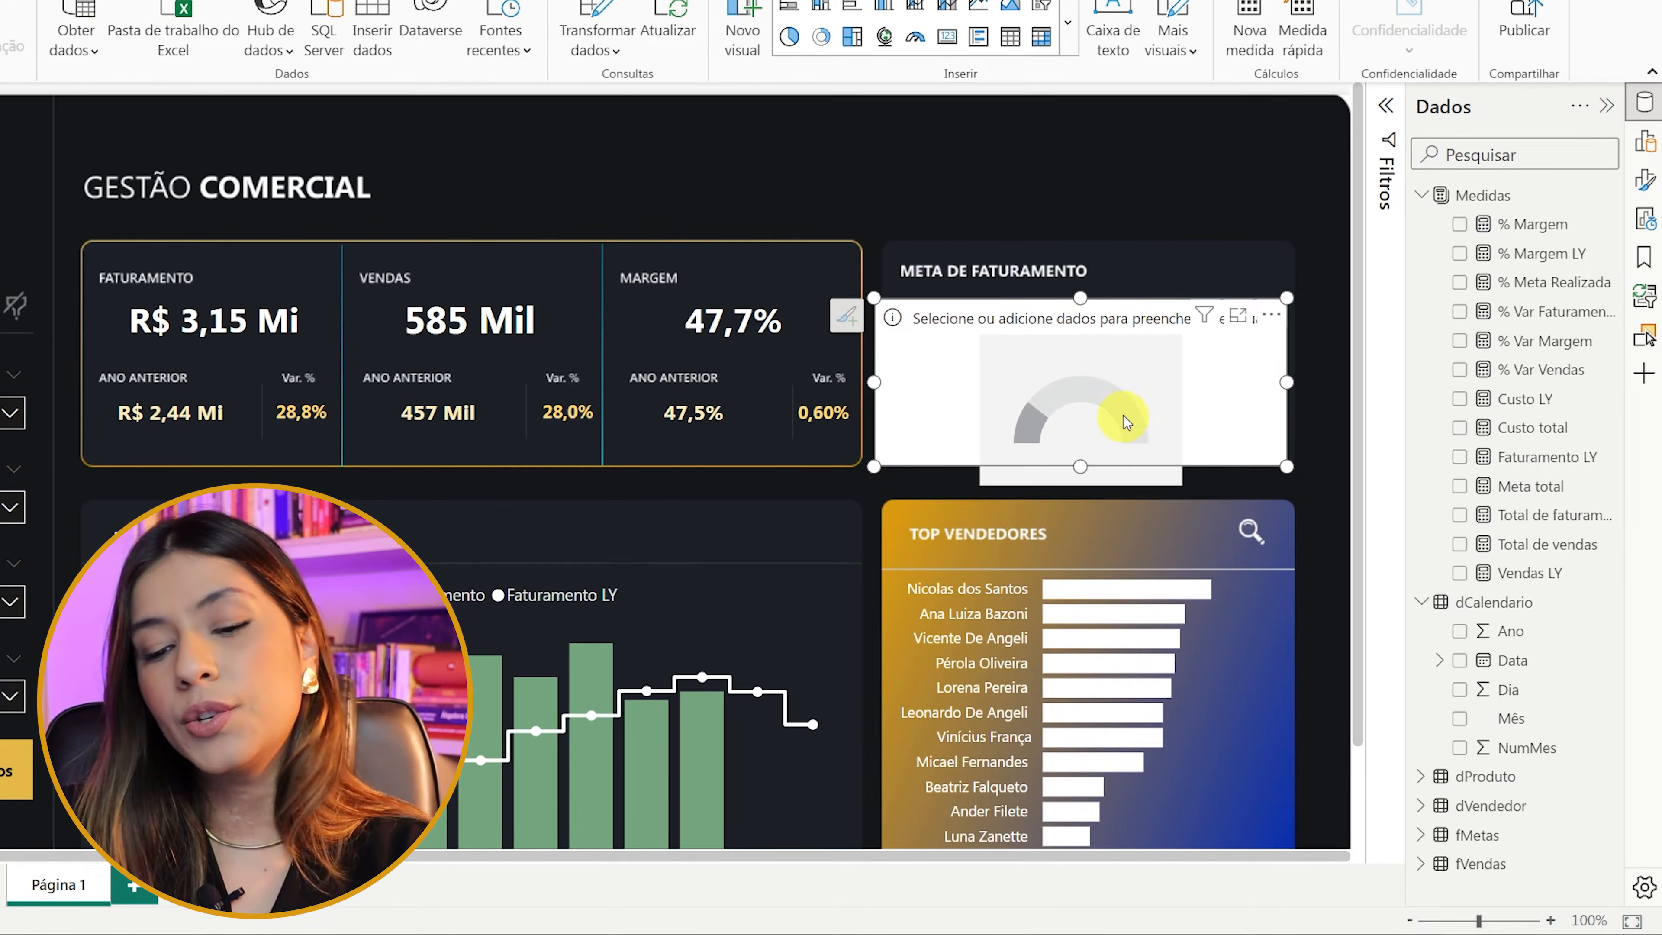
{"action": "scroll", "coordinate": [1122, 432], "scroll_direction": "up", "scroll_amount": 5}
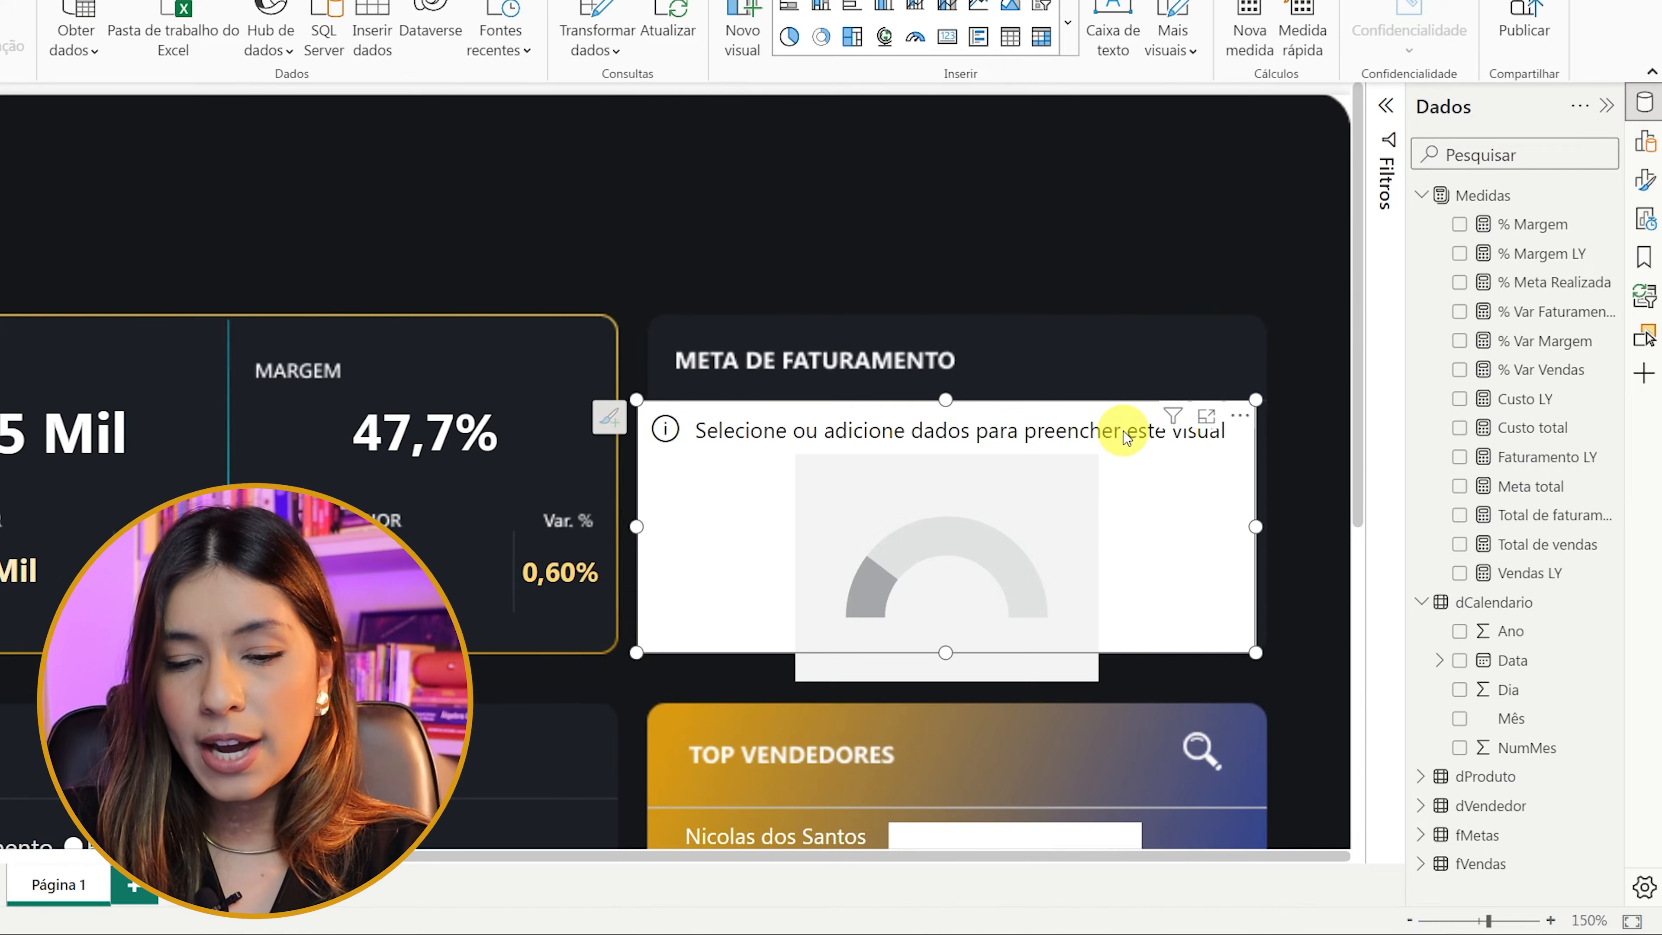
{"action": "scroll", "coordinate": [1123, 431], "scroll_direction": "down", "scroll_amount": 1}
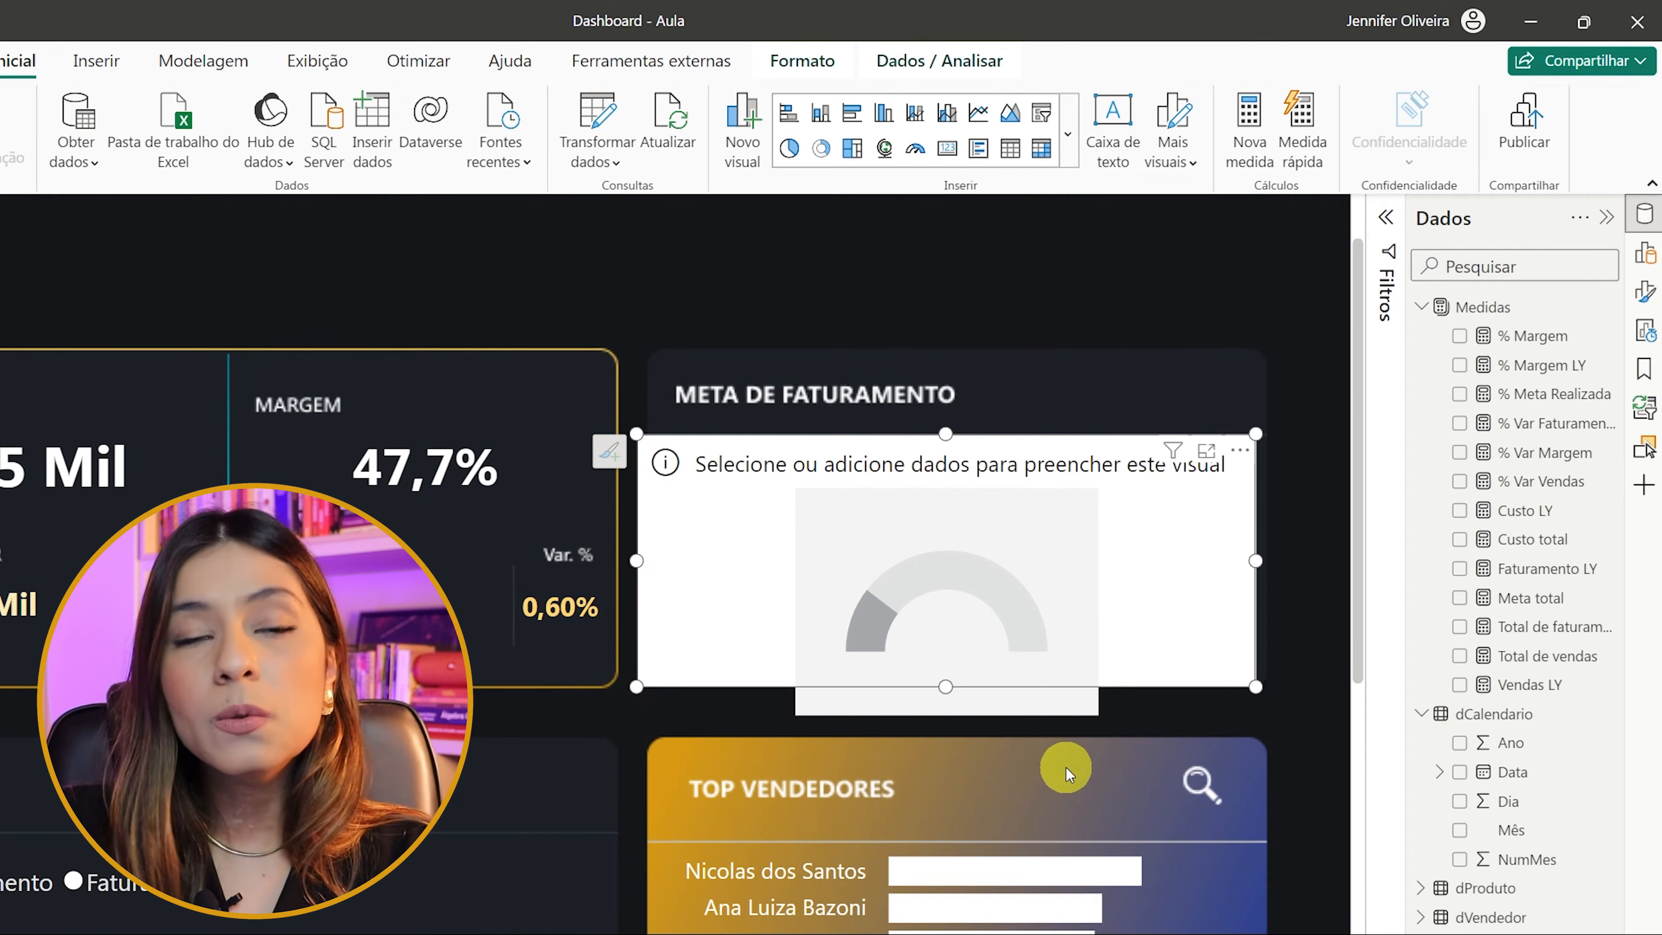
{"action": "scroll", "coordinate": [1066, 768], "scroll_direction": "down", "scroll_amount": 1}
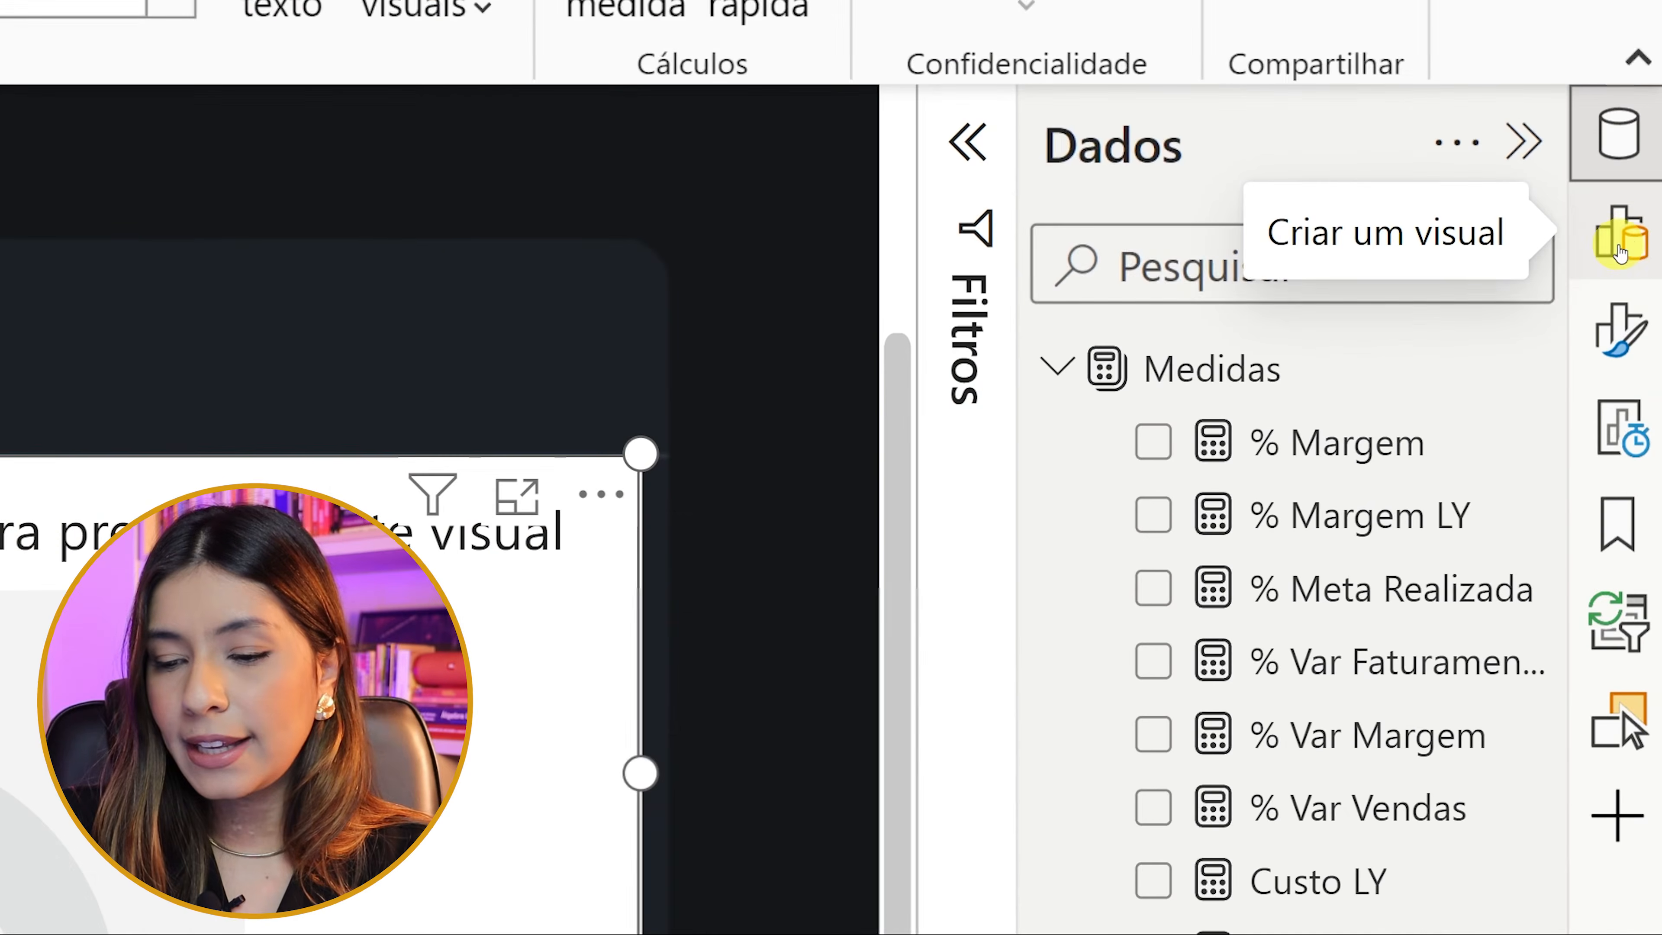
- Search the fields for "meta" and assign the % Meta Realizada measure as the gauge's value
{"action": "left_click", "coordinate": [1619, 252]}
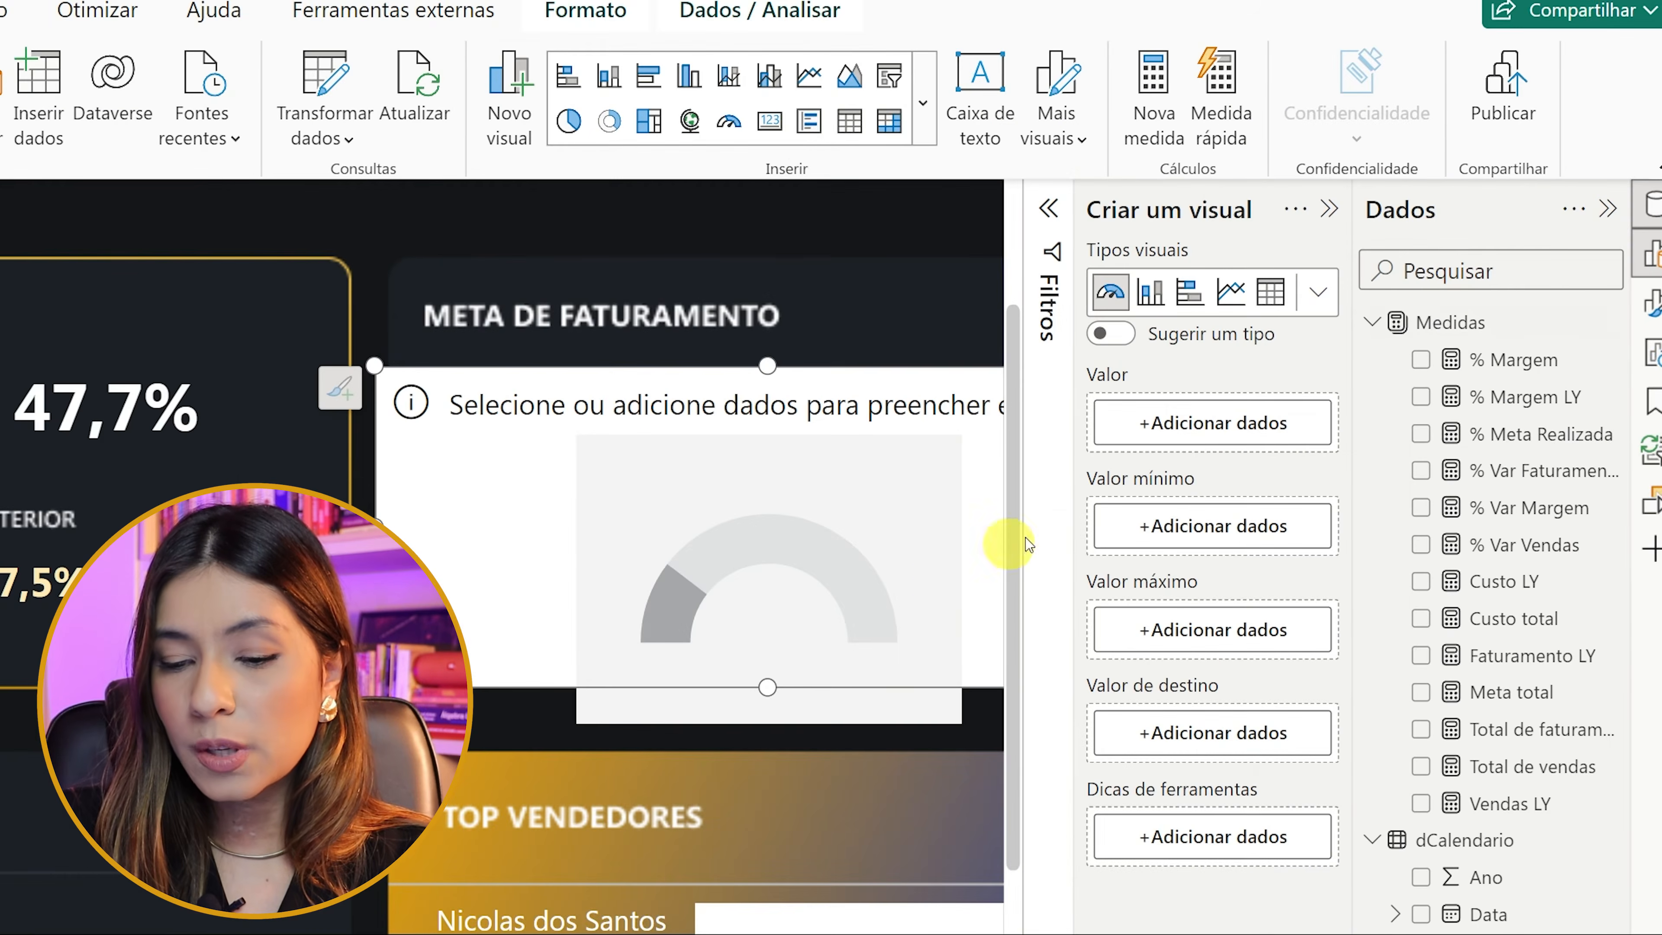
{"action": "left_click", "coordinate": [1614, 210]}
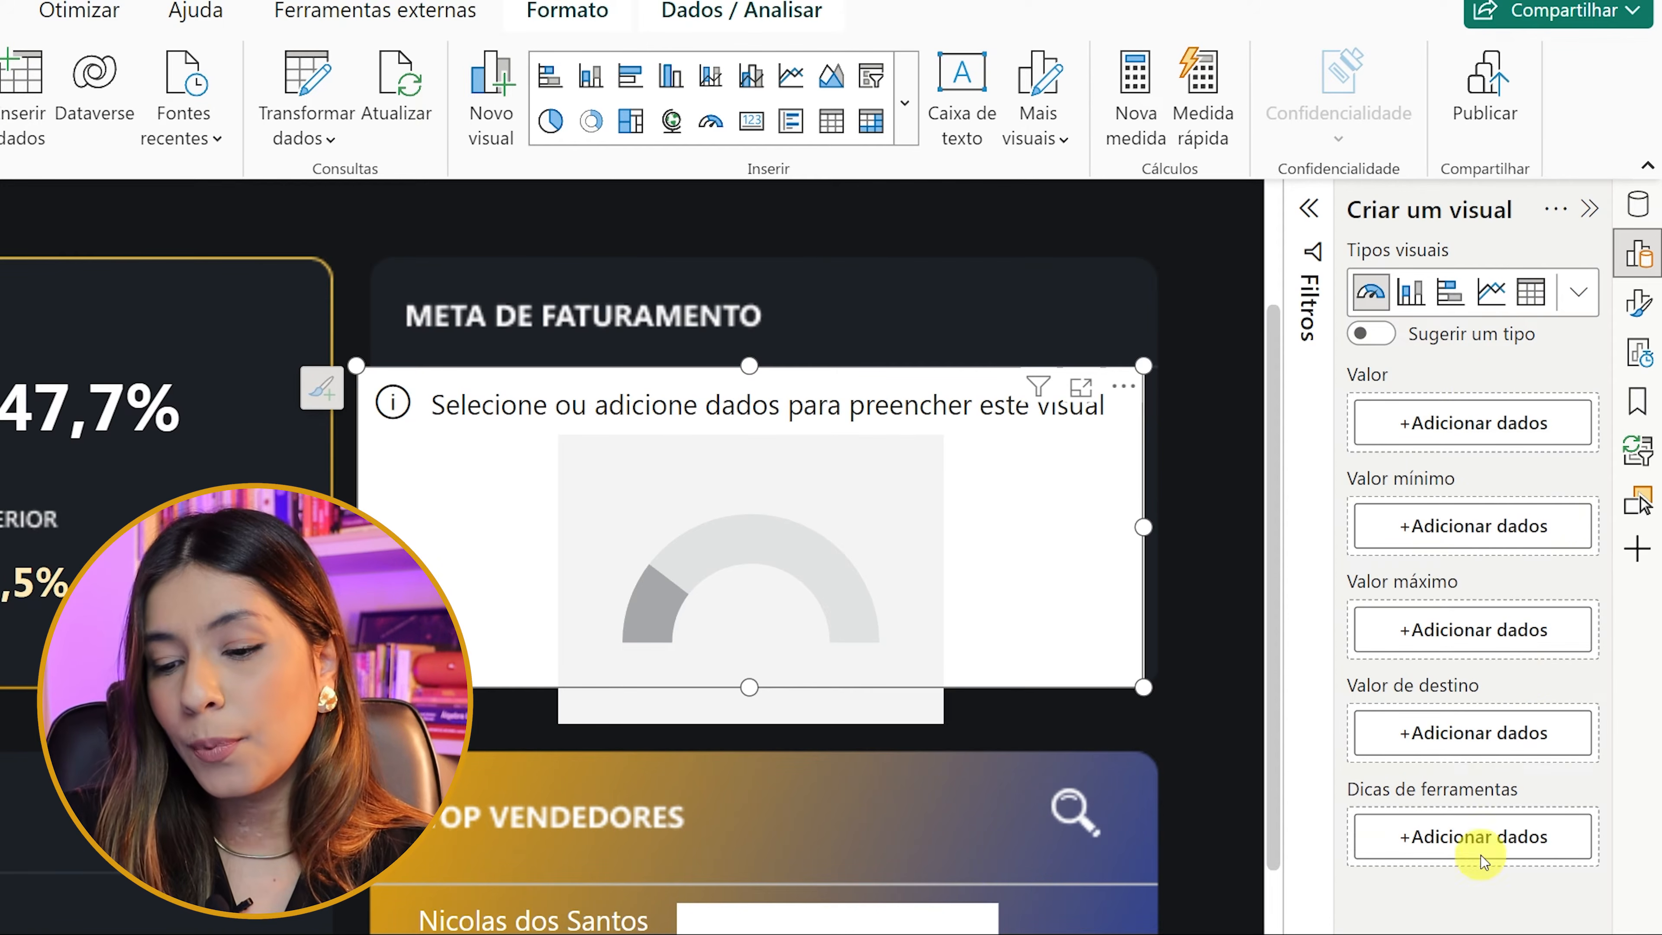
{"action": "left_click", "coordinate": [1431, 438]}
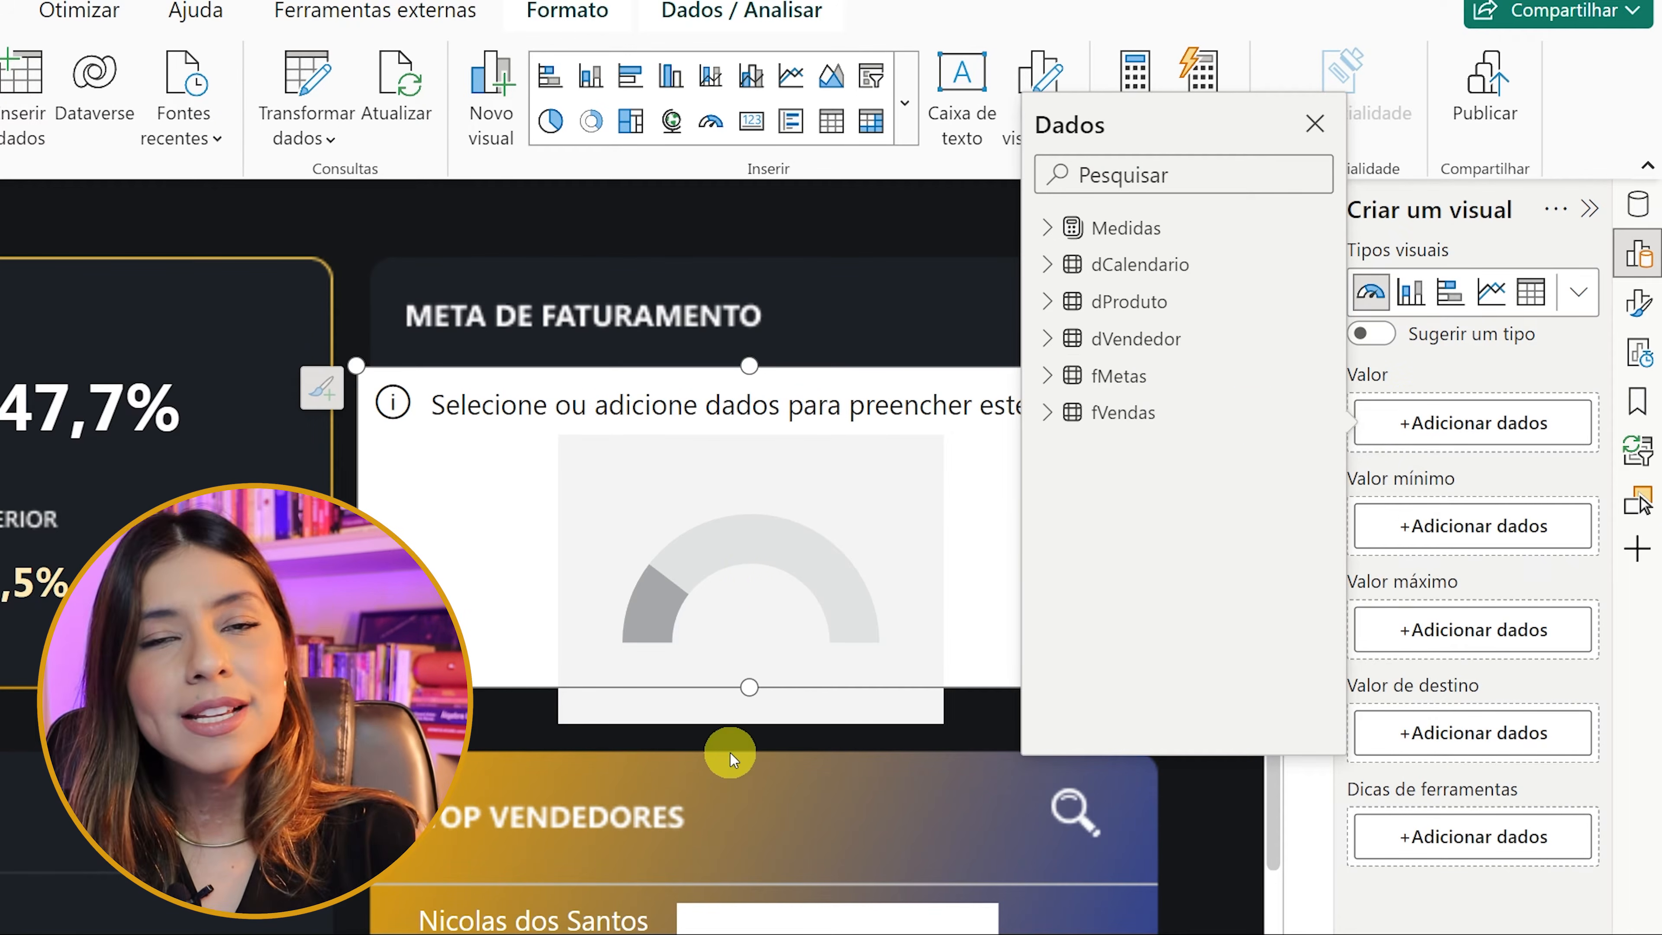
{"action": "left_click", "coordinate": [1170, 176]}
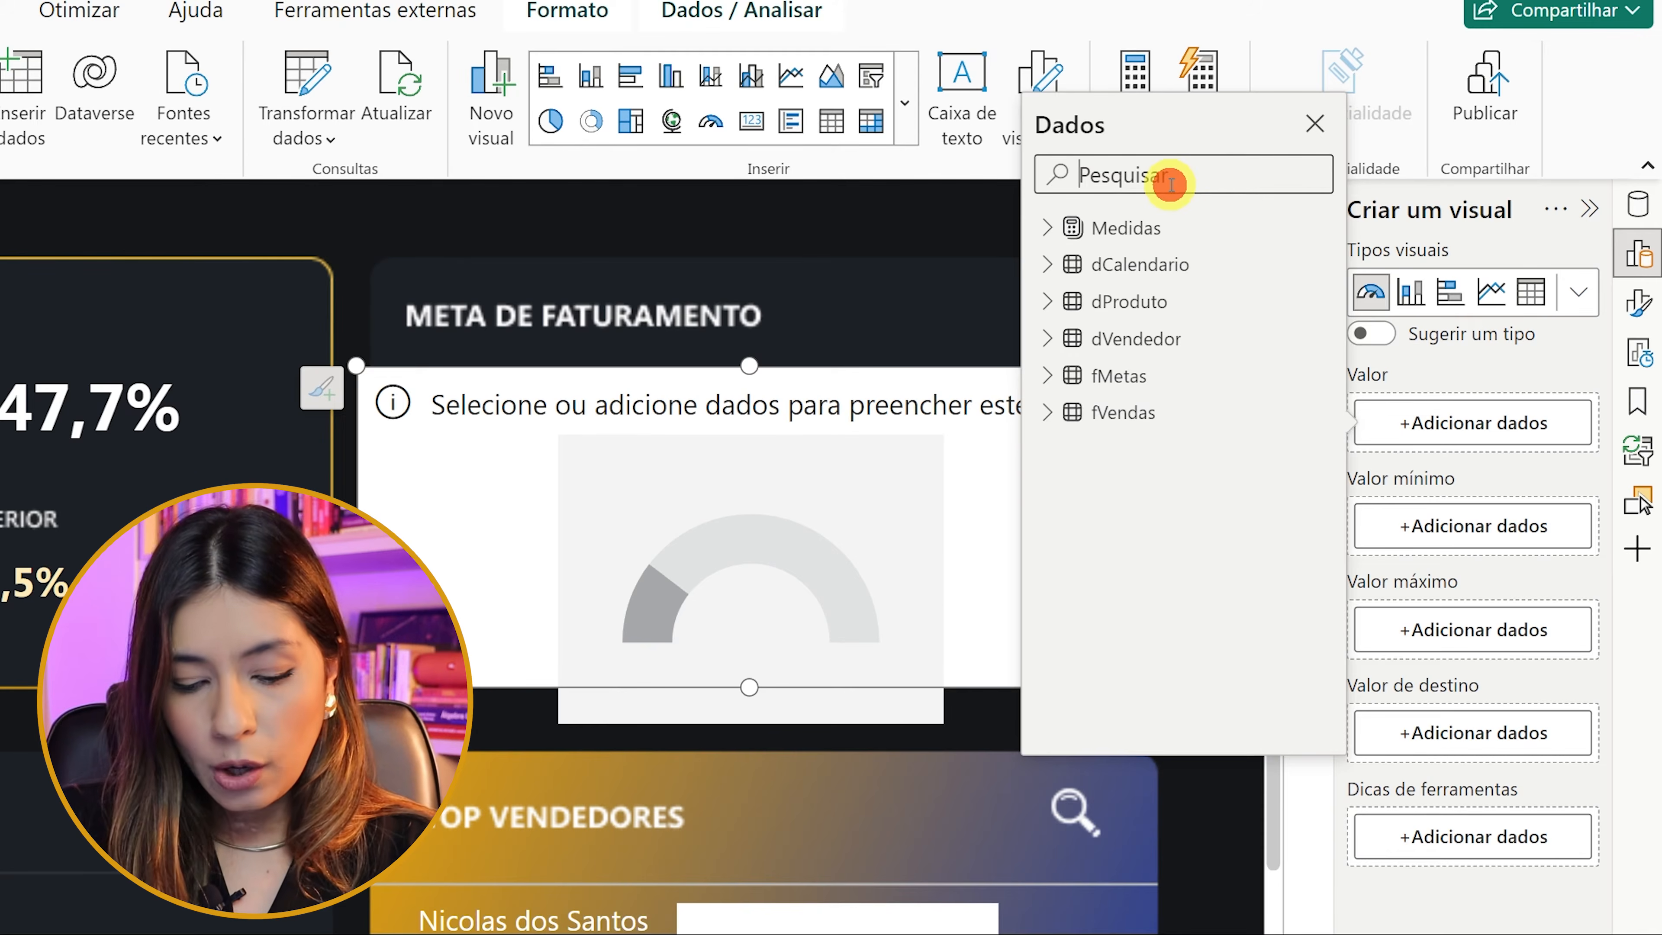
{"action": "type", "text": "meta"}
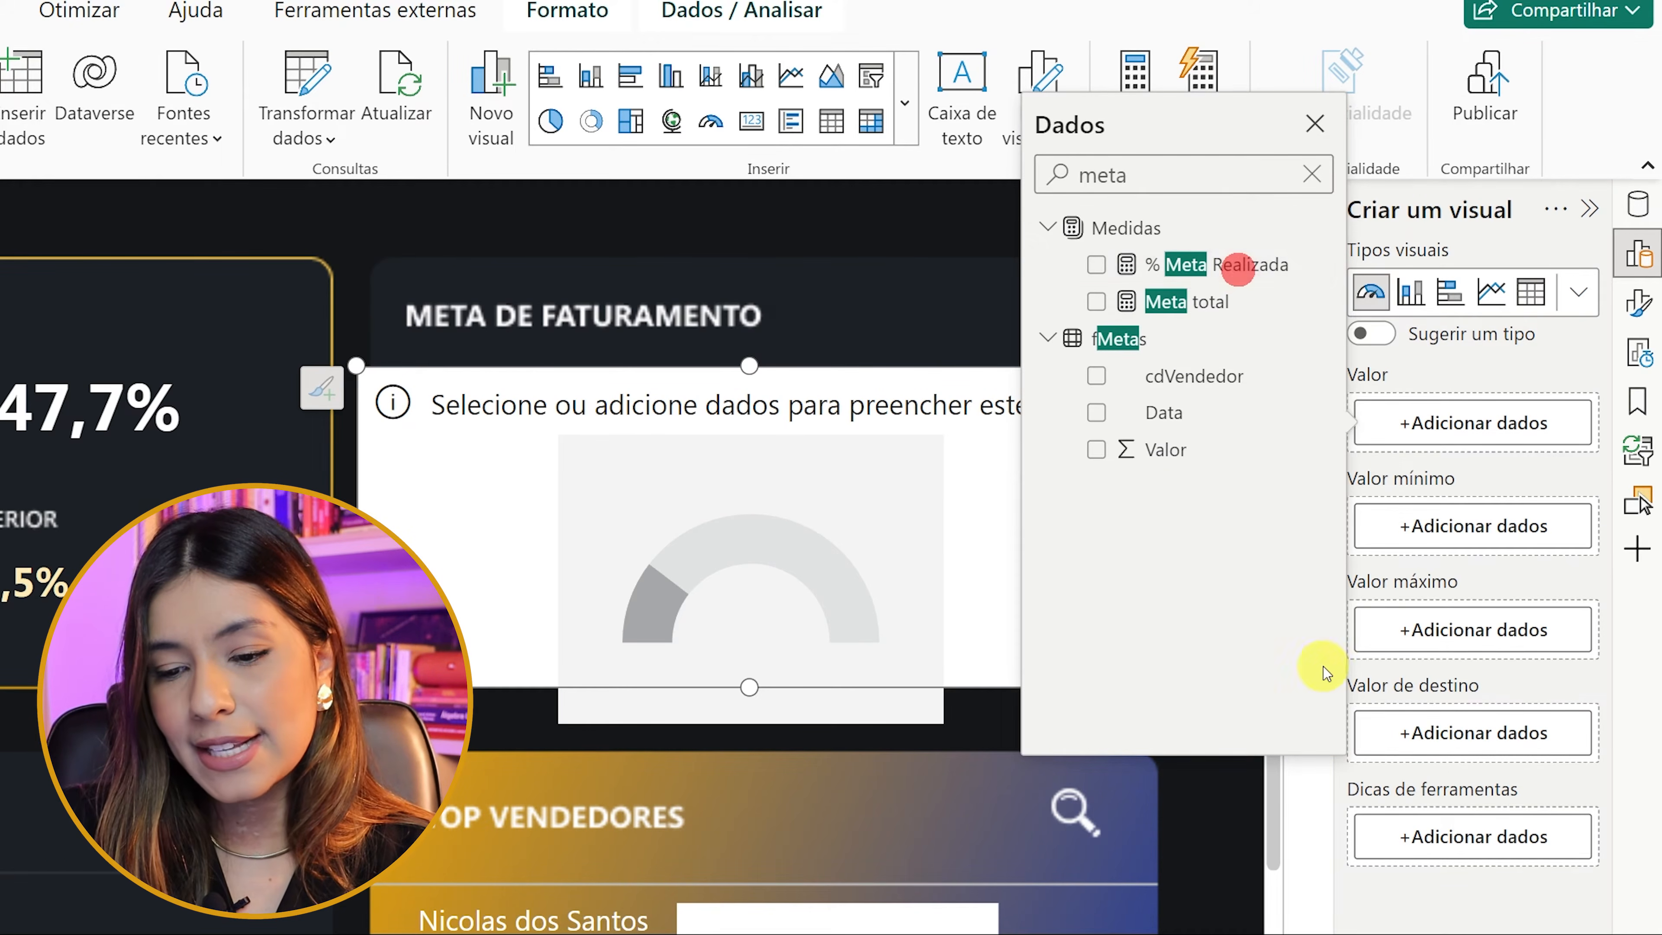
{"action": "left_click", "coordinate": [1096, 264]}
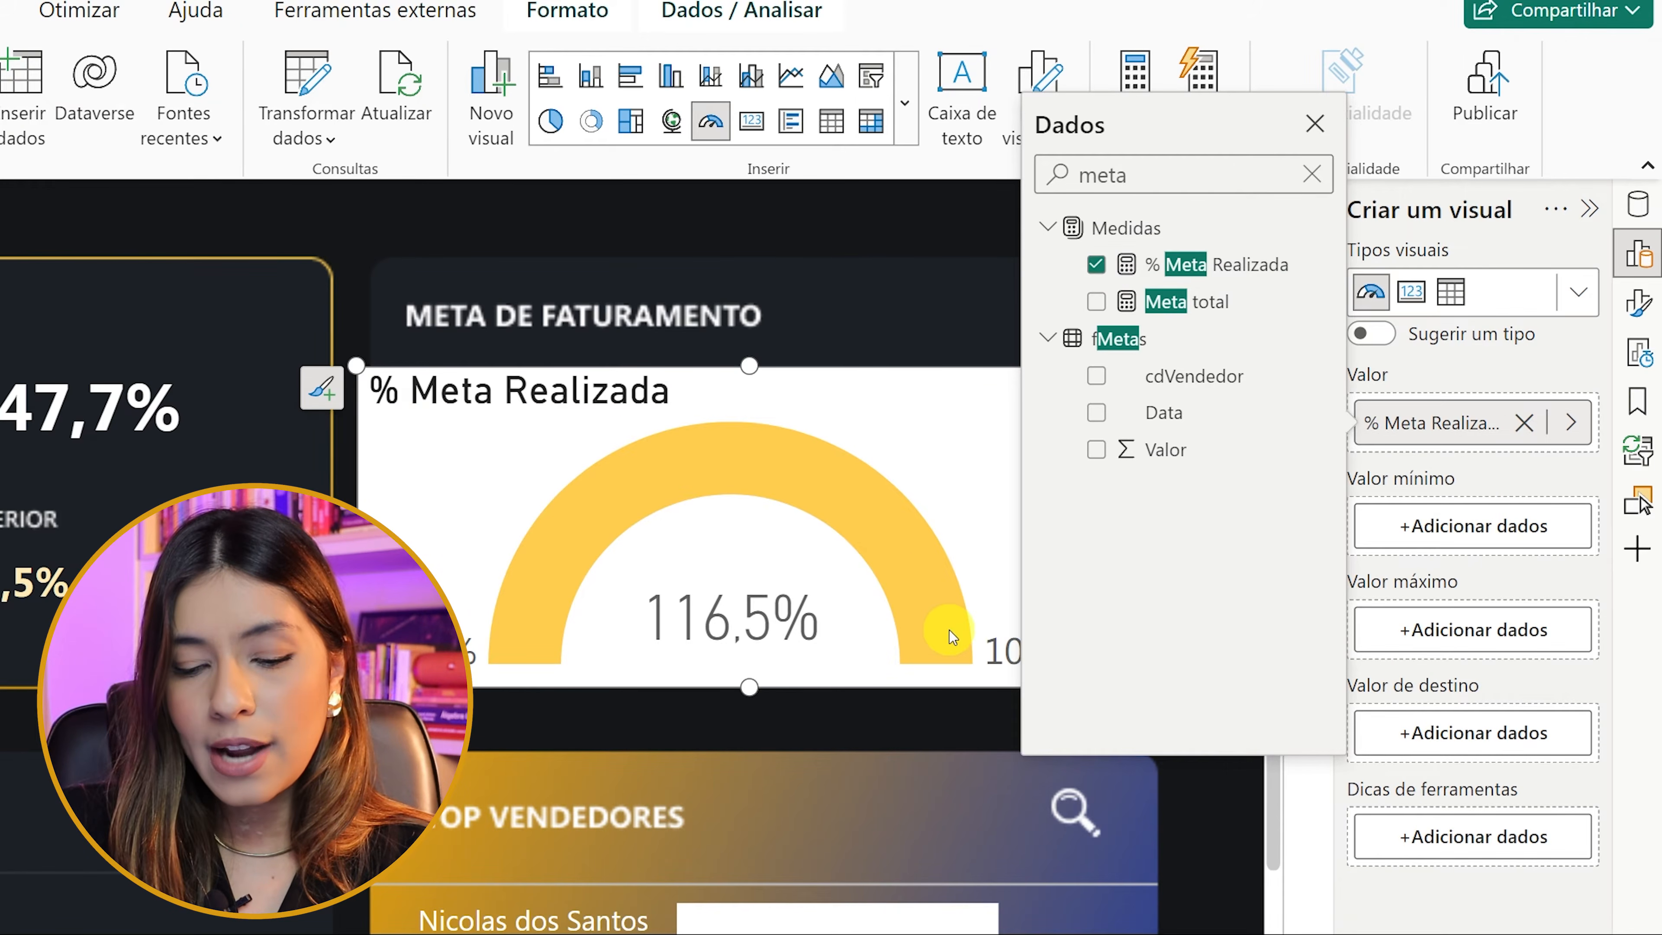
{"action": "left_click", "coordinate": [1315, 124]}
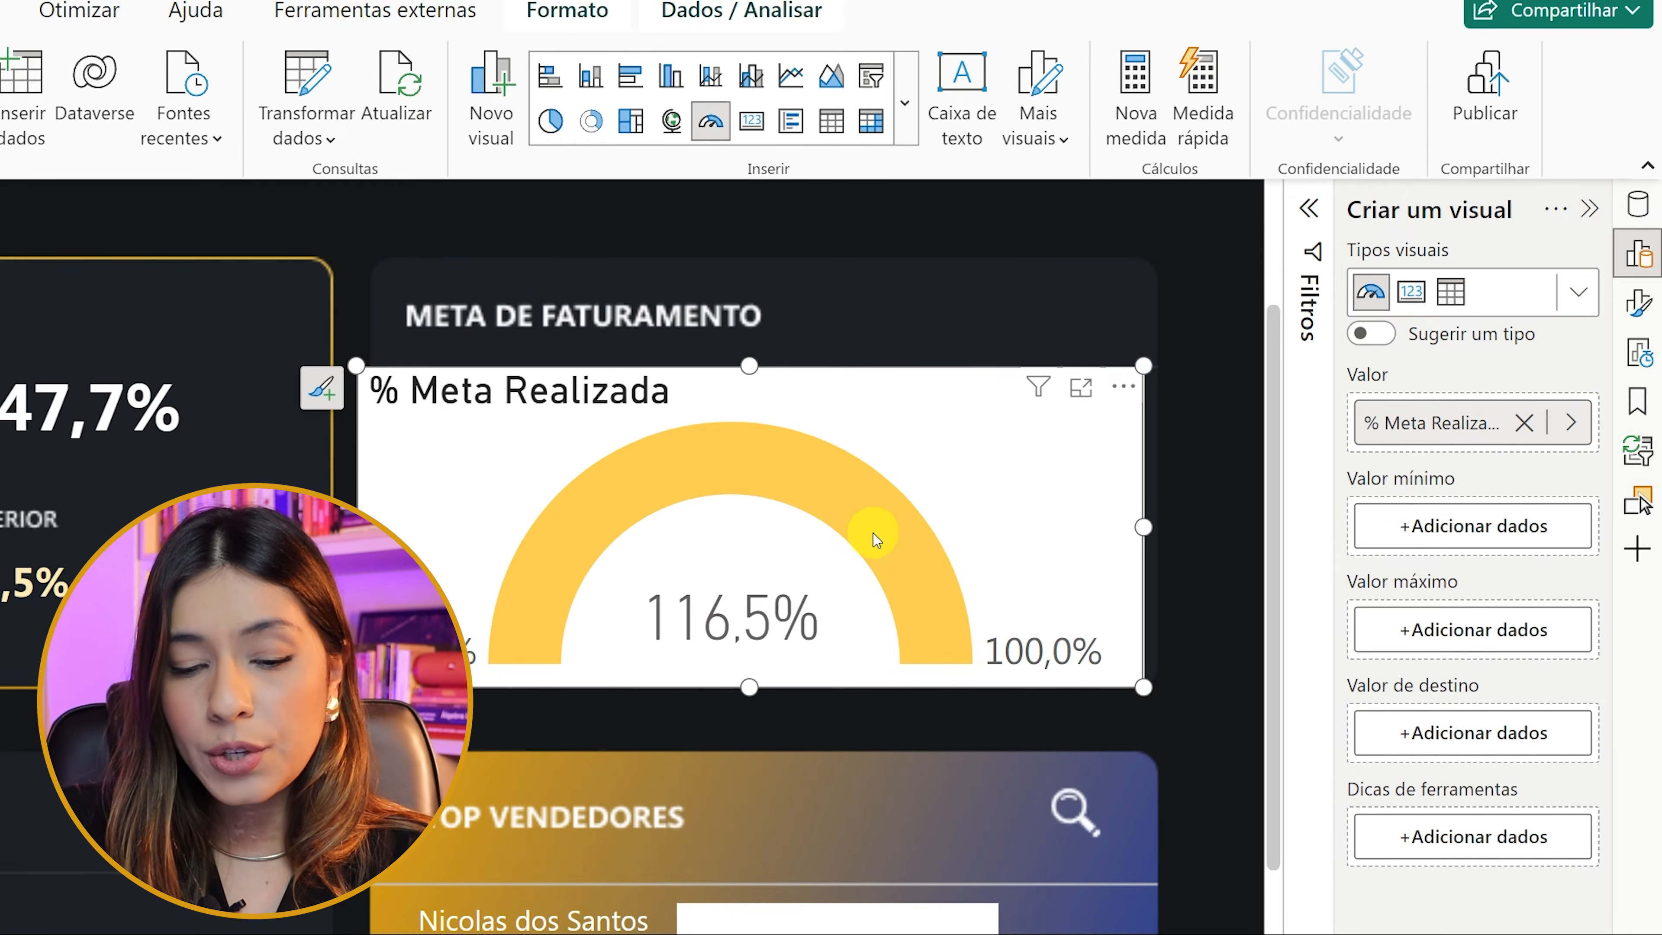
- Check how the gauge responds to the first seller in the TOP VENDEDORES chart, clear that filter and reselect the gauge
{"action": "scroll", "coordinate": [873, 533], "scroll_direction": "down", "scroll_amount": 3}
{"action": "left_click", "coordinate": [815, 743]}
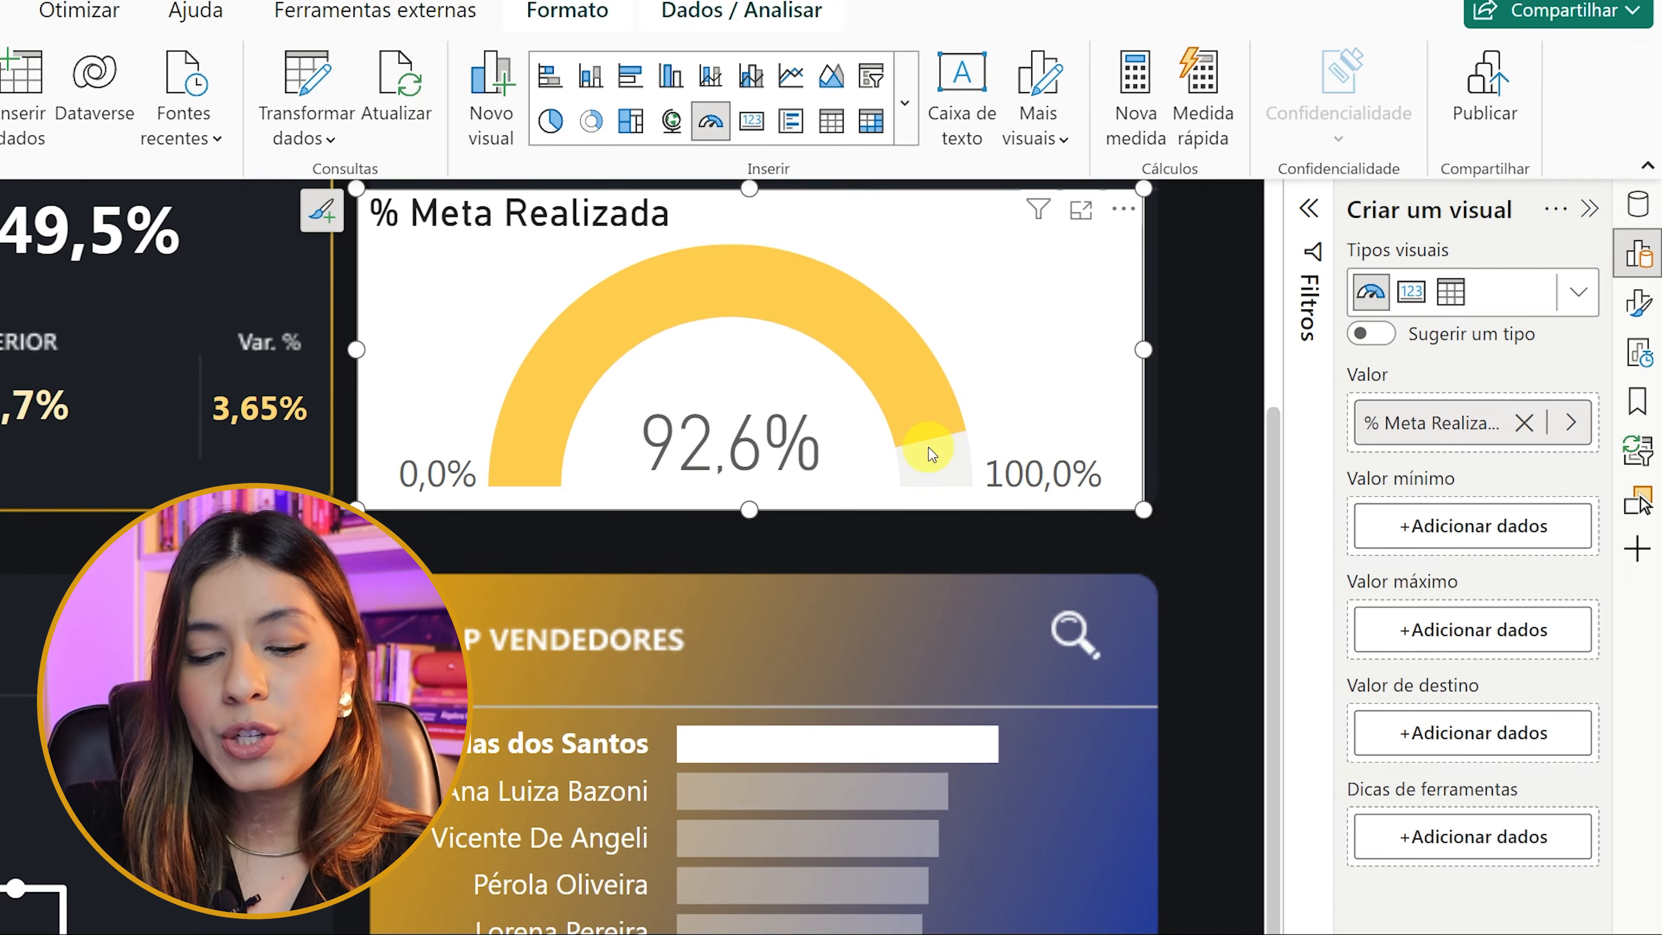
{"action": "mouse_move", "coordinate": [946, 487]}
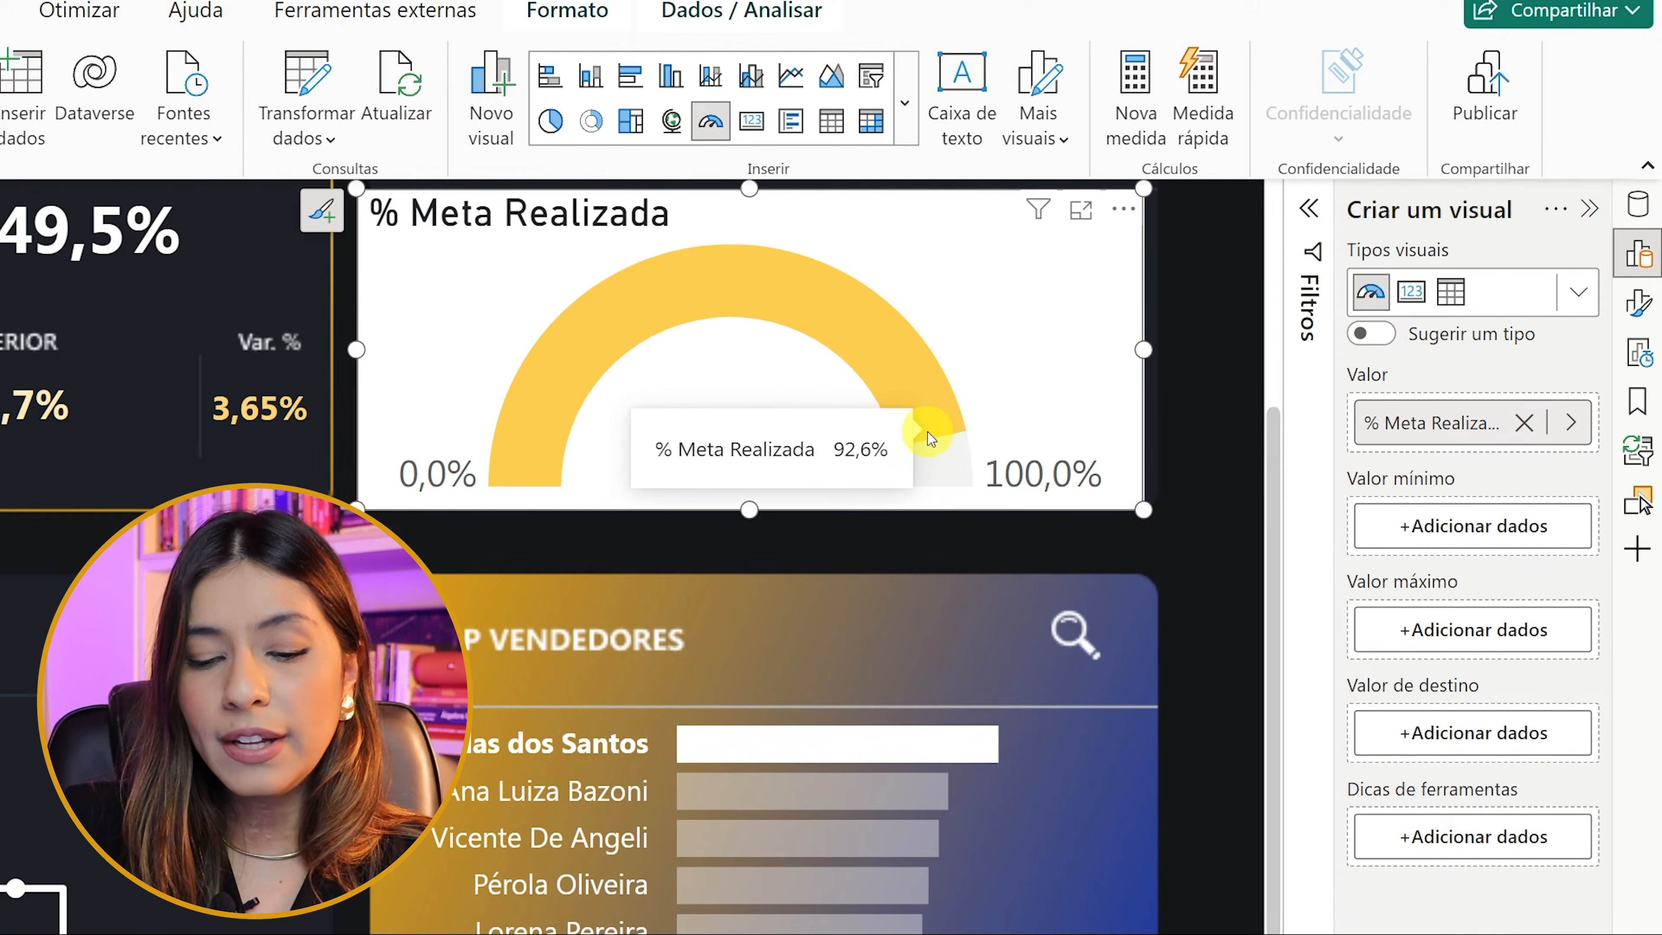
{"action": "left_click", "coordinate": [1122, 759]}
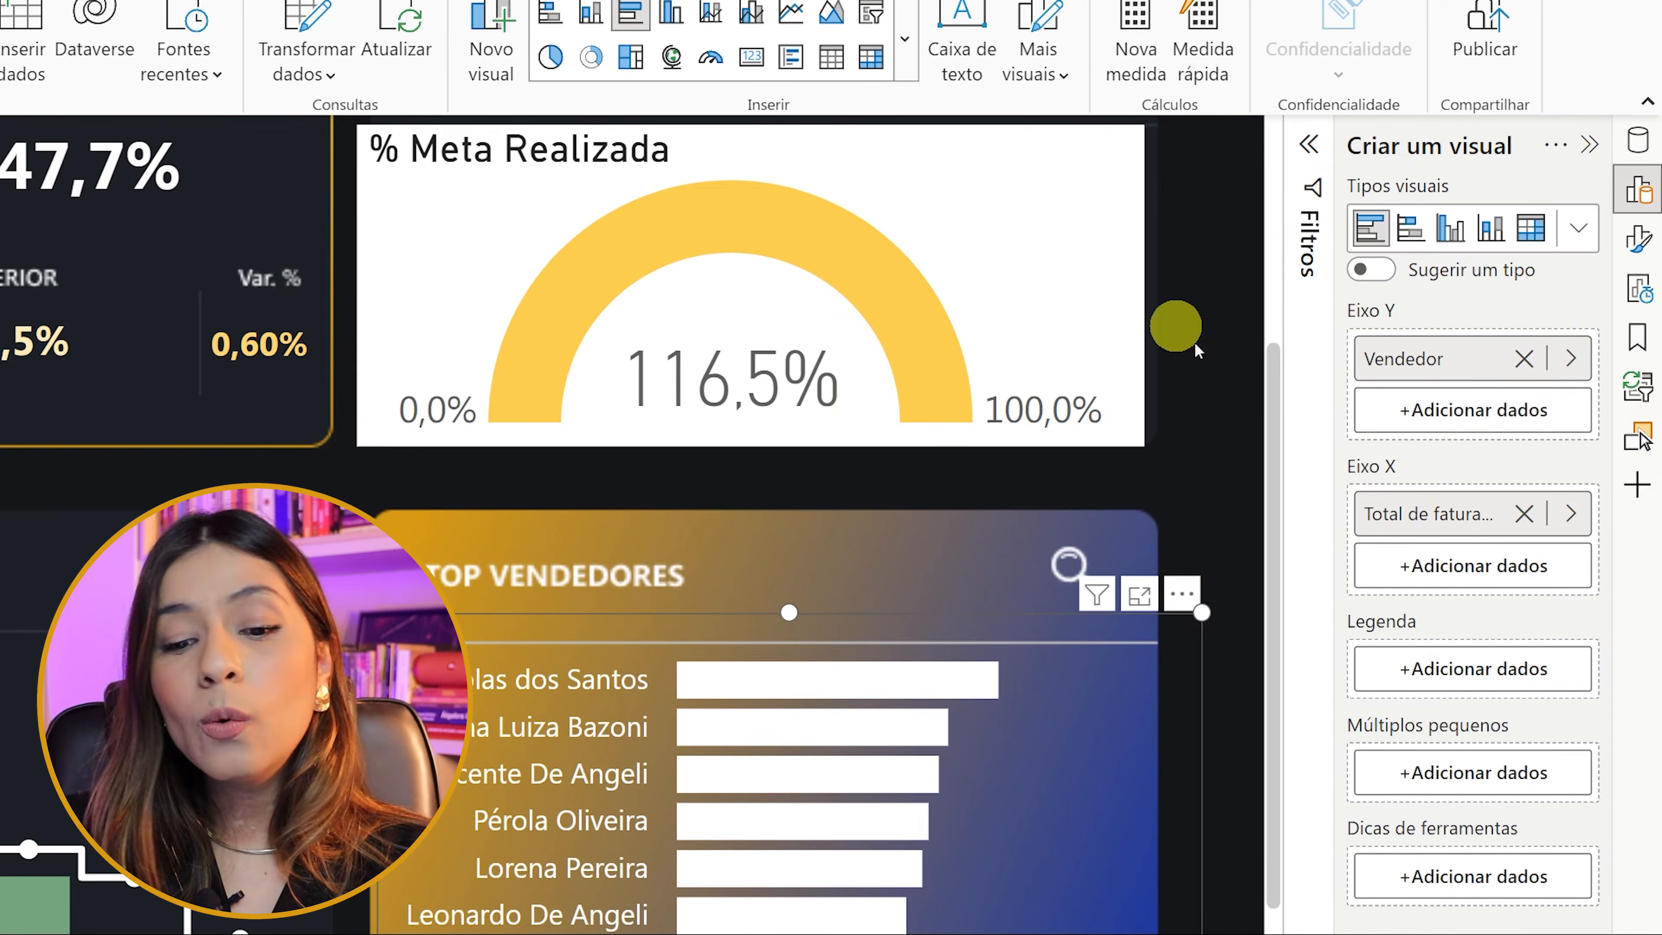
{"action": "left_click", "coordinate": [1063, 276]}
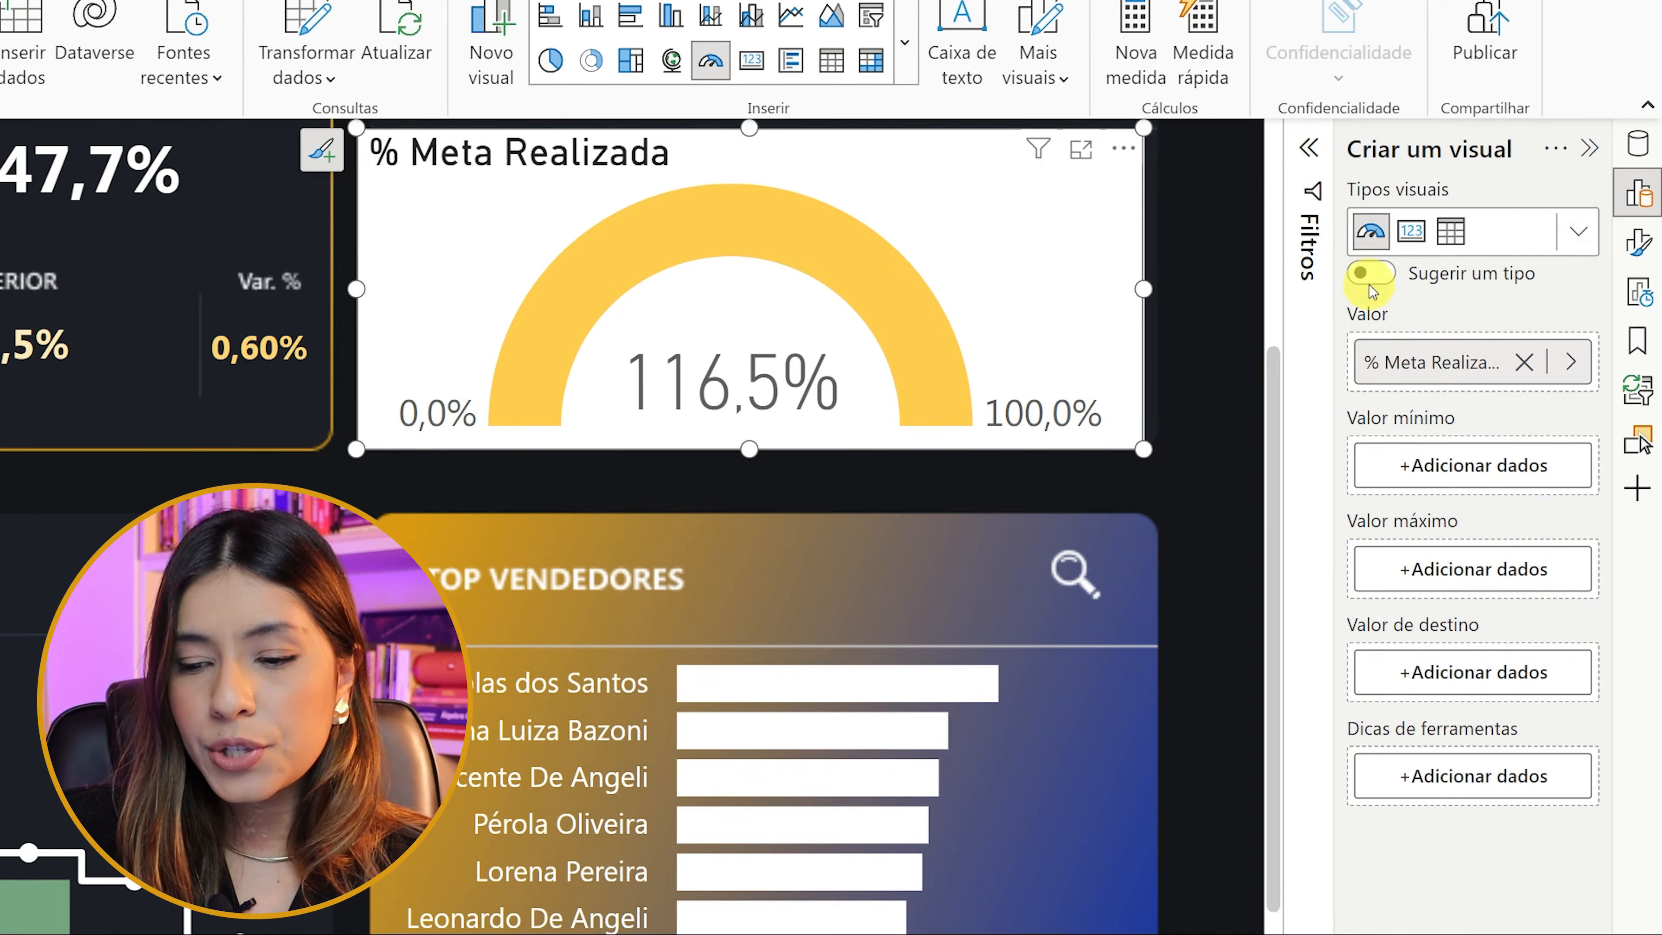
- Replace the visual-building options with the gauge's format options and open the Eixo do medidor settings
{"action": "left_click", "coordinate": [1644, 252]}
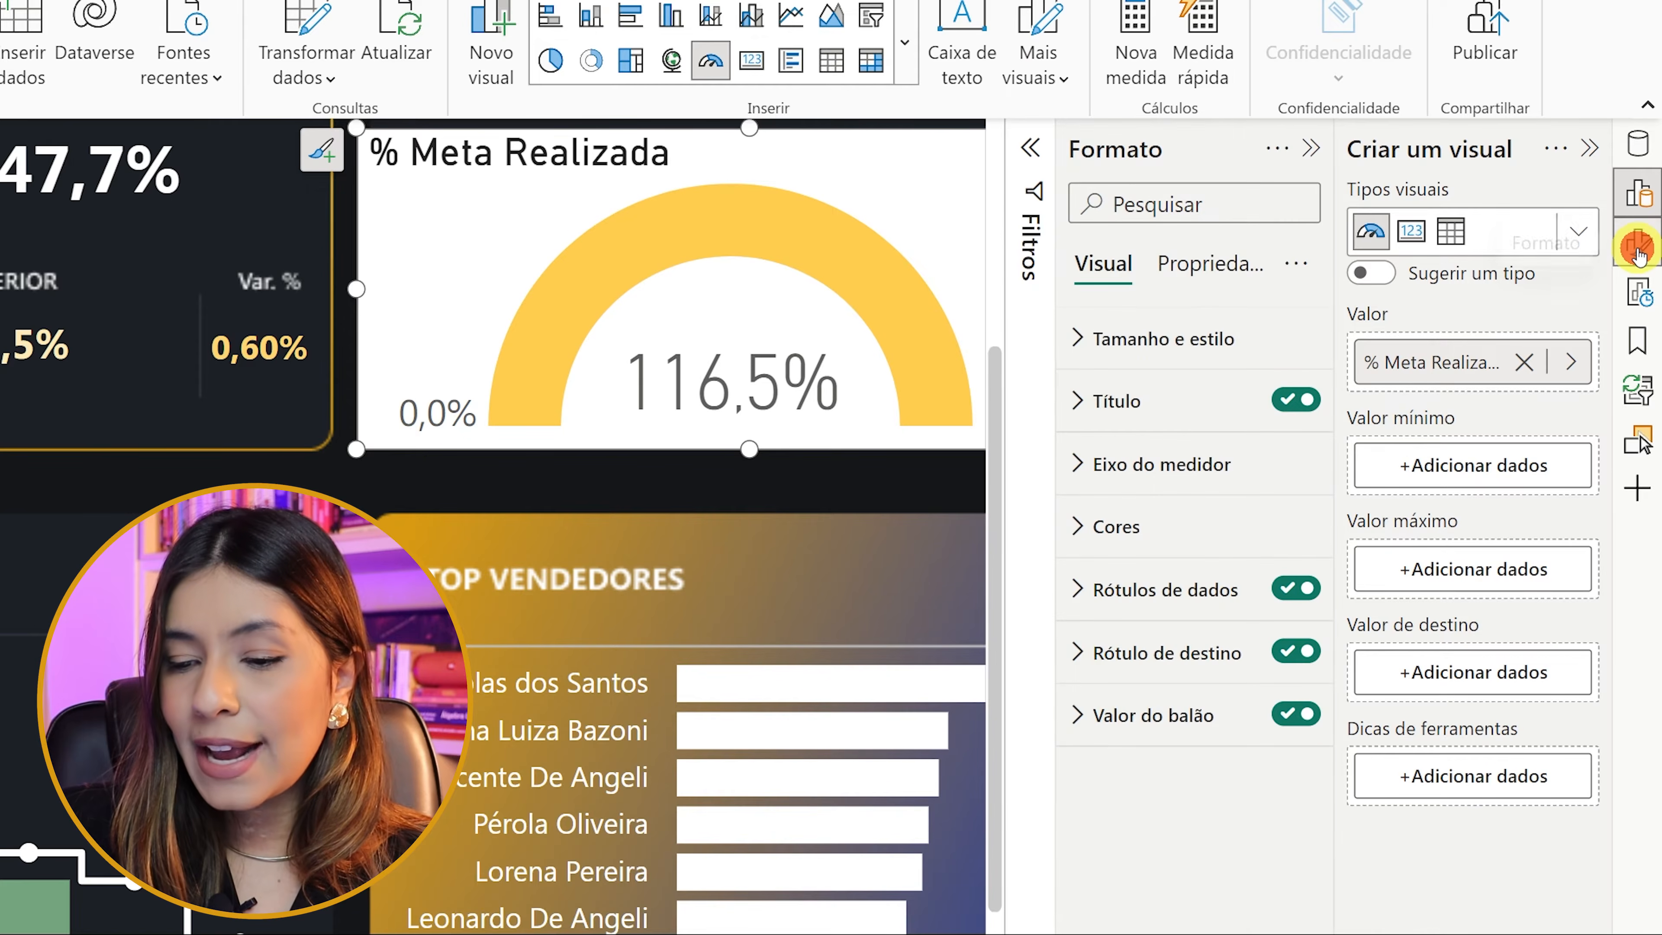
{"action": "left_click", "coordinate": [1589, 147]}
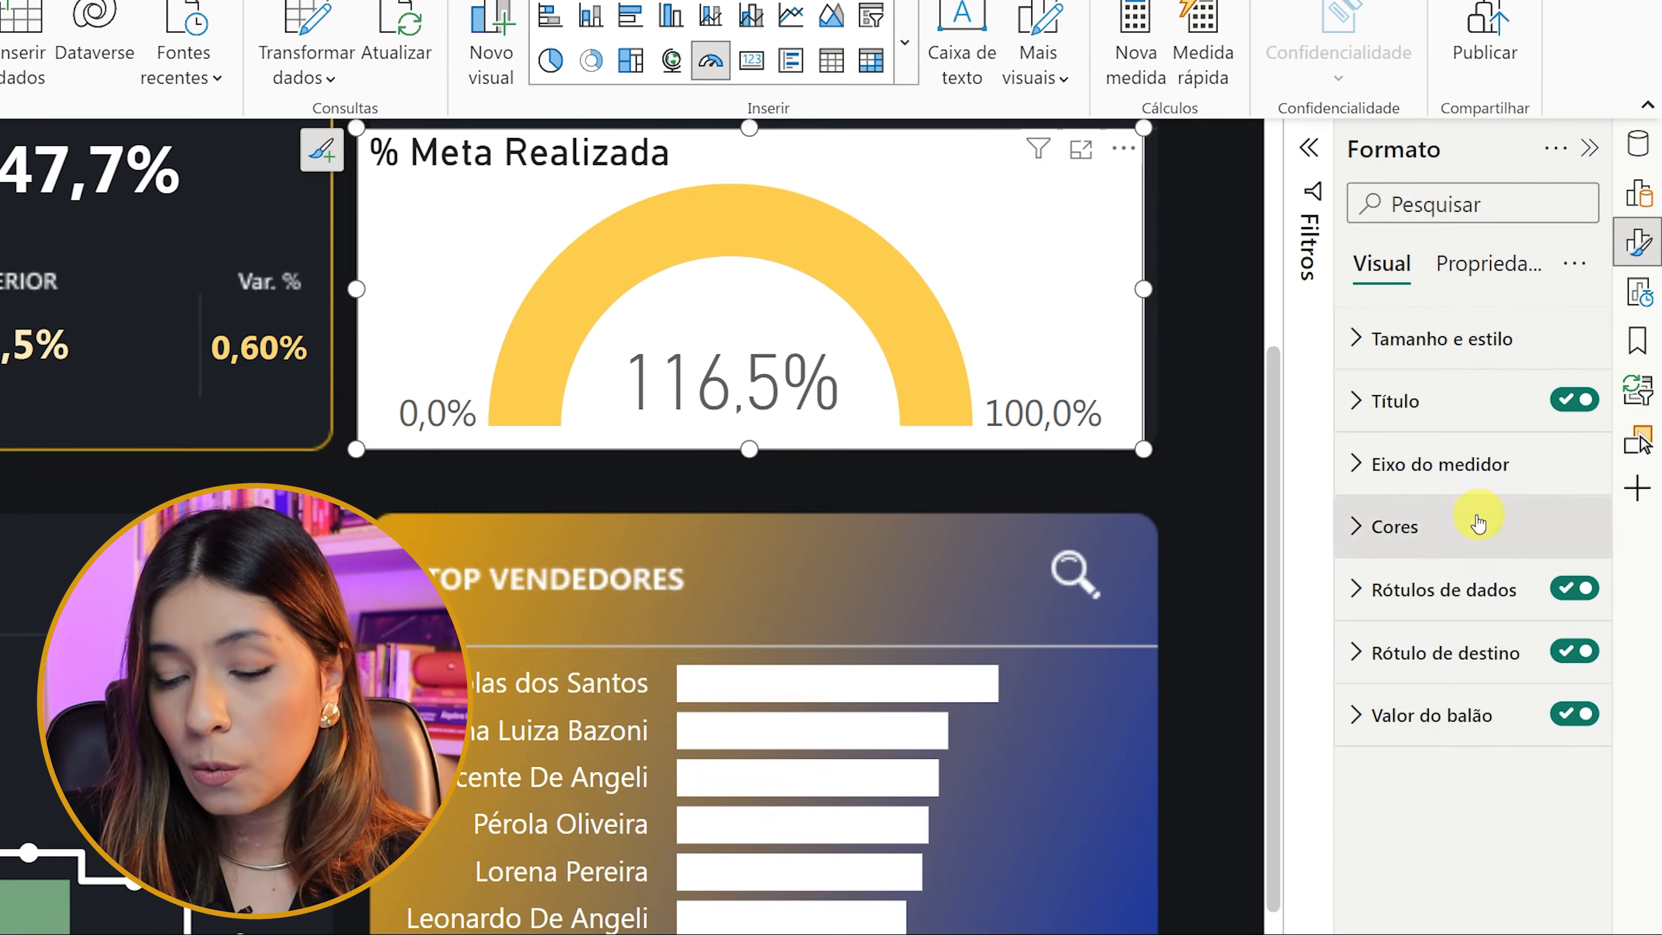
{"action": "left_click", "coordinate": [1447, 463]}
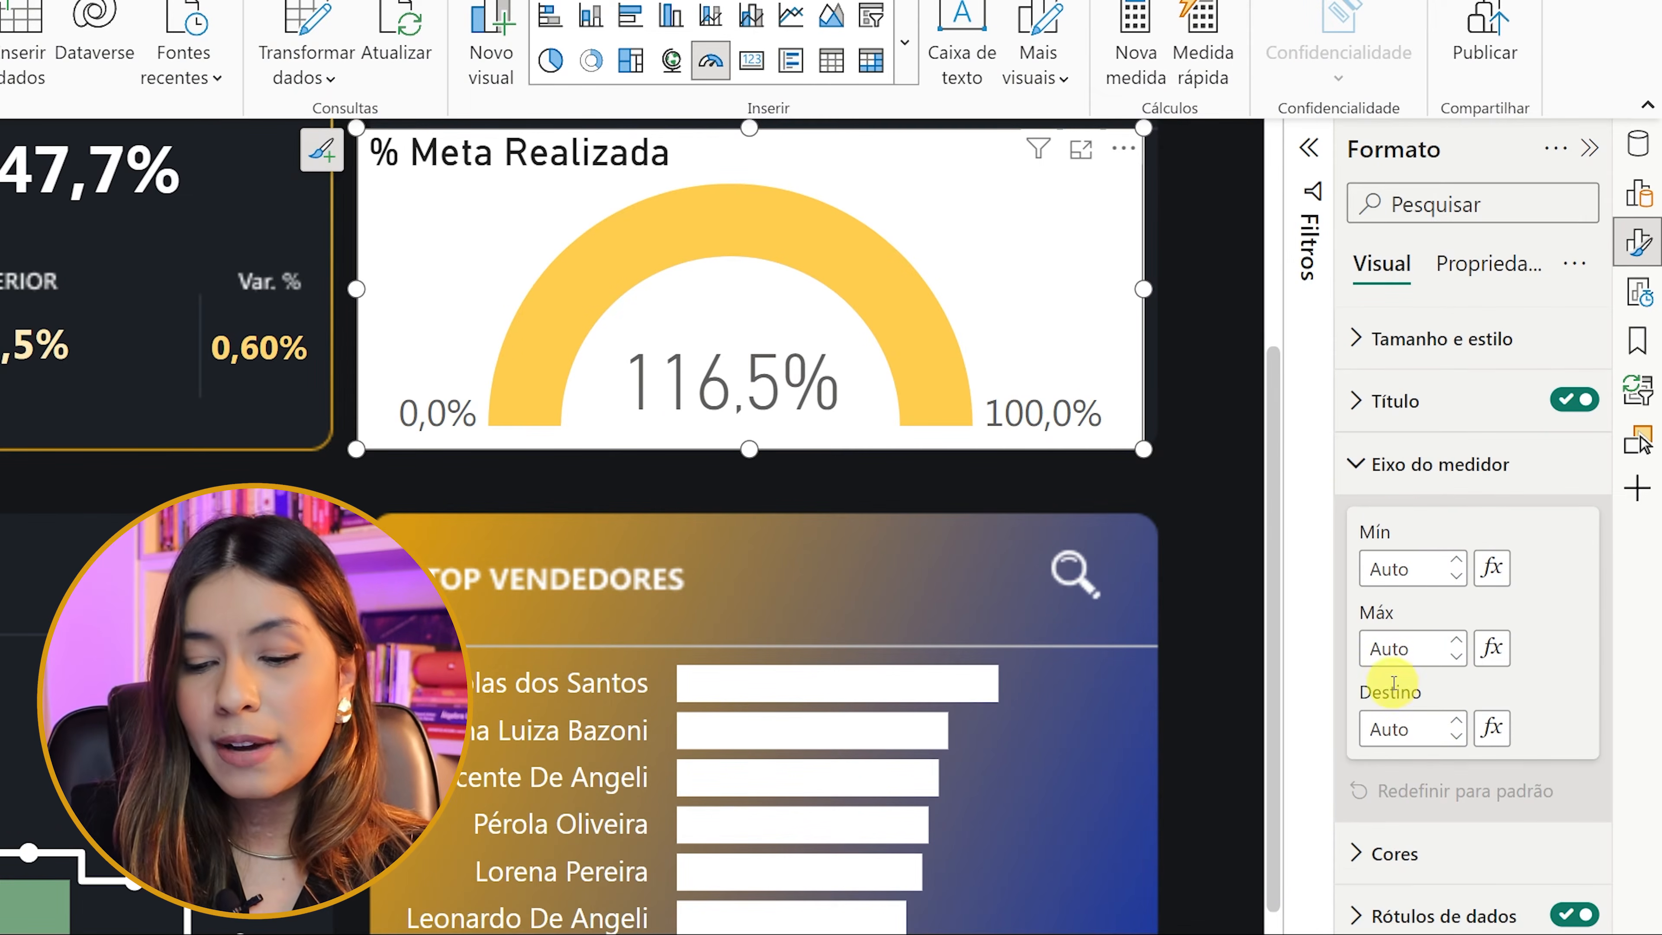
- Try a gauge axis minimum of 0.10 and return the minimum to Auto
{"action": "type", "text": "10"}
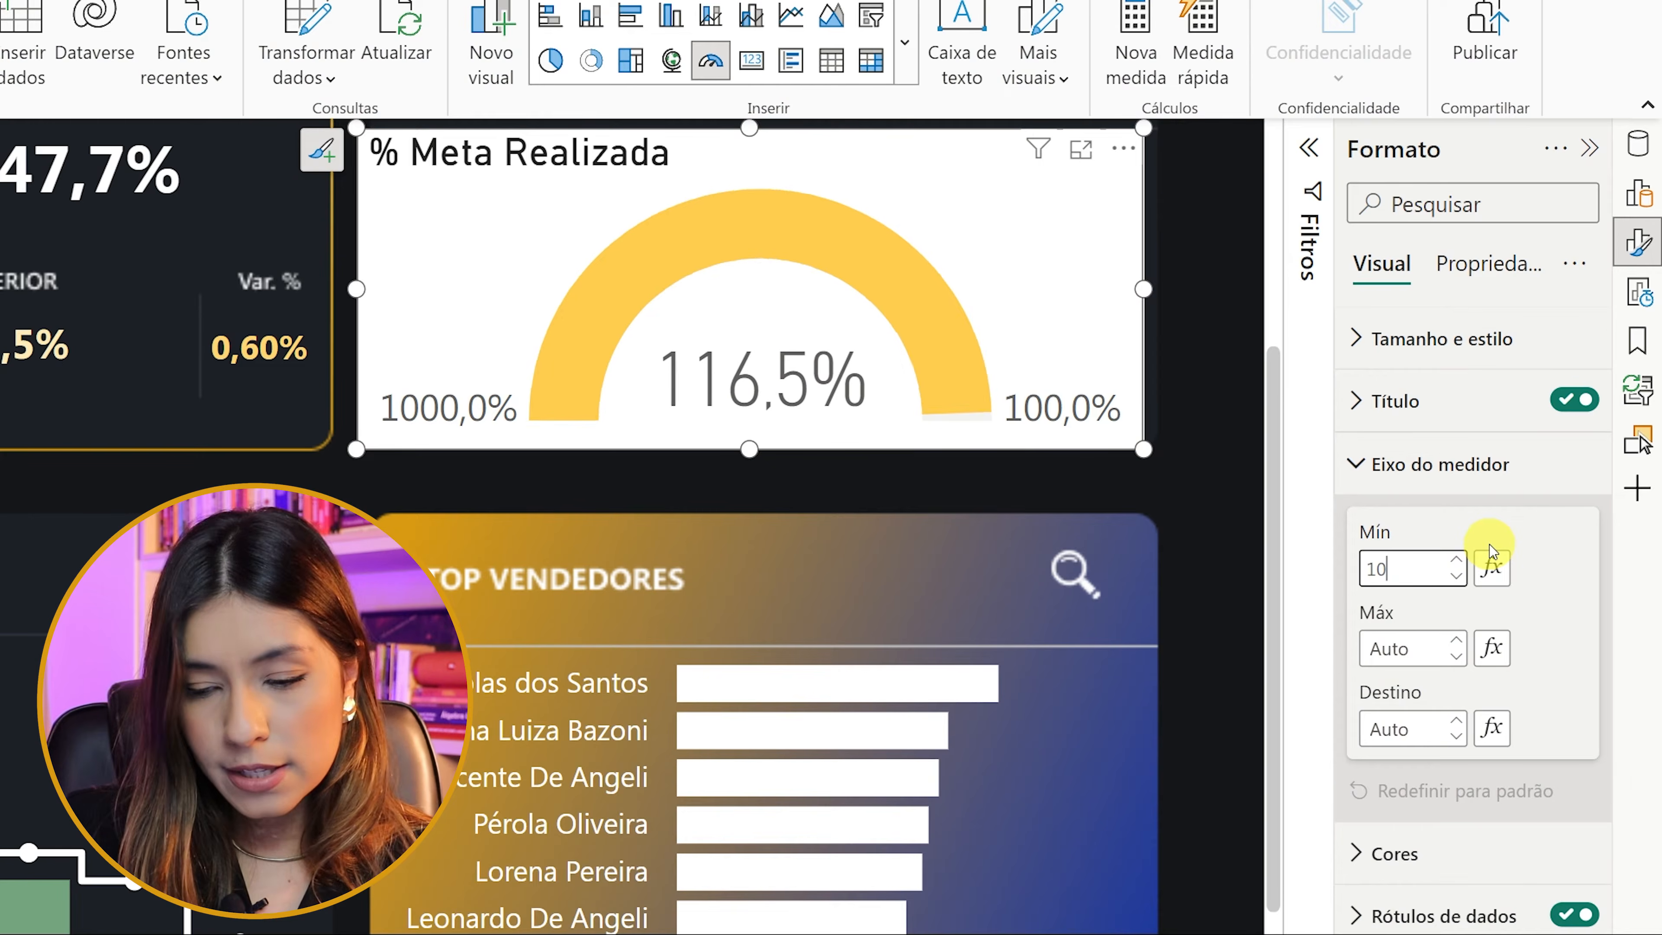
{"action": "key", "text": "BackSpace"}
{"action": "key", "text": "BackSpace"}
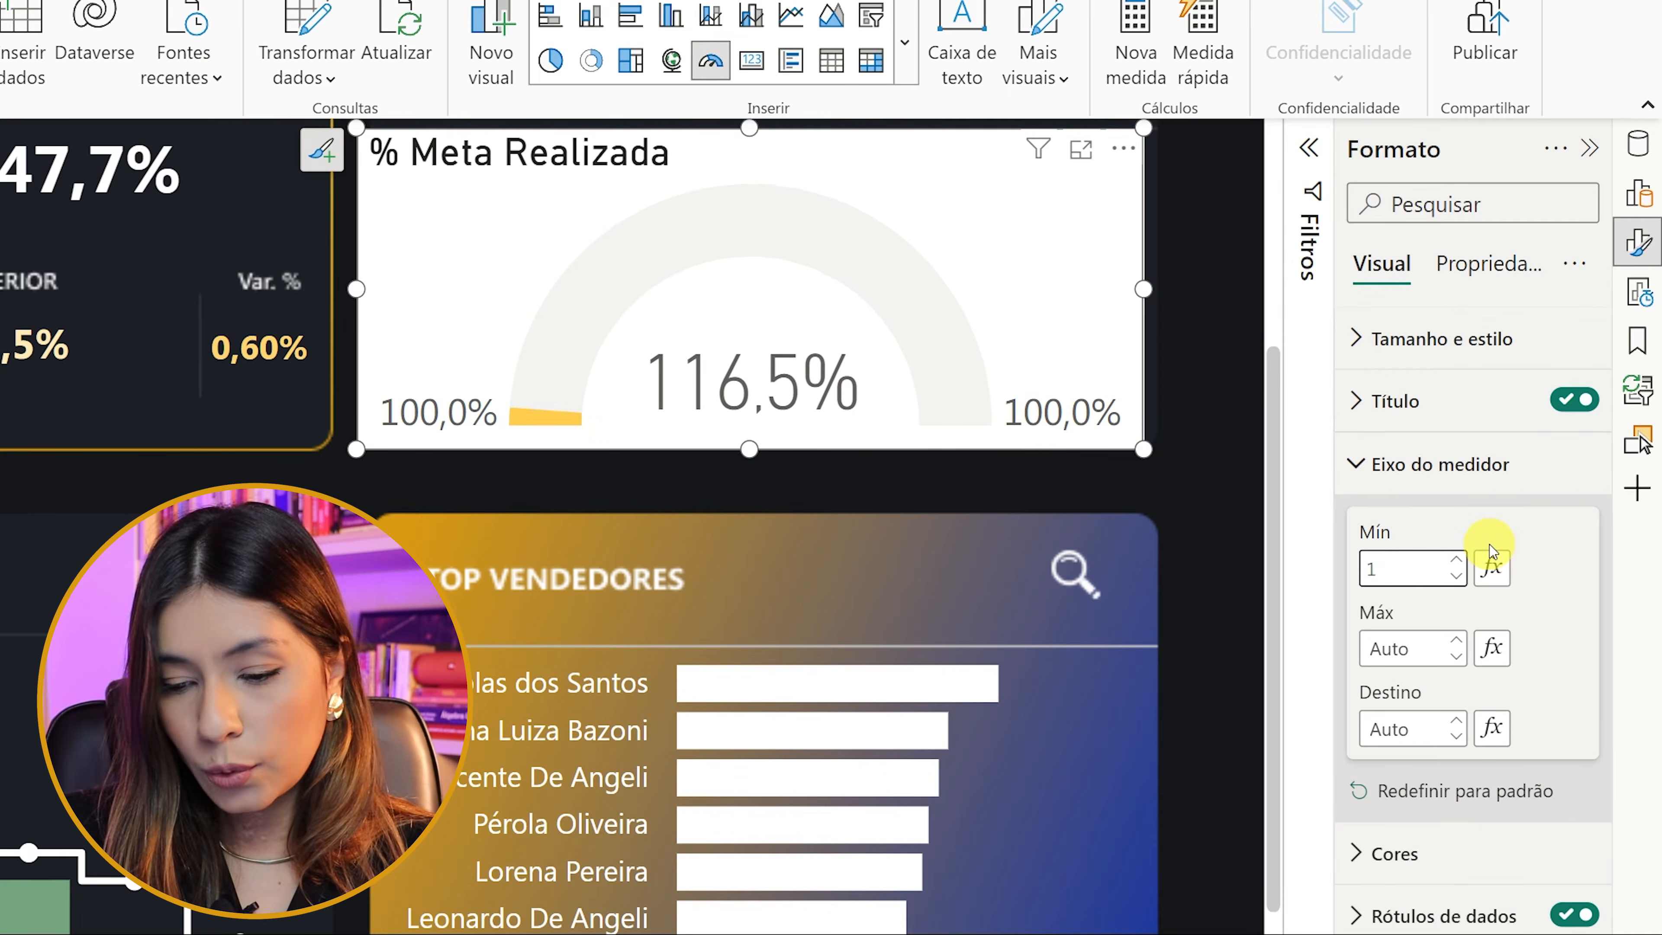
{"action": "type", "text": "0.10"}
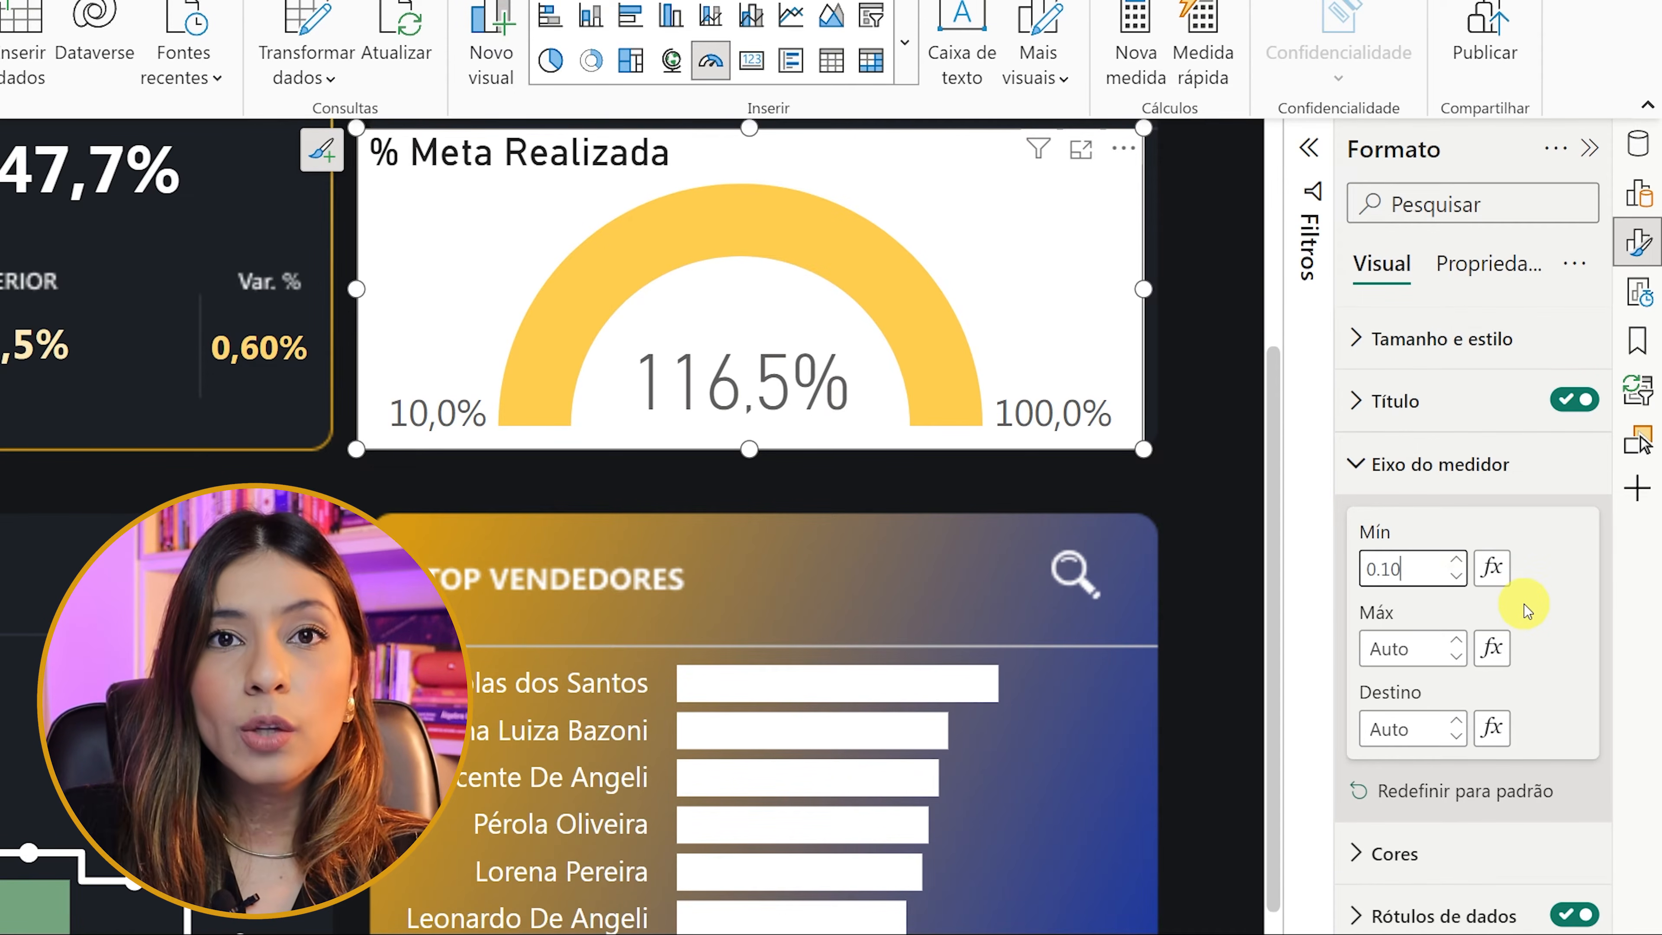
{"action": "left_click", "coordinate": [1589, 600]}
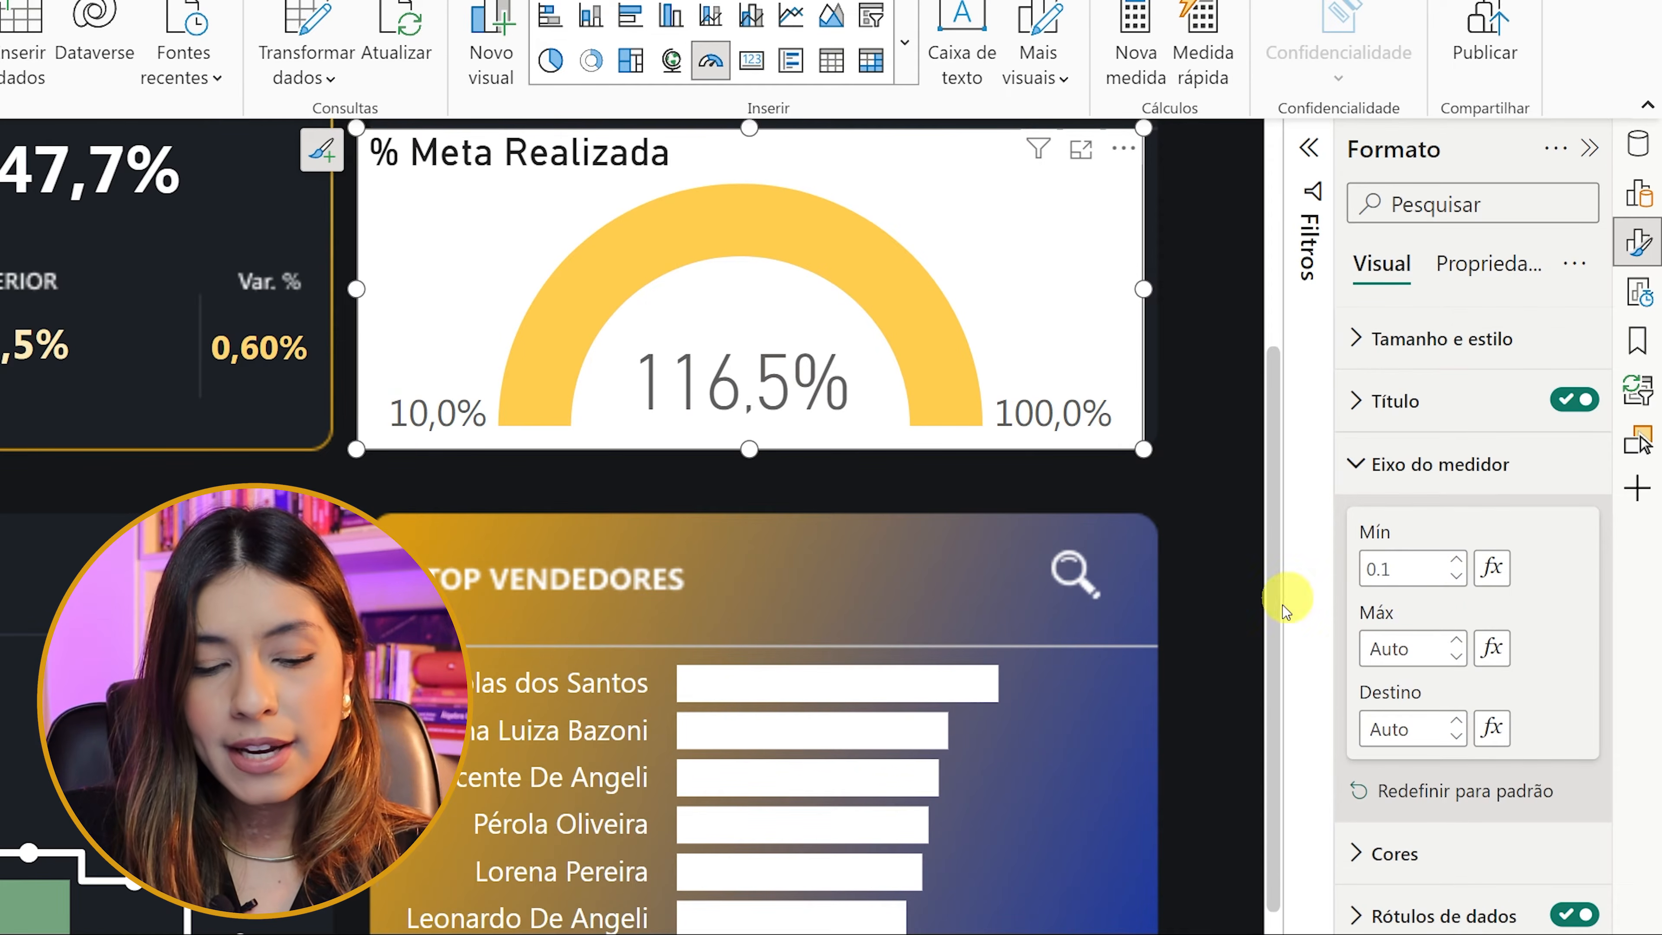
{"action": "double_click", "coordinate": [1421, 576]}
{"action": "key", "text": "BackSpace"}
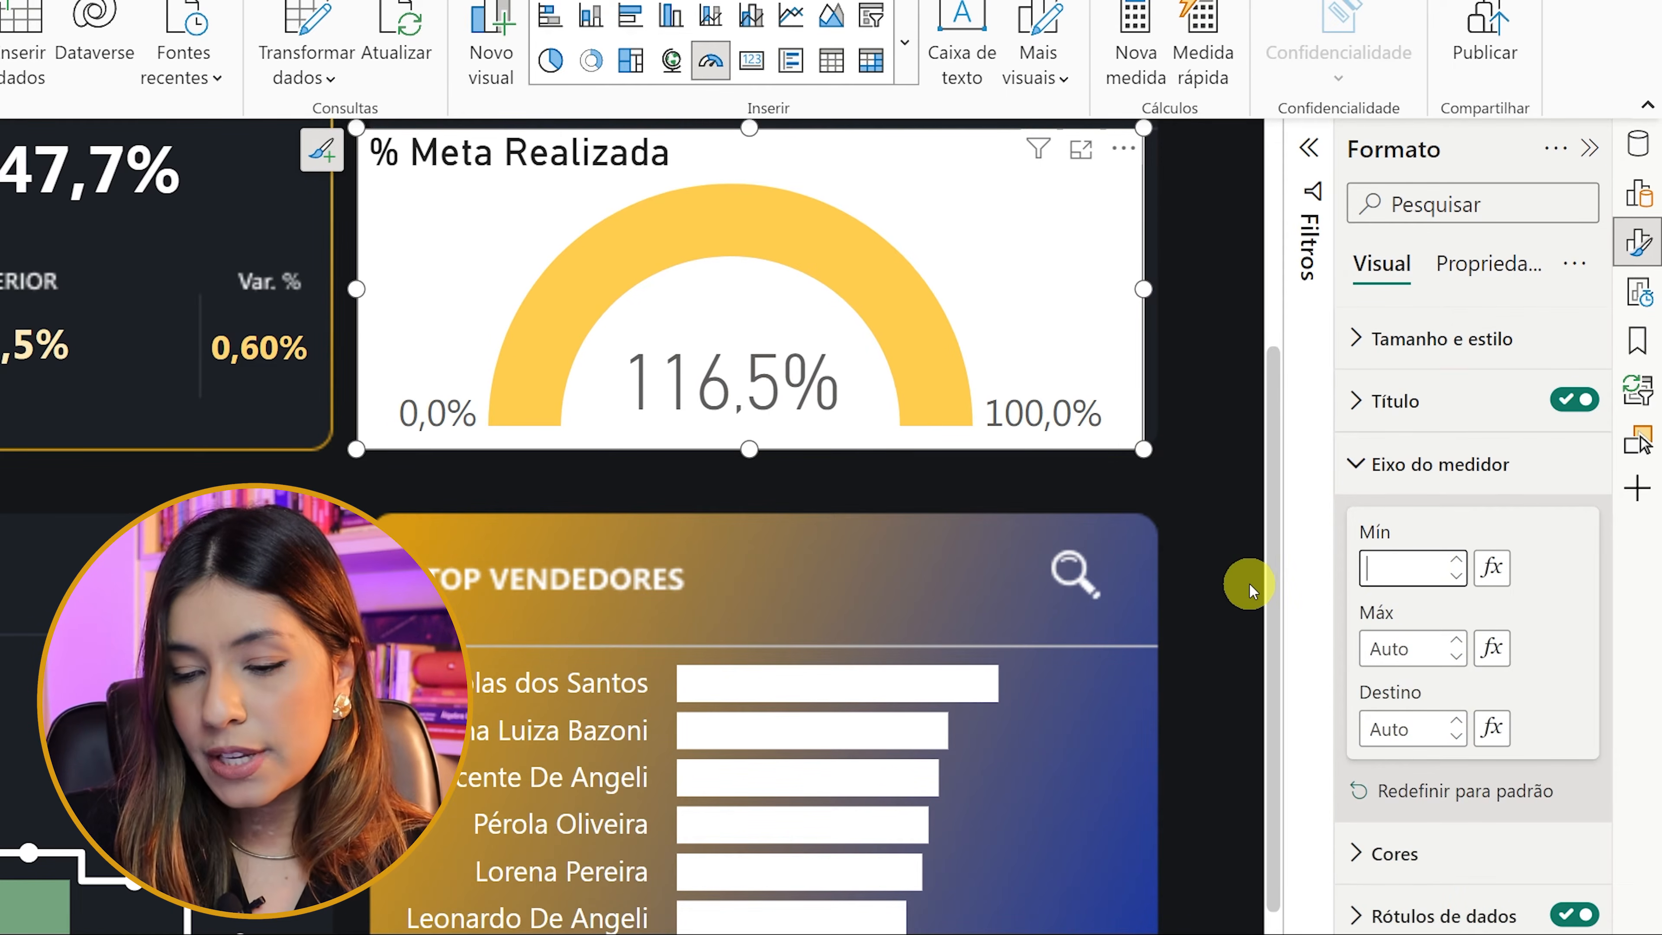
{"action": "left_click", "coordinate": [1580, 686]}
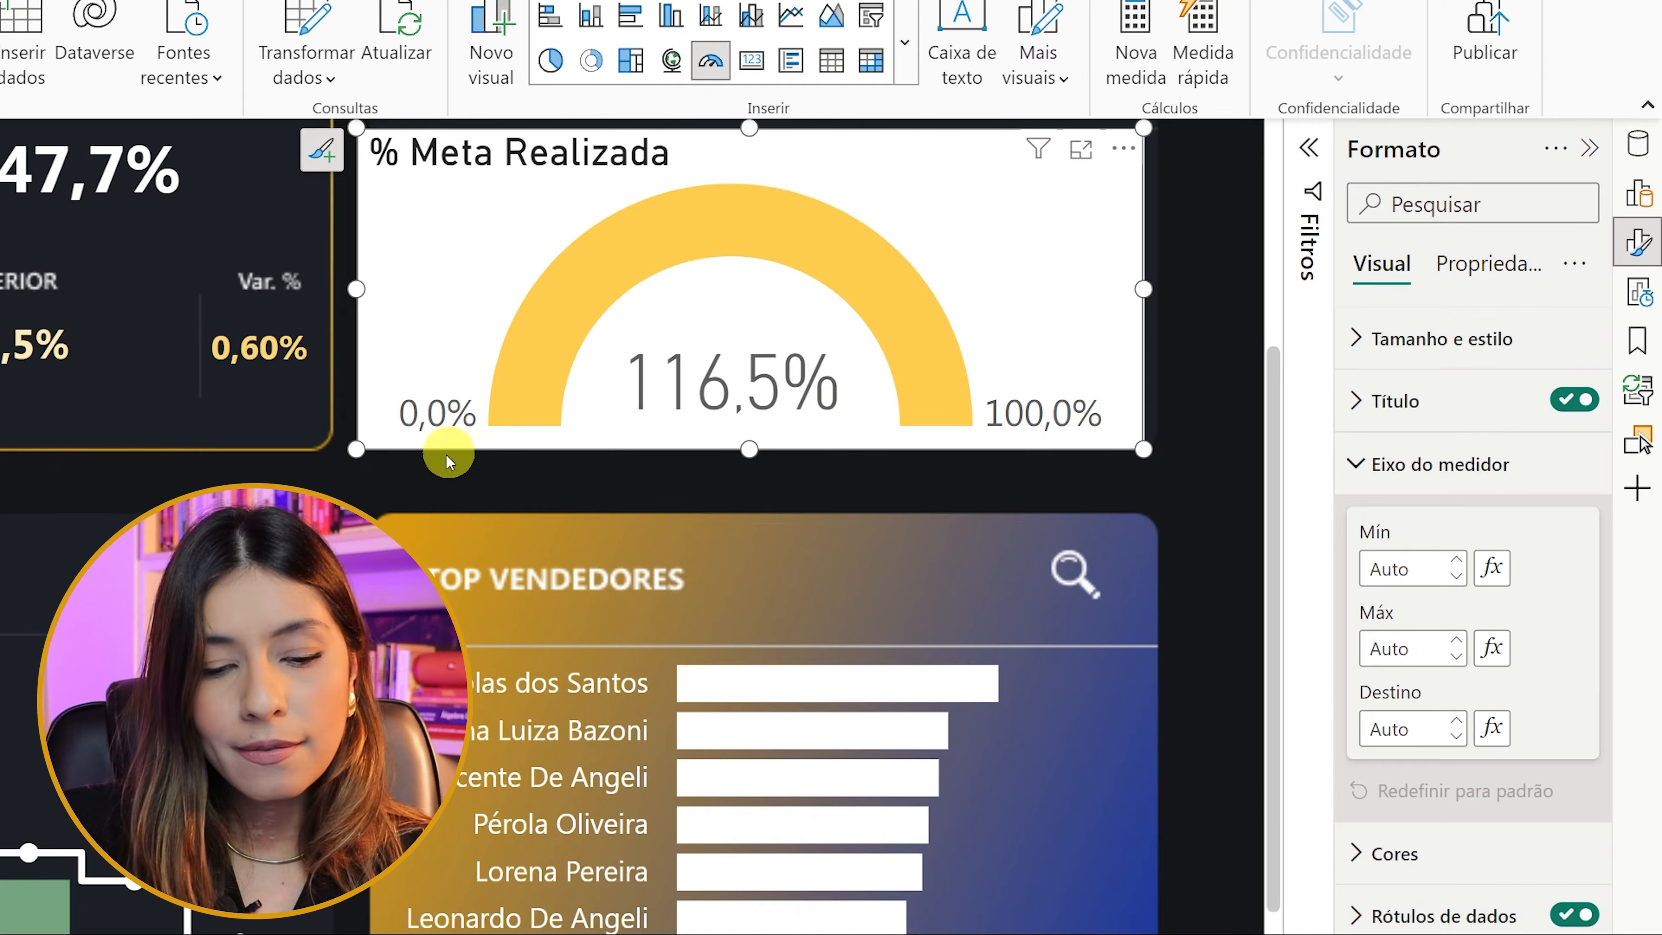
- Try a gauge axis maximum of 1.5 and return the maximum to Auto
{"action": "left_click", "coordinate": [1436, 647]}
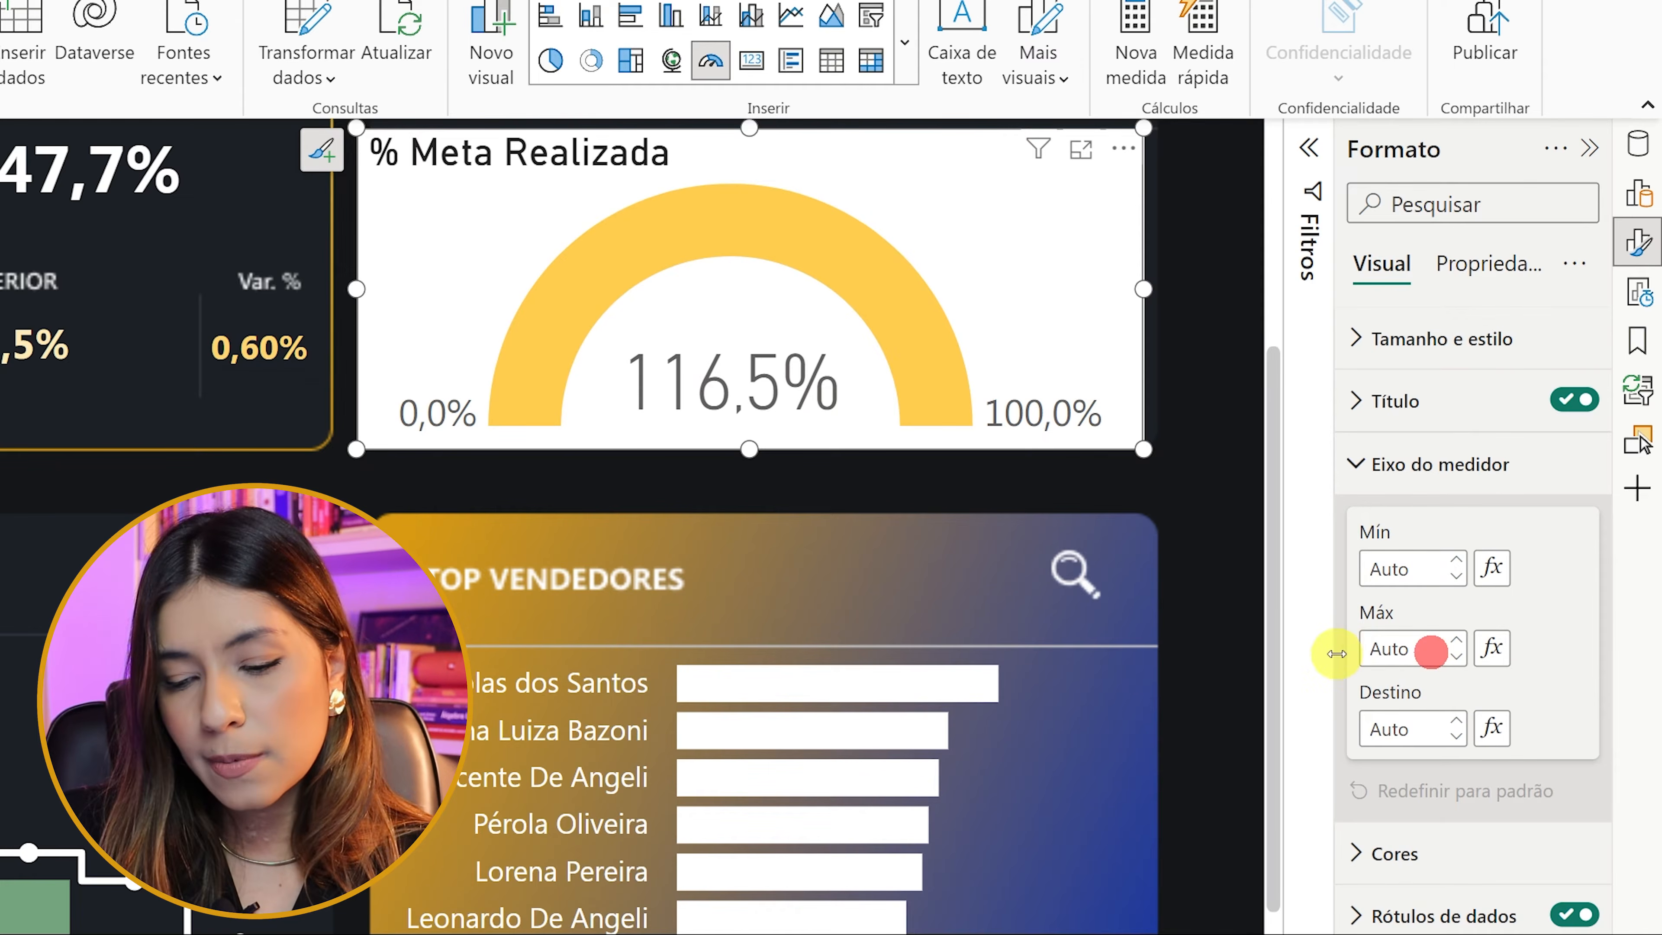
{"action": "left_click", "coordinate": [1414, 647]}
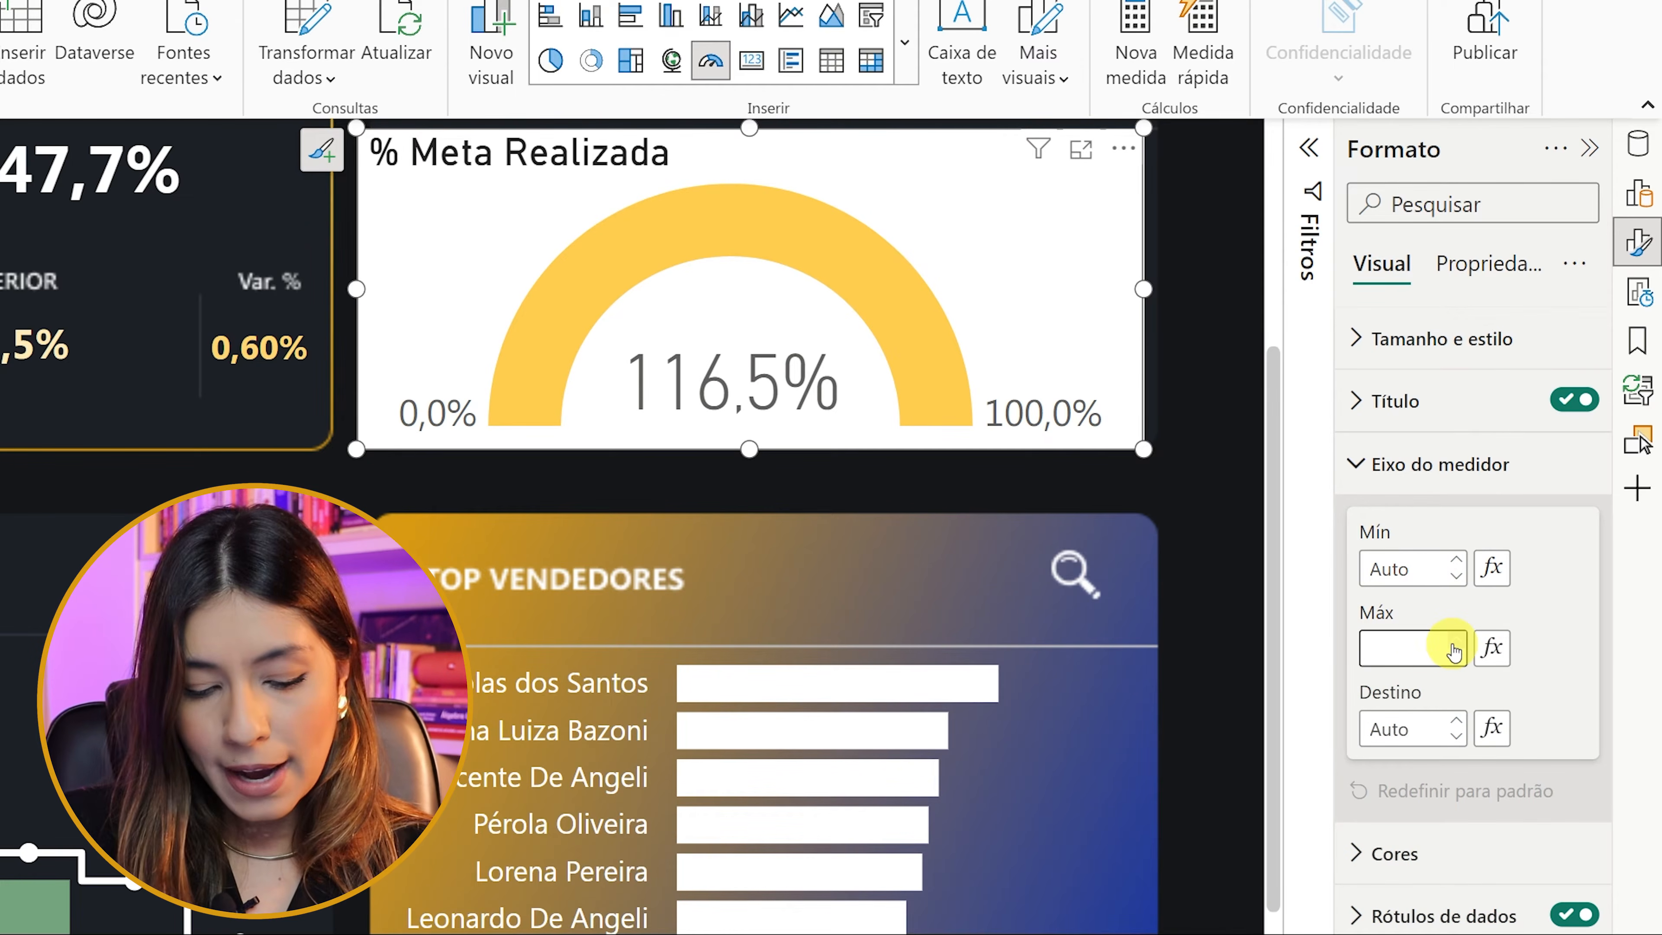
{"action": "type", "text": "1.5"}
{"action": "key", "text": "Return"}
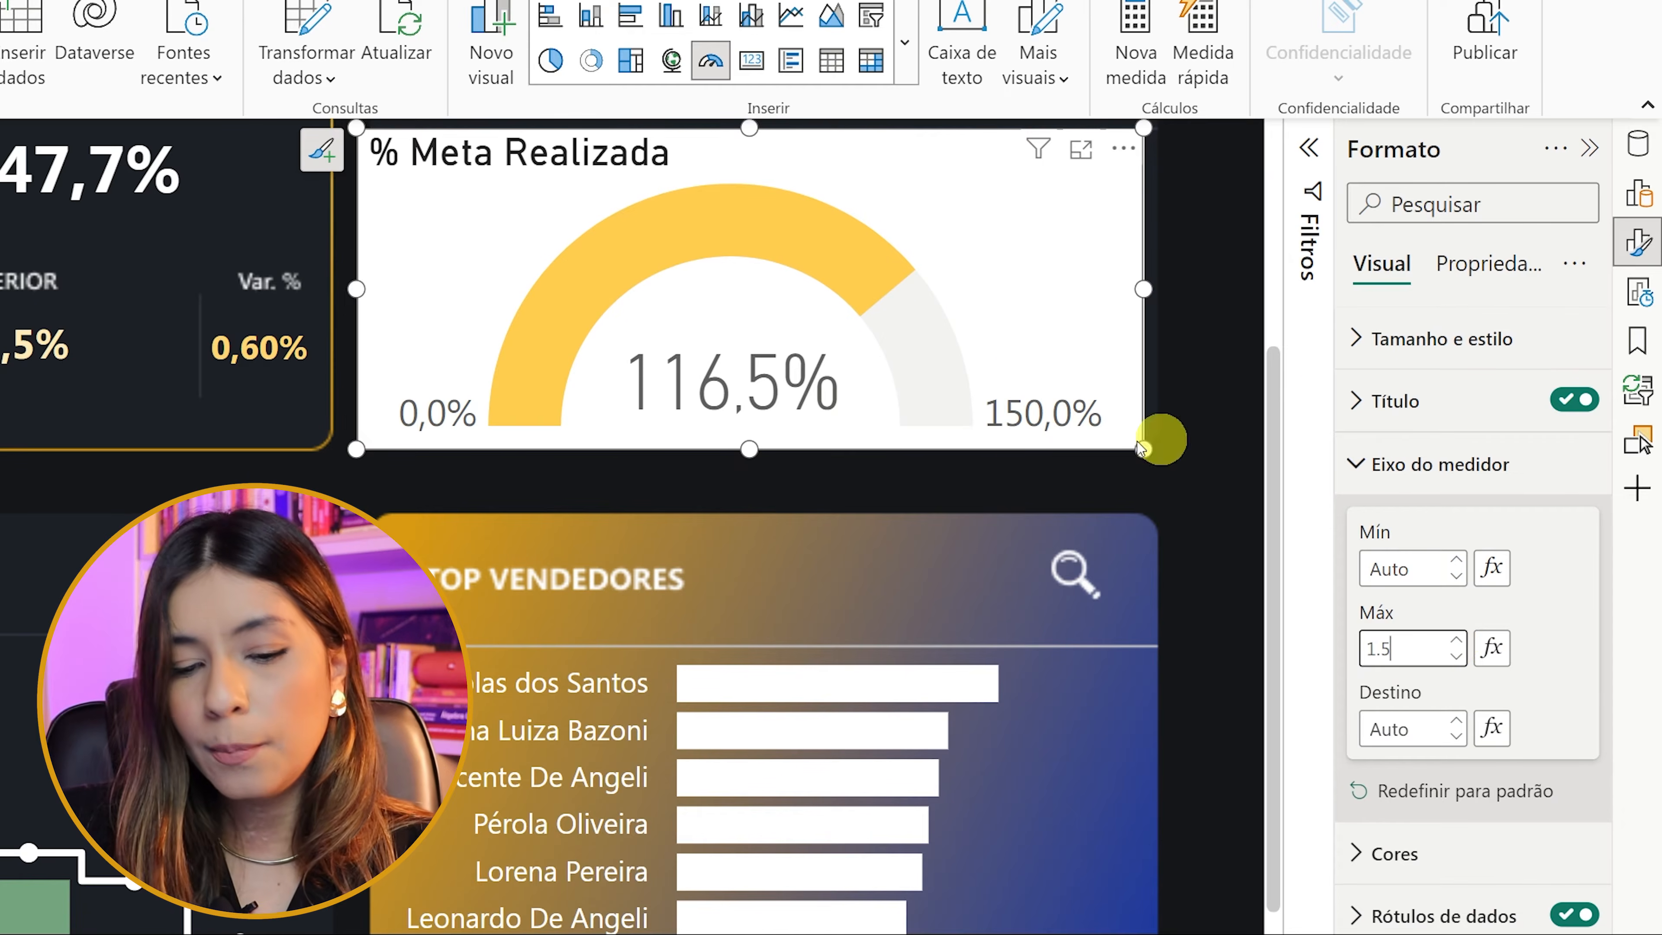
{"action": "double_click", "coordinate": [1421, 650]}
{"action": "key", "text": "BackSpace"}
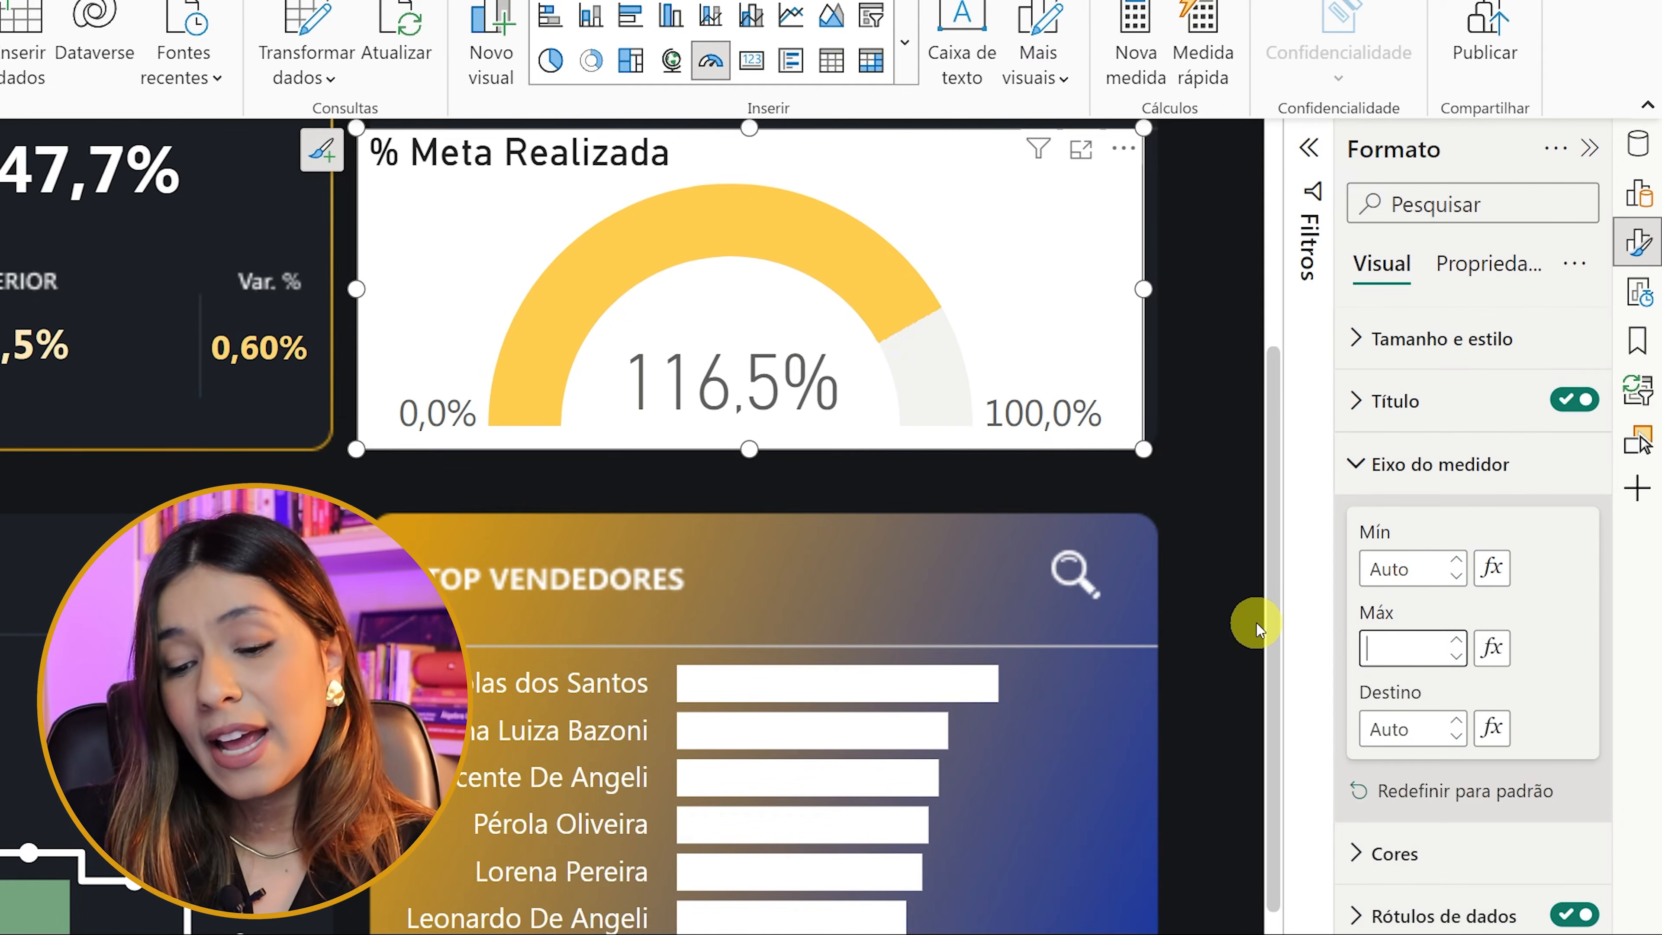
{"action": "left_click", "coordinate": [1579, 599]}
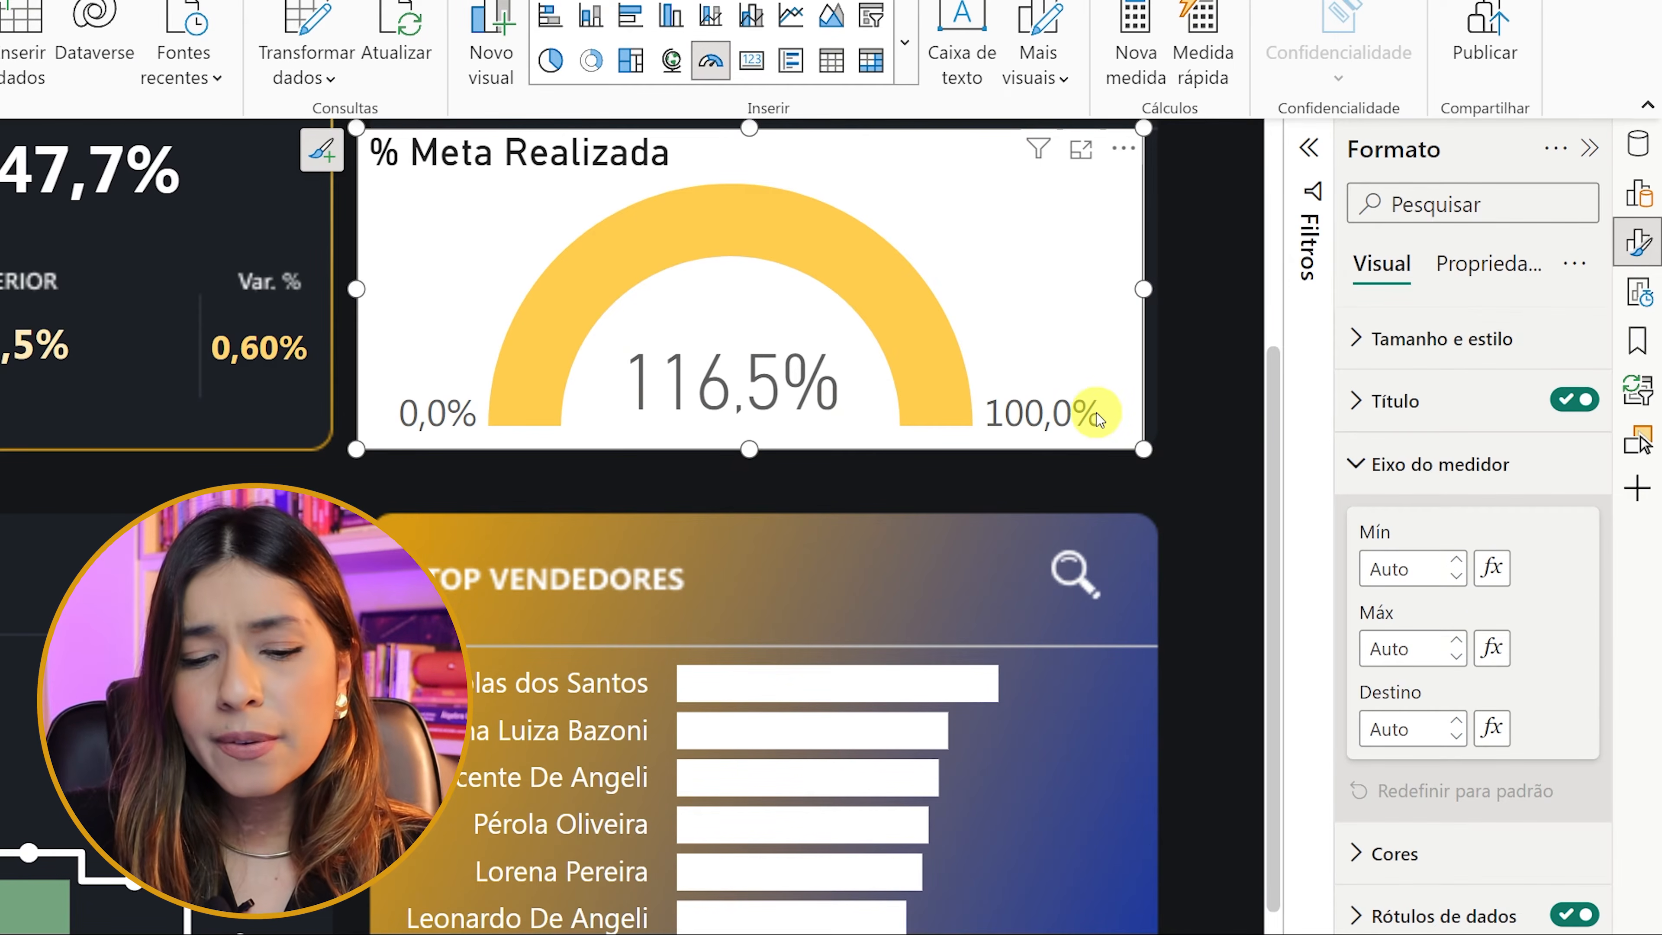
- Turn off the gauge's own title, since the card already carries the META DE FATURAMENTO heading
{"action": "scroll", "coordinate": [1096, 413], "scroll_direction": "up", "scroll_amount": 1}
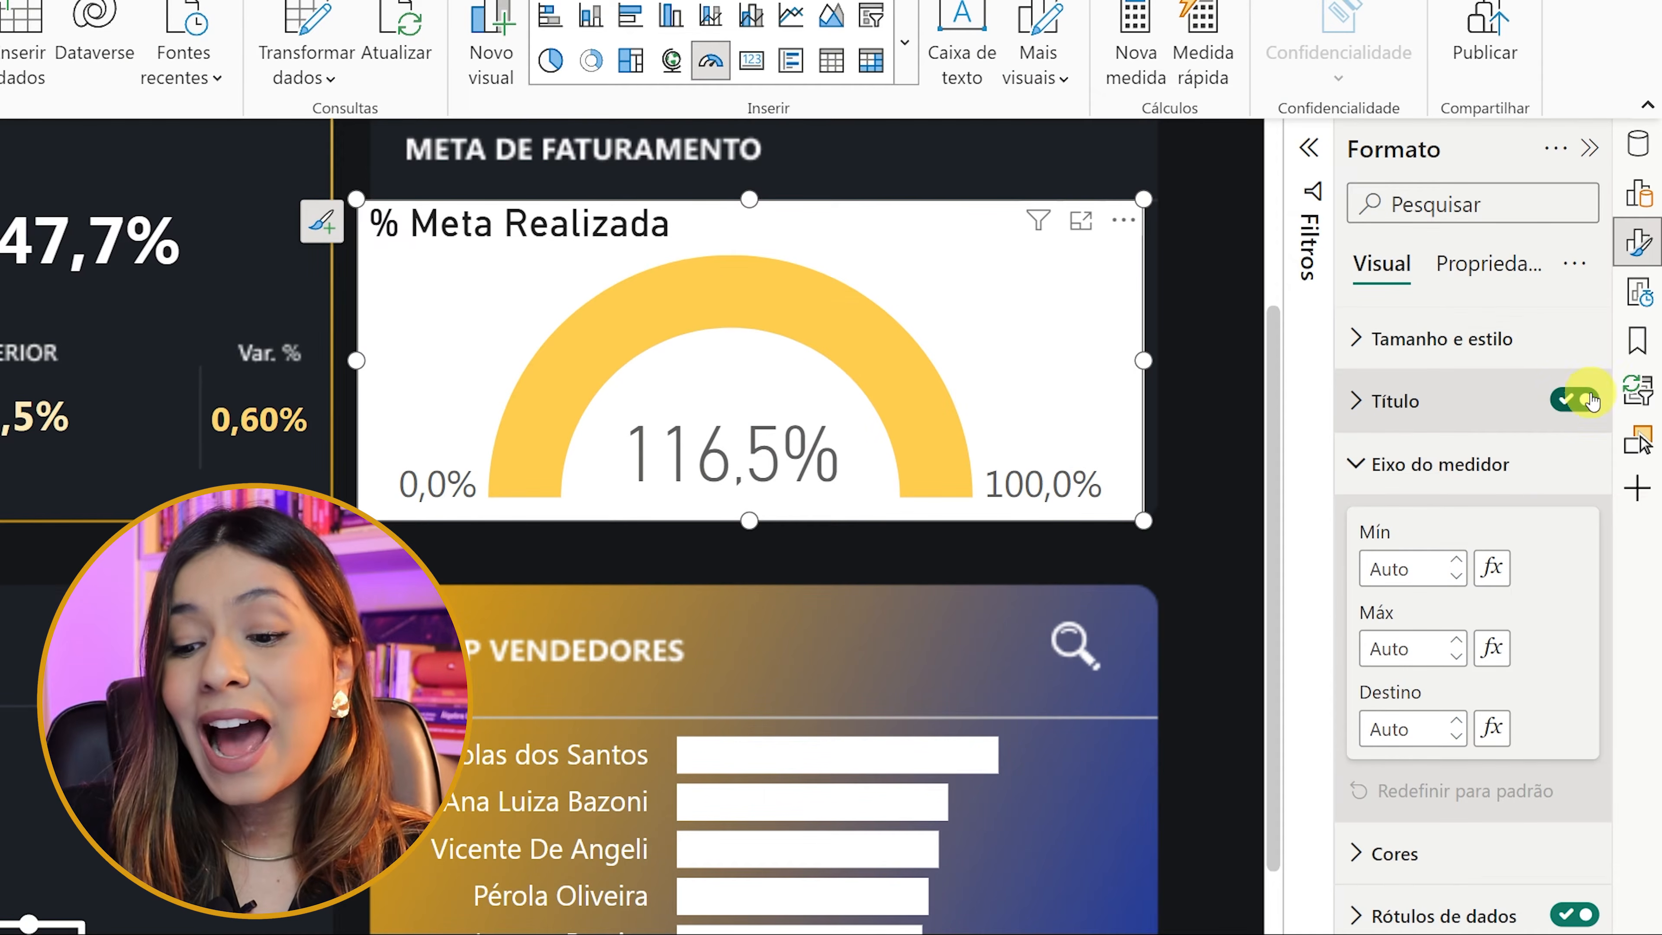
{"action": "left_click", "coordinate": [370, 119]}
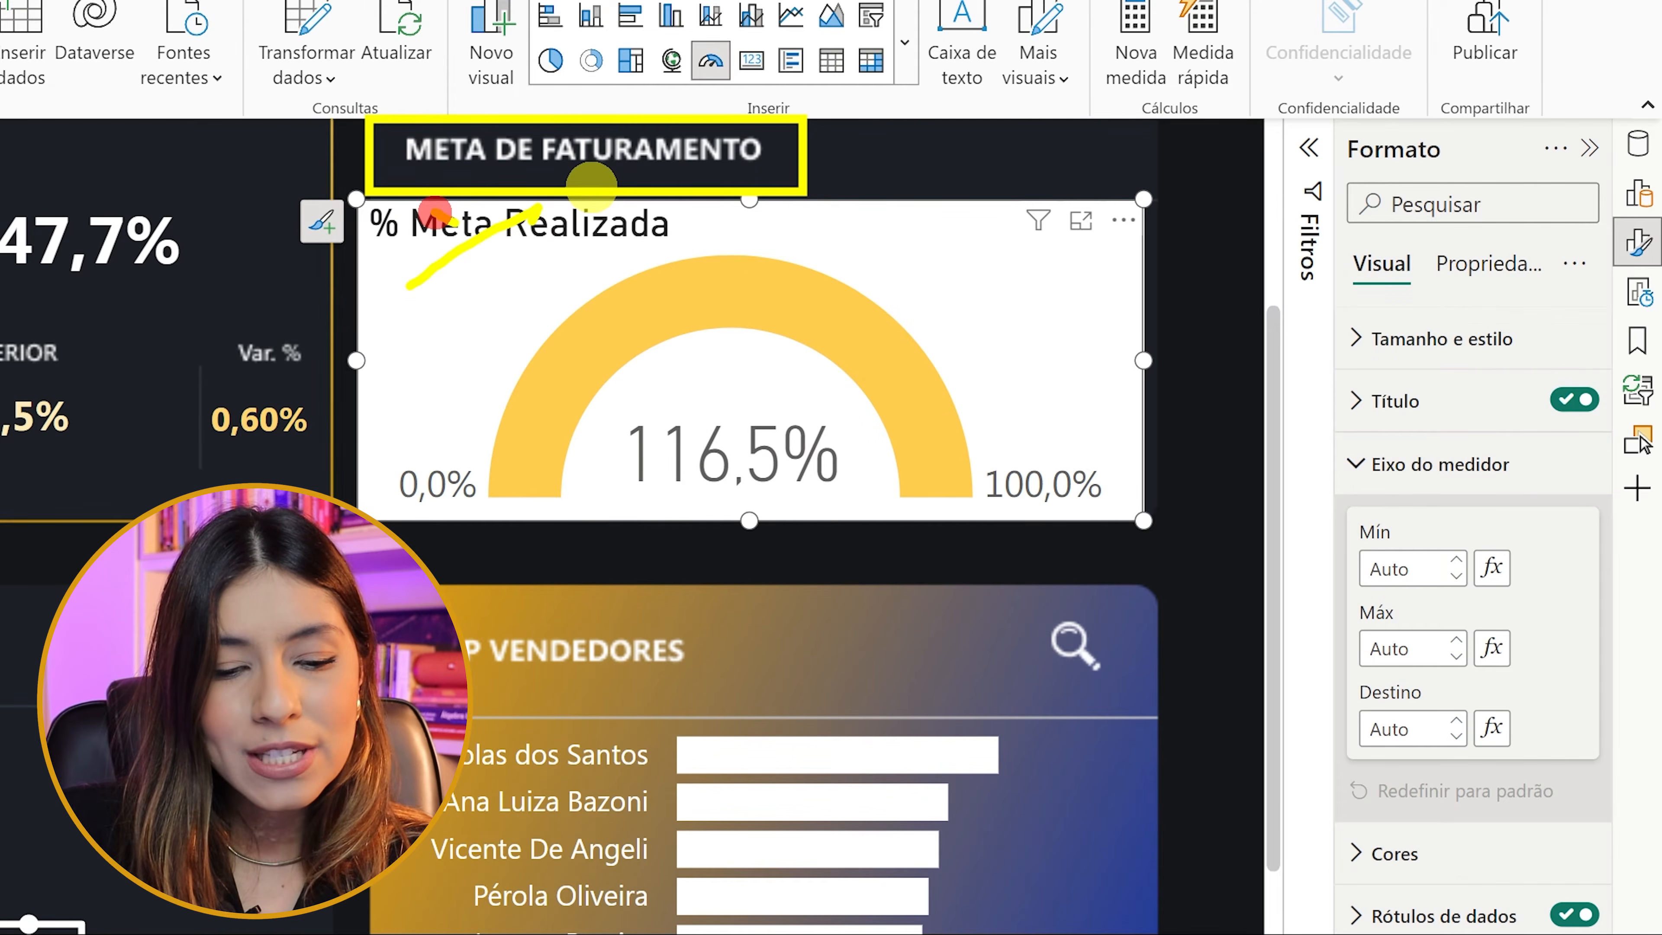
{"action": "left_click", "coordinate": [1570, 400]}
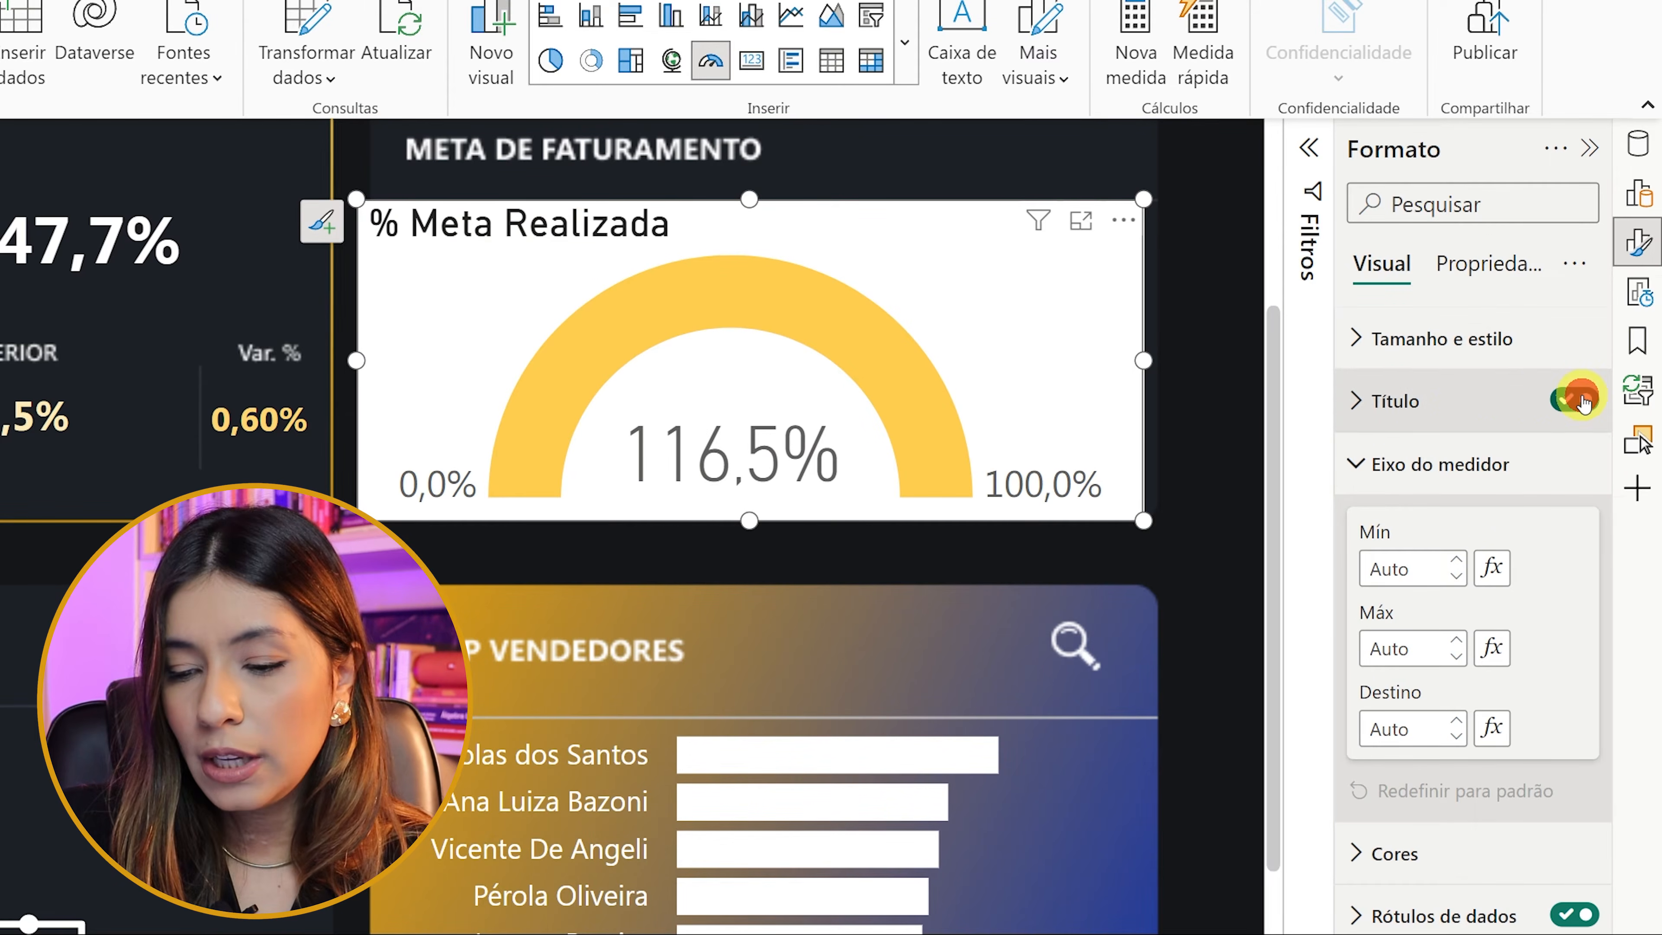
- Turn off the gauge's background (Tela de fundo) in its size and style settings
{"action": "left_click", "coordinate": [1473, 341]}
{"action": "scroll", "coordinate": [1173, 558], "scroll_direction": "down", "scroll_amount": 3}
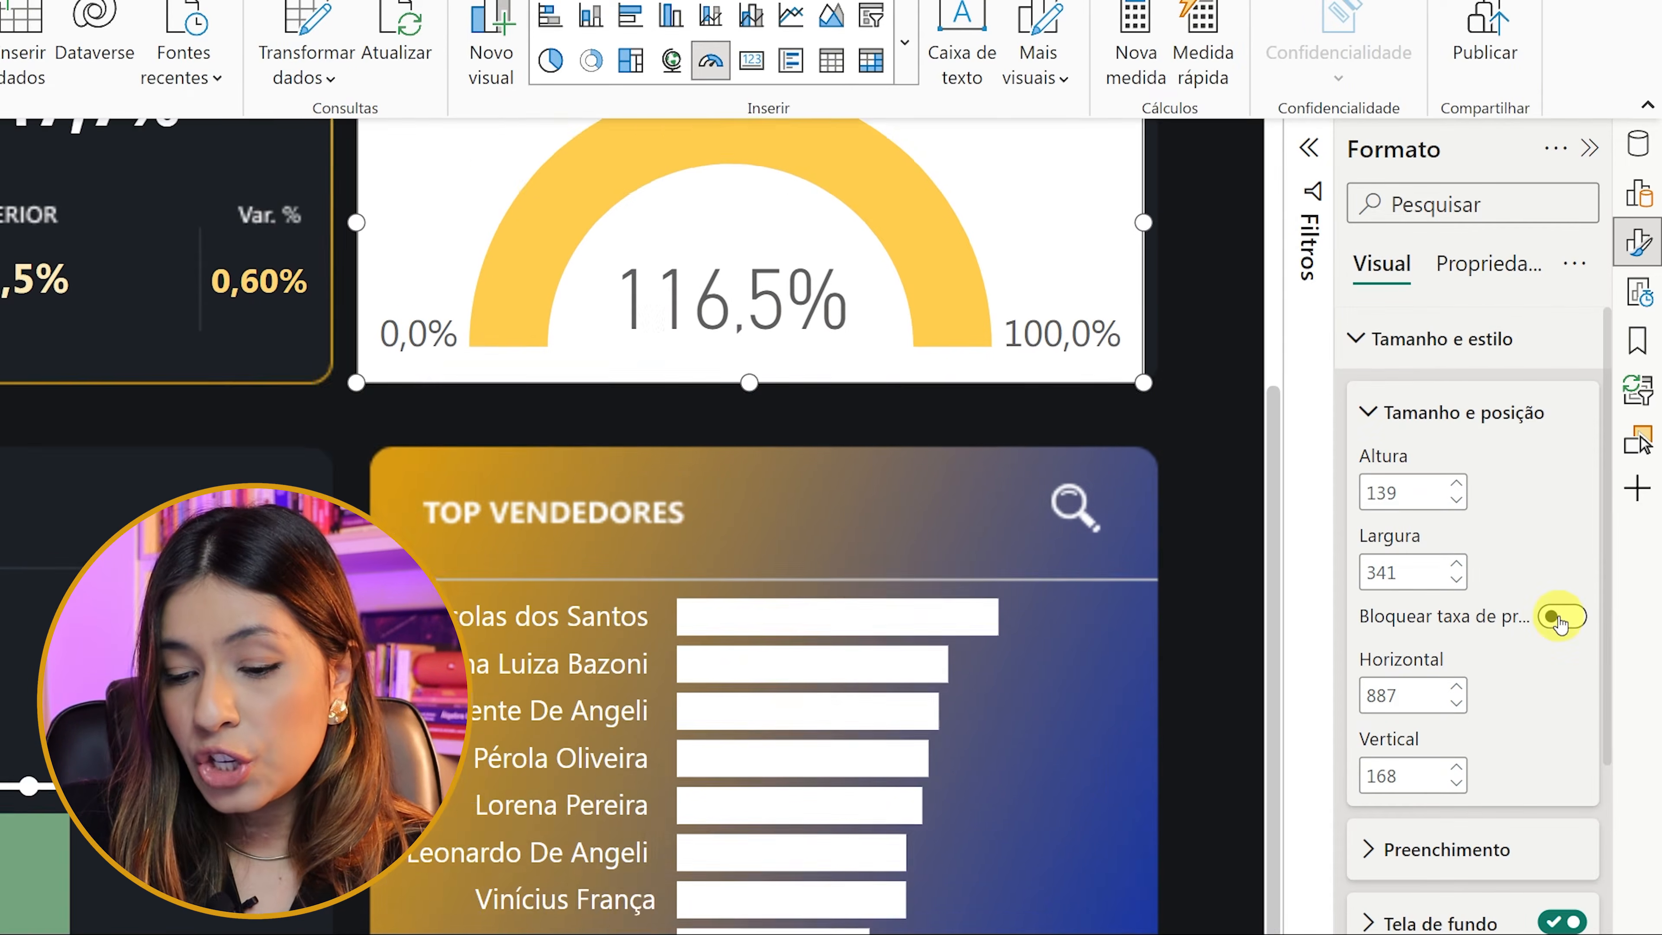
{"action": "scroll", "coordinate": [1272, 546], "scroll_direction": "up", "scroll_amount": 5}
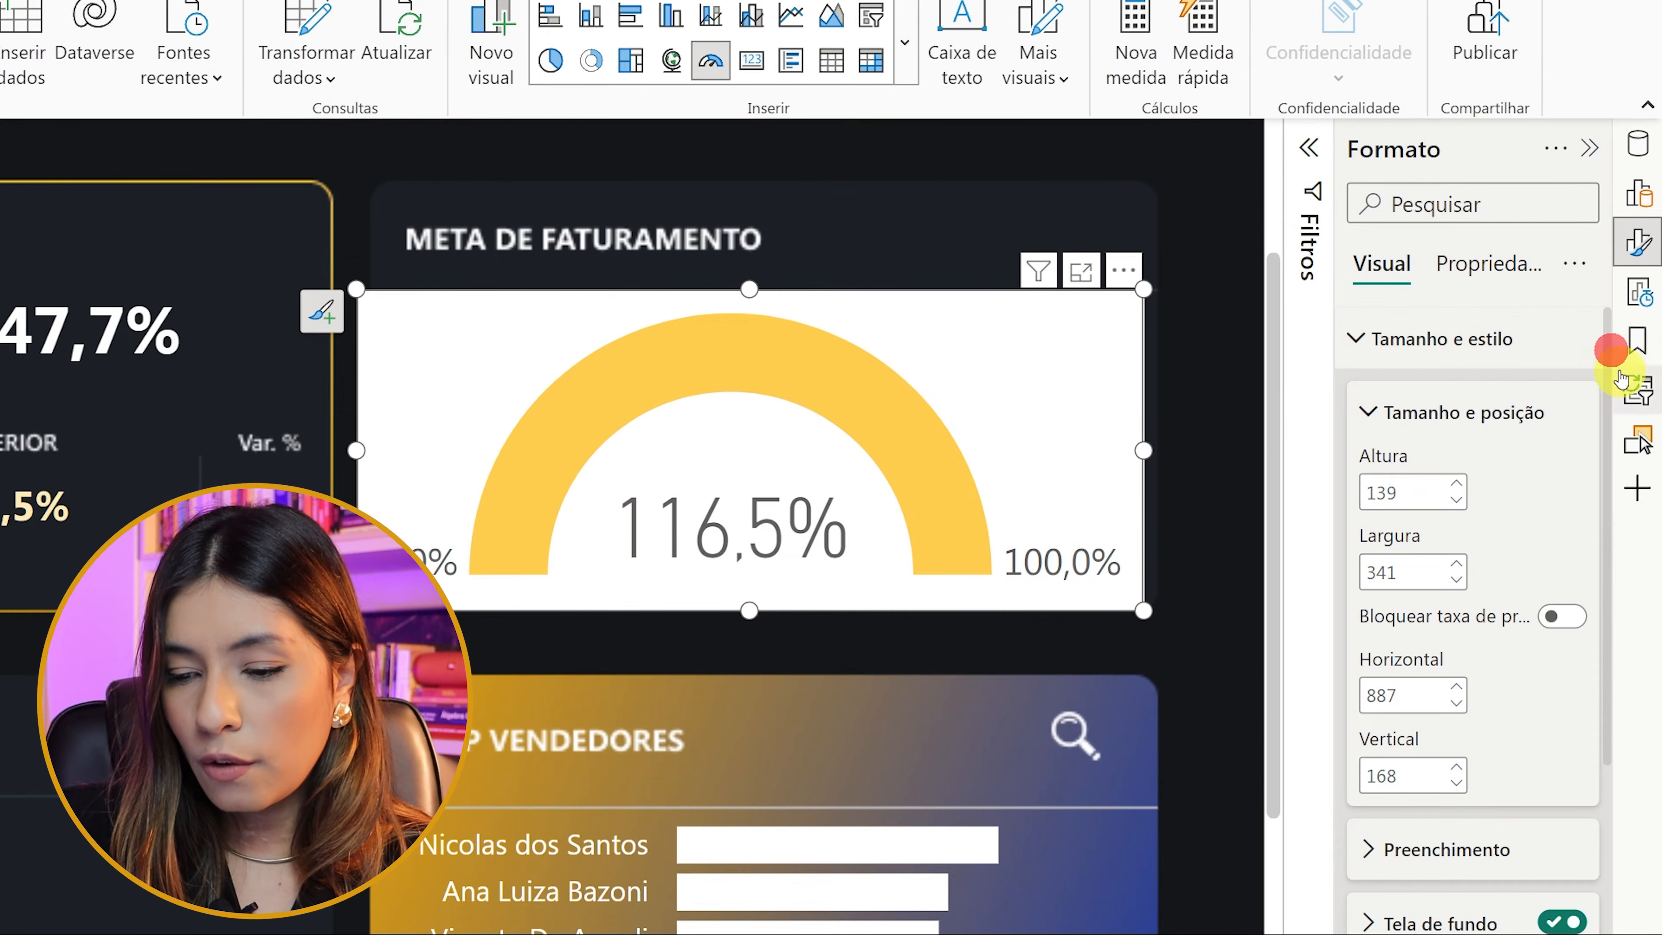
{"action": "left_click", "coordinate": [1629, 443]}
{"action": "scroll", "coordinate": [1596, 491], "scroll_direction": "down", "scroll_amount": 1}
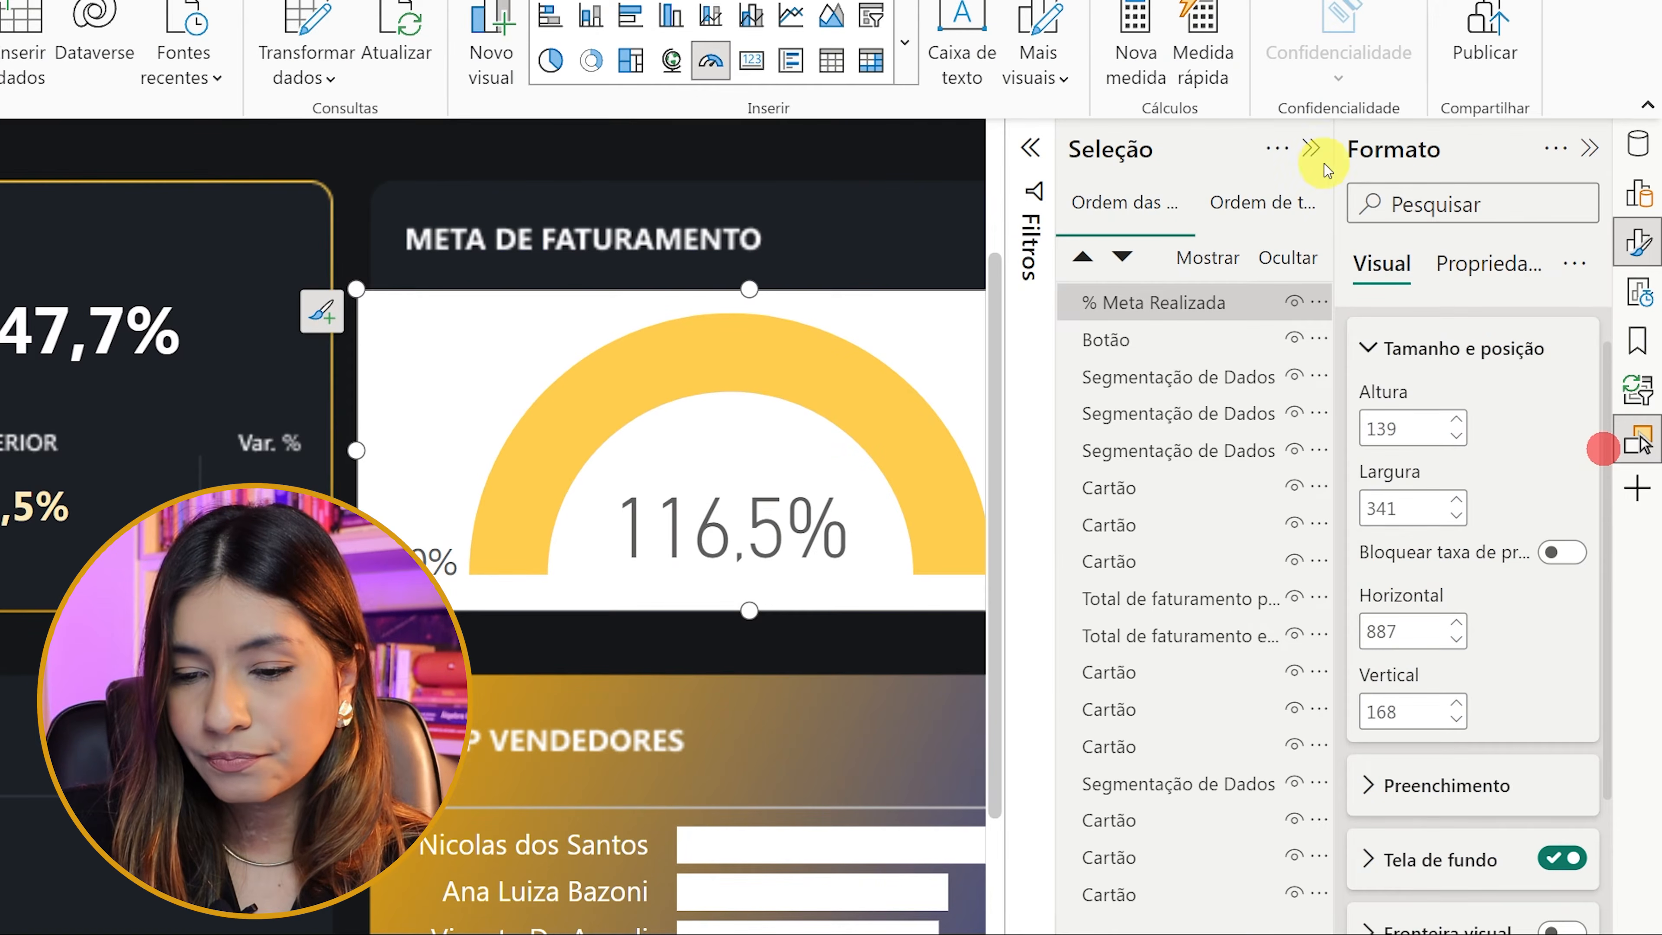
{"action": "left_click", "coordinate": [1311, 149]}
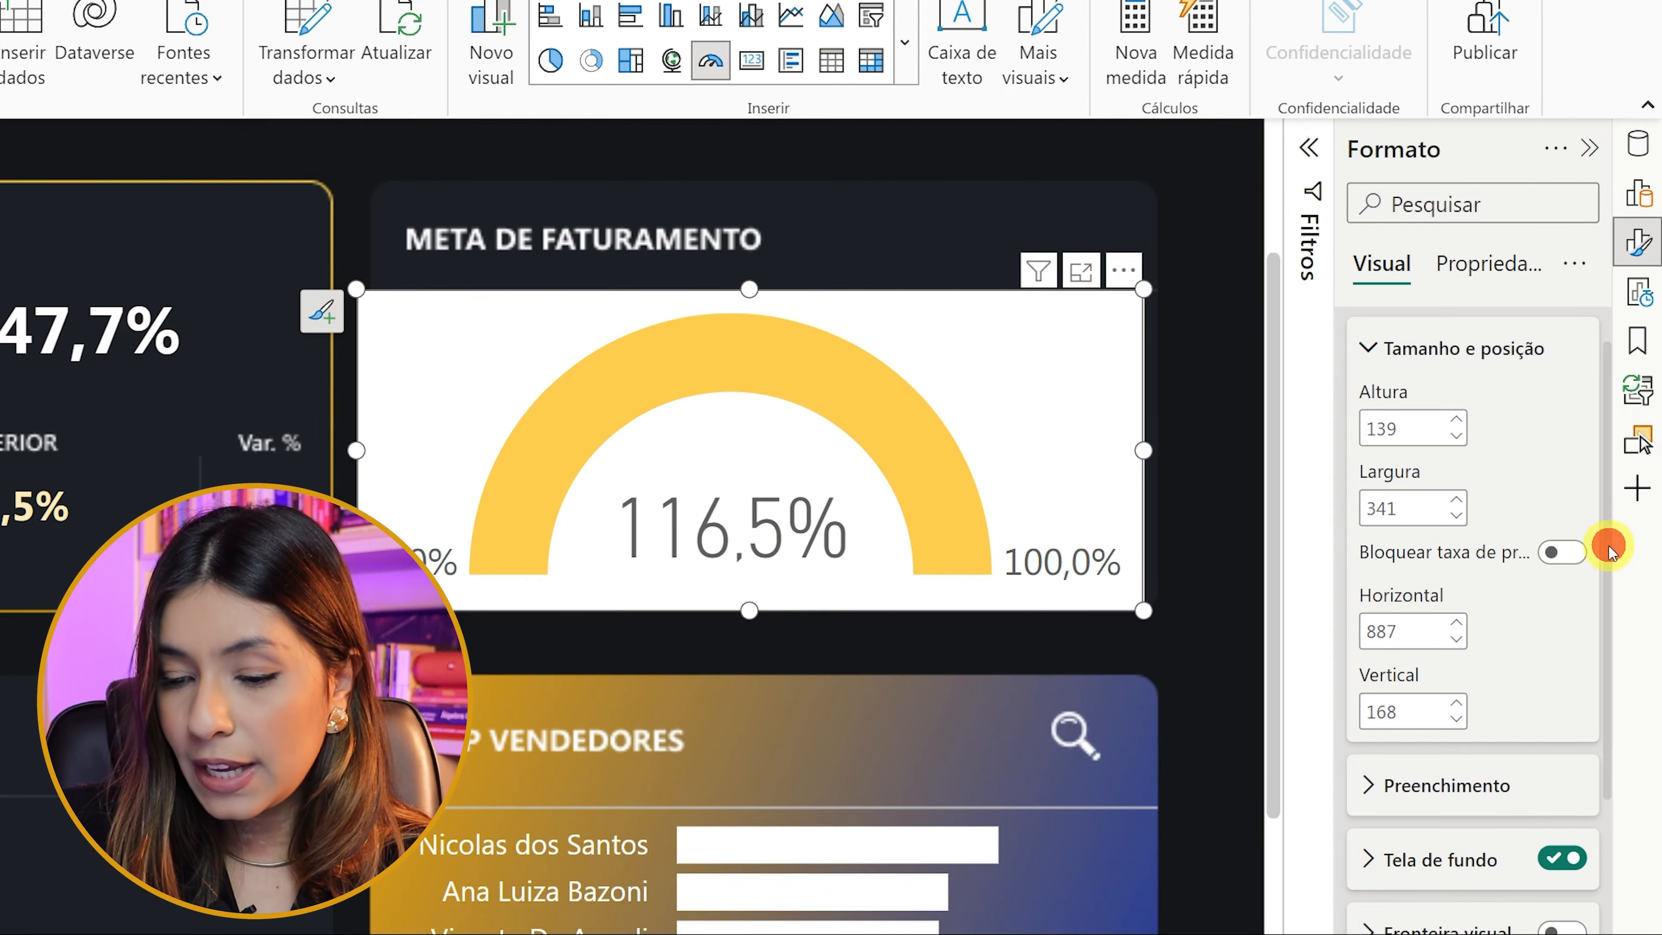
{"action": "scroll", "coordinate": [1607, 543], "scroll_direction": "down", "scroll_amount": 3}
{"action": "left_click", "coordinate": [1557, 628]}
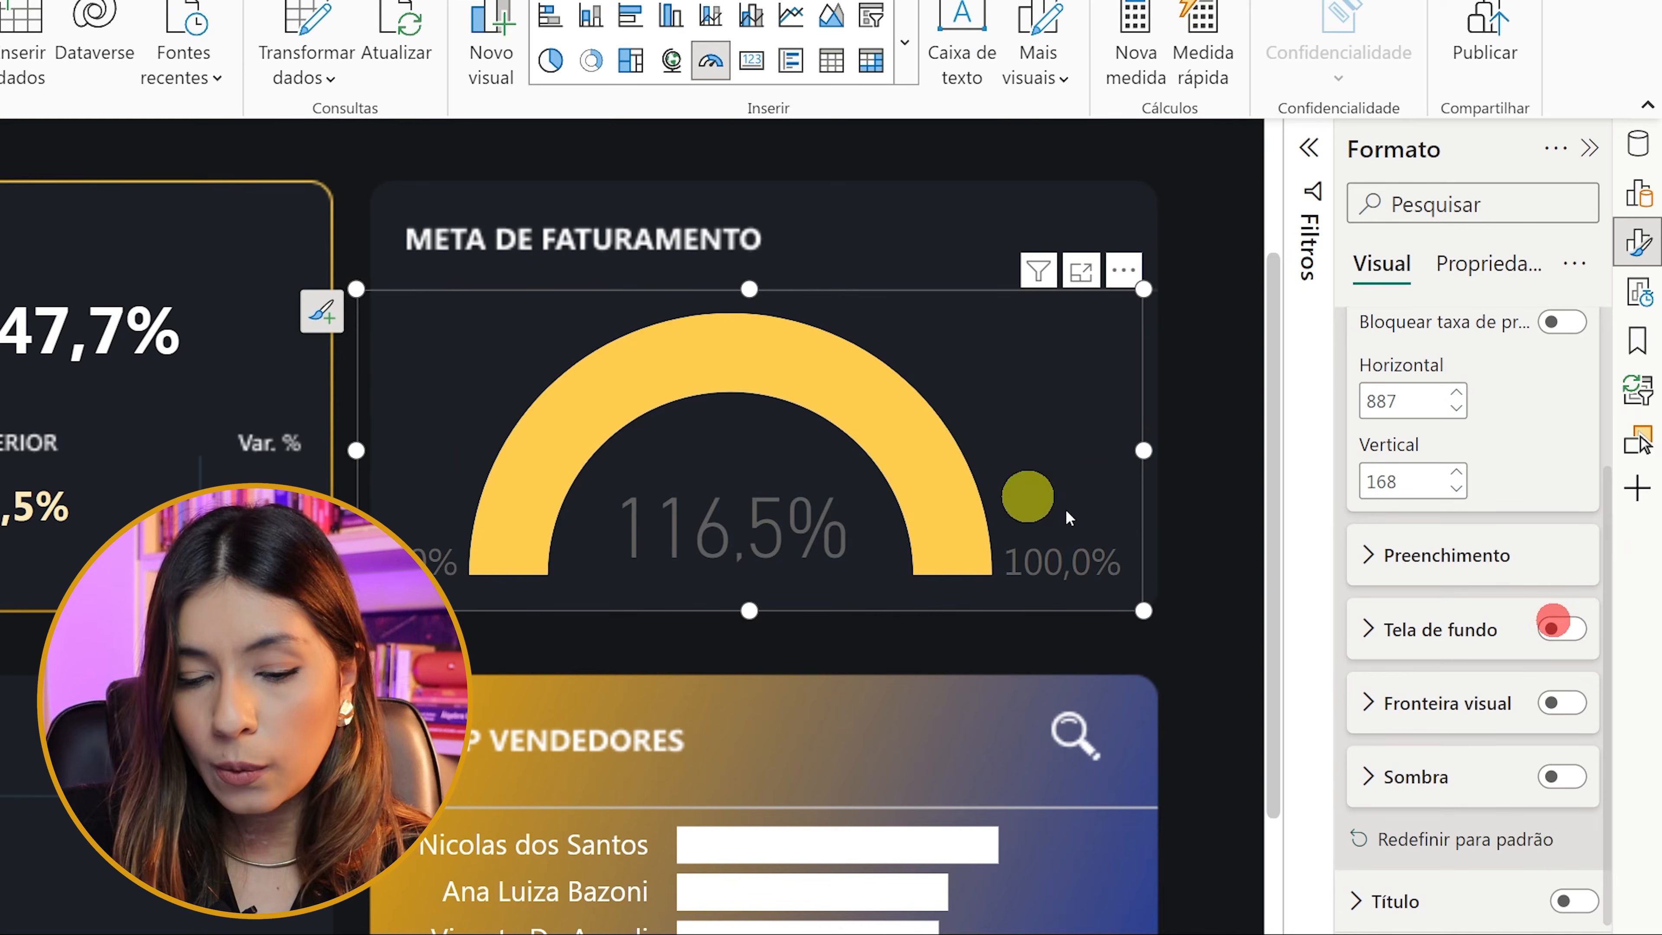
- Resize the gauge to about 336 wide by 140 high within the card's edges and collapse its size and style settings
{"action": "left_click_drag", "start_coordinate": [360, 301], "coordinate": [377, 289]}
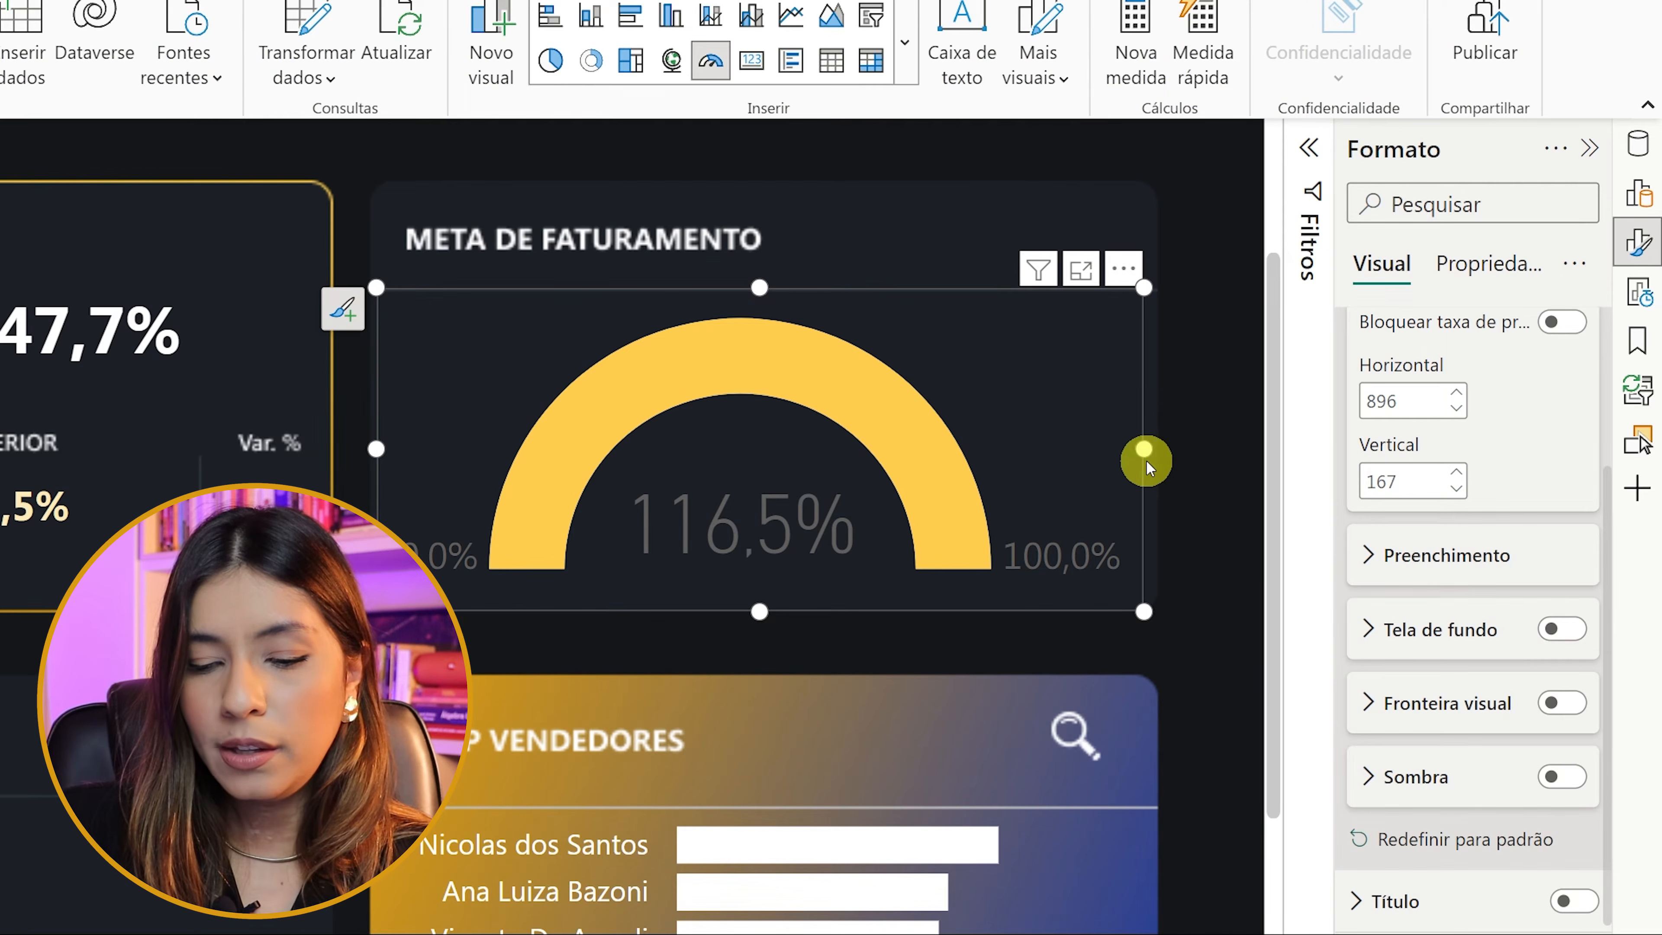
{"action": "left_click_drag", "start_coordinate": [1143, 449], "coordinate": [1154, 449]}
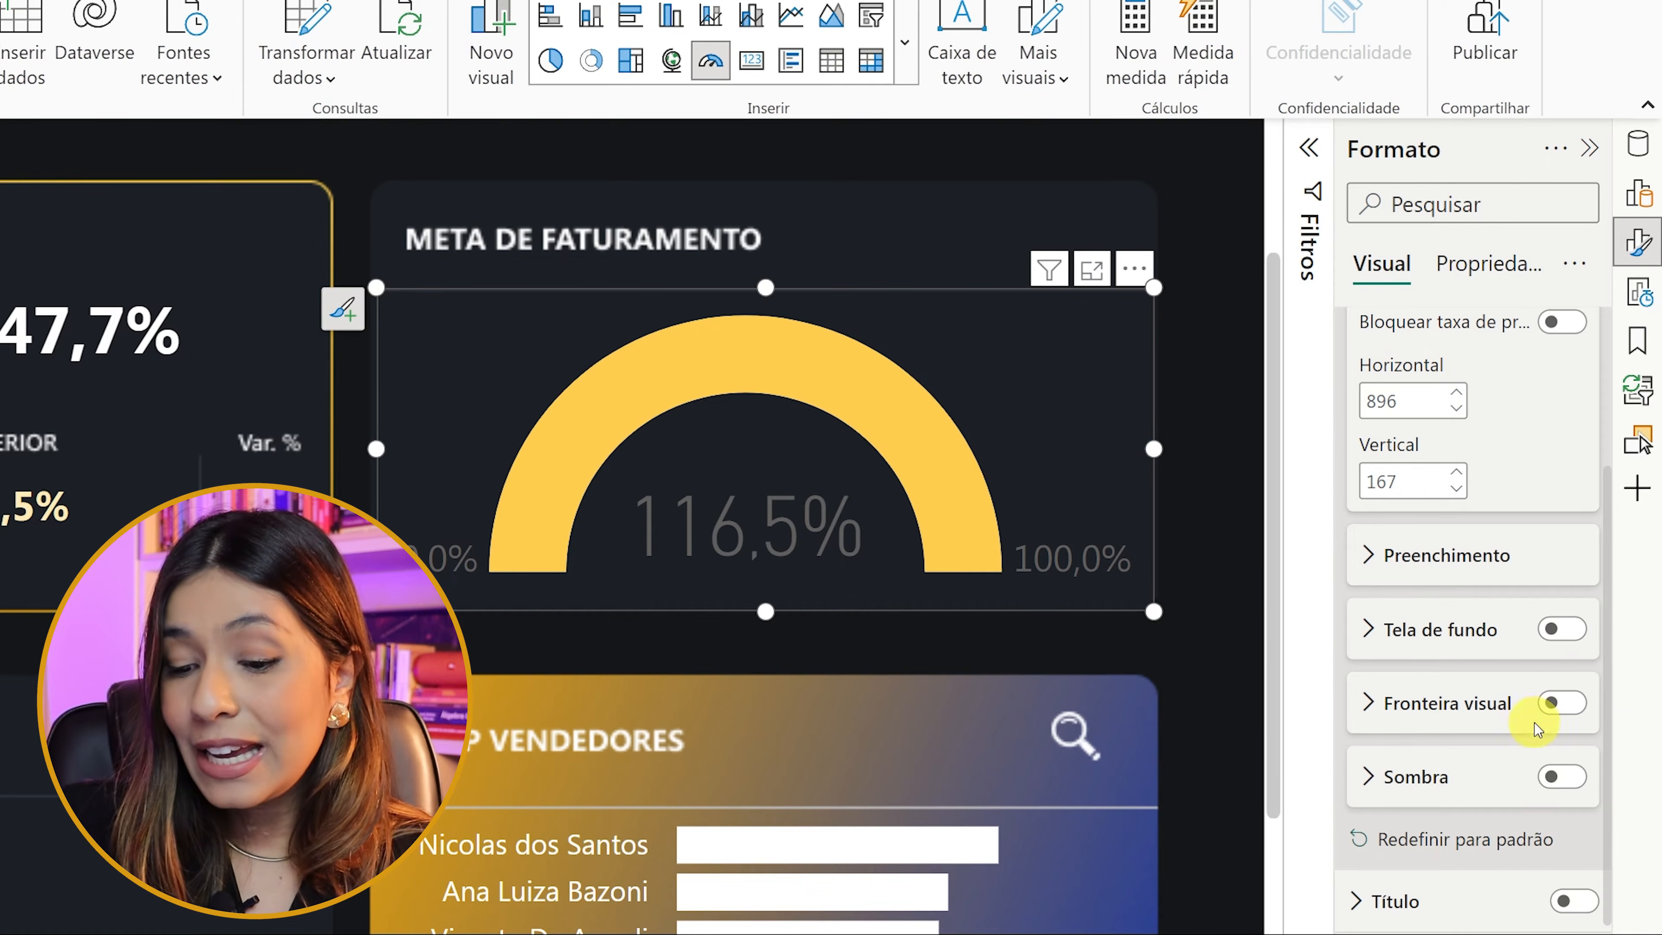
{"action": "scroll", "coordinate": [1535, 722], "scroll_direction": "down", "scroll_amount": 3}
{"action": "scroll", "coordinate": [1571, 589], "scroll_direction": "up", "scroll_amount": 4}
{"action": "scroll", "coordinate": [1606, 393], "scroll_direction": "up", "scroll_amount": 5}
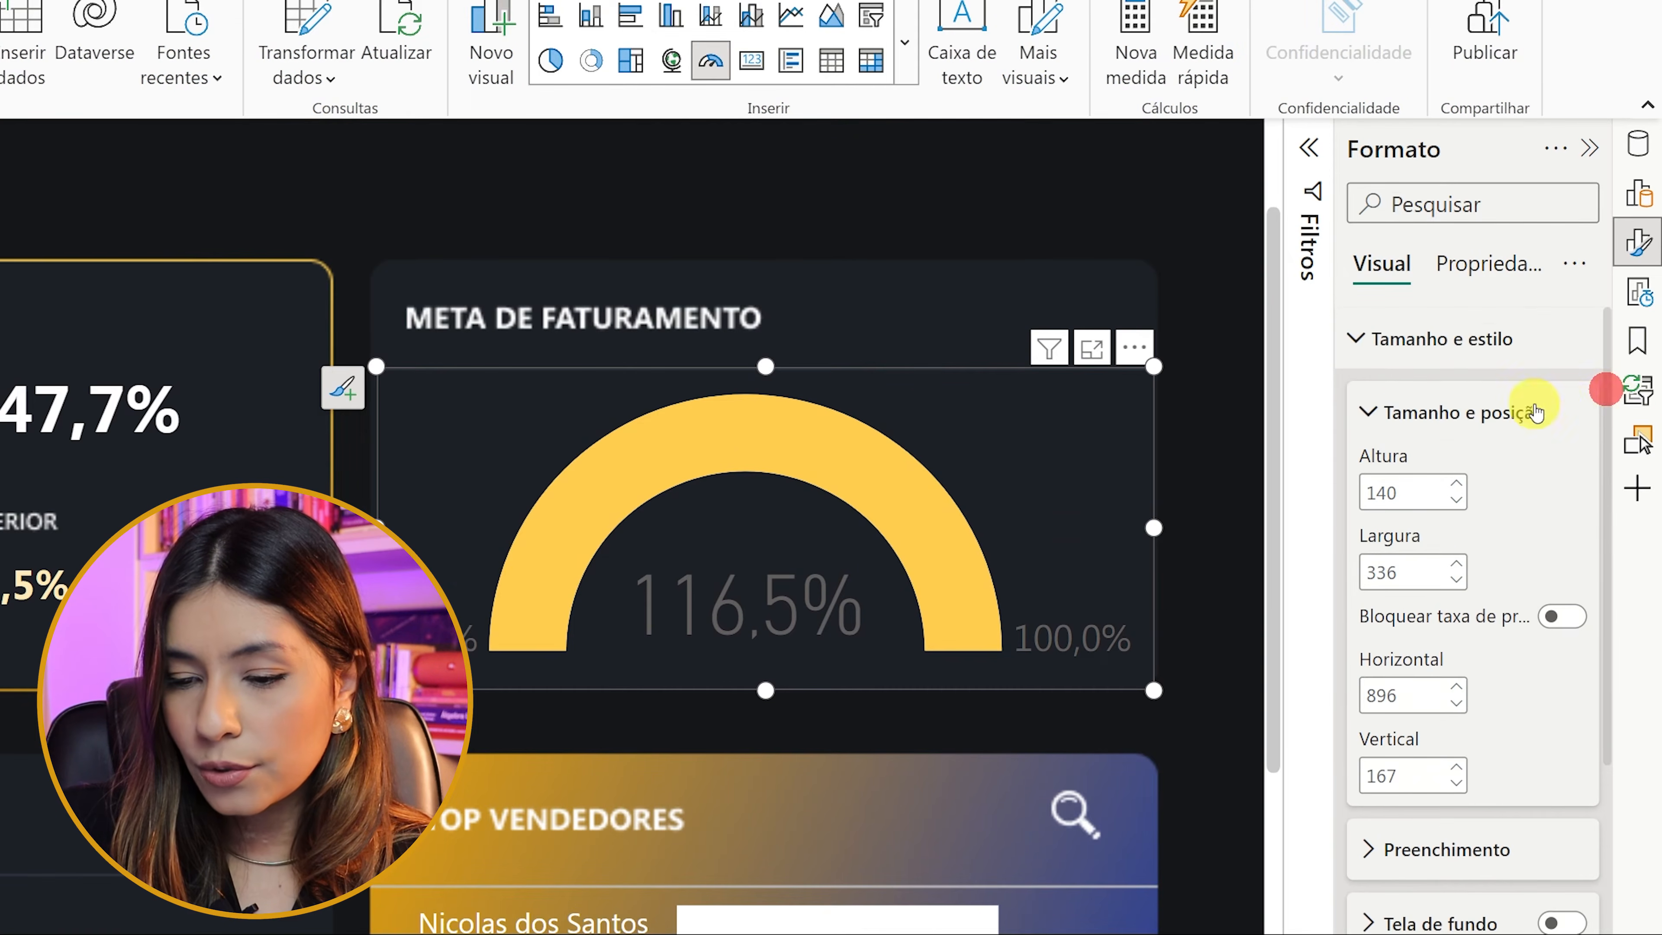
{"action": "left_click", "coordinate": [1351, 338]}
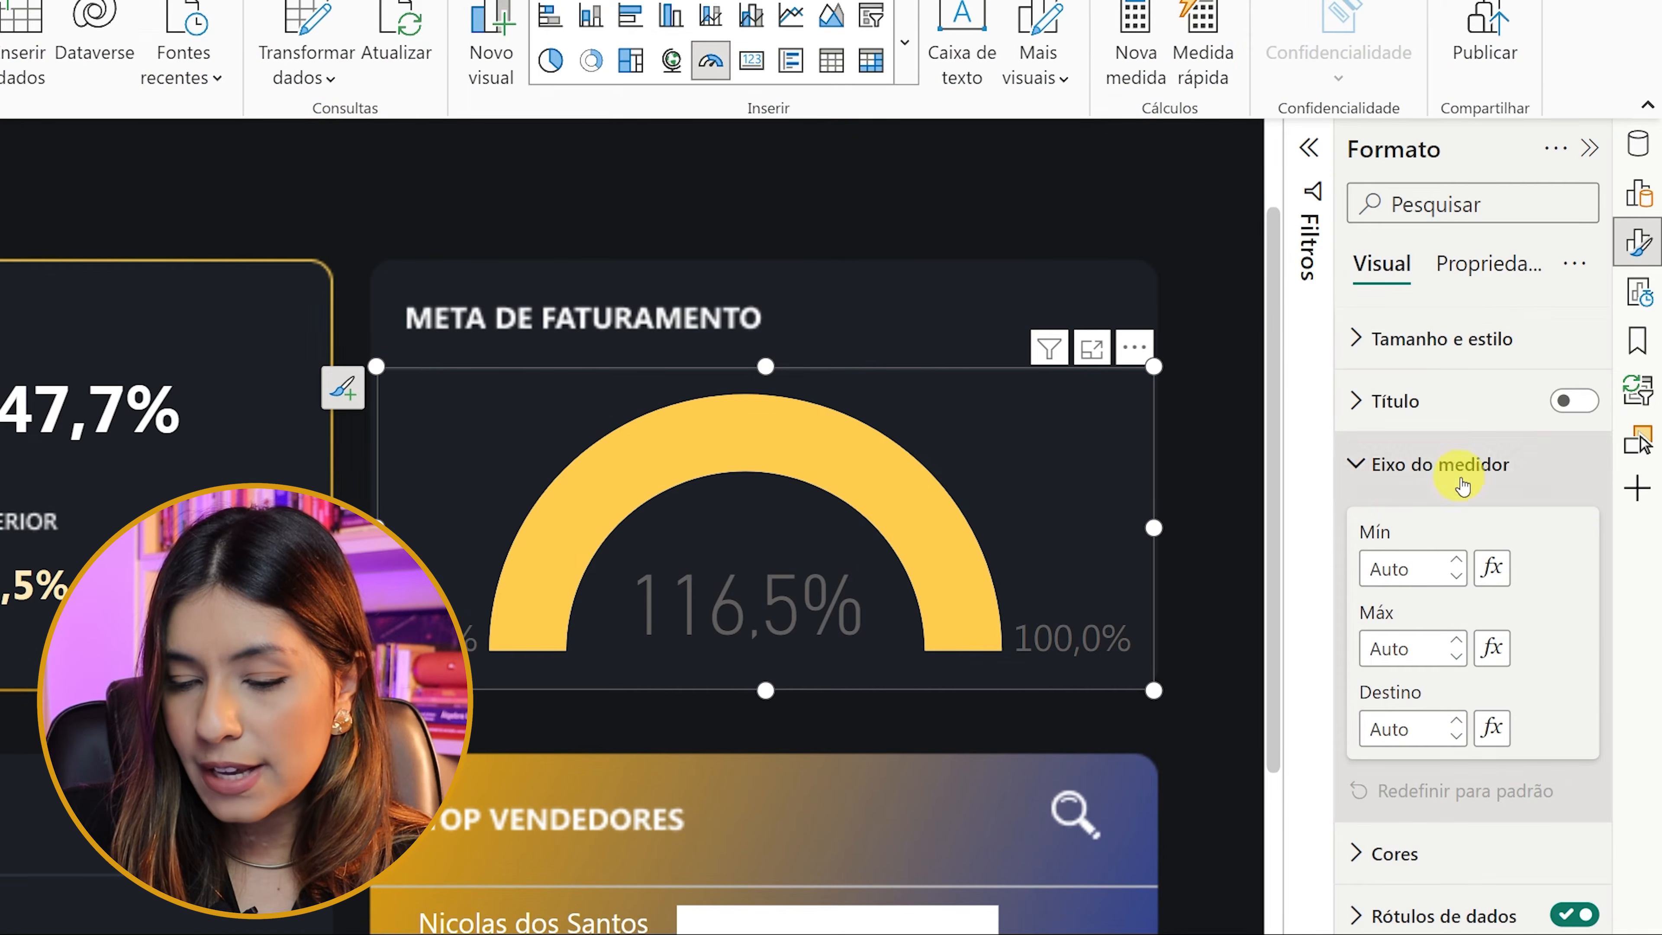
- Open the gauge's data label settings (Rótulos de dados) and set the label values' color to the lightest grey
{"action": "left_click", "coordinate": [1433, 464]}
{"action": "left_click", "coordinate": [1443, 588]}
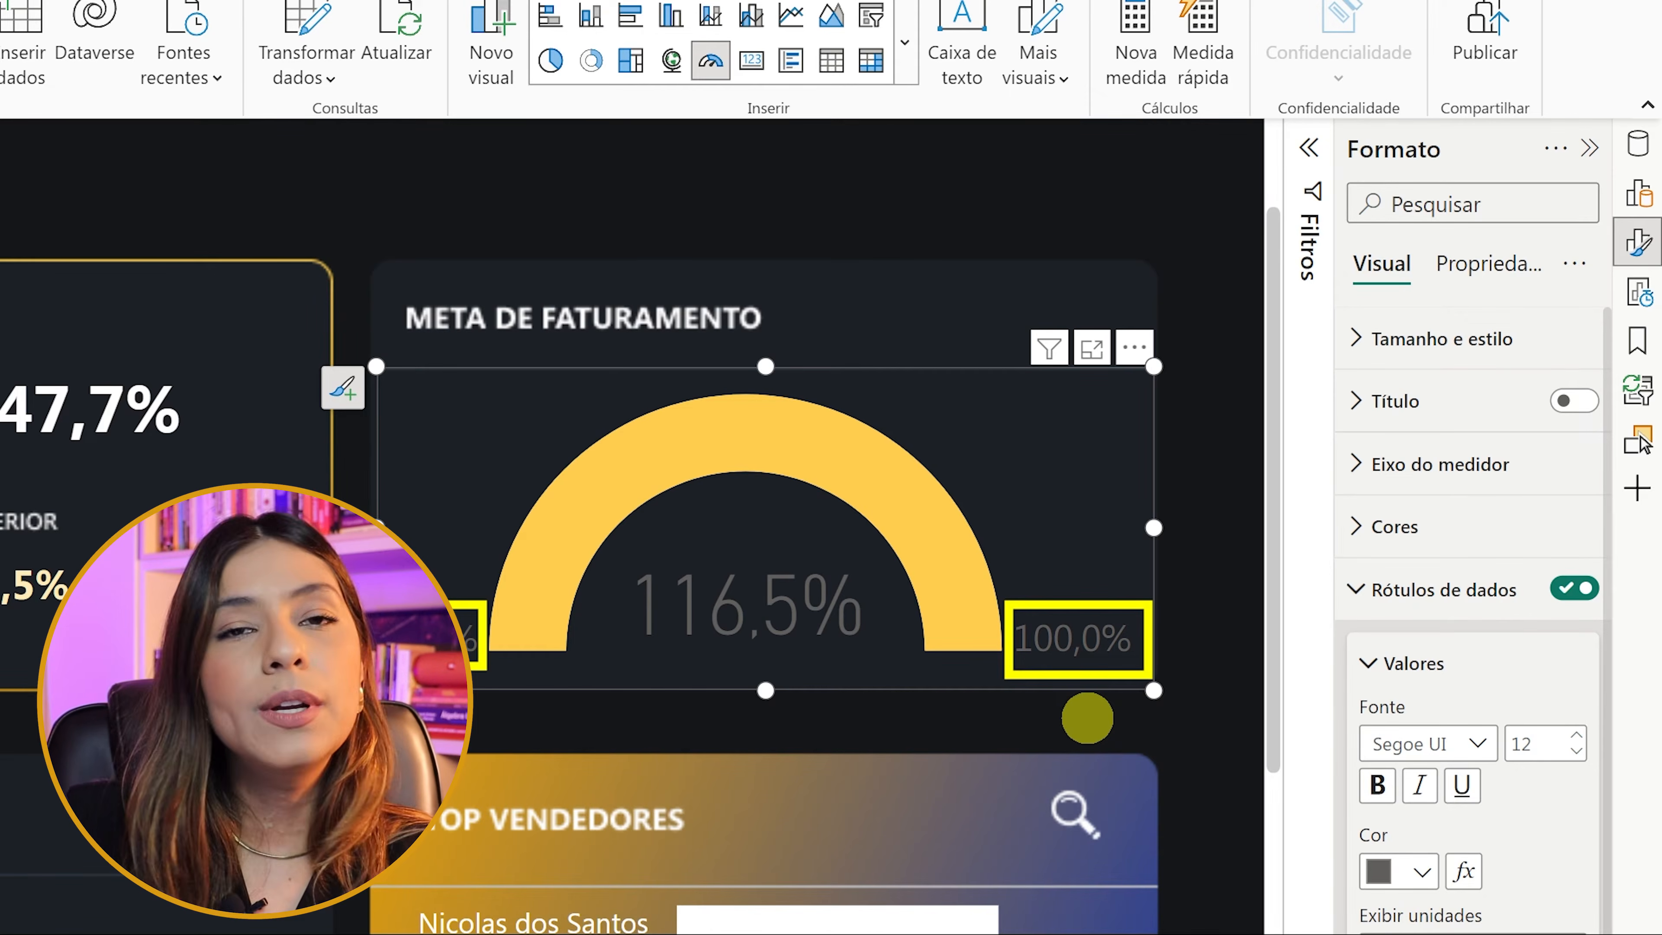
{"action": "key", "text": "Escape"}
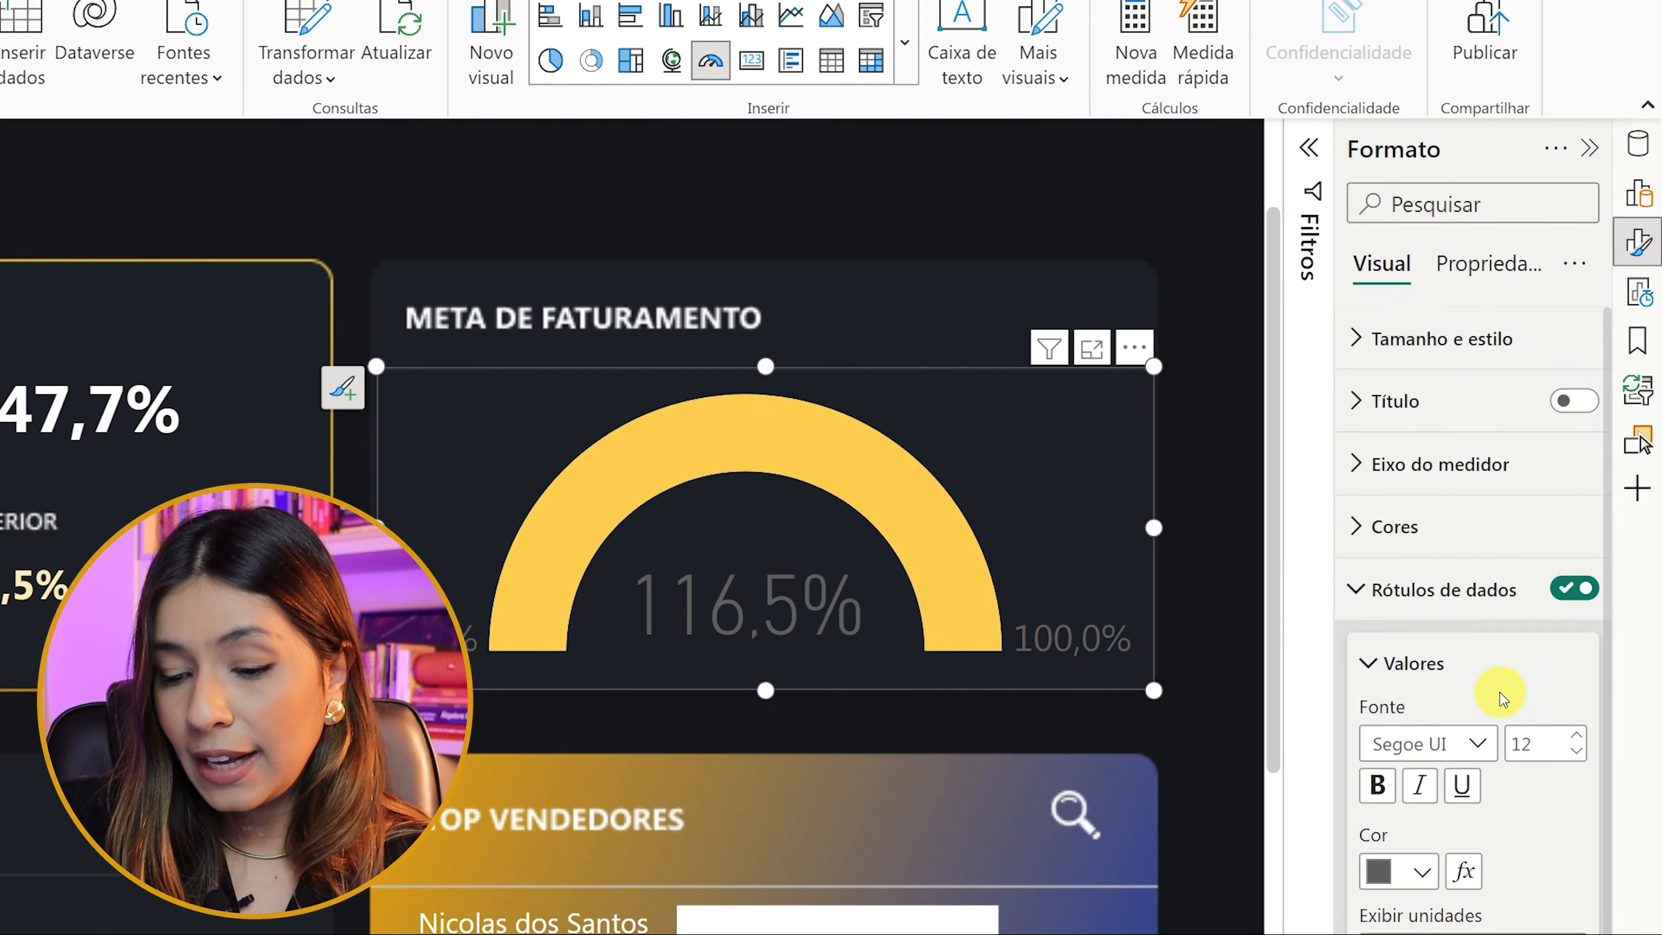
{"action": "scroll", "coordinate": [1497, 694], "scroll_direction": "down", "scroll_amount": 3}
{"action": "scroll", "coordinate": [1499, 691], "scroll_direction": "up", "scroll_amount": 2}
{"action": "scroll", "coordinate": [1608, 496], "scroll_direction": "down", "scroll_amount": 2}
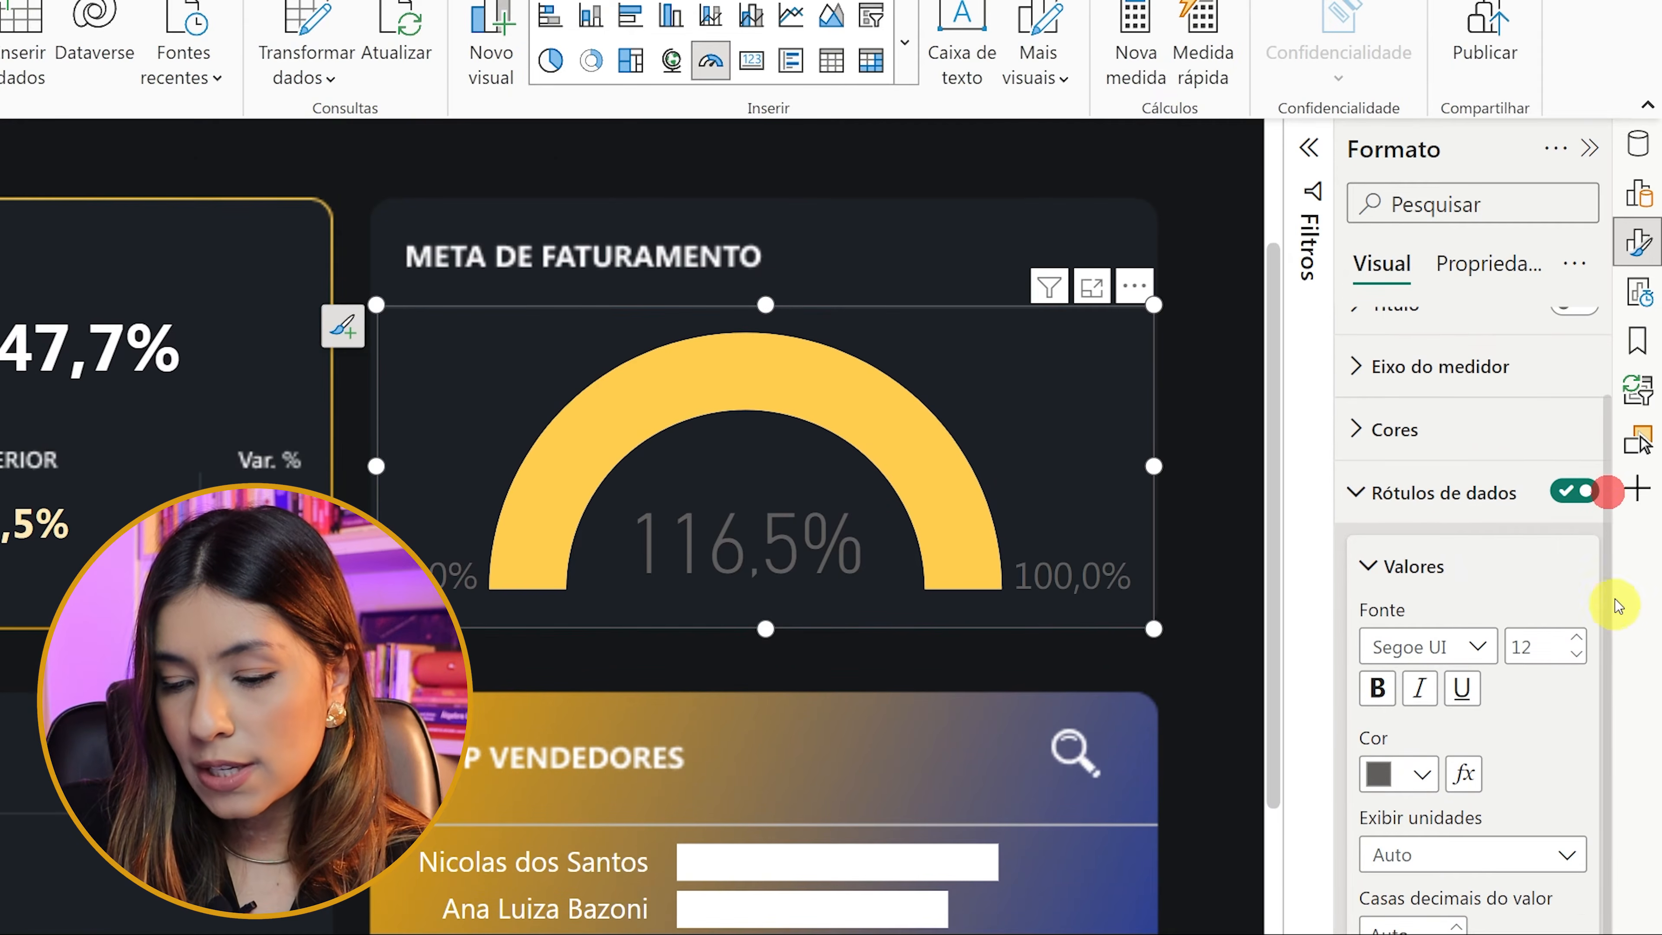
{"action": "left_click", "coordinate": [1420, 771]}
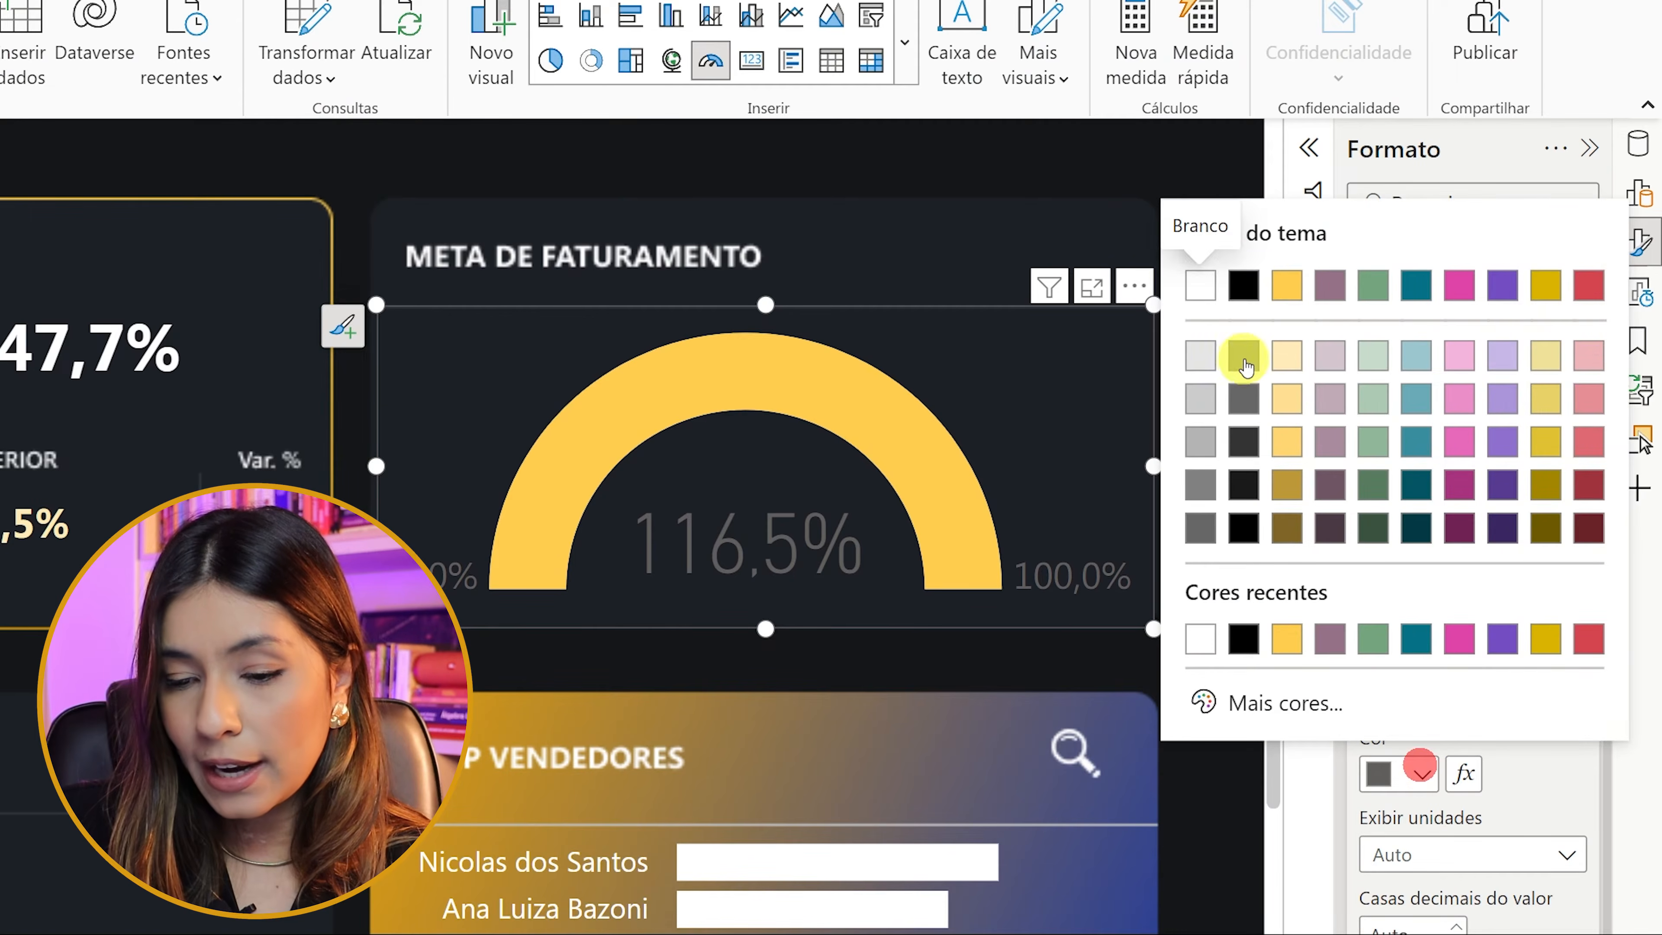
{"action": "left_click", "coordinate": [1200, 355]}
- Reduce the data labels' font size to 9 and collapse the data label settings
{"action": "left_click", "coordinate": [1576, 654]}
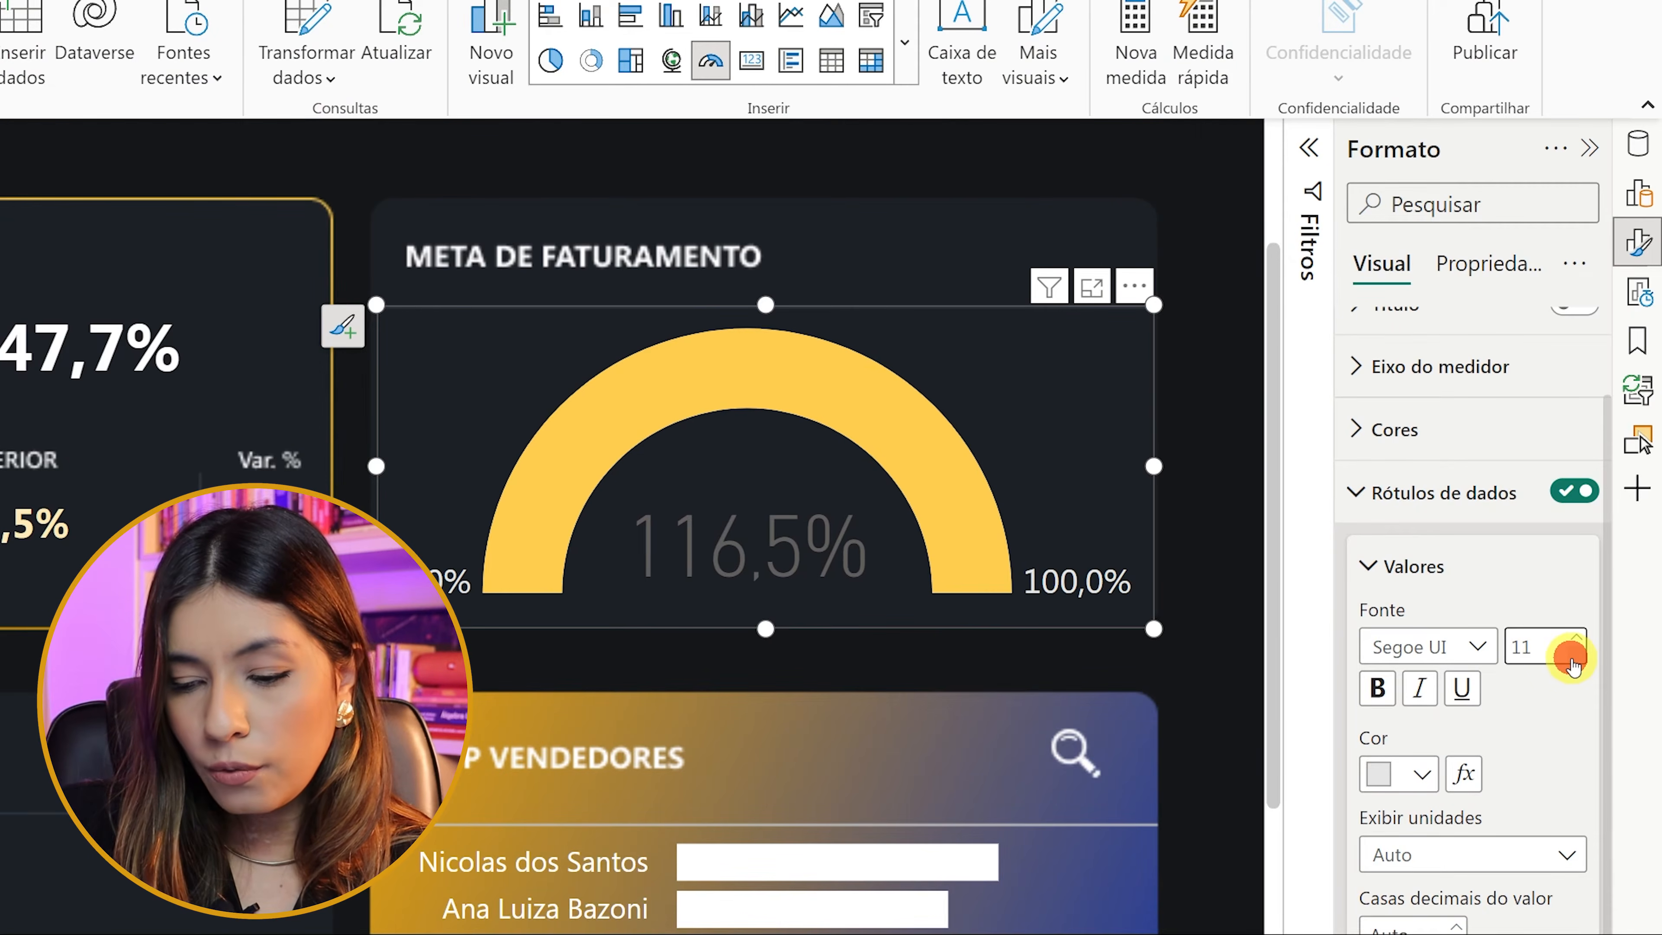
{"action": "right_click", "coordinate": [1573, 657]}
{"action": "left_click", "coordinate": [1587, 655]}
{"action": "left_click", "coordinate": [1577, 655]}
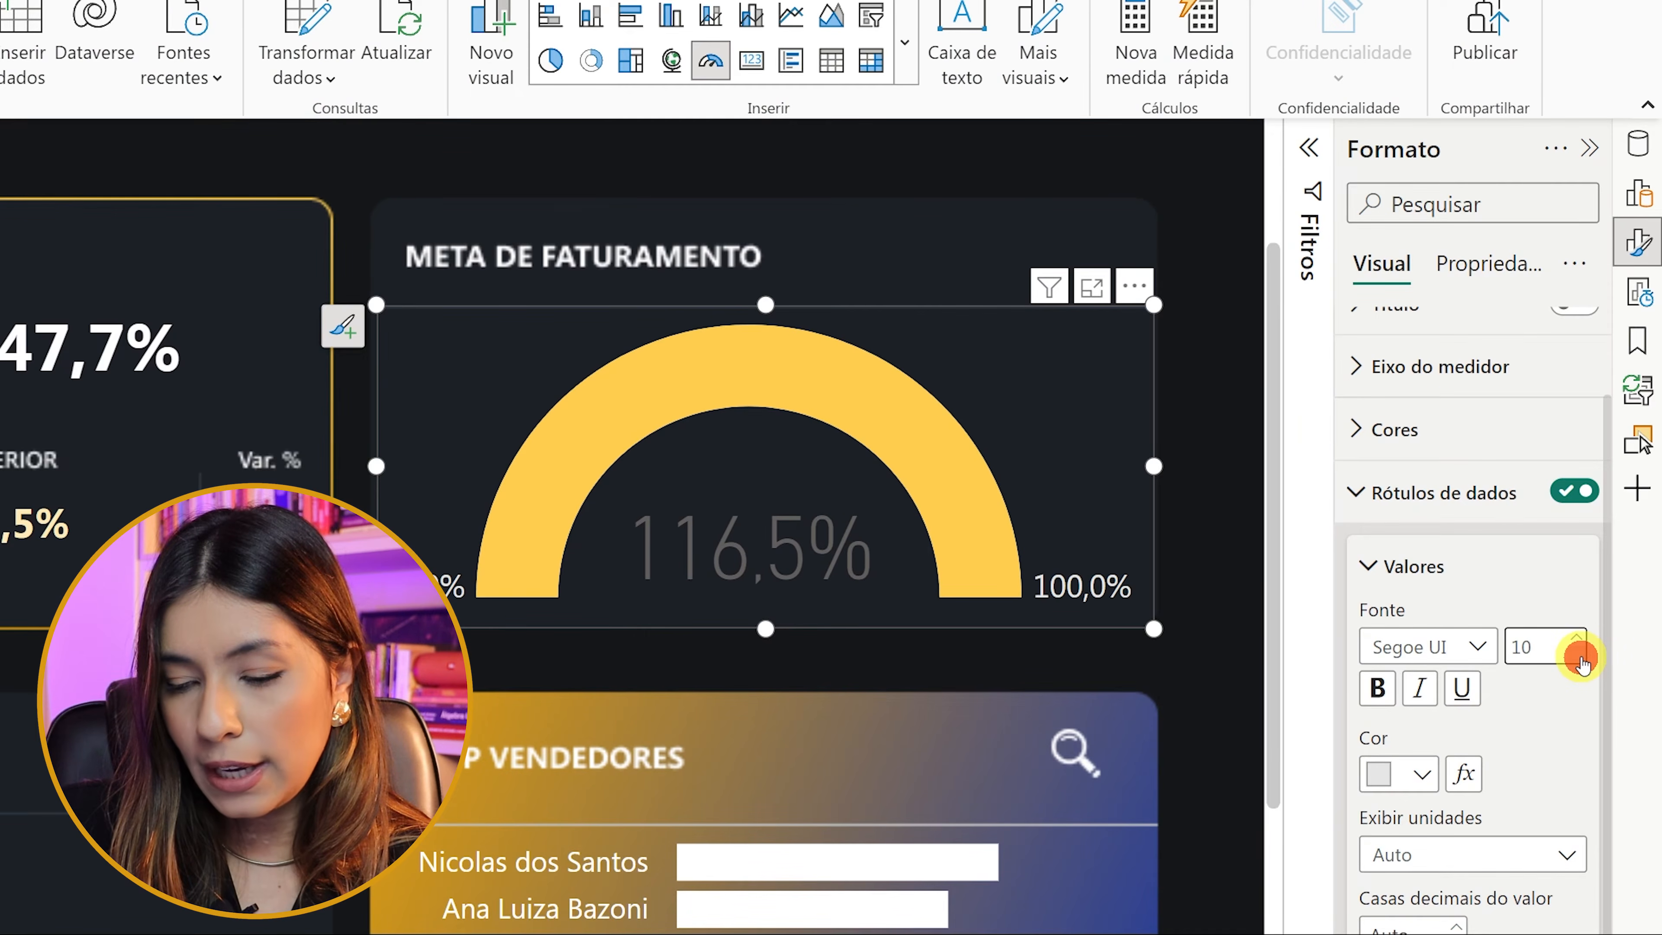
{"action": "left_click", "coordinate": [1577, 655]}
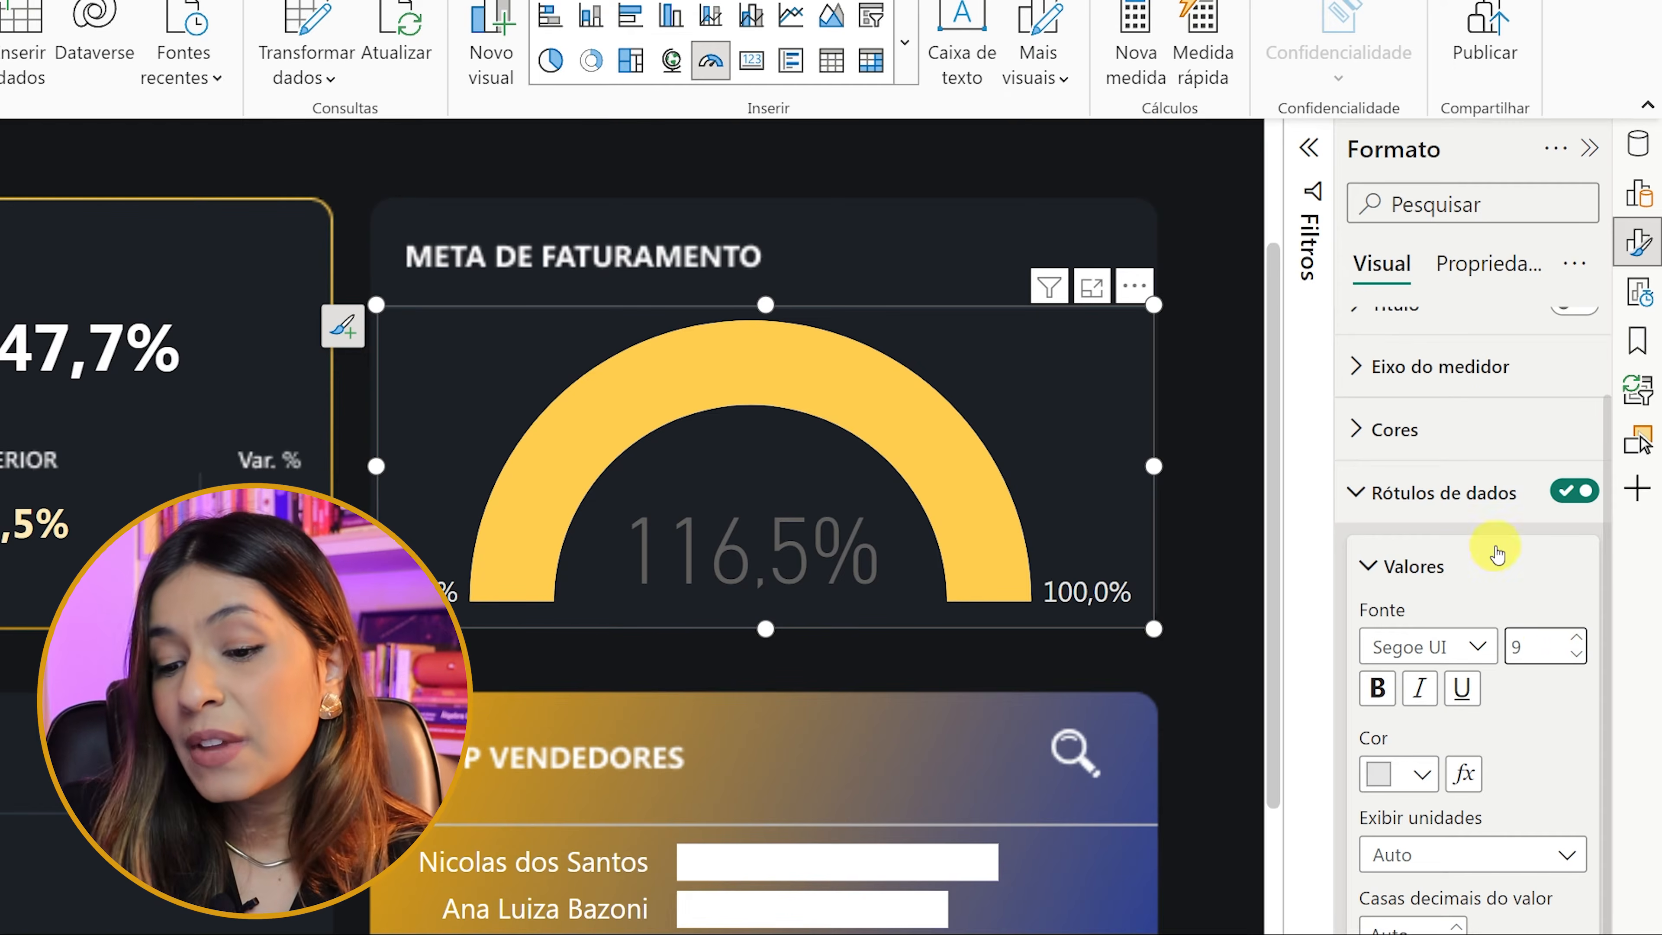
{"action": "left_click", "coordinate": [1443, 493]}
- Set the gauge's callout value (Valor do balão) to the lightest grey and make it bold
{"action": "left_click", "coordinate": [1425, 720]}
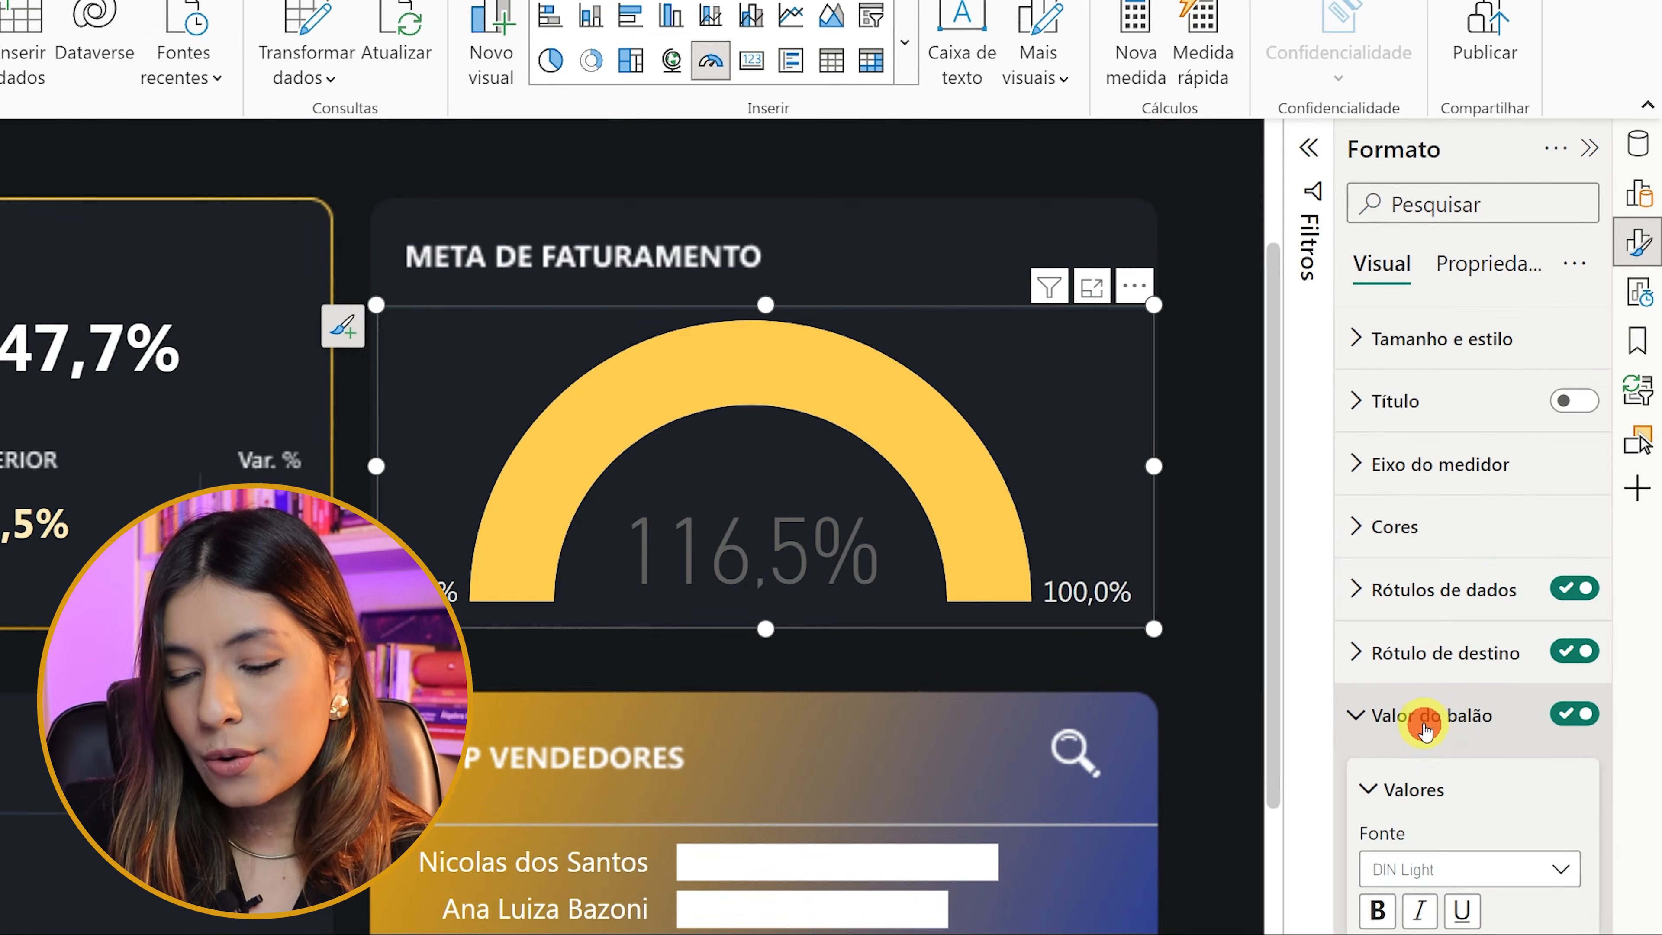
{"action": "scroll", "coordinate": [1080, 586], "scroll_direction": "down", "scroll_amount": 3}
{"action": "scroll", "coordinate": [769, 494], "scroll_direction": "up", "scroll_amount": 3}
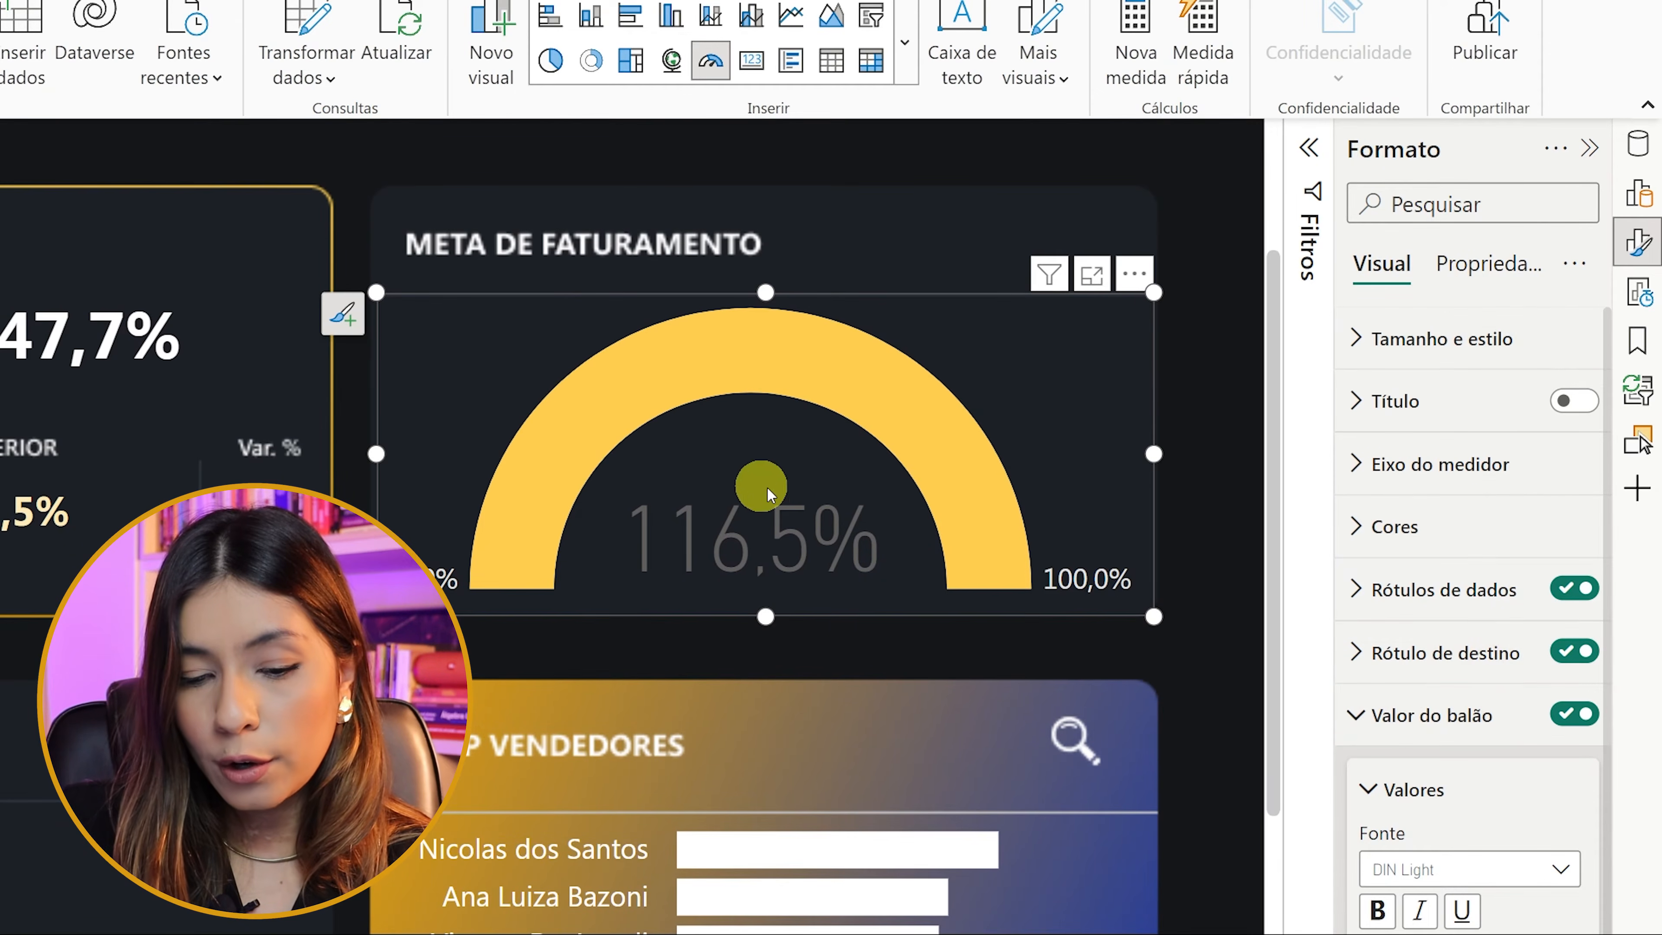
{"action": "left_click_drag", "start_coordinate": [1610, 719], "coordinate": [1574, 916]}
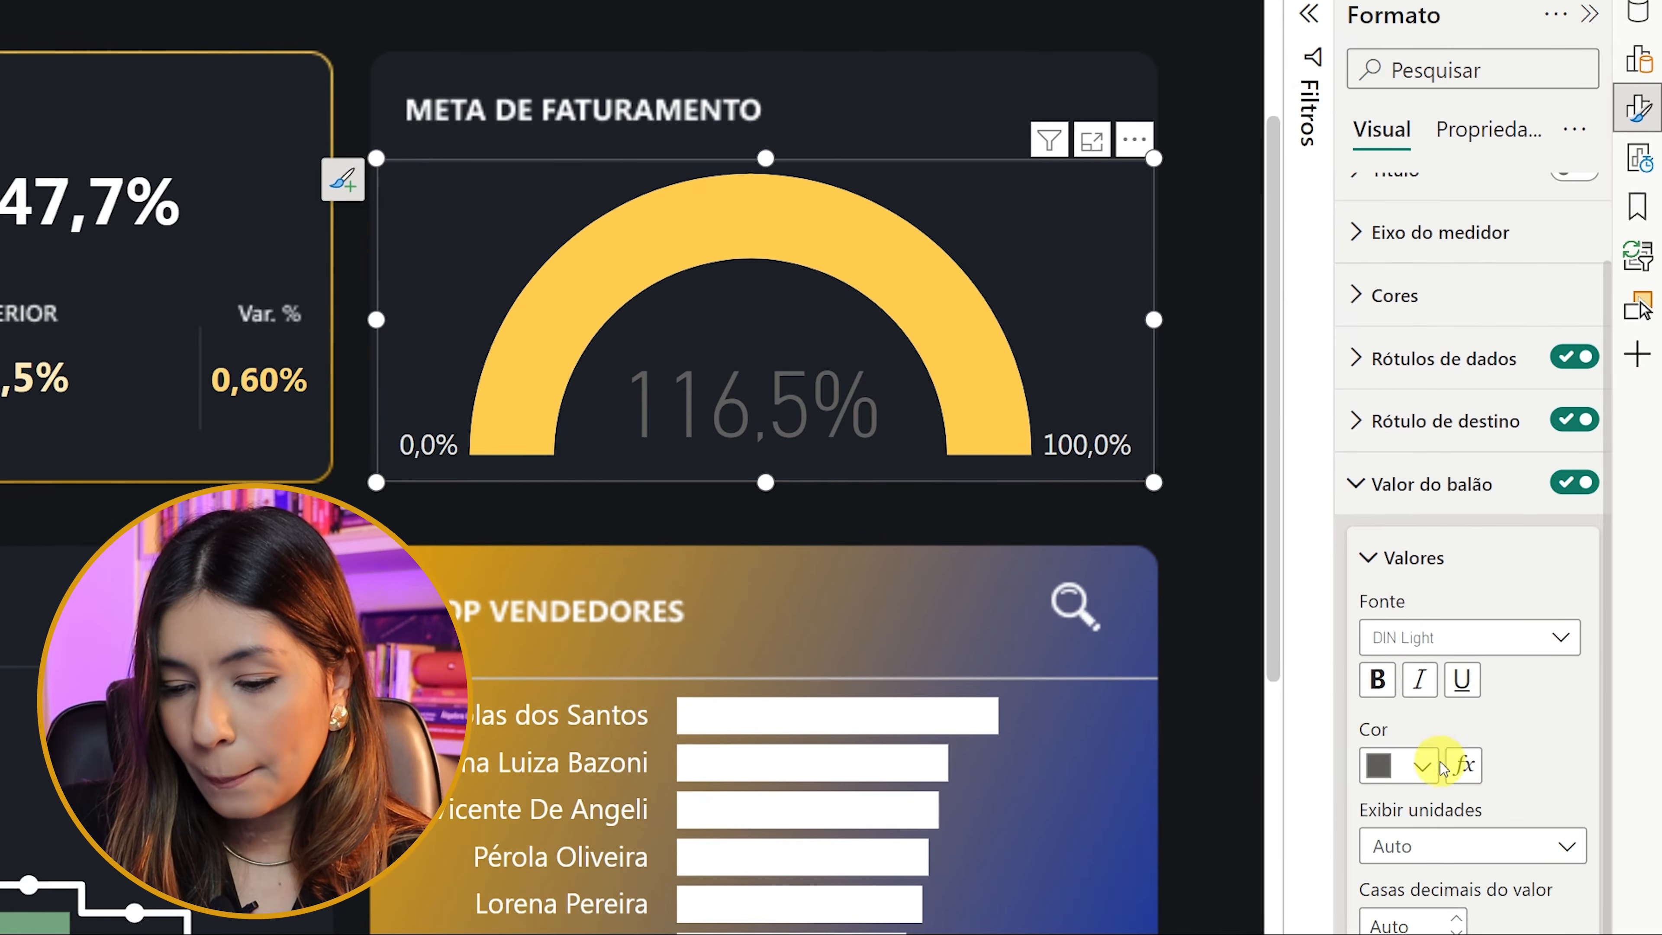
{"action": "left_click", "coordinate": [1400, 912]}
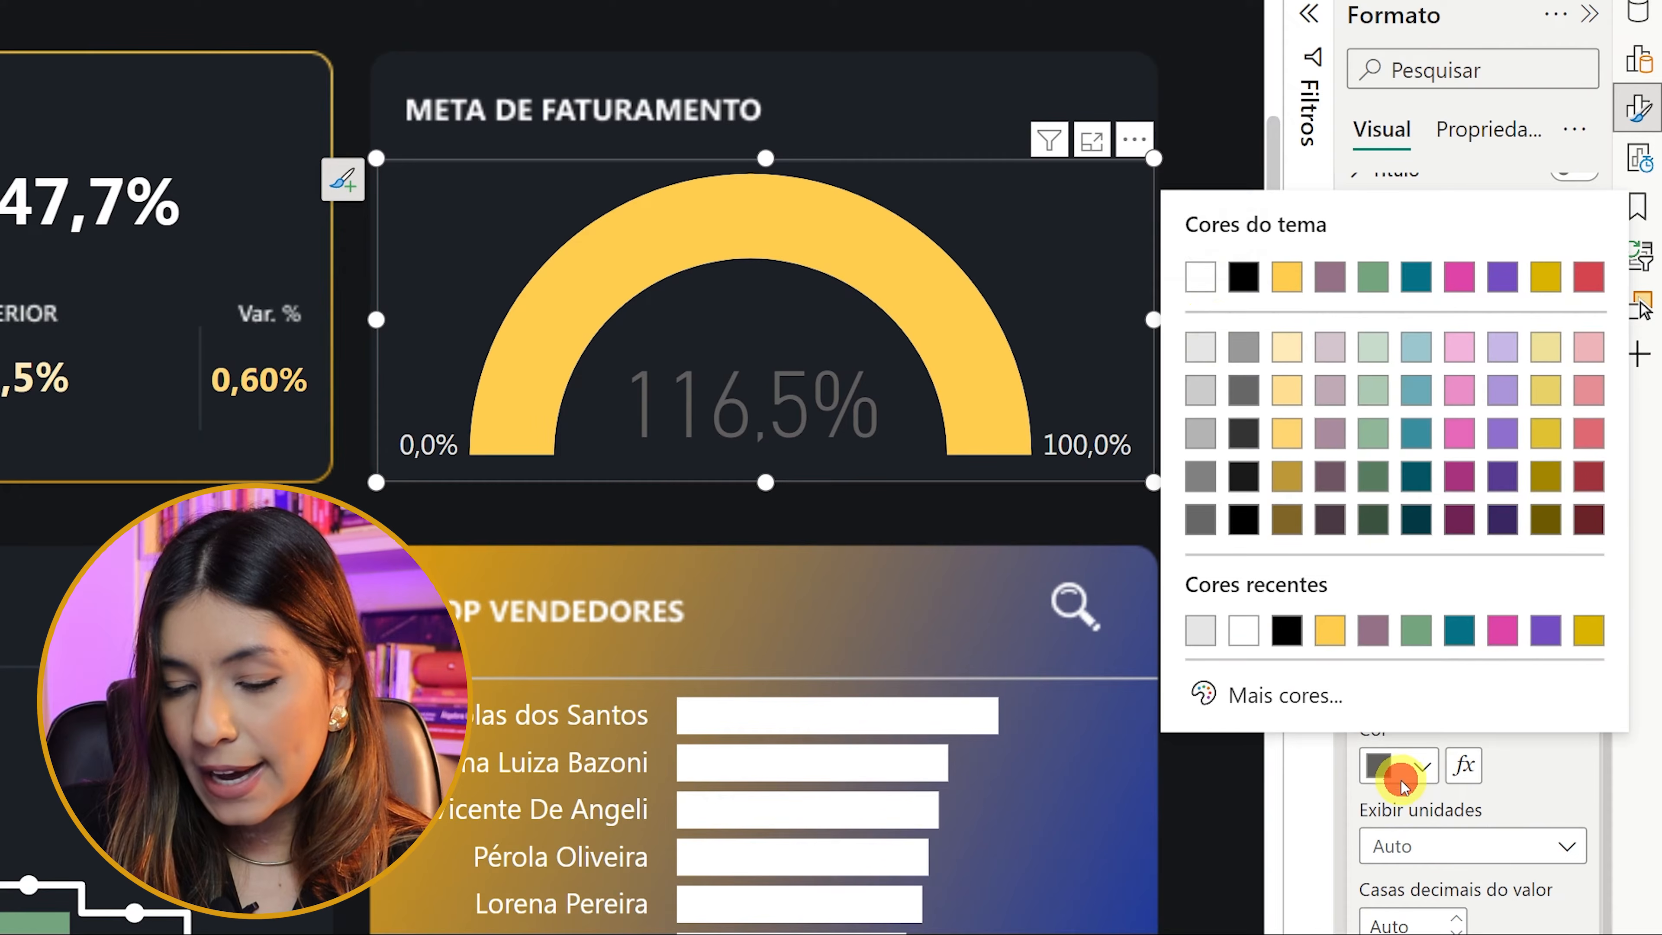
{"action": "left_click", "coordinate": [1200, 347]}
{"action": "left_click", "coordinate": [1377, 679]}
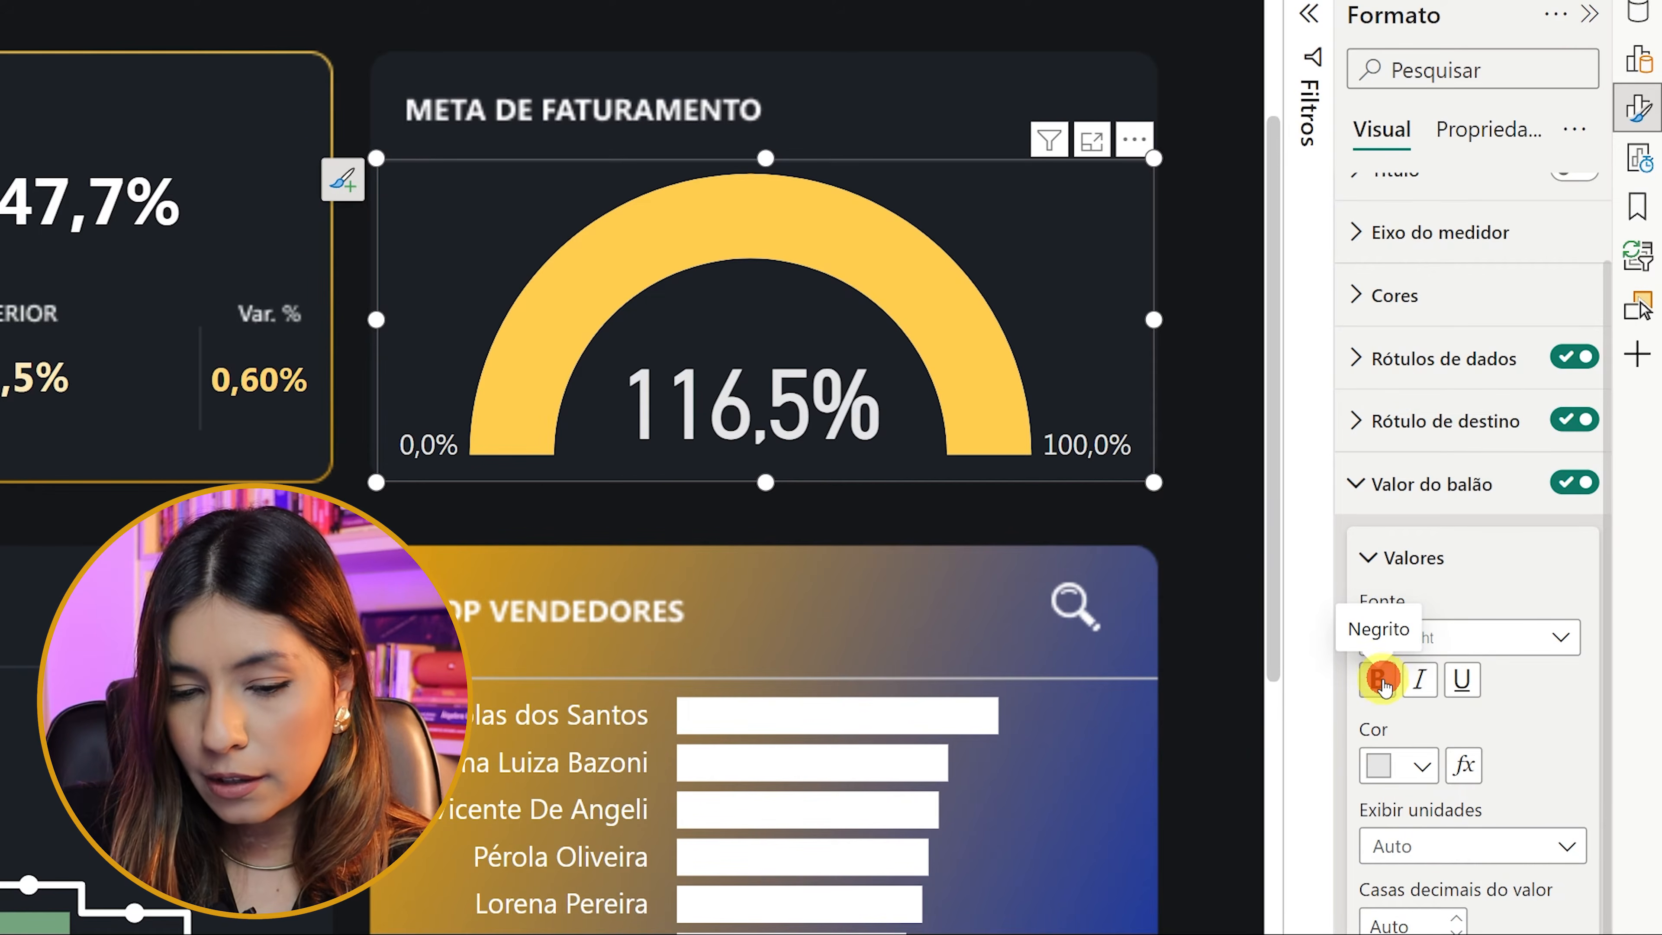
- Select several sellers one at a time in the TOP VENDEDORES chart to examine how the gauge responds to each selection
{"action": "scroll", "coordinate": [740, 543], "scroll_direction": "up", "scroll_amount": 1}
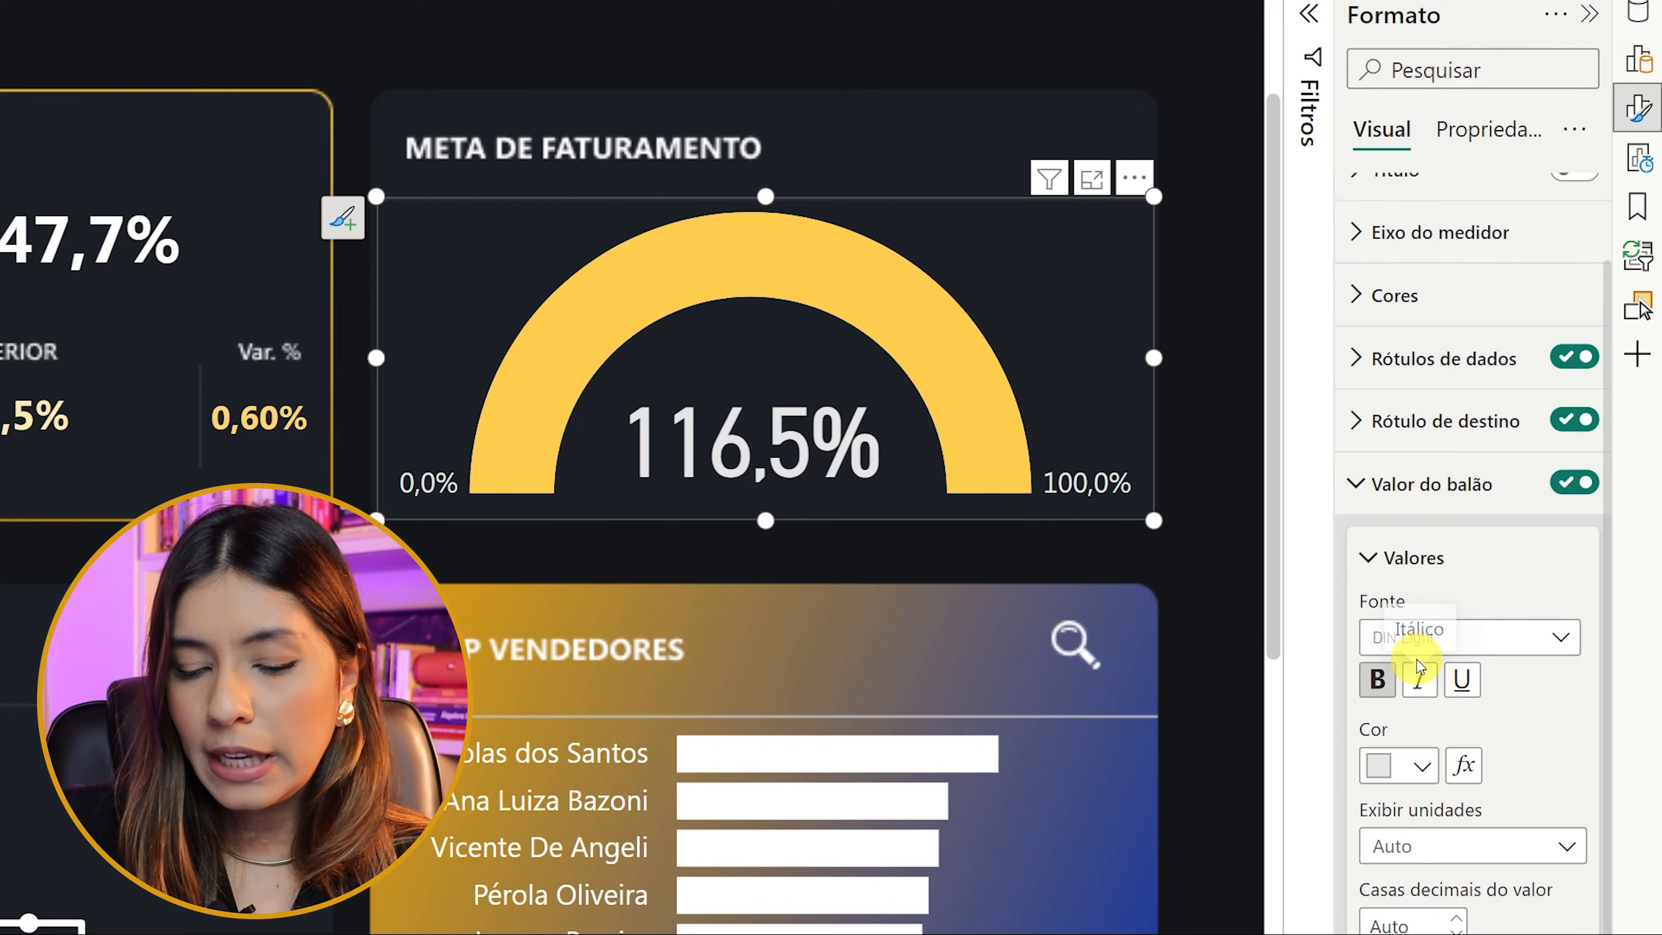
{"action": "scroll", "coordinate": [1420, 679], "scroll_direction": "up", "scroll_amount": 1}
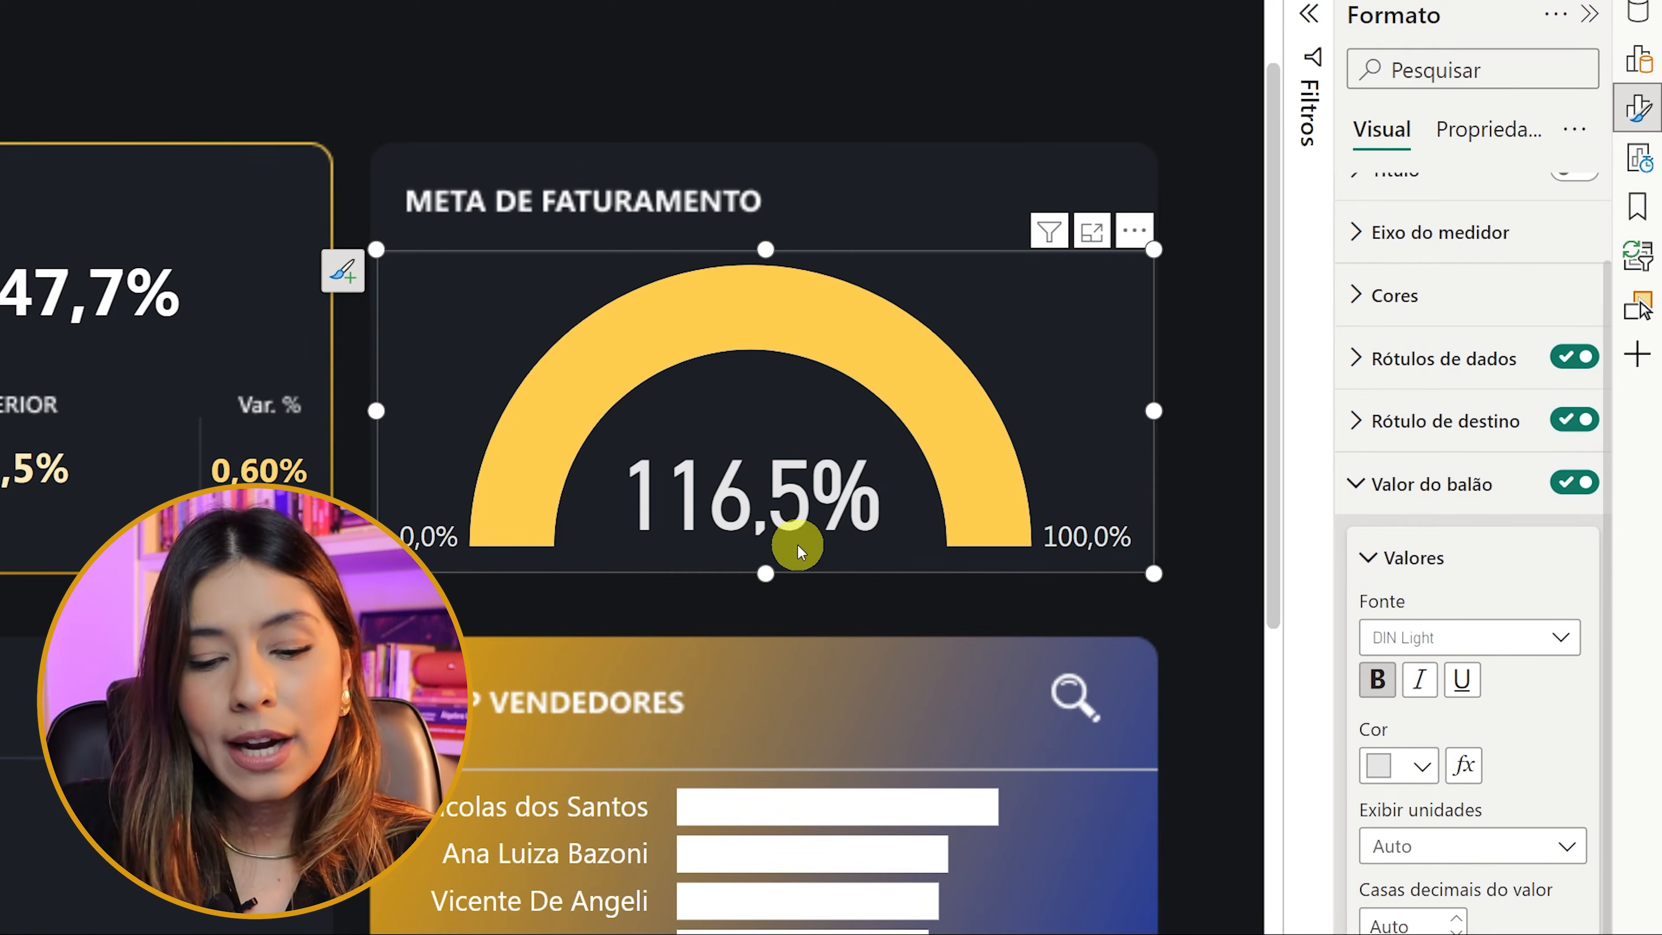
{"action": "scroll", "coordinate": [877, 663], "scroll_direction": "down", "scroll_amount": 3}
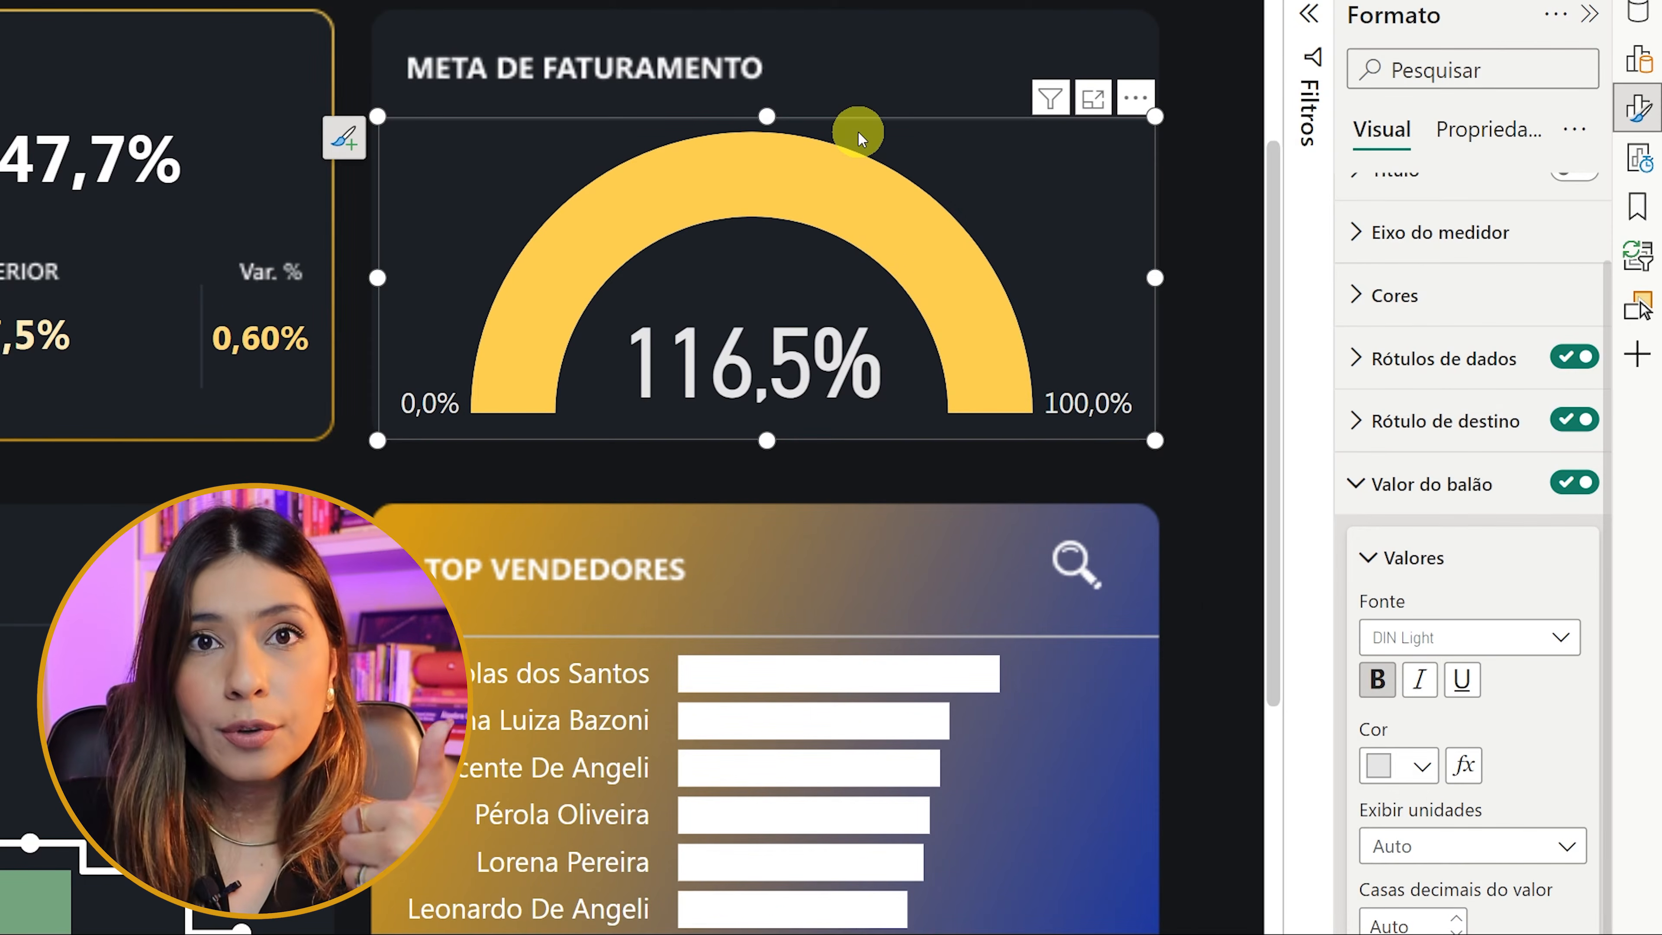
{"action": "left_click", "coordinate": [780, 686]}
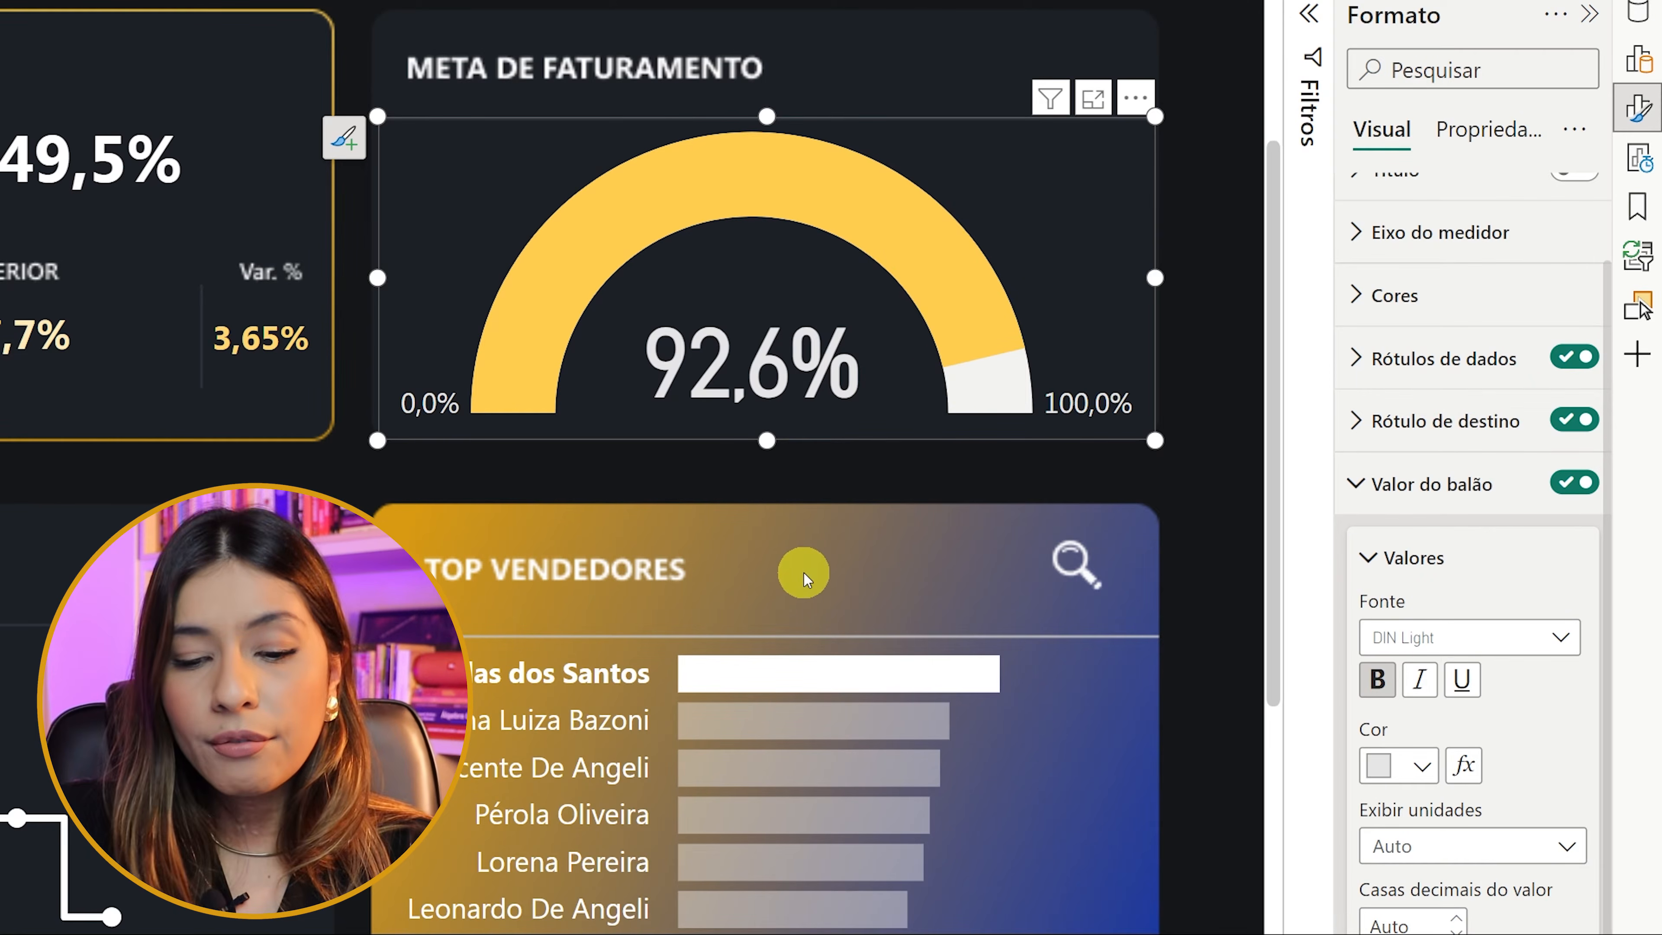
{"action": "scroll", "coordinate": [804, 573], "scroll_direction": "down", "scroll_amount": 2}
{"action": "left_click", "coordinate": [772, 843]}
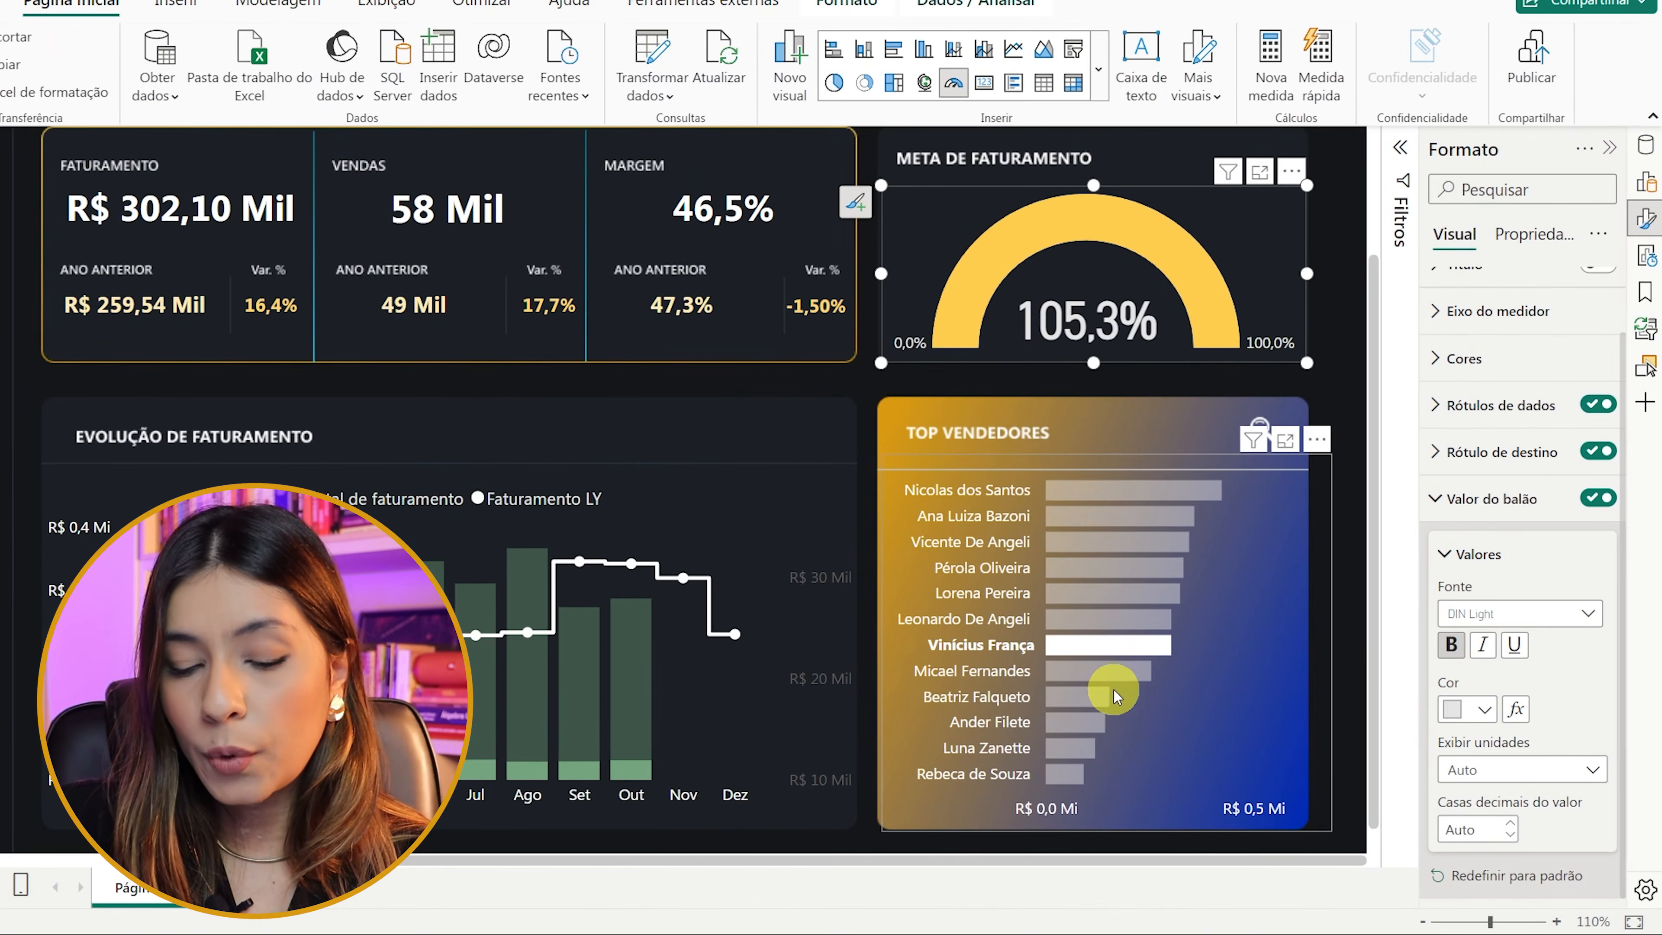
{"action": "left_click", "coordinate": [1112, 695]}
{"action": "left_click", "coordinate": [1112, 695]}
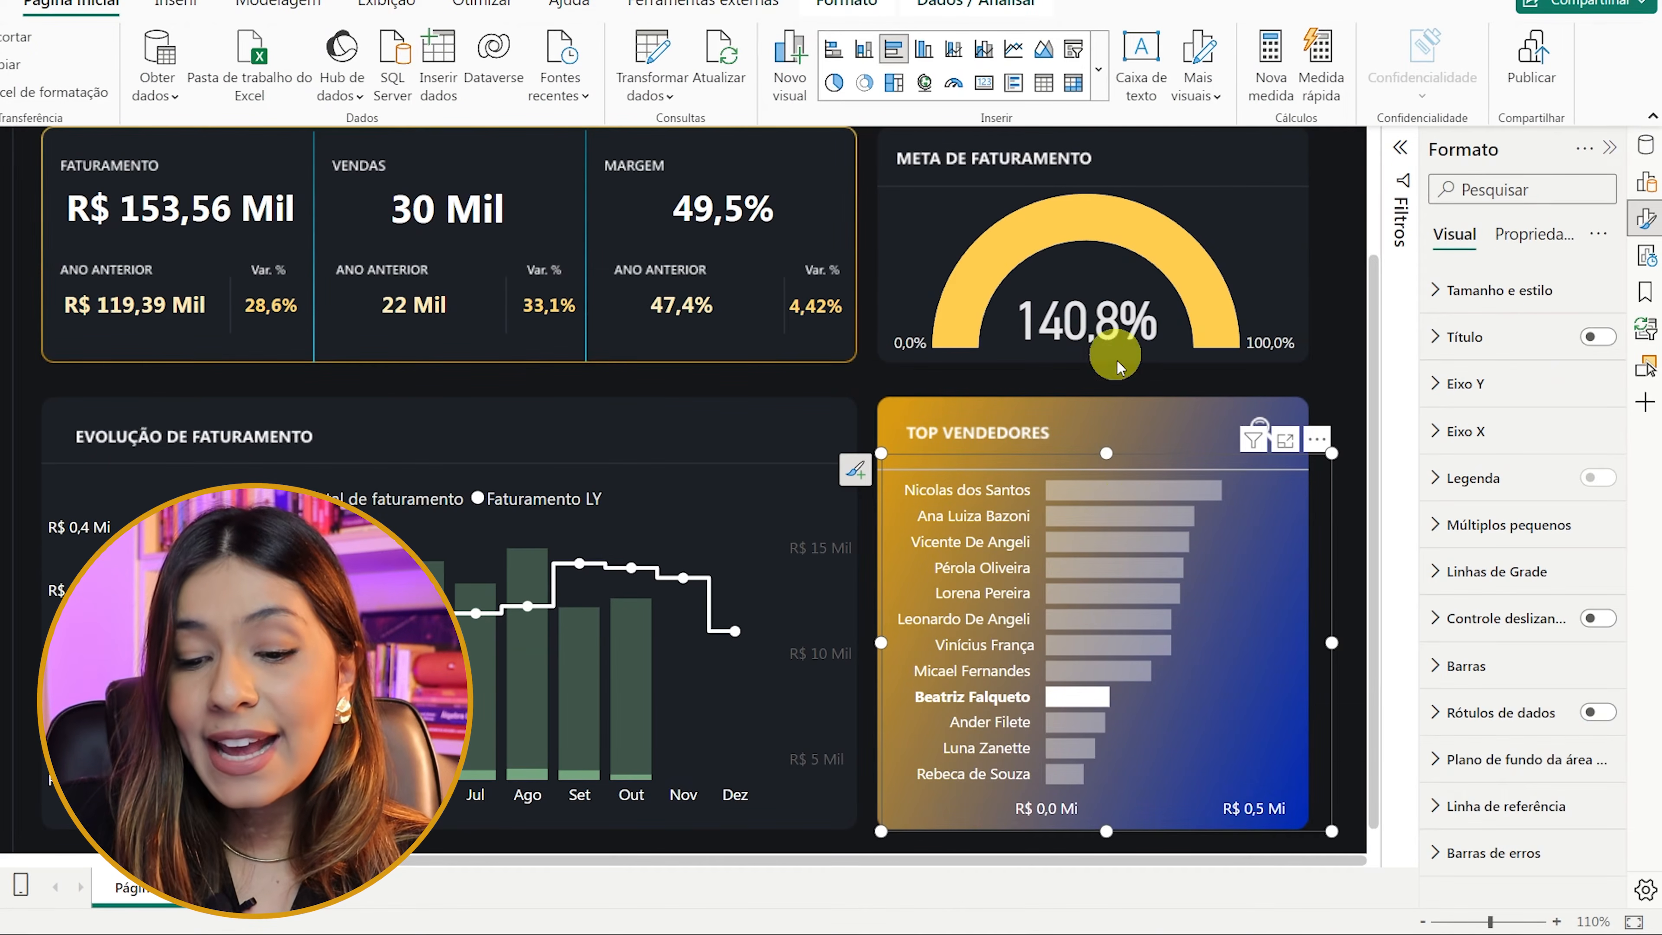
{"action": "left_click", "coordinate": [1137, 615]}
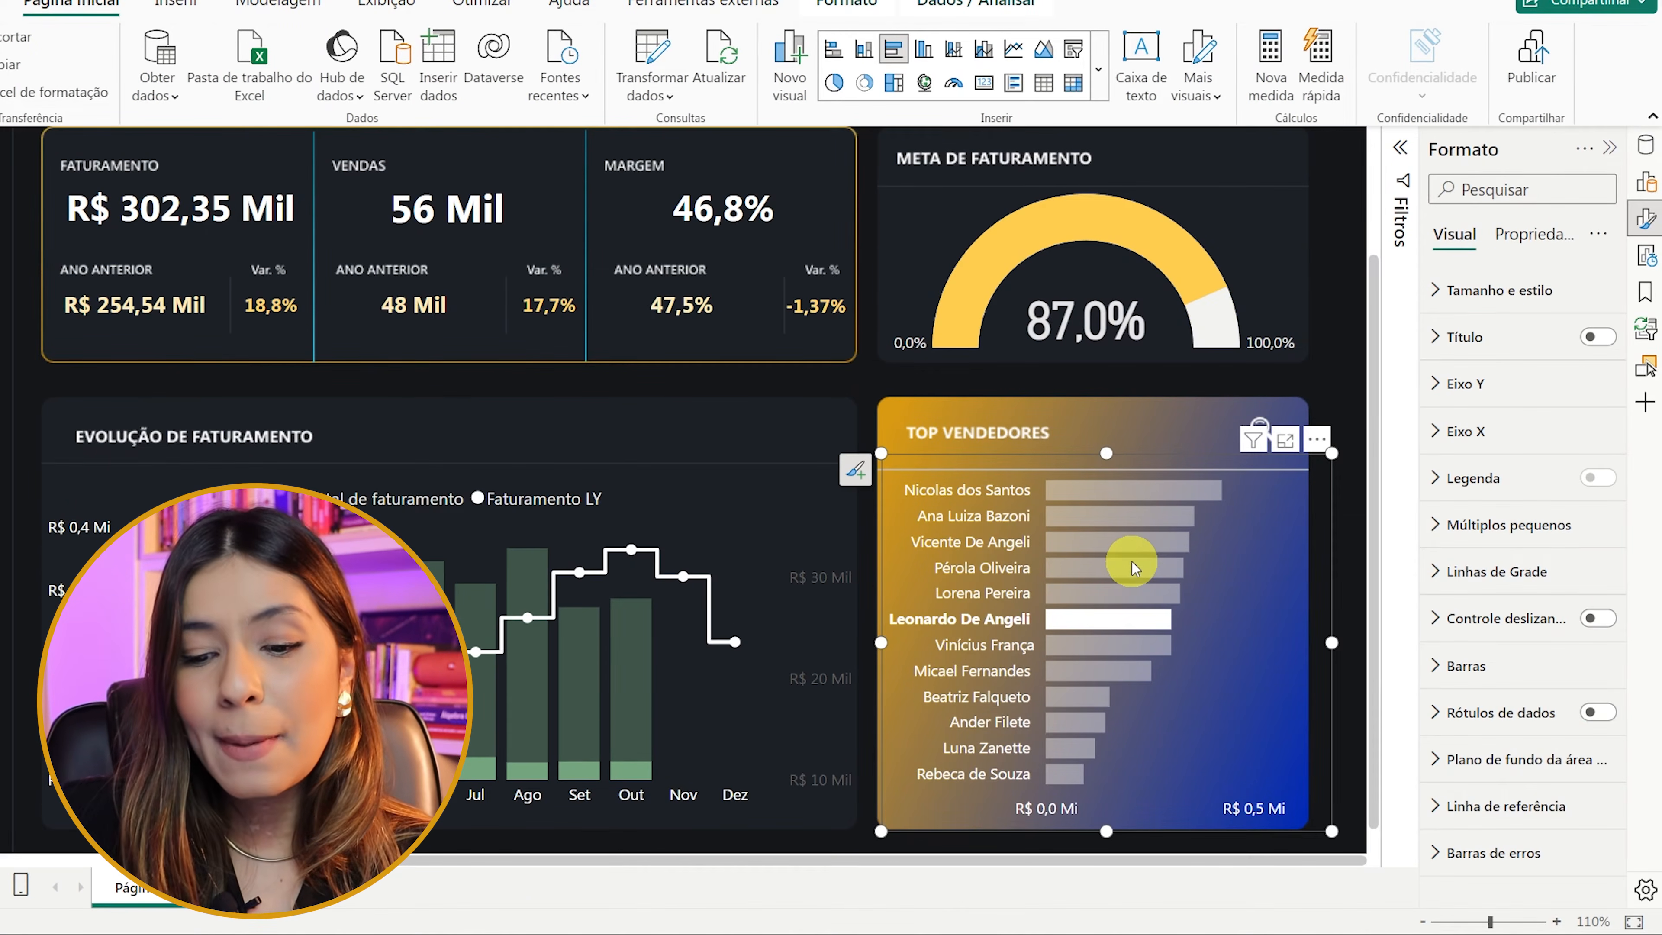
{"action": "mouse_move", "coordinate": [1173, 522]}
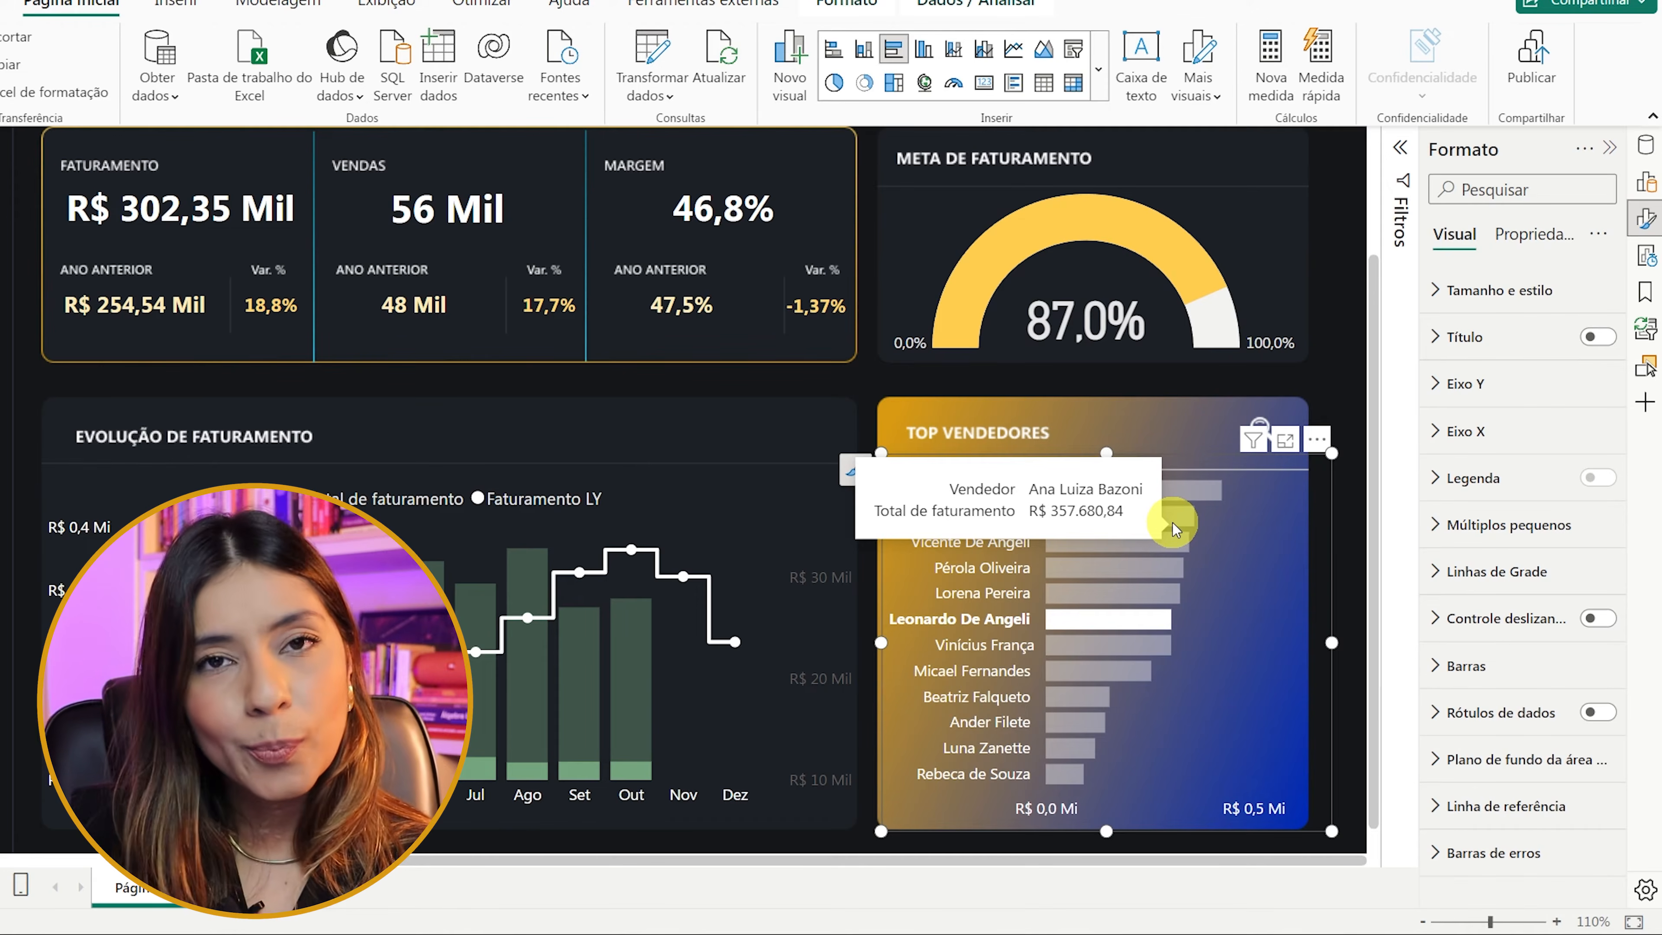
- Expand the color settings (Cores) of the META DE FATURAMENTO gauge and look over the fill color choices
{"action": "left_click", "coordinate": [1297, 230]}
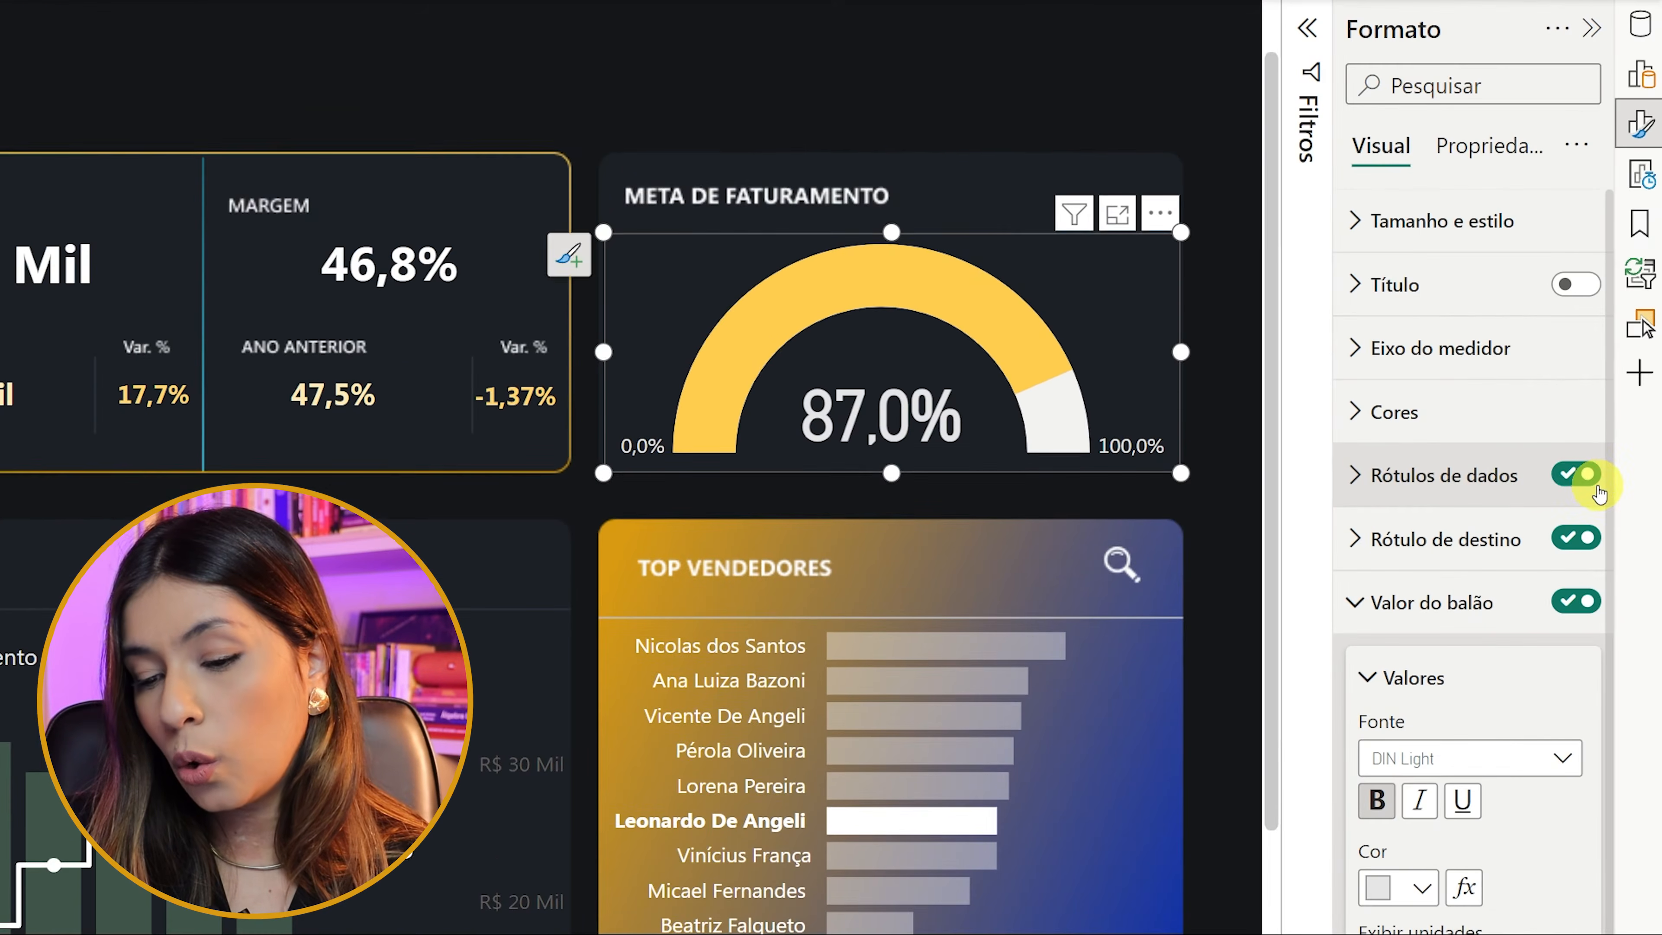
{"action": "left_click", "coordinate": [1449, 414]}
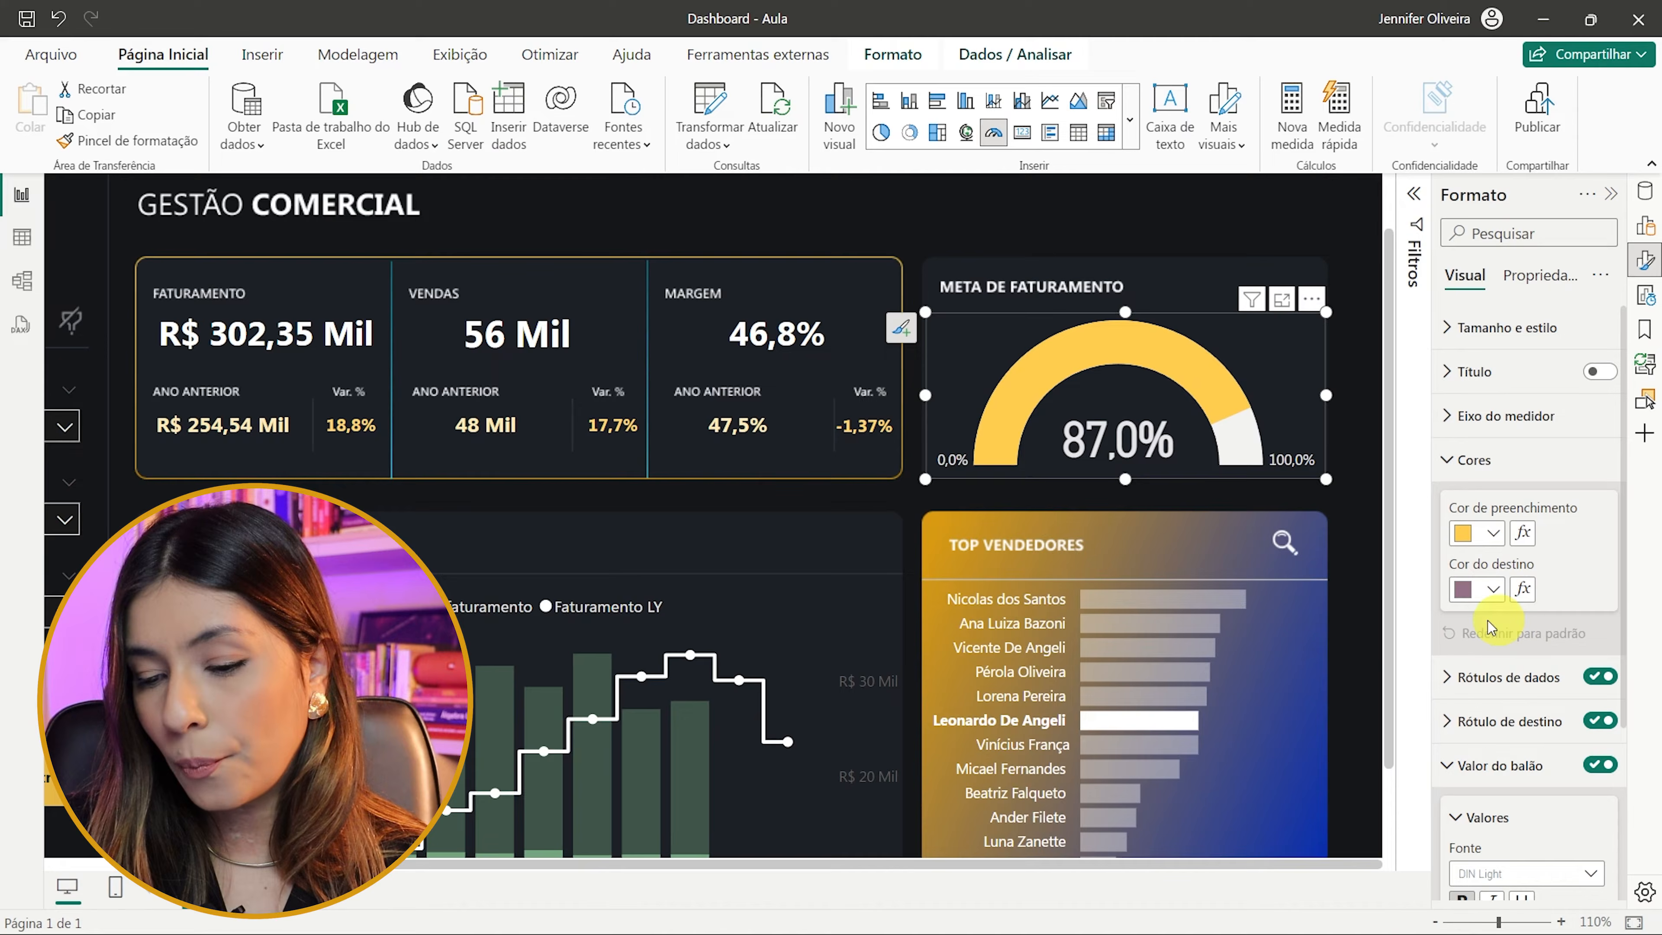
{"action": "scroll", "coordinate": [1505, 589], "scroll_direction": "down", "scroll_amount": 3}
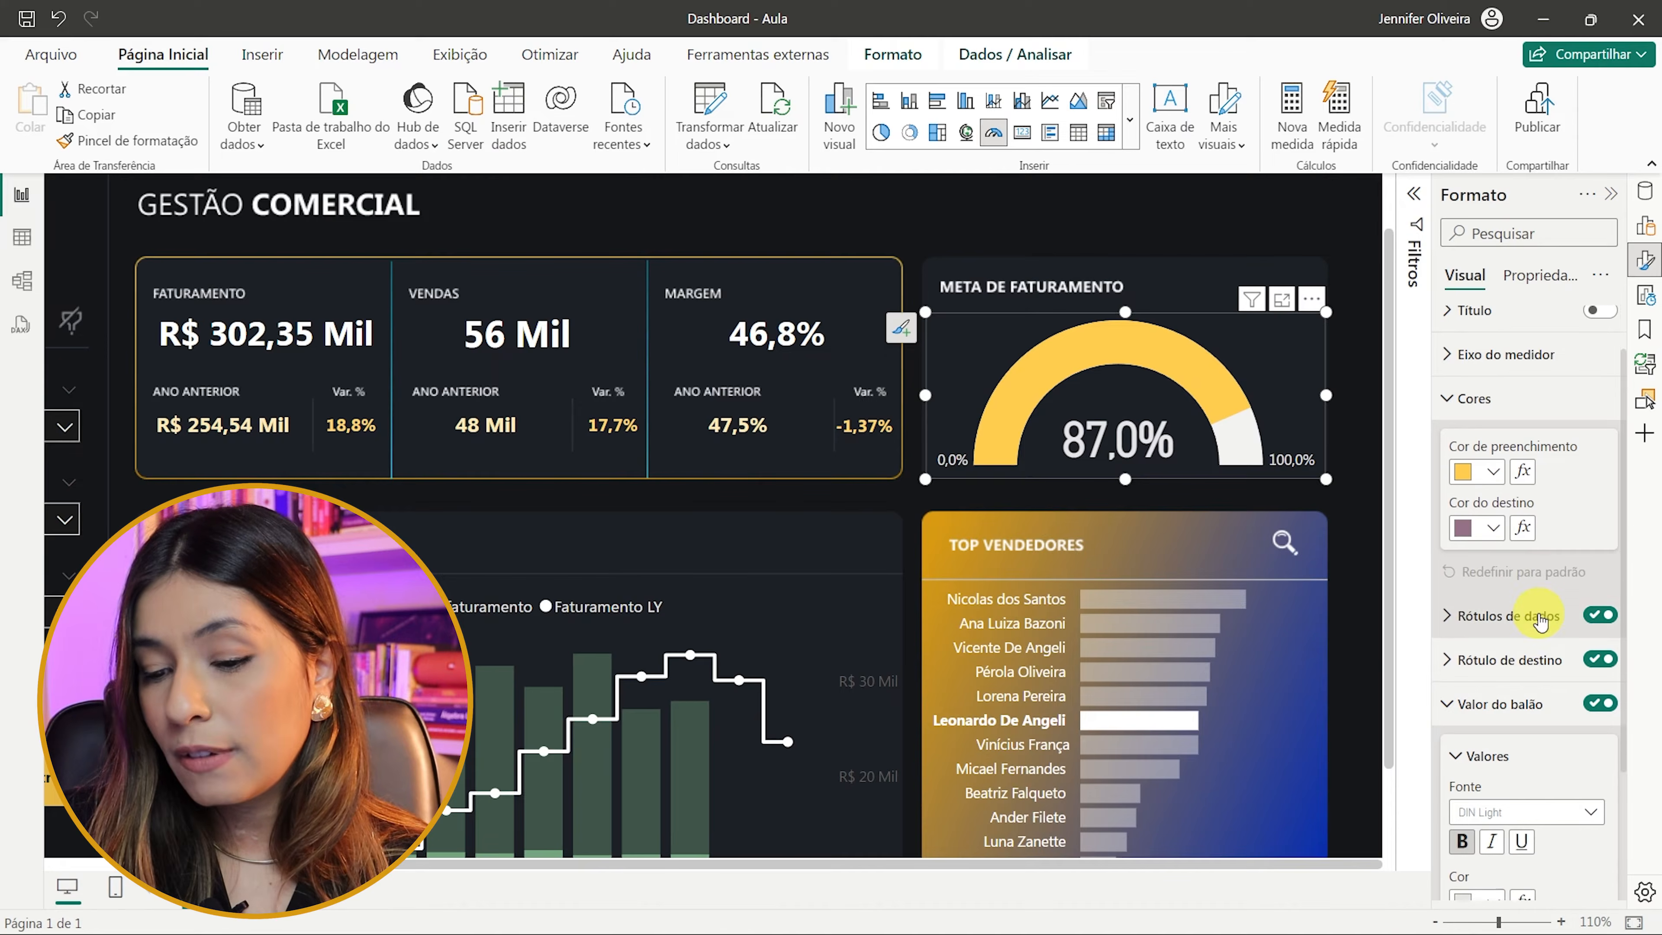
{"action": "scroll", "coordinate": [1541, 622], "scroll_direction": "up", "scroll_amount": 1}
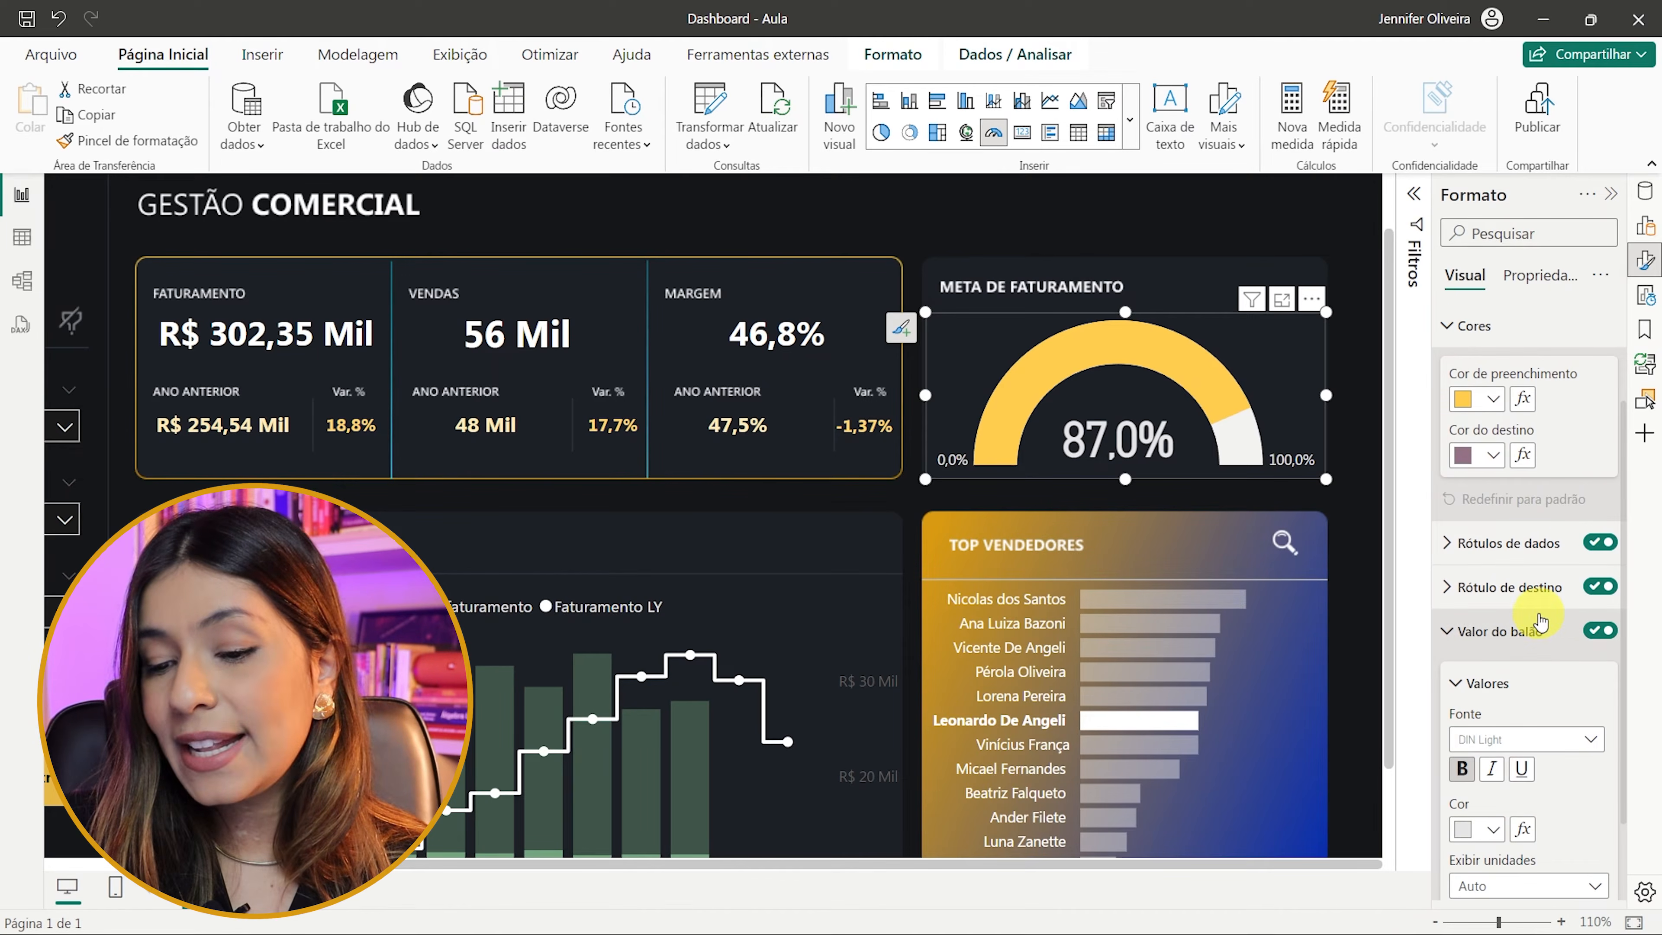
{"action": "left_click", "coordinate": [1493, 401]}
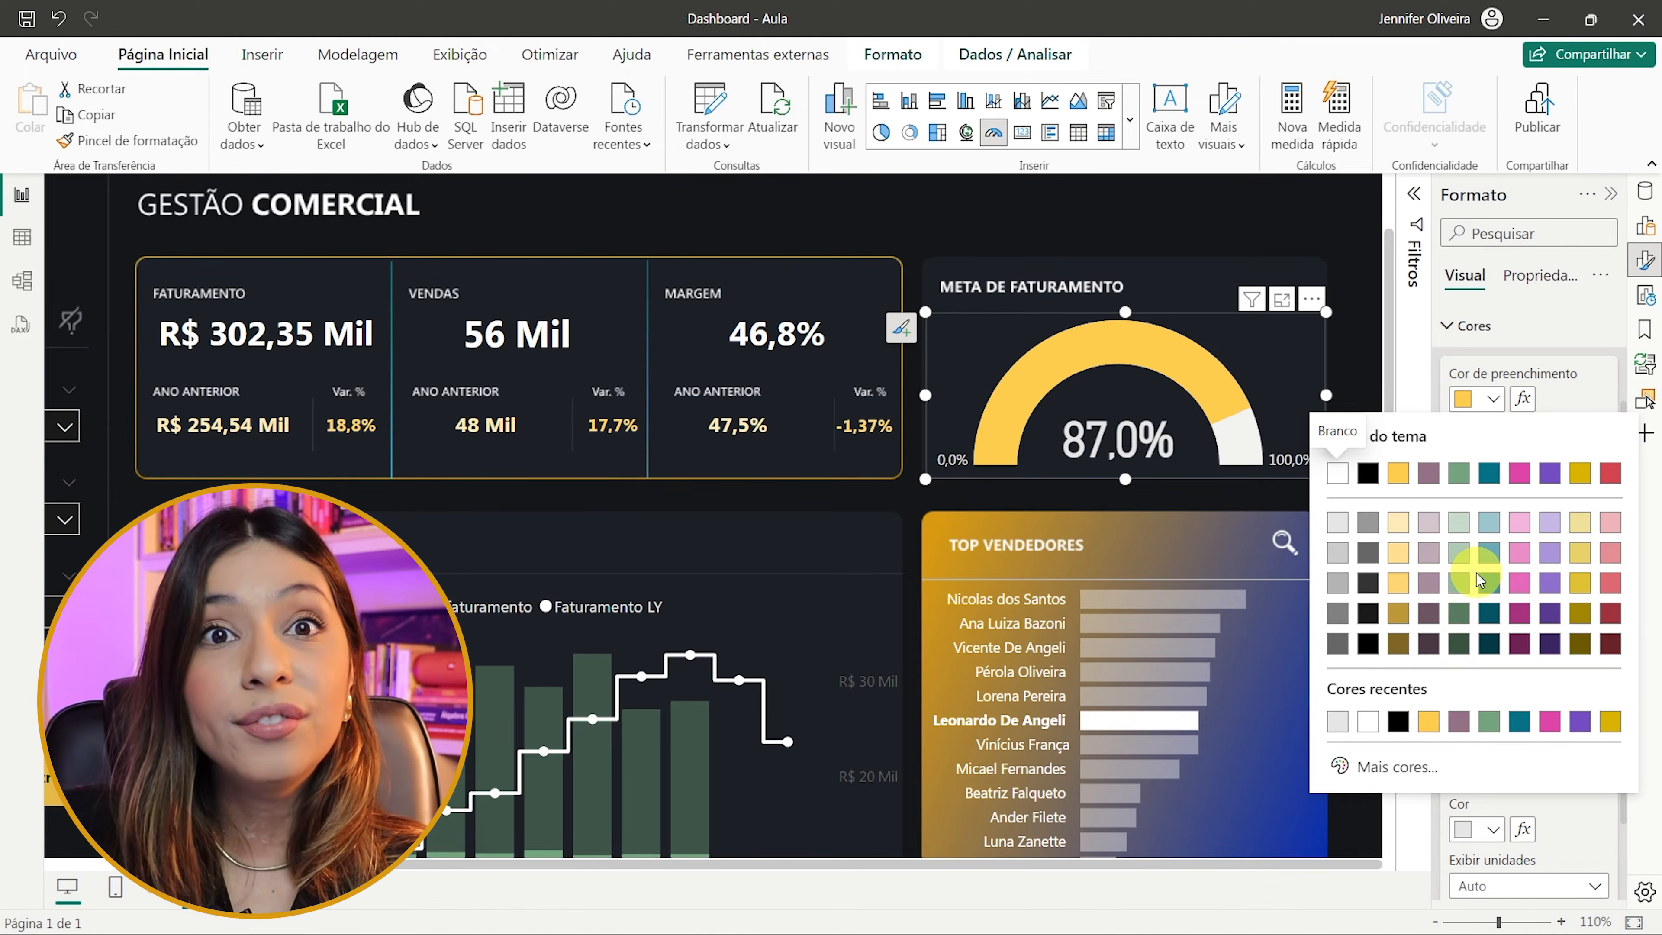
{"action": "left_click", "coordinate": [1569, 396]}
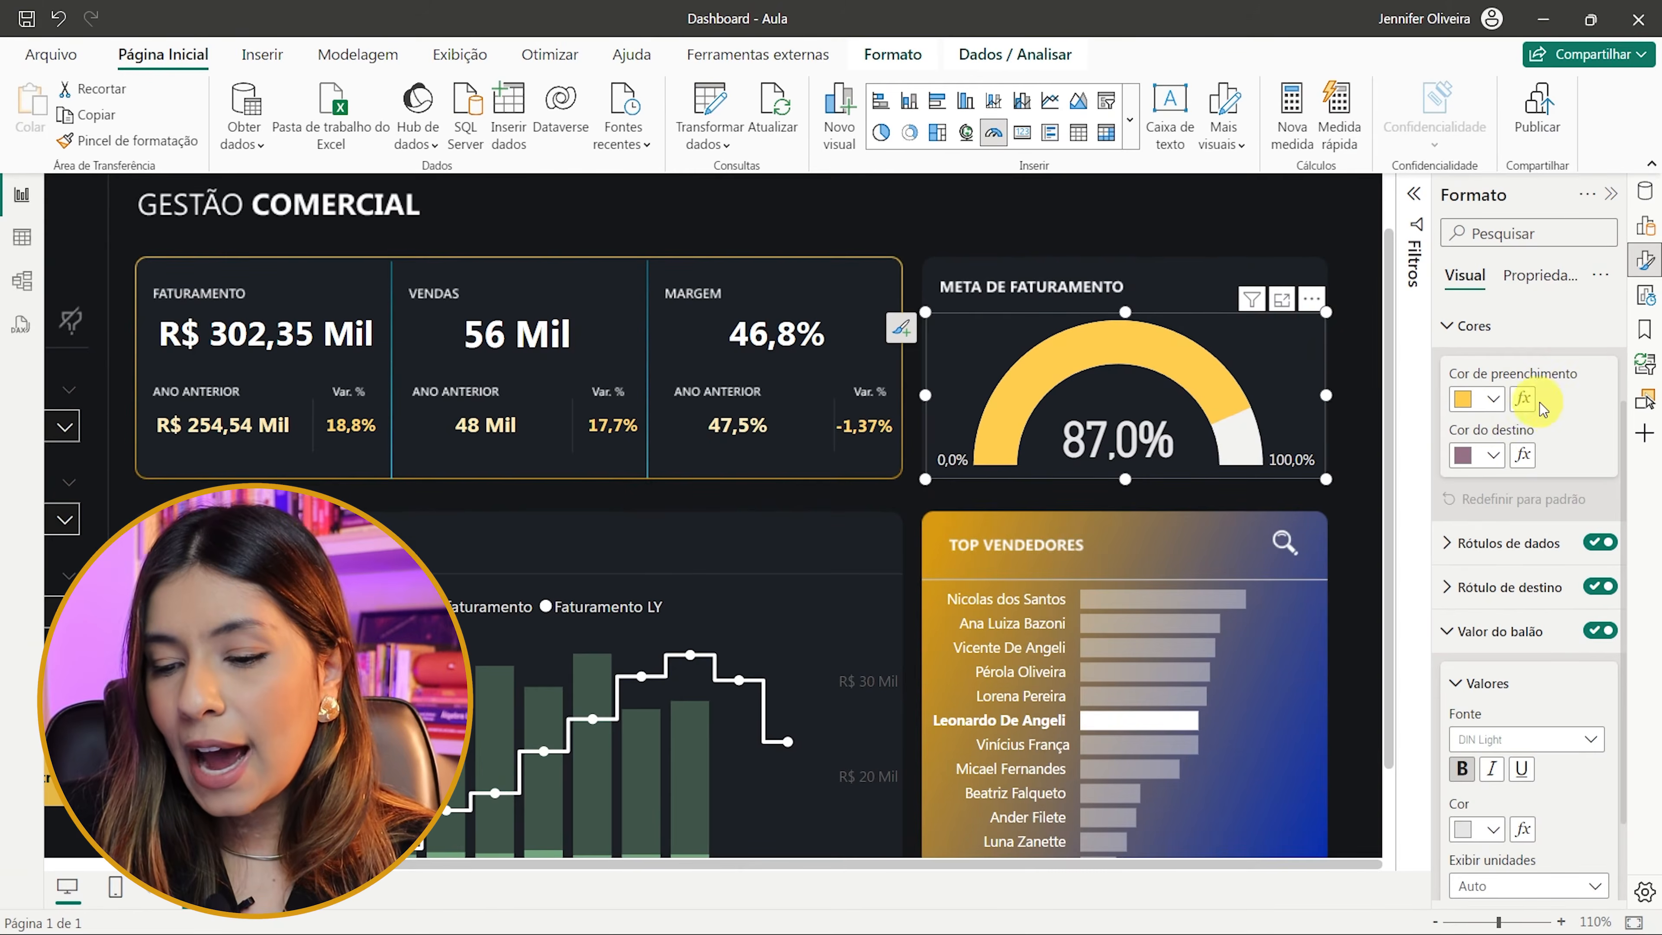
- Open conditional formatting for the gauge's fill color and set the format style to Regras, based on % Meta Realizada
{"action": "left_click", "coordinate": [1526, 398]}
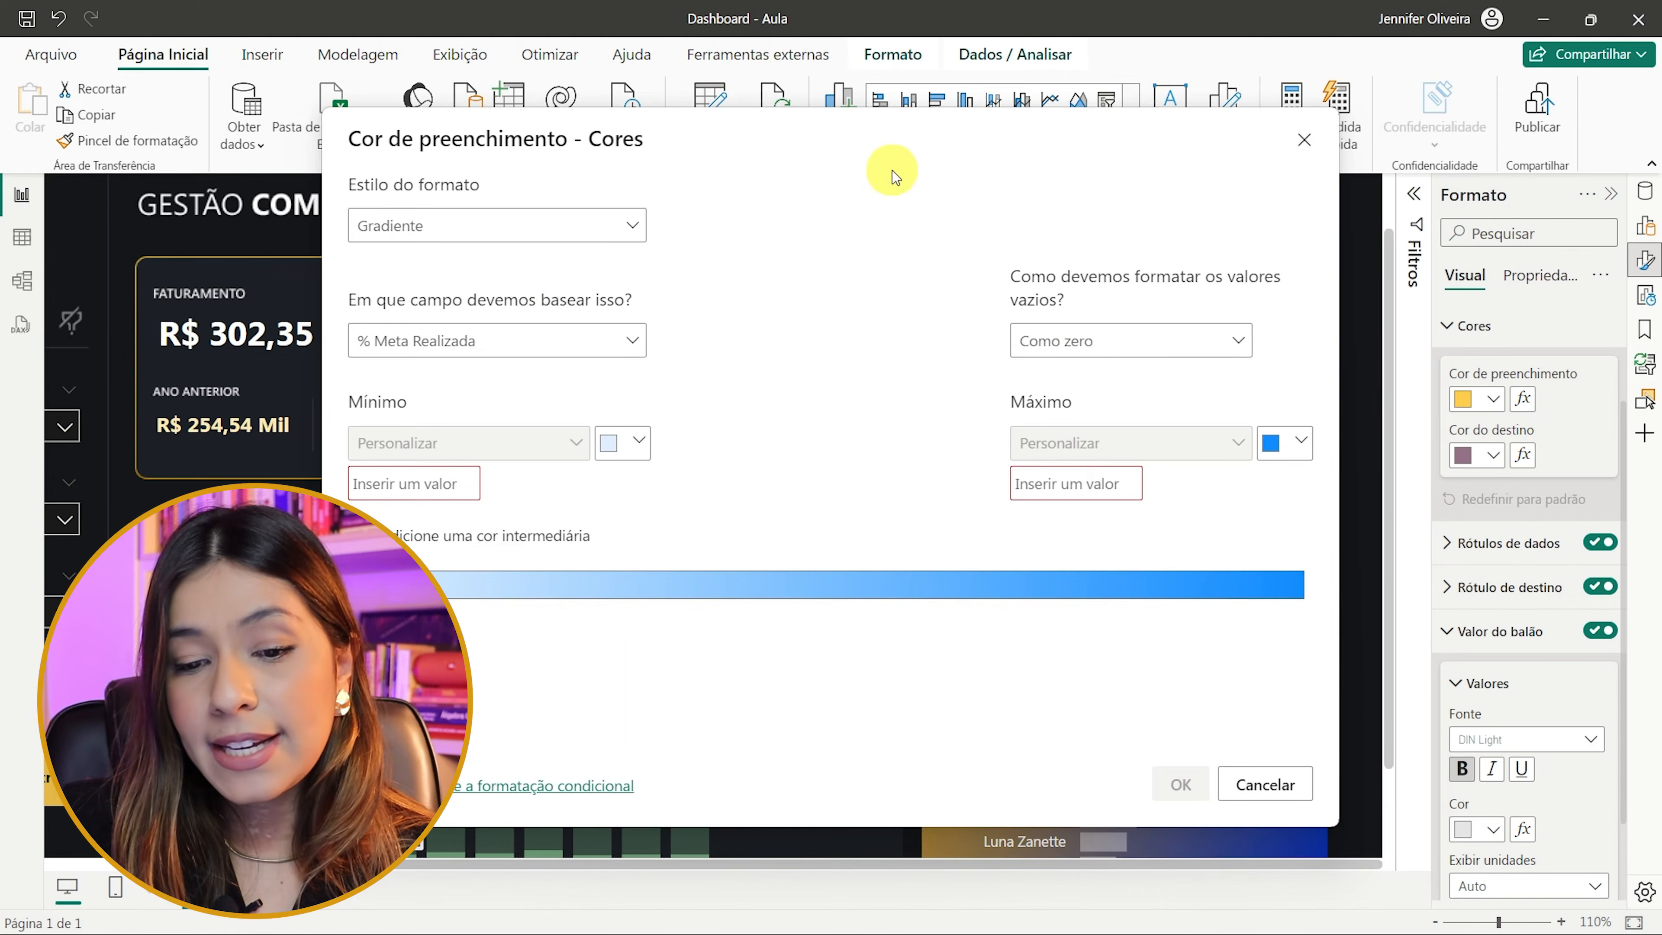
{"action": "left_click_drag", "start_coordinate": [892, 170], "coordinate": [1044, 151]}
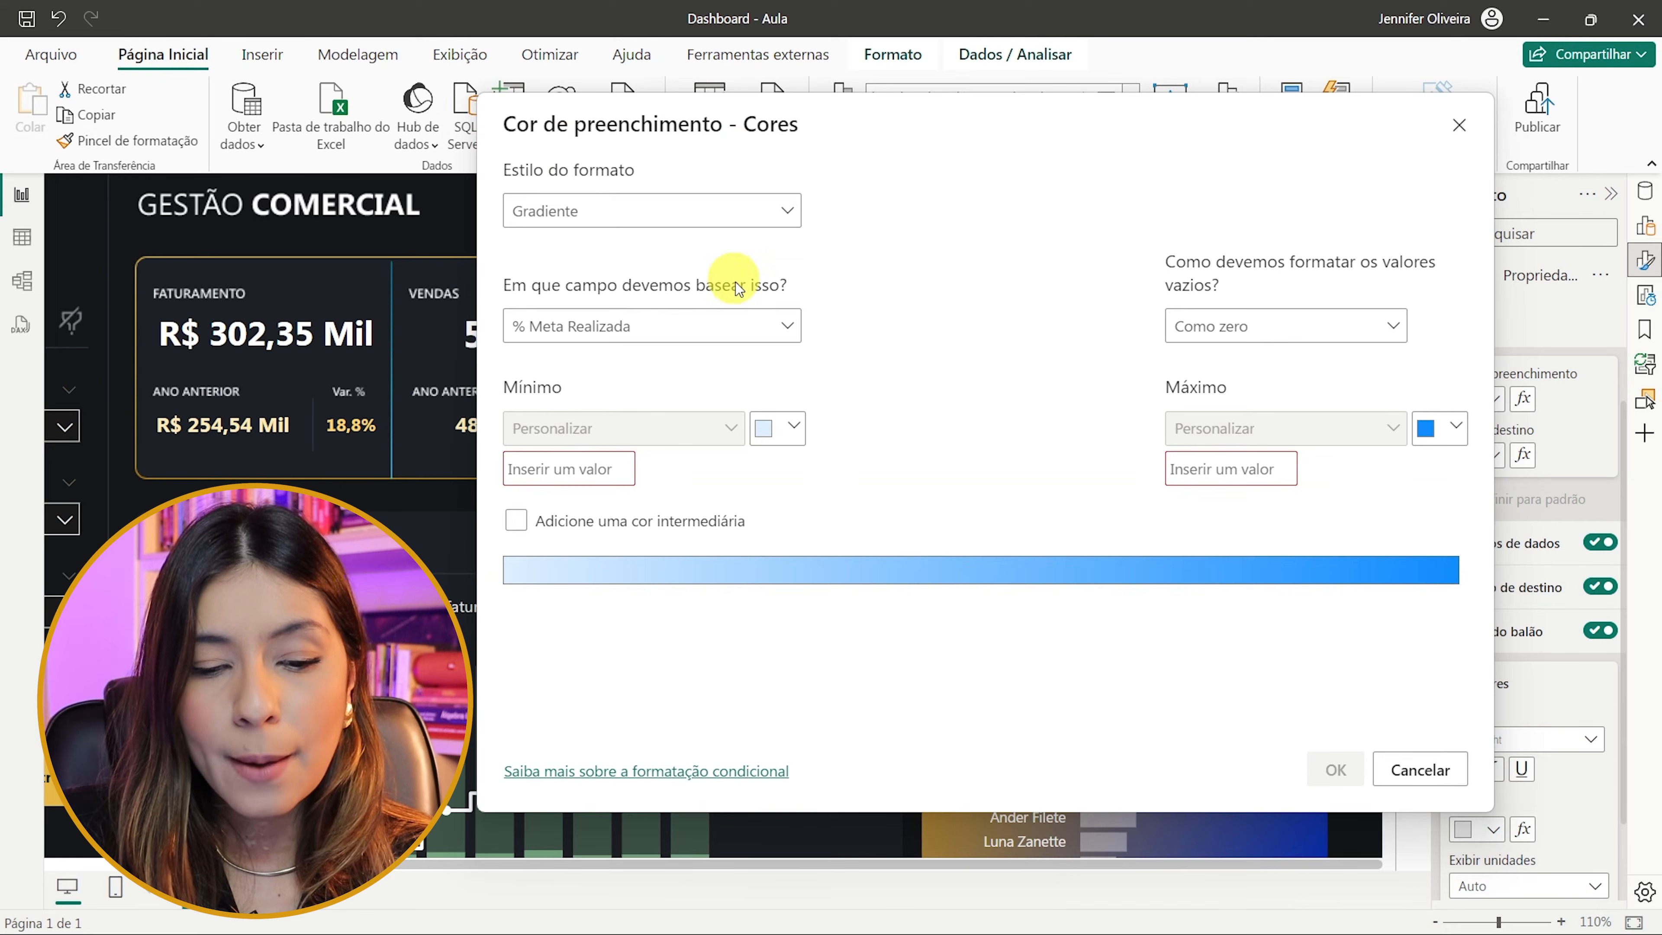
{"action": "left_click", "coordinate": [718, 211]}
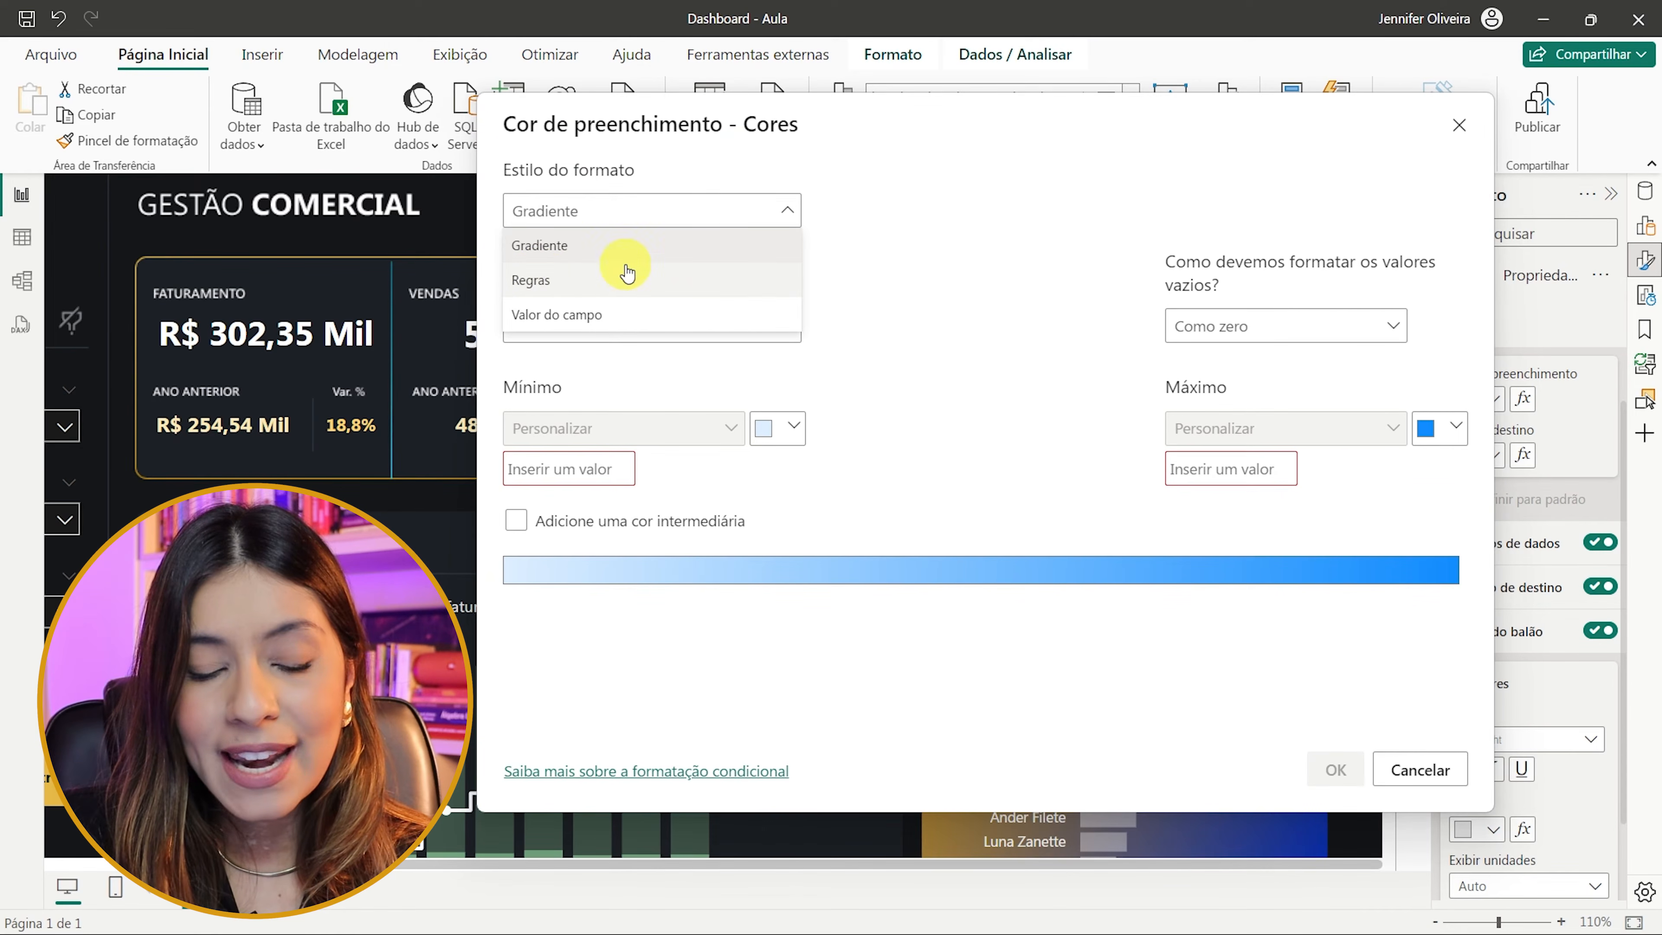
{"action": "left_click", "coordinate": [575, 281]}
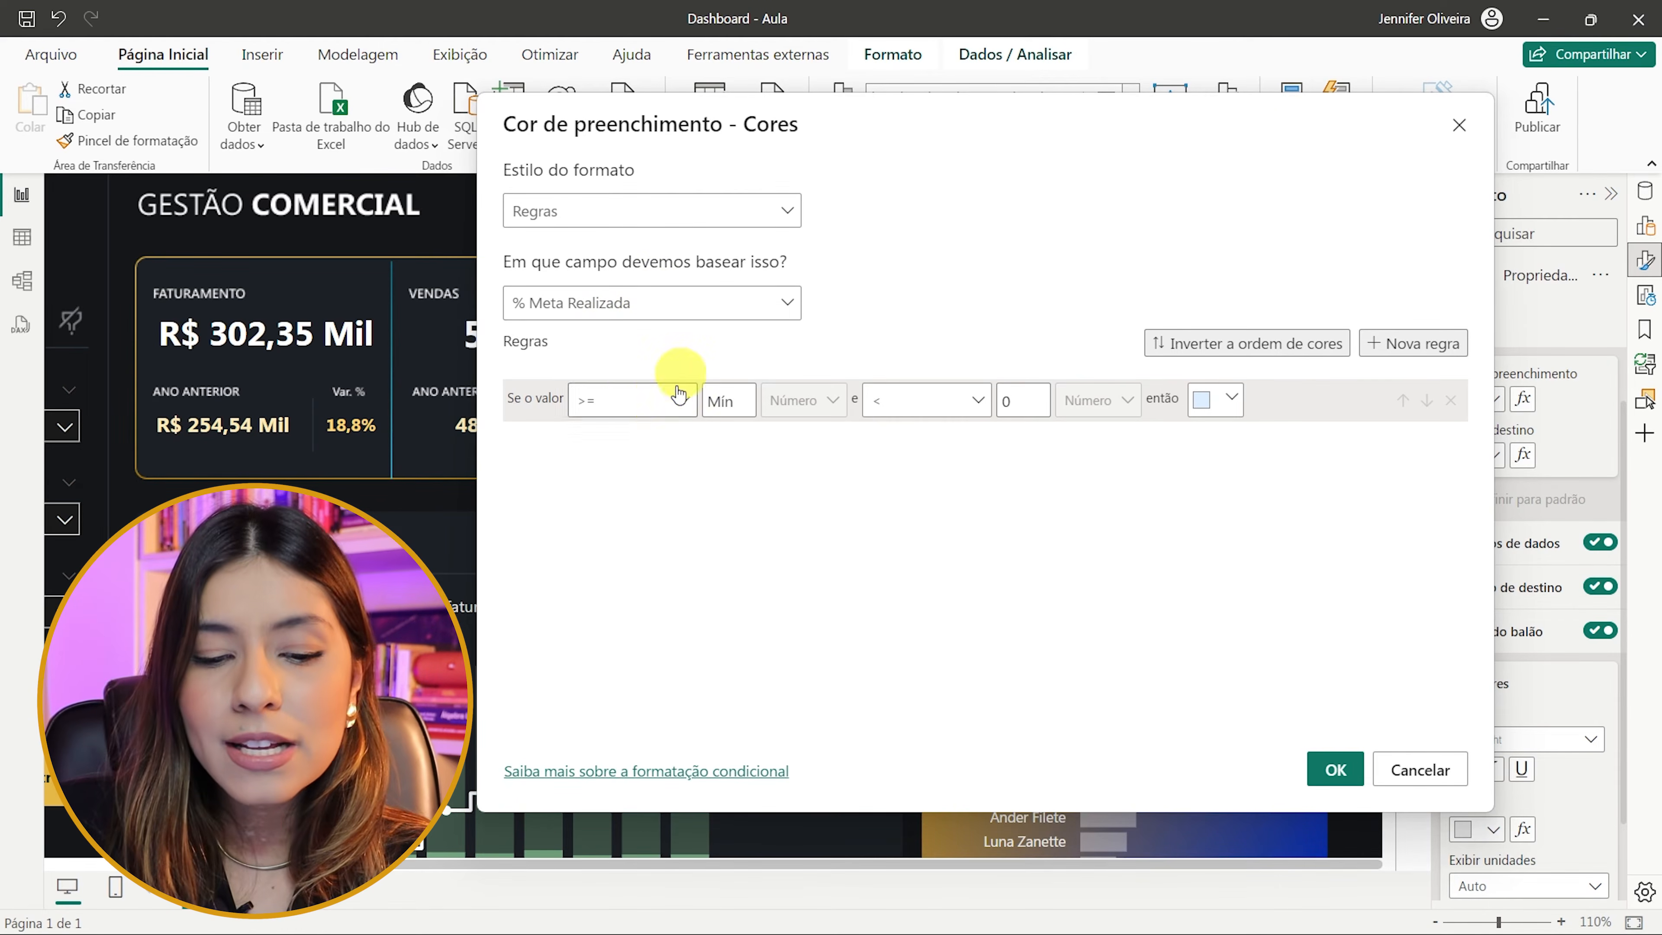
{"action": "left_click", "coordinate": [653, 305]}
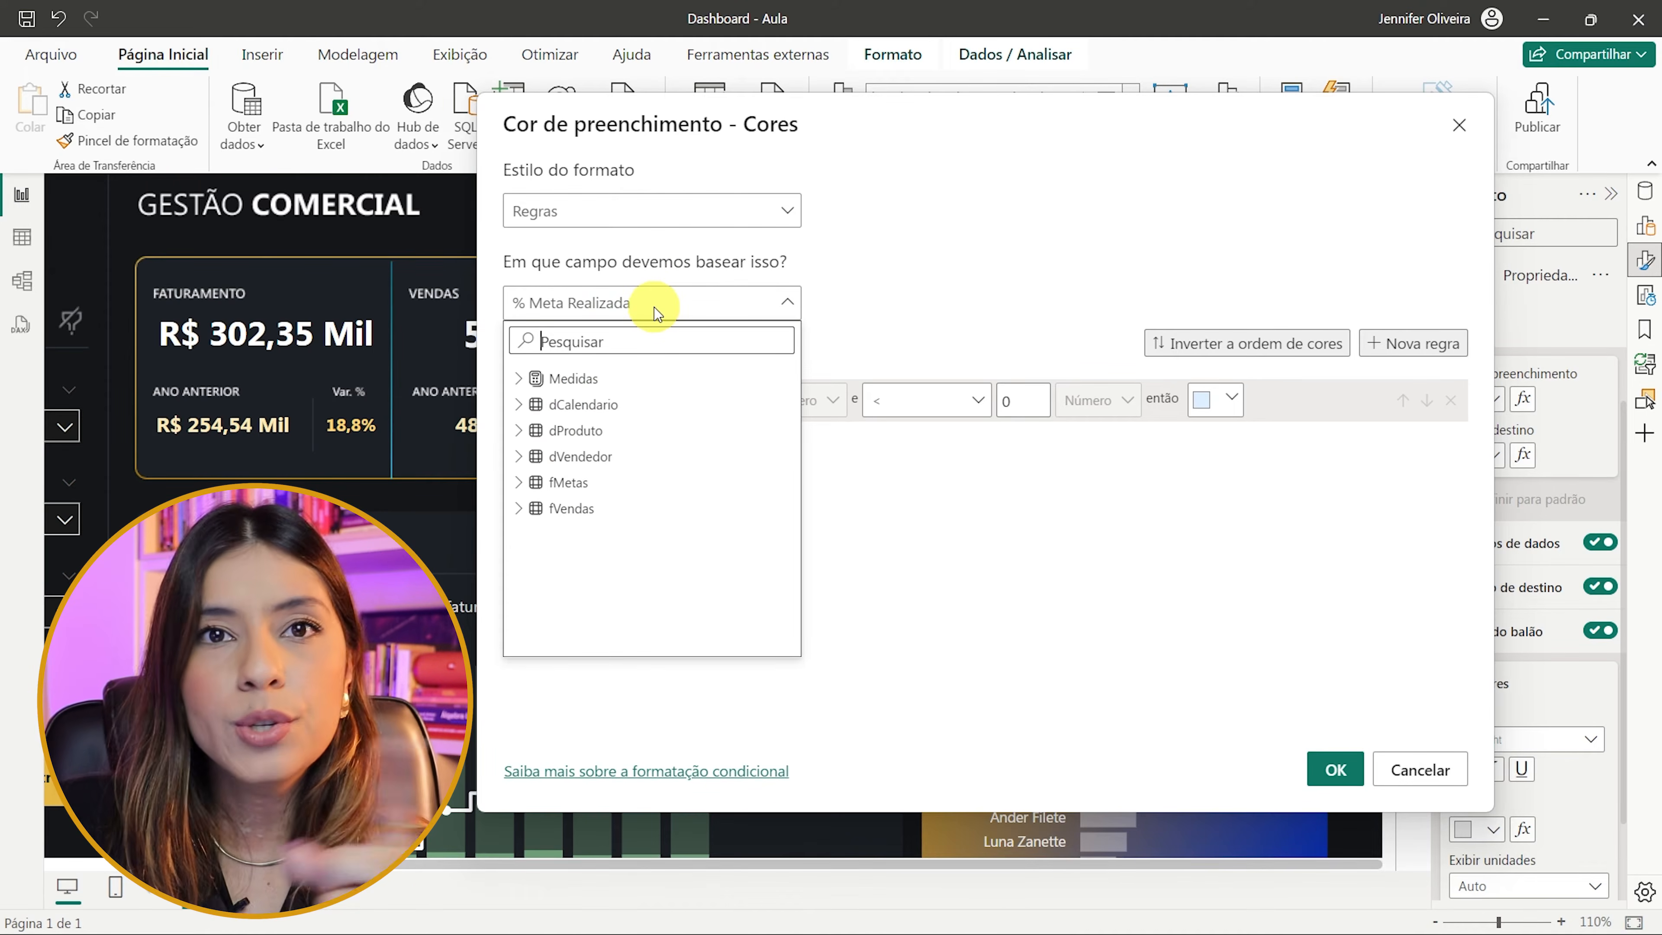
{"action": "left_click", "coordinate": [517, 383]}
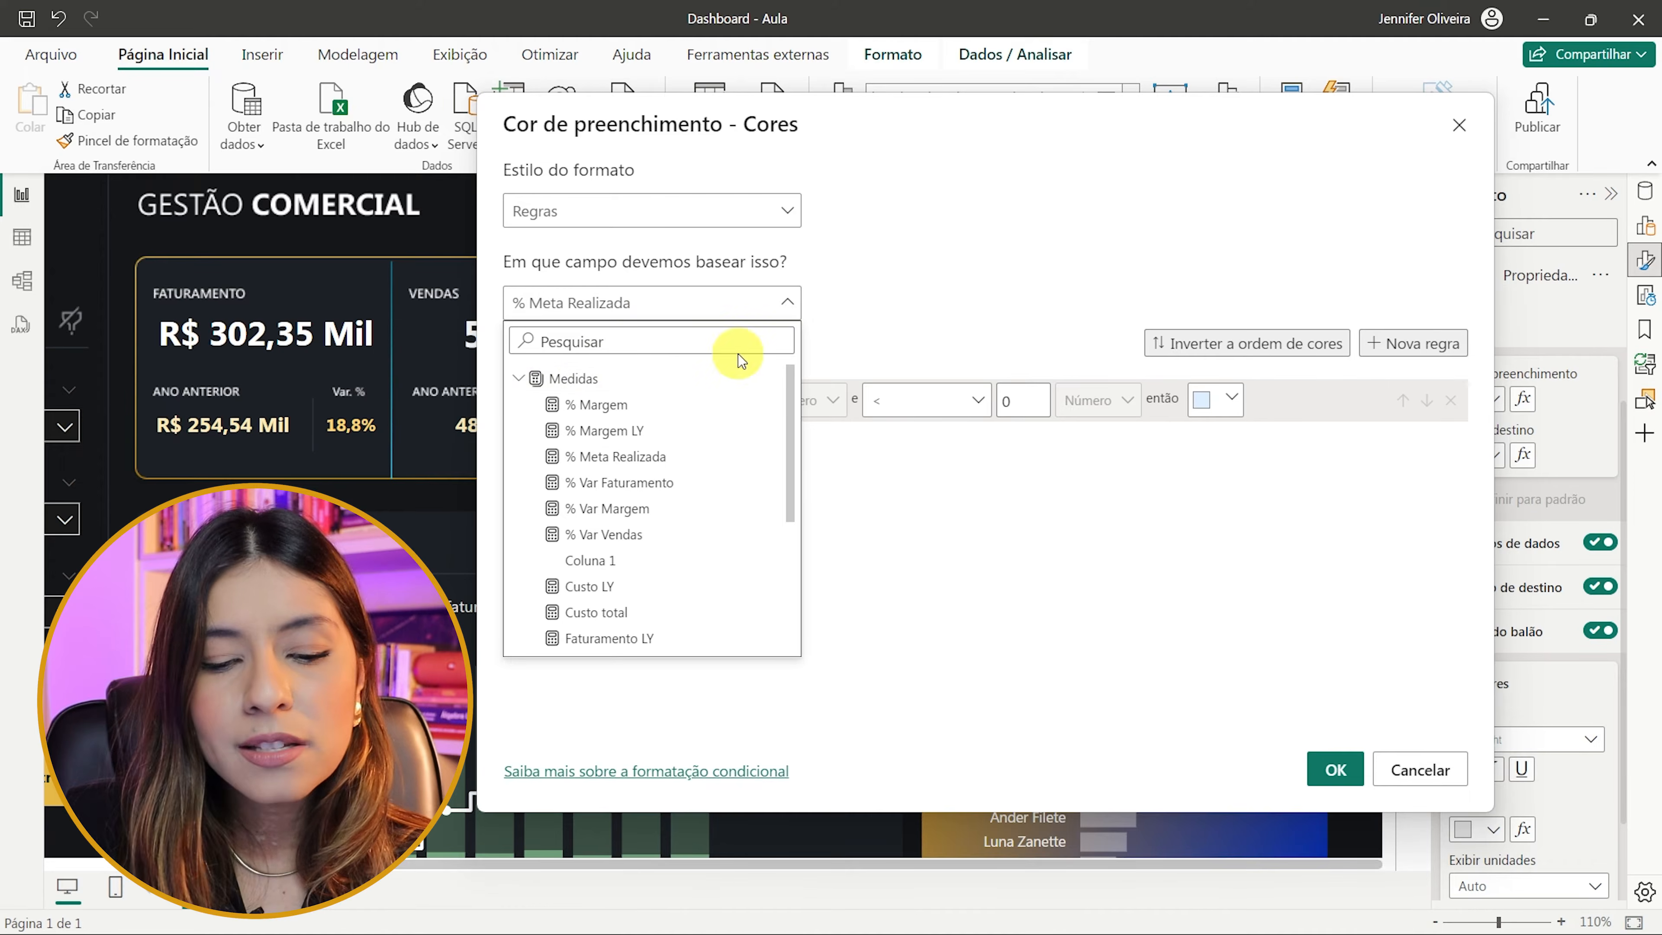
{"action": "left_click", "coordinate": [1009, 248]}
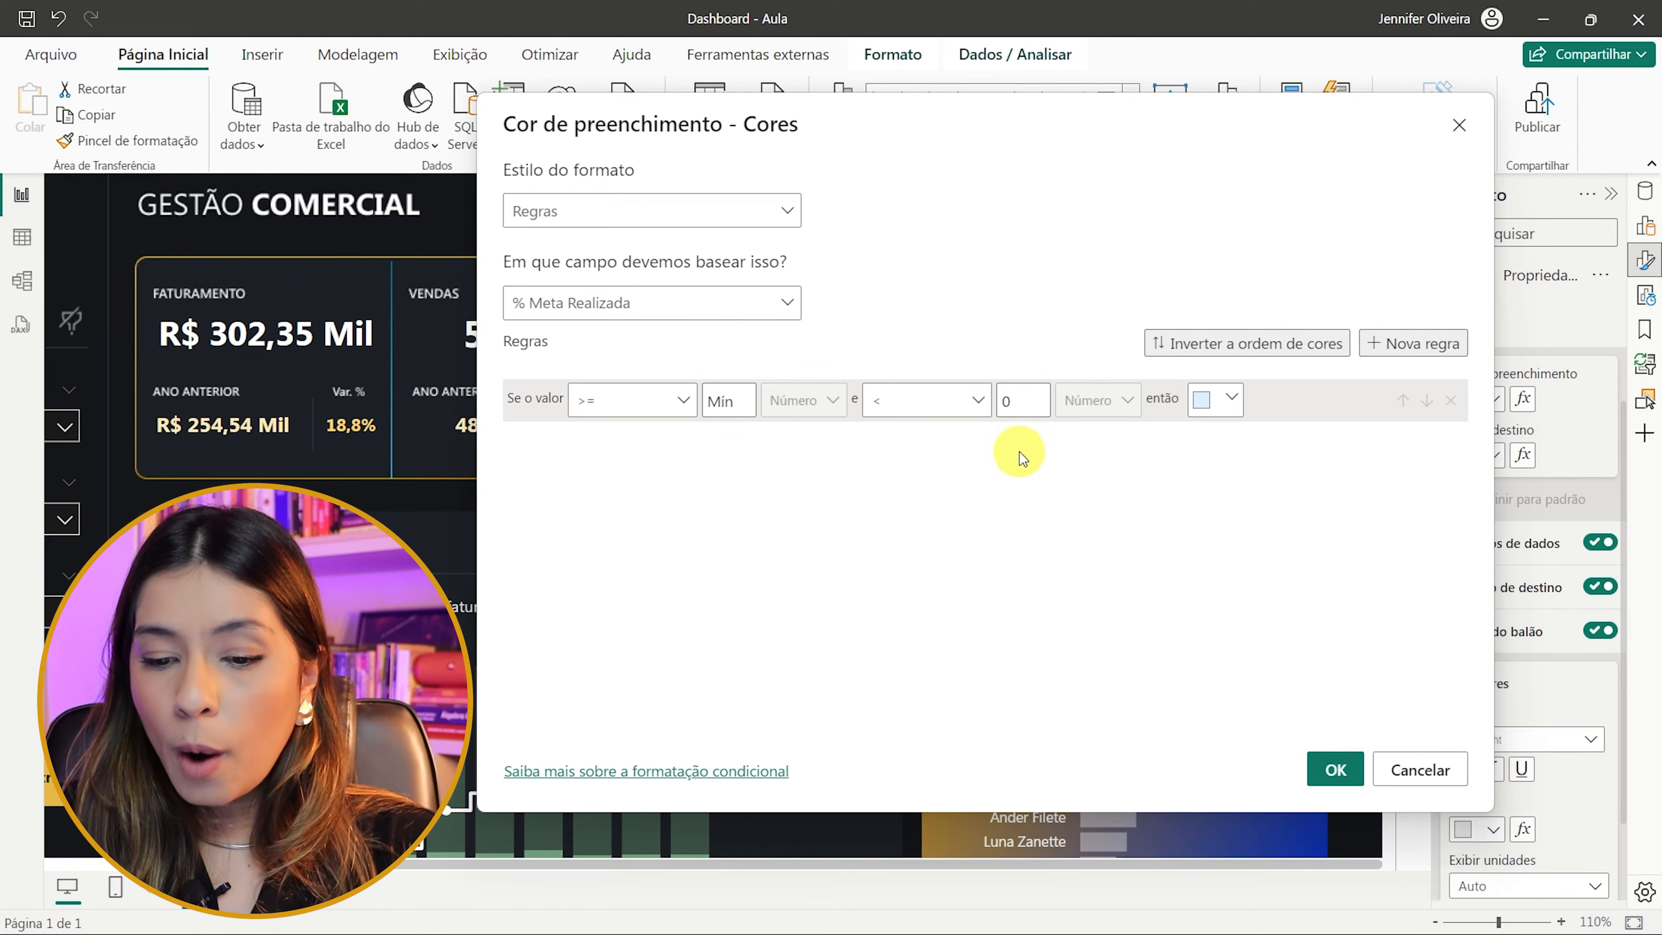
- Make the first rule cover values from Mín to below 0.5 and give it a light red theme color
{"action": "scroll", "coordinate": [792, 493], "scroll_direction": "up", "scroll_amount": 2, "text": "ctrl"}
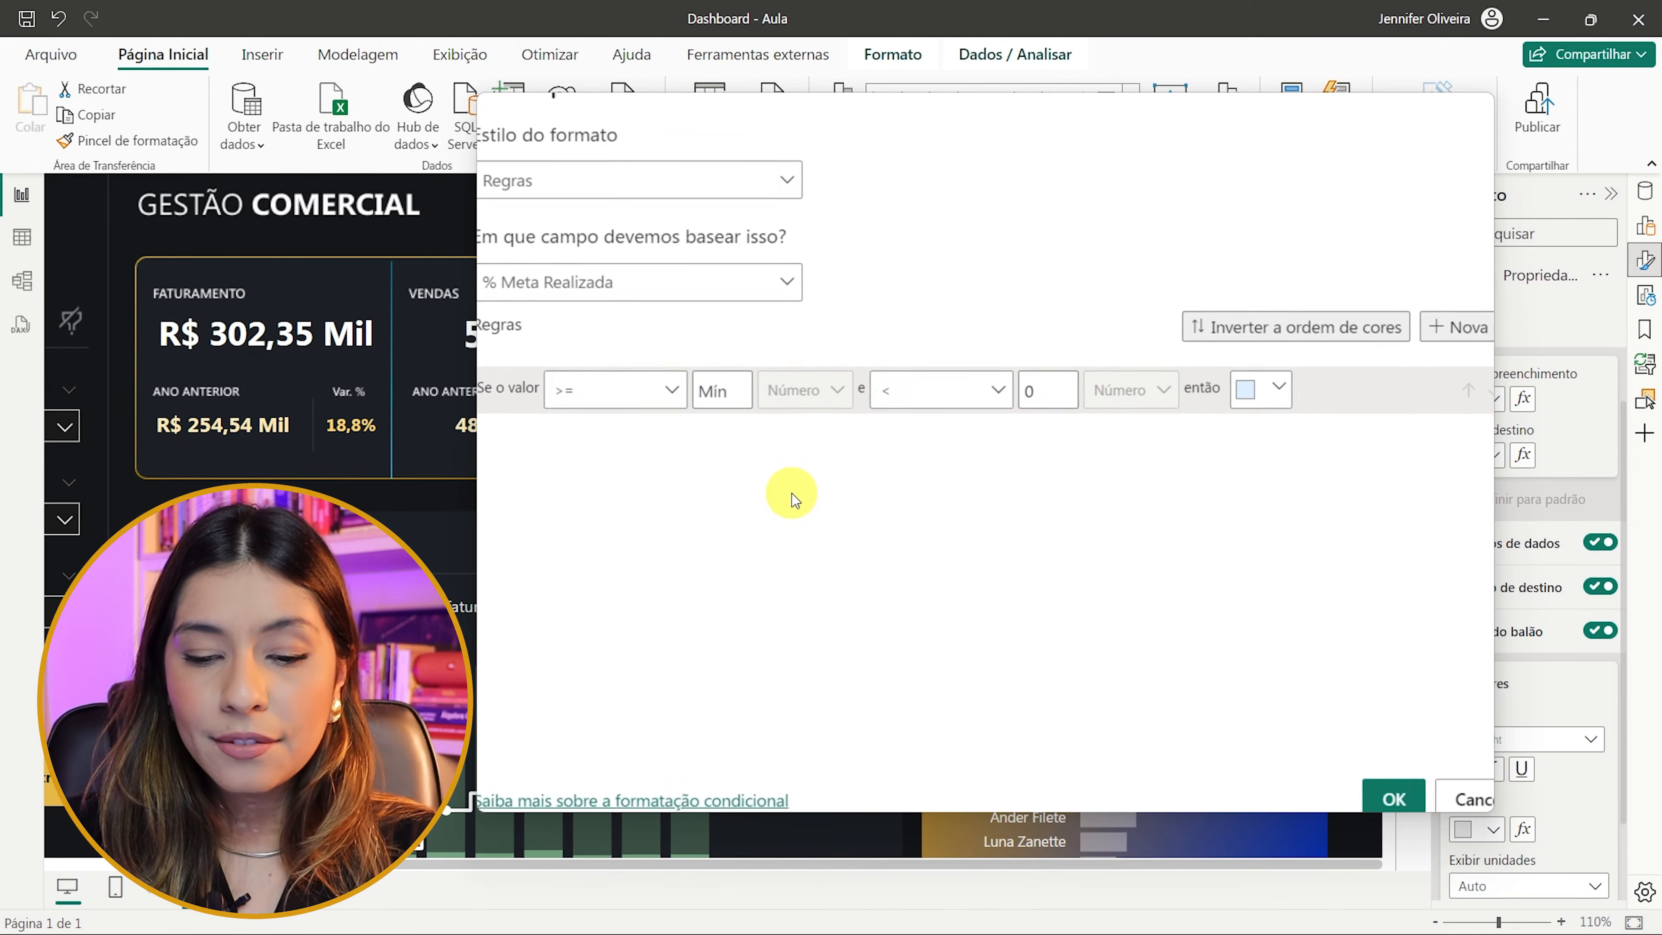
{"action": "scroll", "coordinate": [792, 494], "scroll_direction": "up", "scroll_amount": 1}
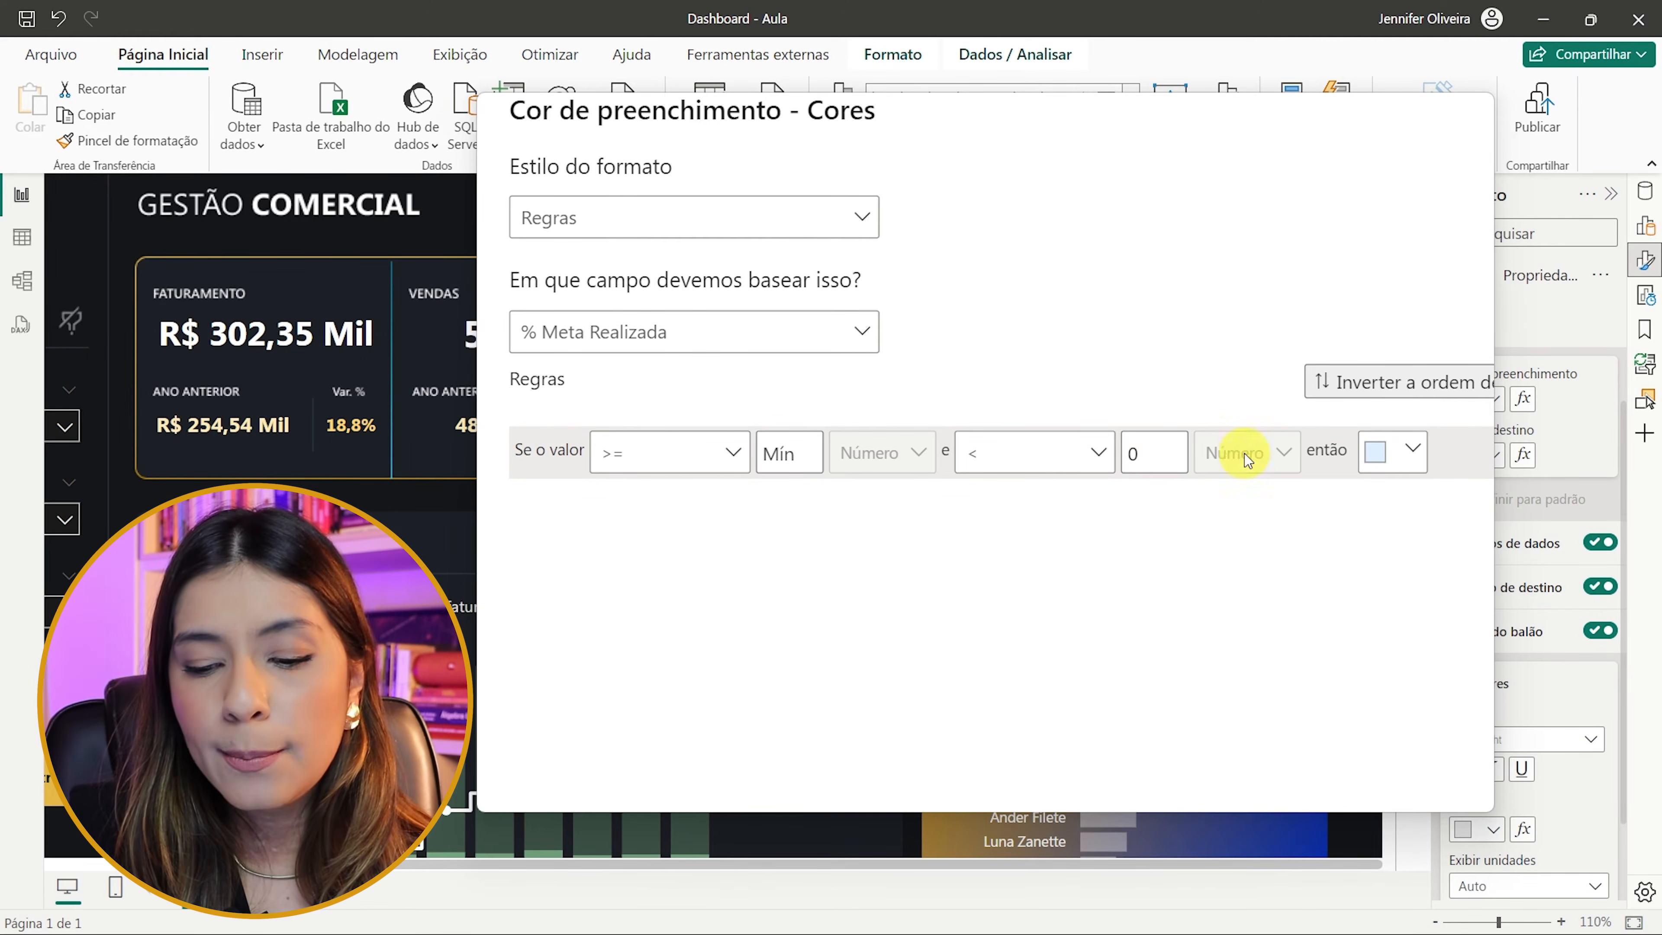
{"action": "left_click", "coordinate": [1152, 452]}
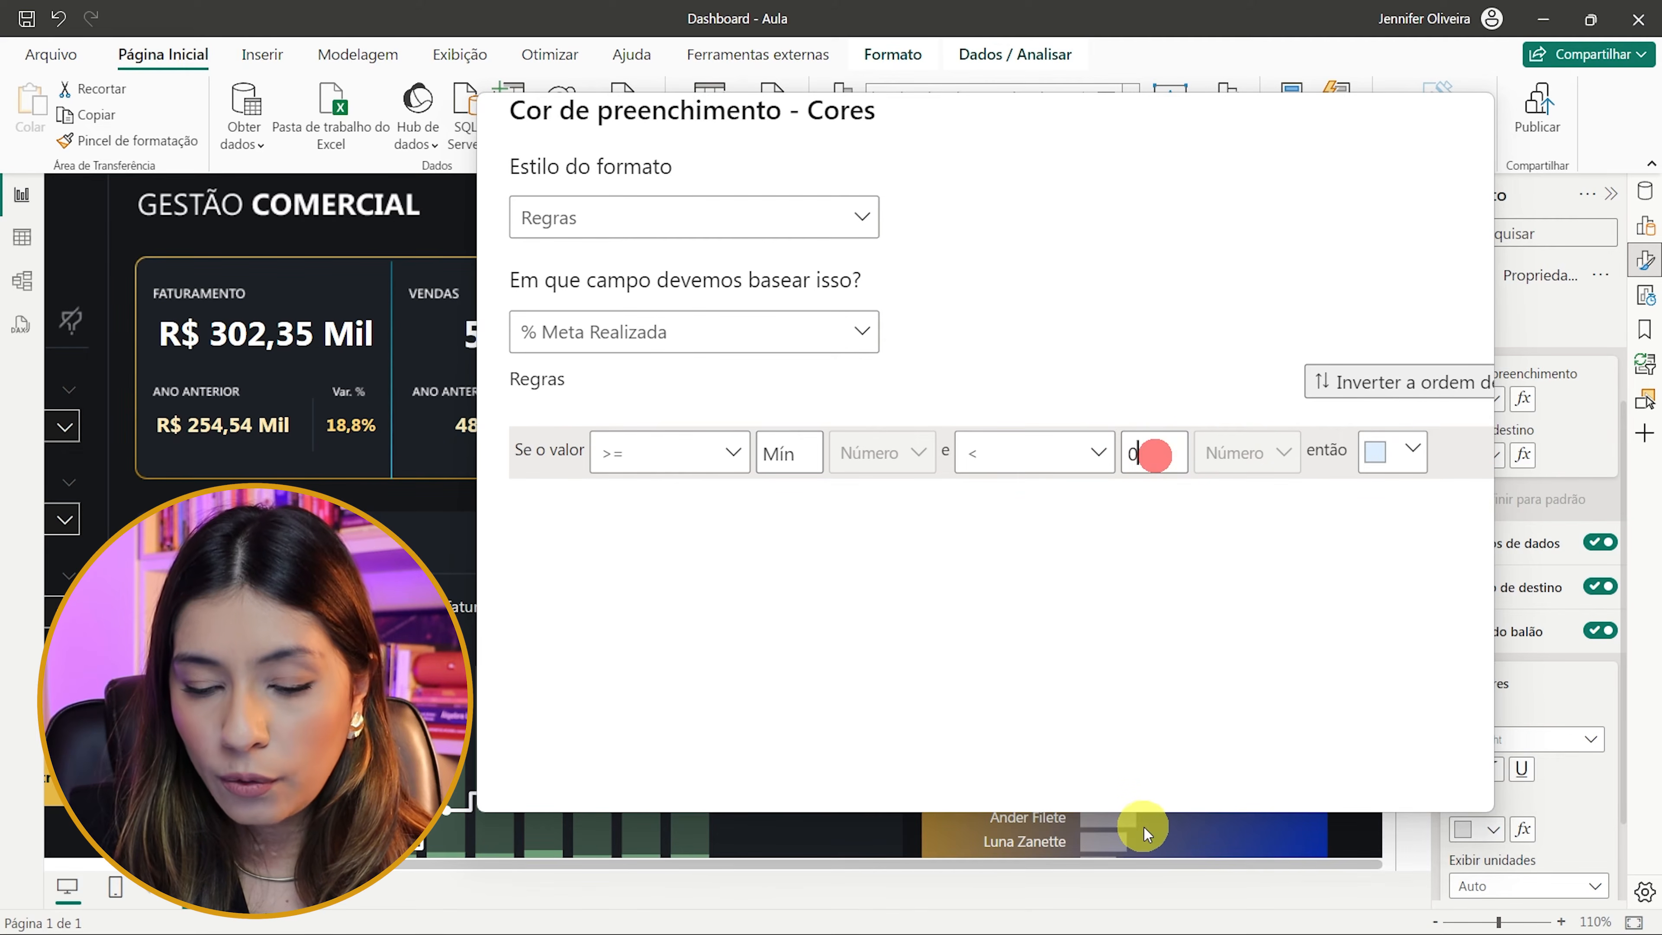
{"action": "type", "text": ".5"}
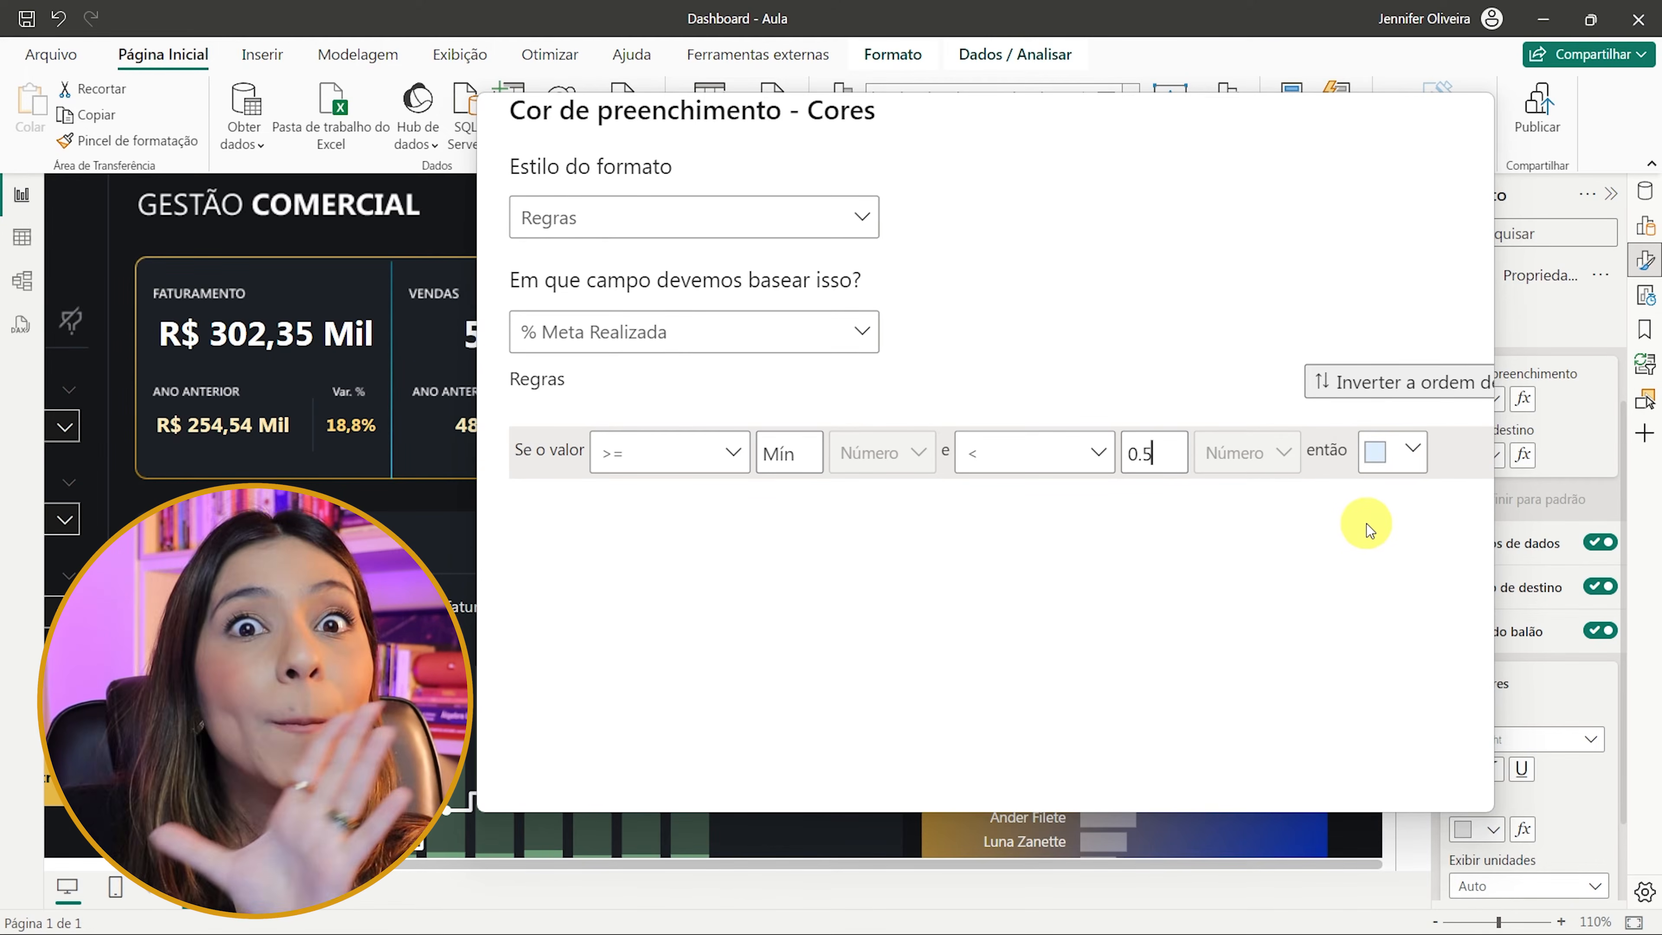
{"action": "left_click", "coordinate": [1381, 465]}
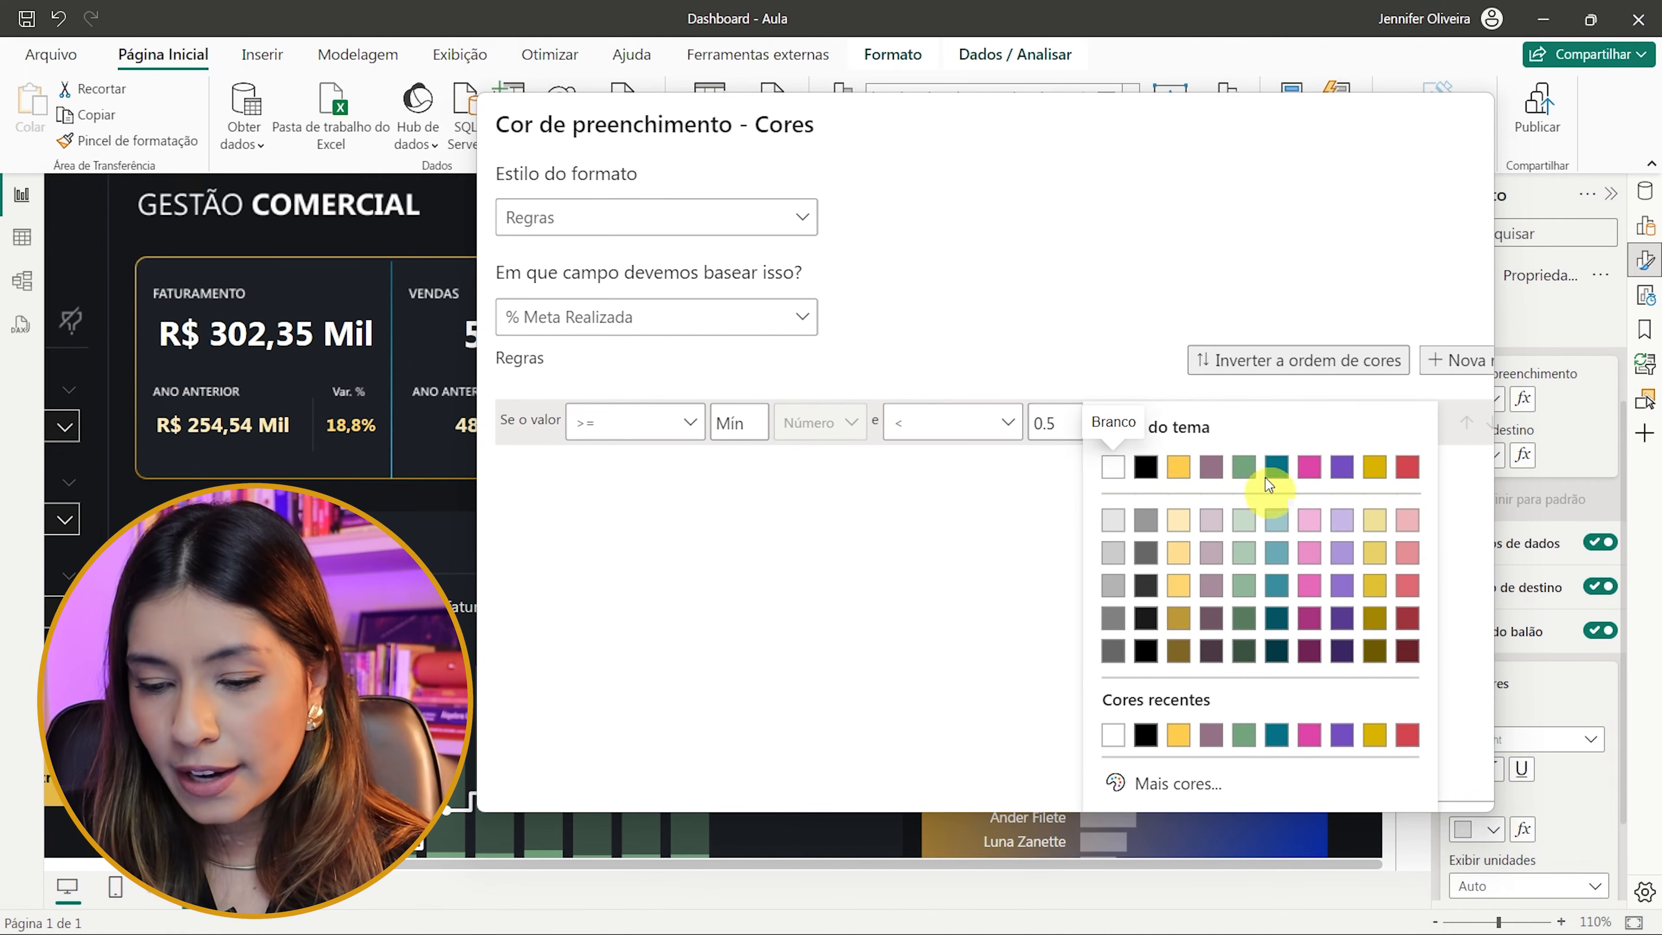
{"action": "left_click", "coordinate": [1408, 584]}
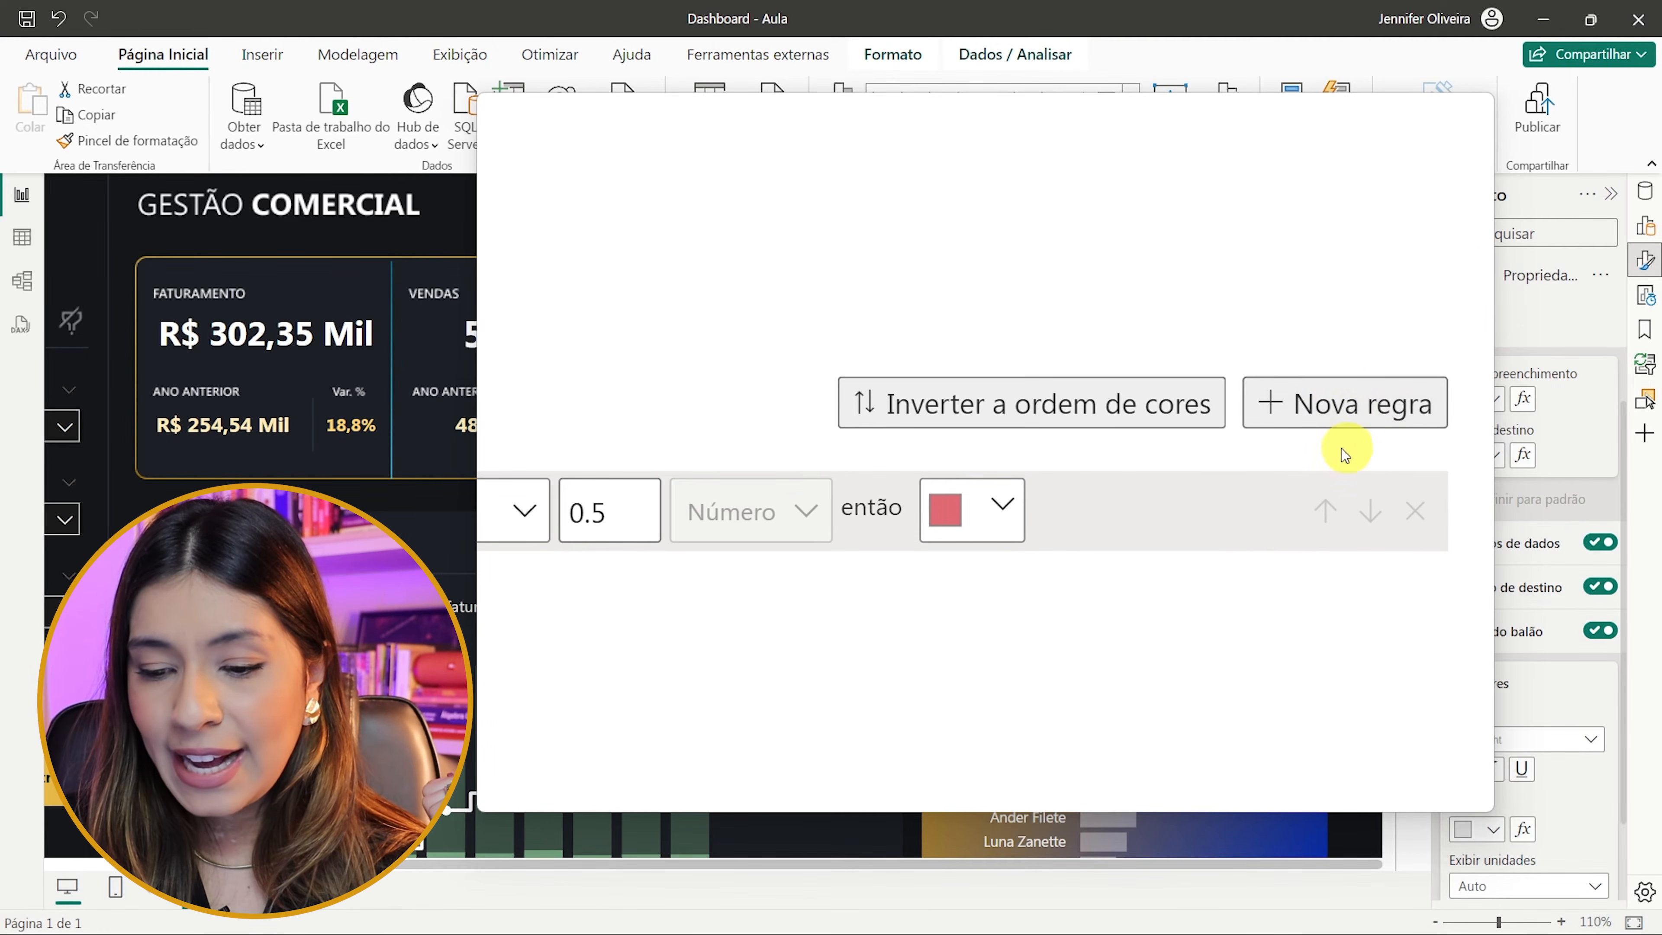
- Add a second rule for values greater than or equal to 0.5 and less than 0.85
{"action": "left_click", "coordinate": [1332, 424]}
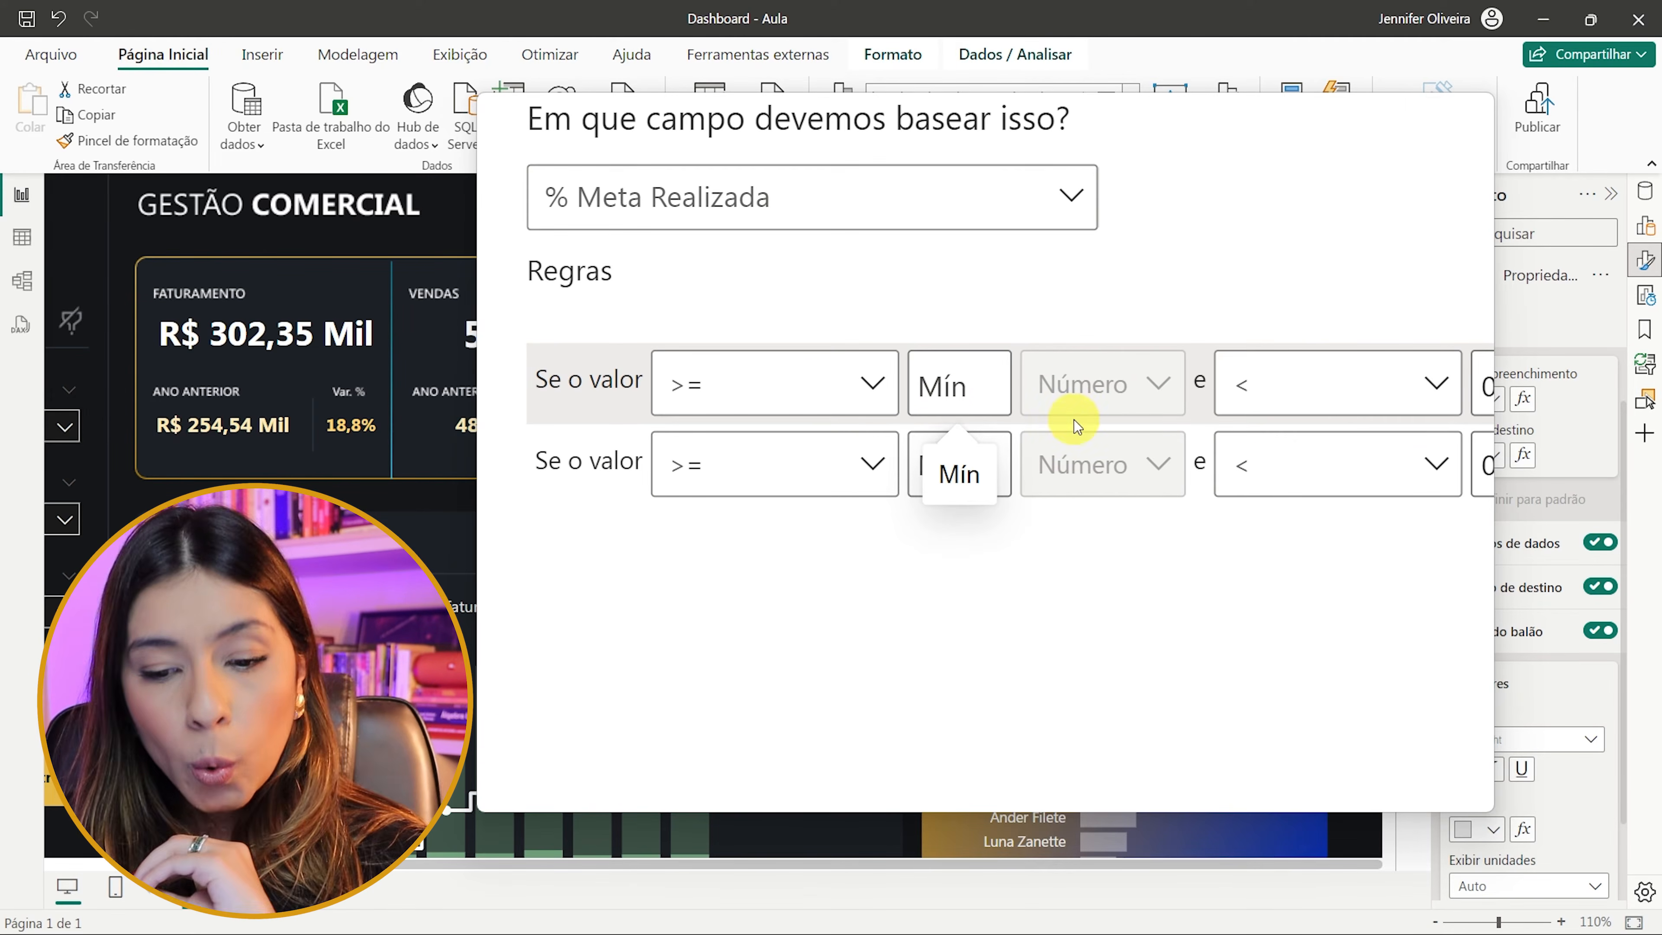
{"action": "left_click", "coordinate": [958, 464]}
{"action": "type", "text": "0.5"}
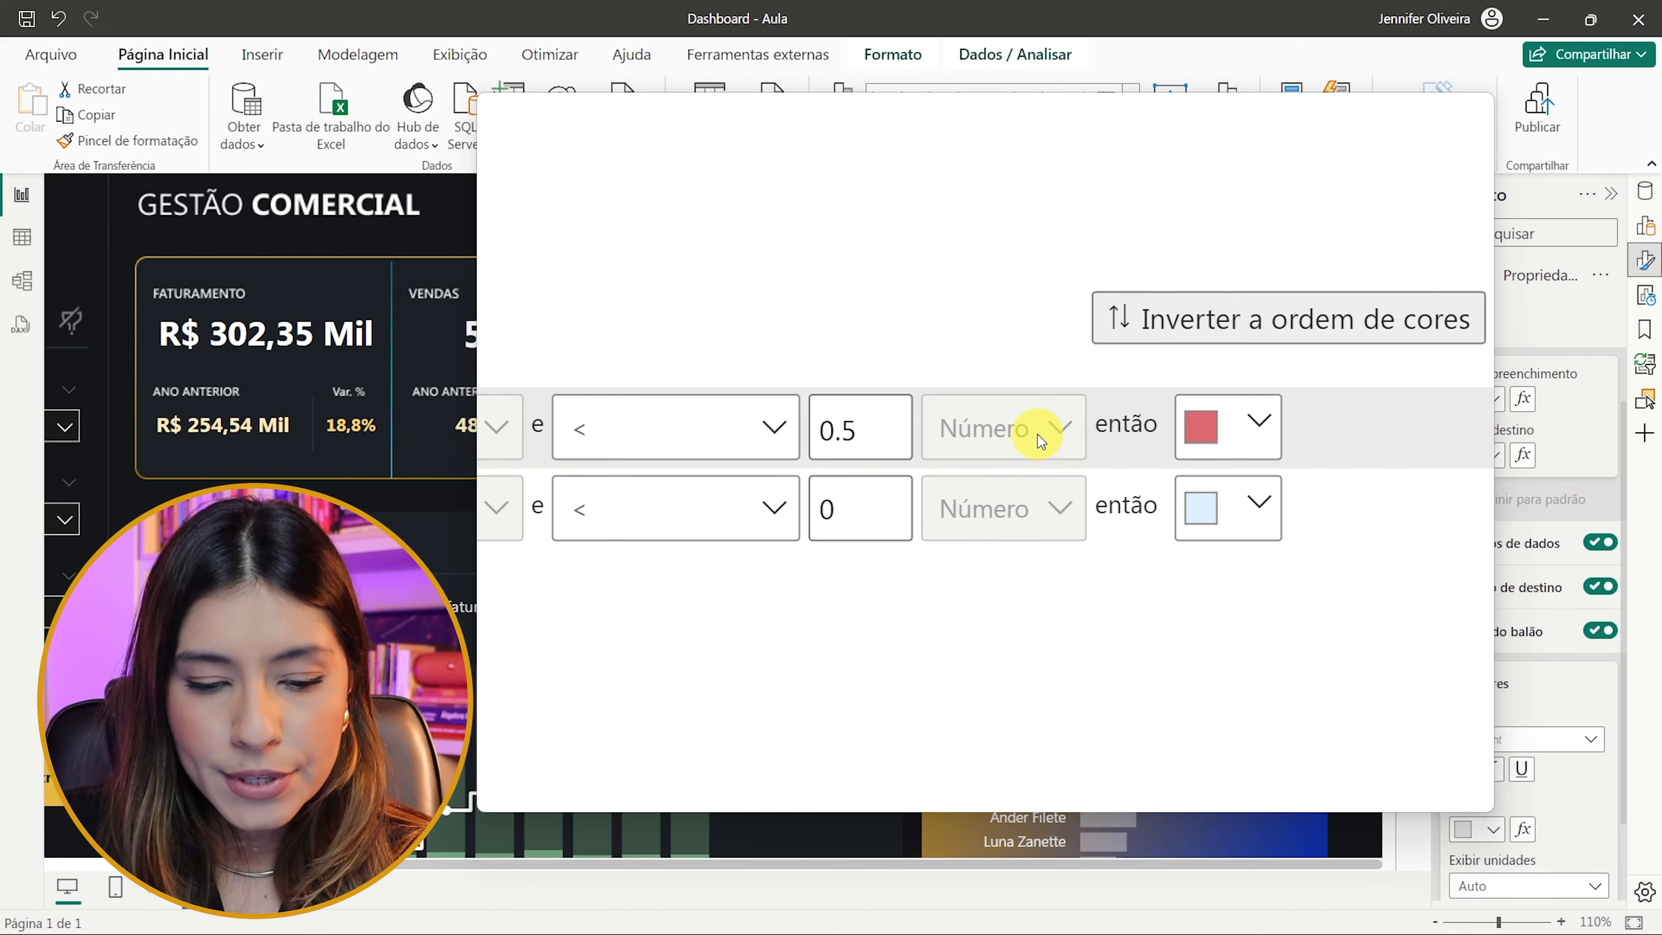
{"action": "scroll", "coordinate": [731, 478], "scroll_direction": "left", "scroll_amount": 5}
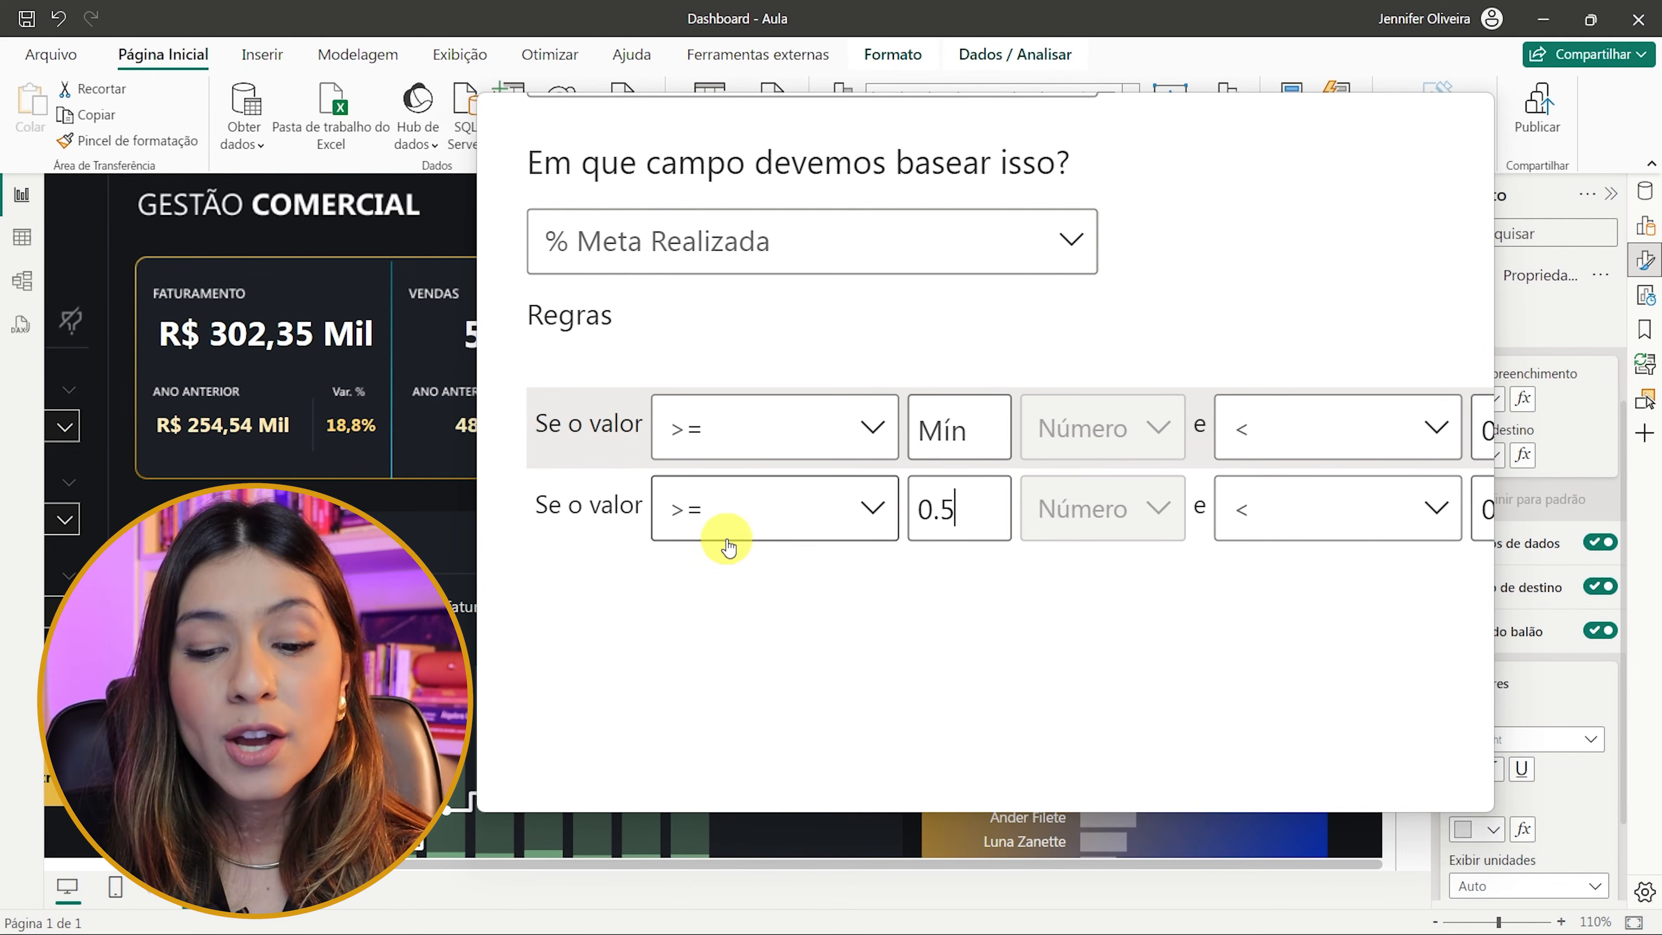
{"action": "scroll", "coordinate": [727, 546], "scroll_direction": "right", "scroll_amount": 4}
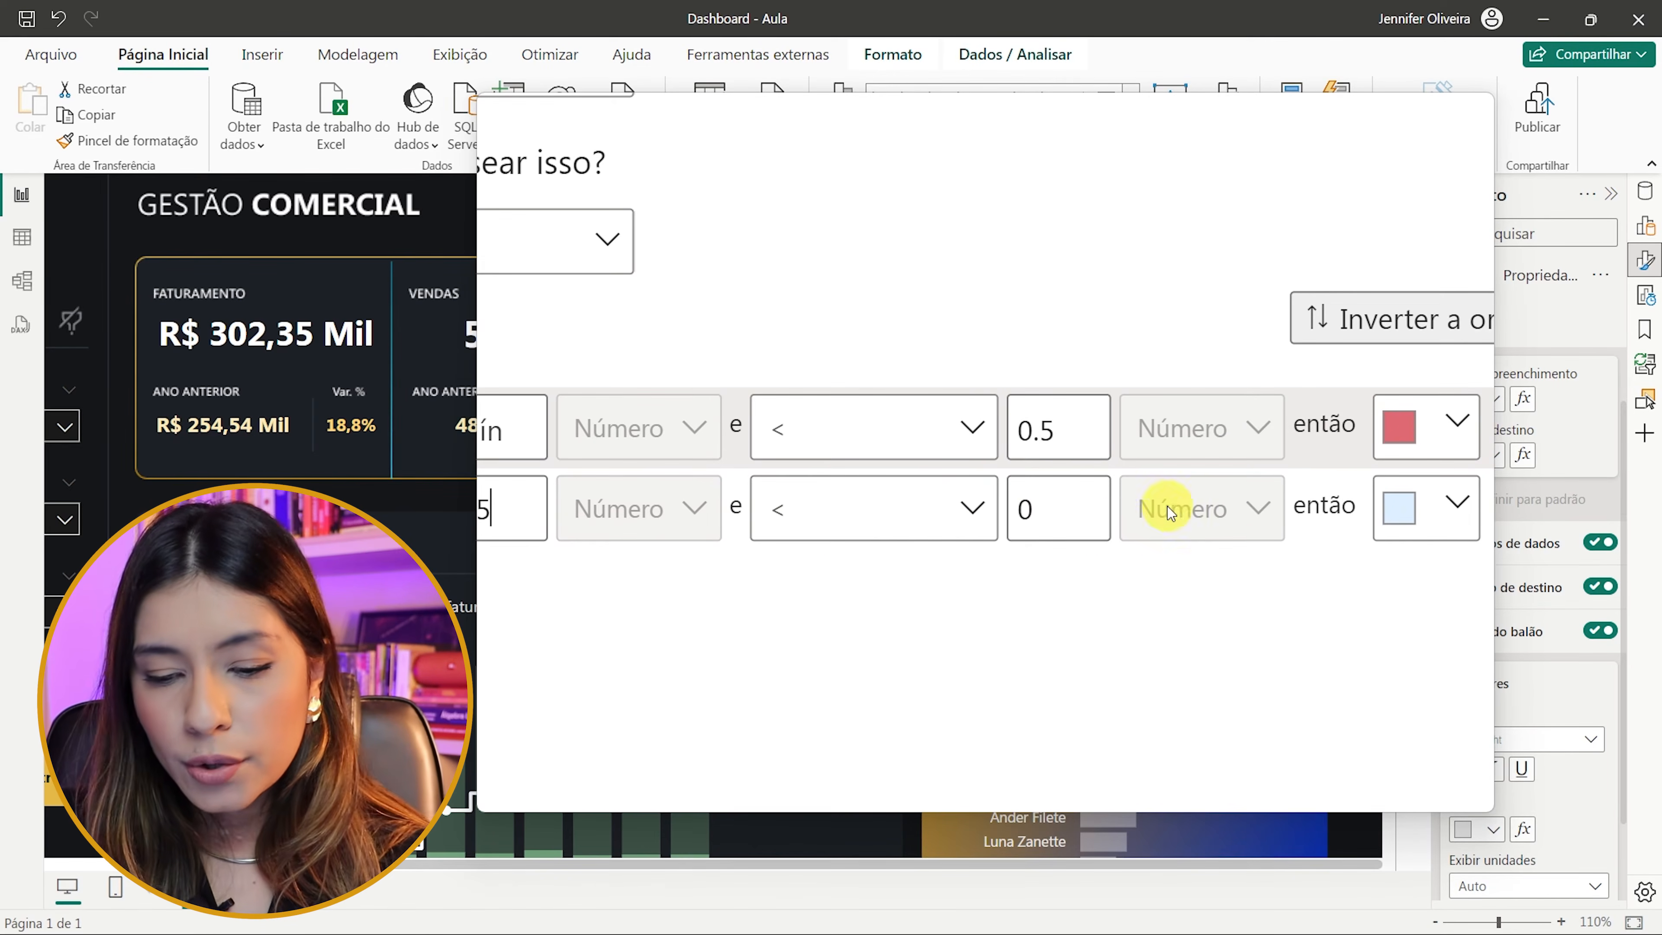
{"action": "left_click", "coordinate": [1075, 512]}
{"action": "type", "text": ".85"}
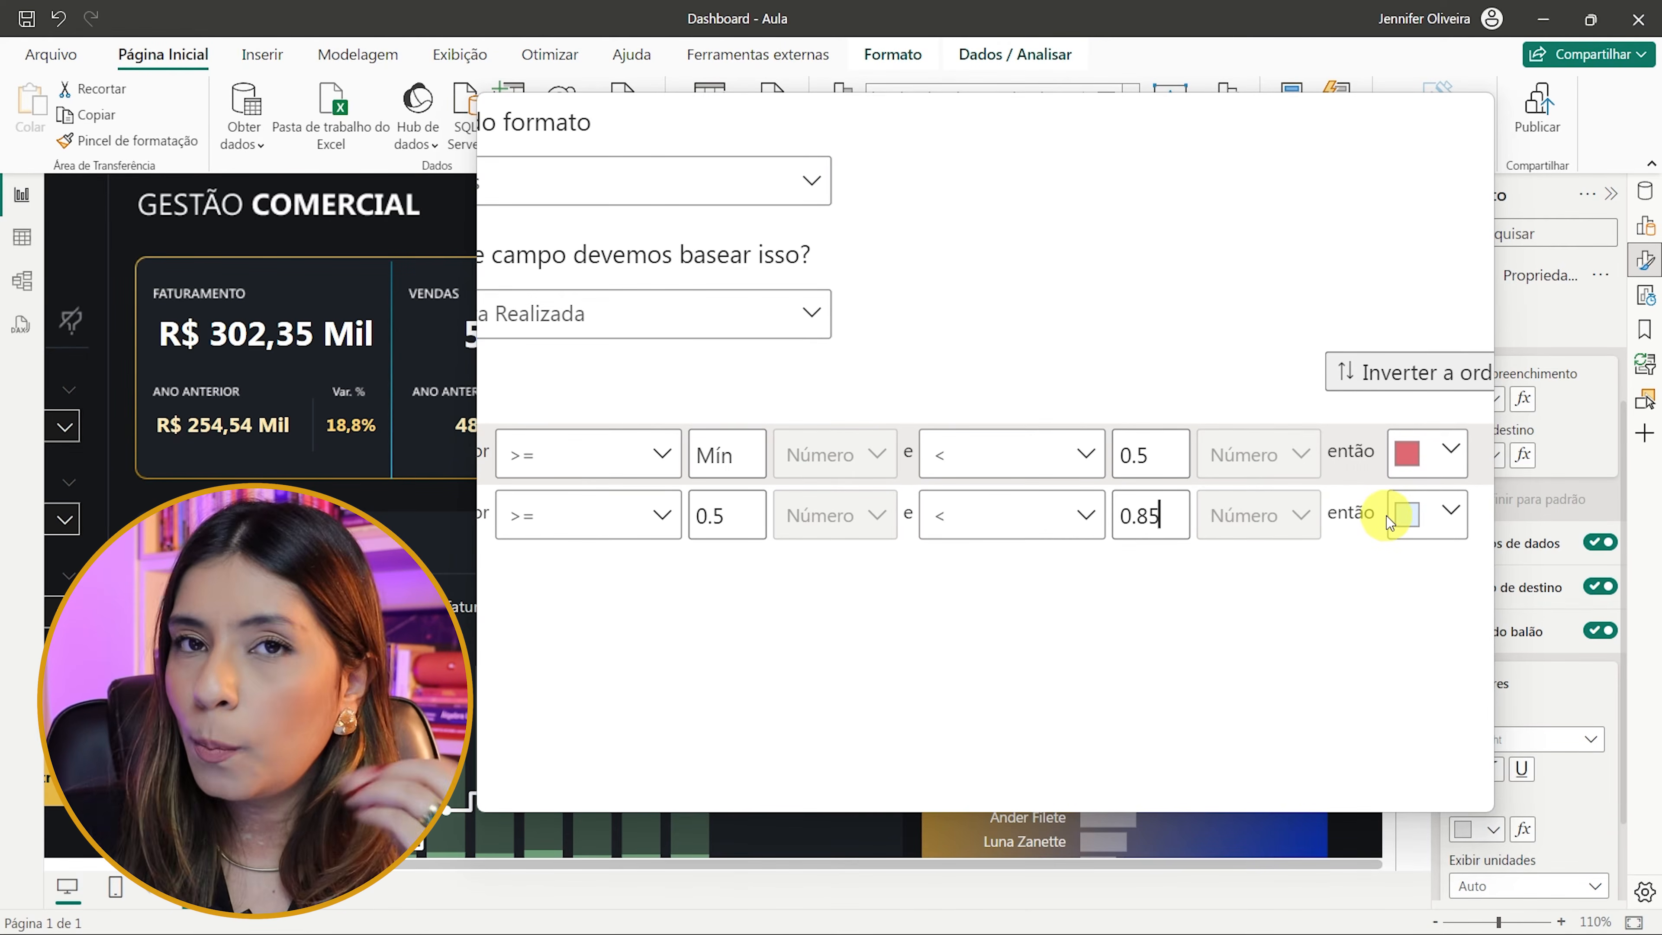
- Give the second rule (0.5 to below 0.85) the custom orange color #D98D1B
{"action": "left_click", "coordinate": [1412, 514]}
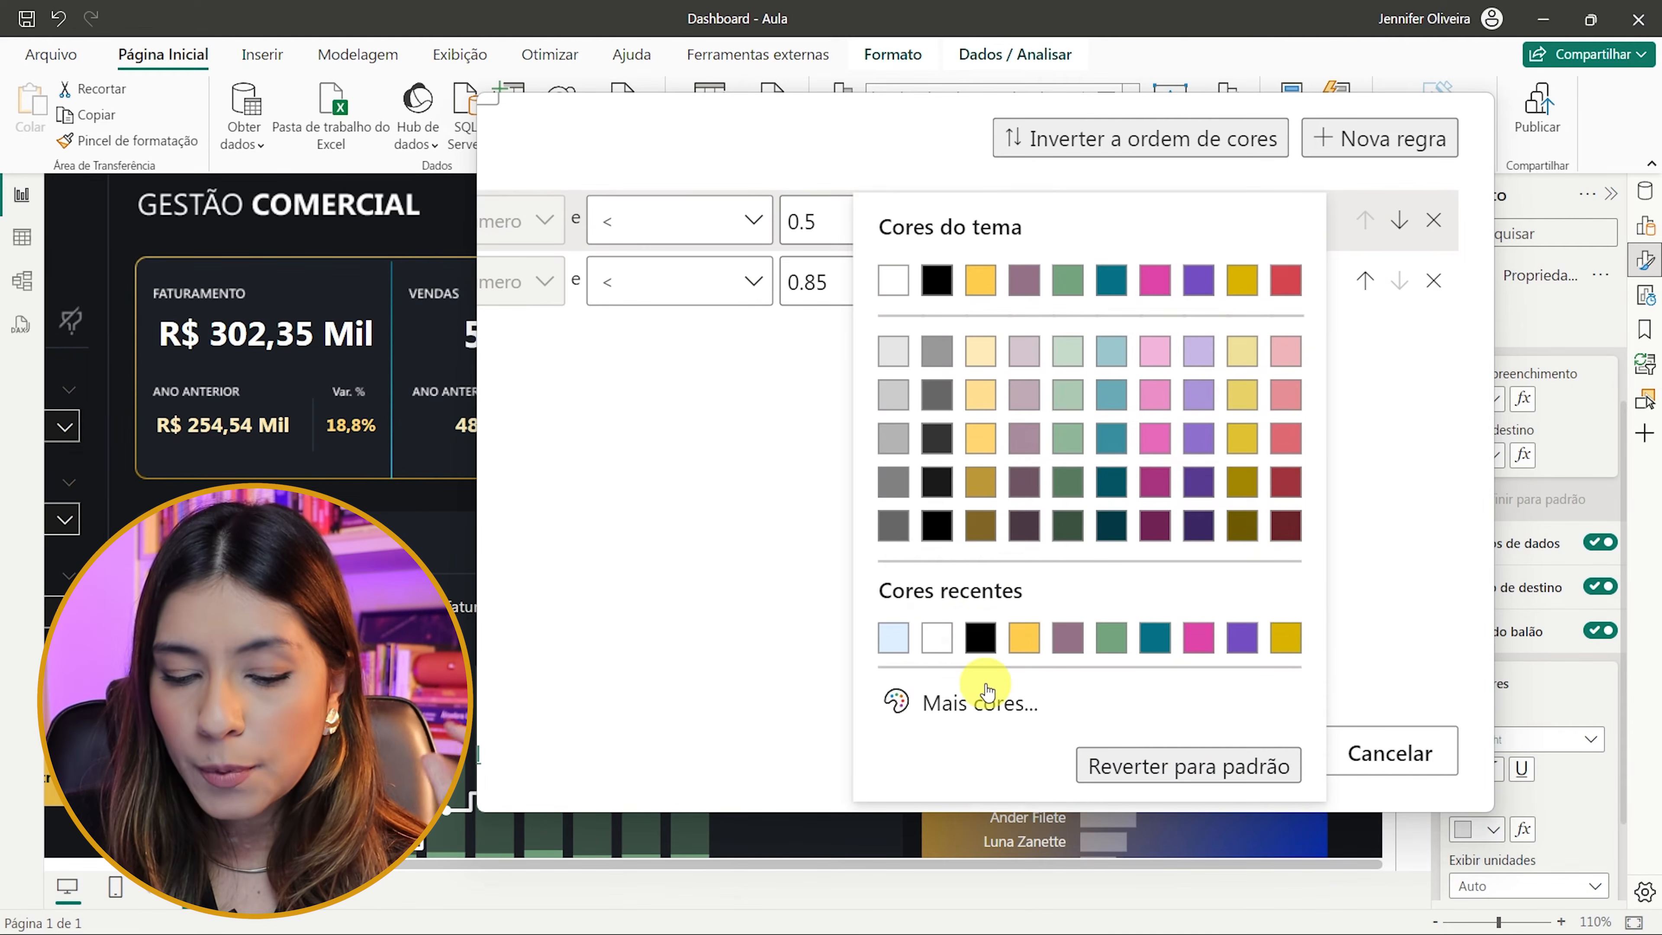
{"action": "left_click", "coordinate": [962, 713]}
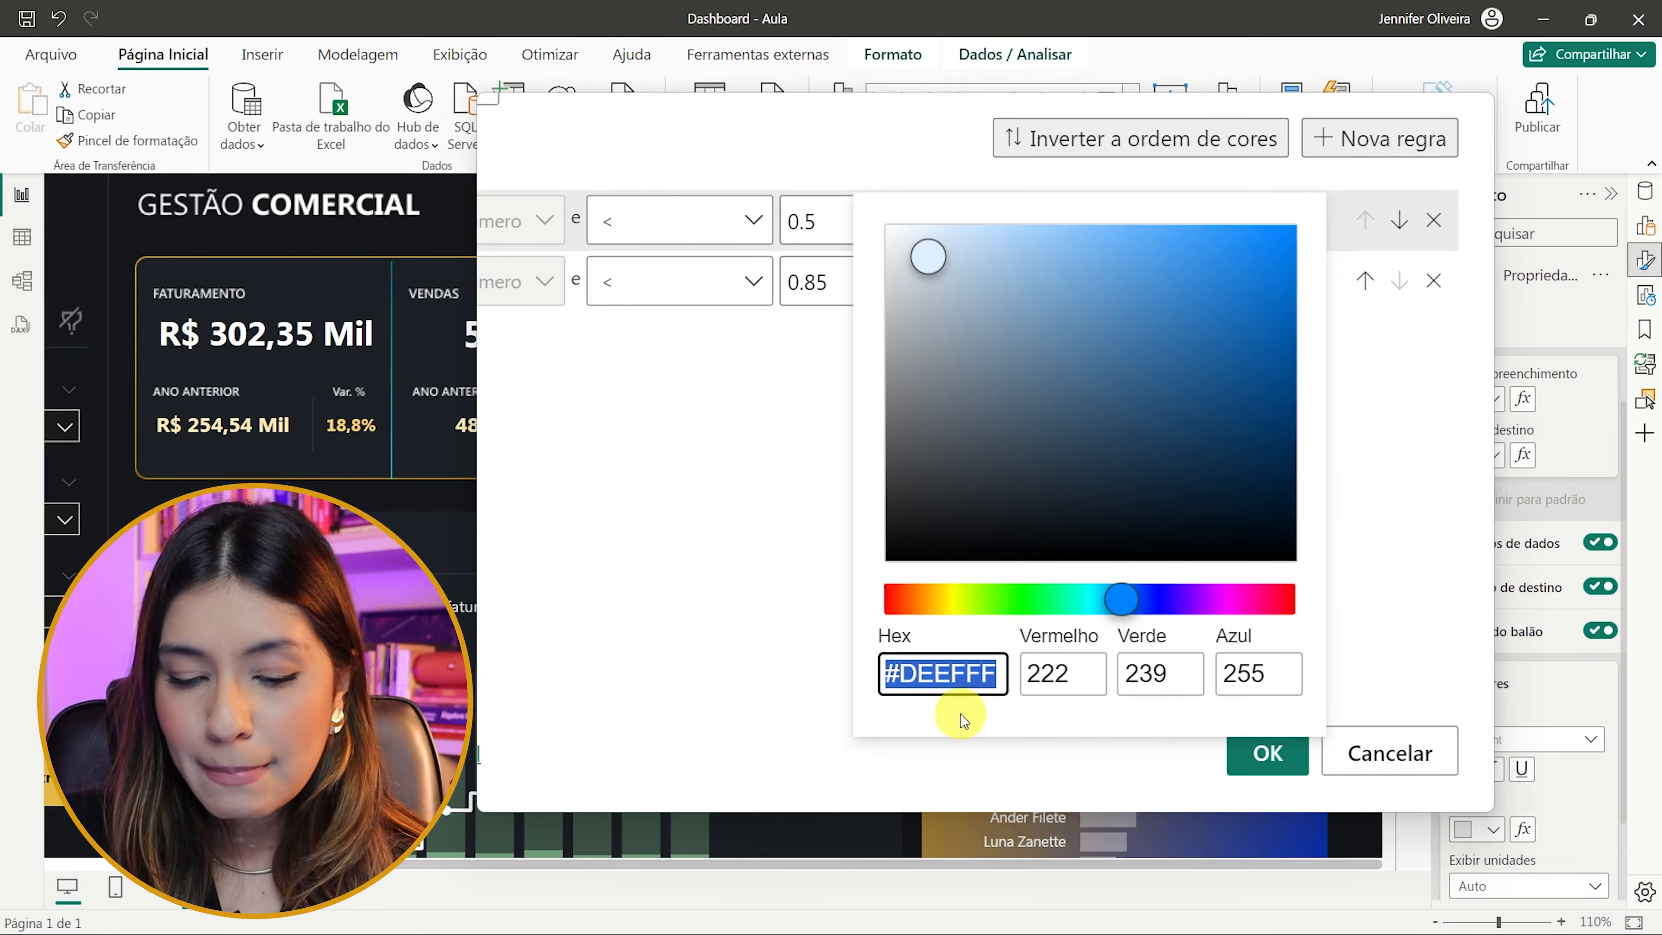
{"action": "left_click_drag", "start_coordinate": [930, 599], "coordinate": [923, 609]}
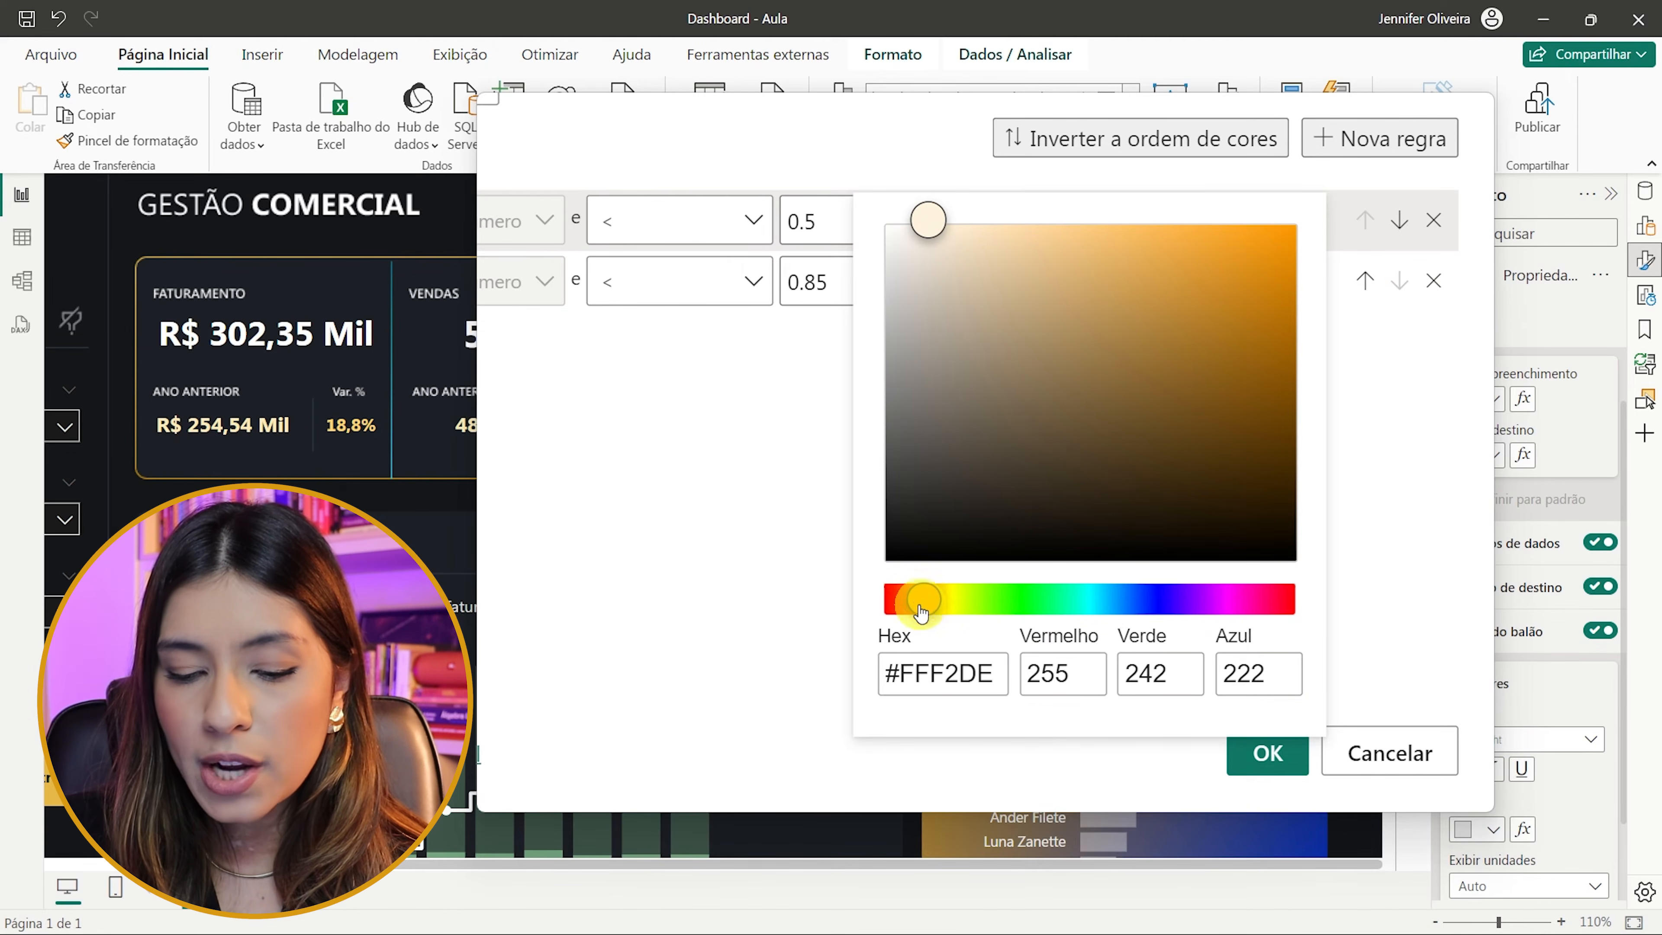
{"action": "left_click_drag", "start_coordinate": [1117, 245], "coordinate": [1235, 271]}
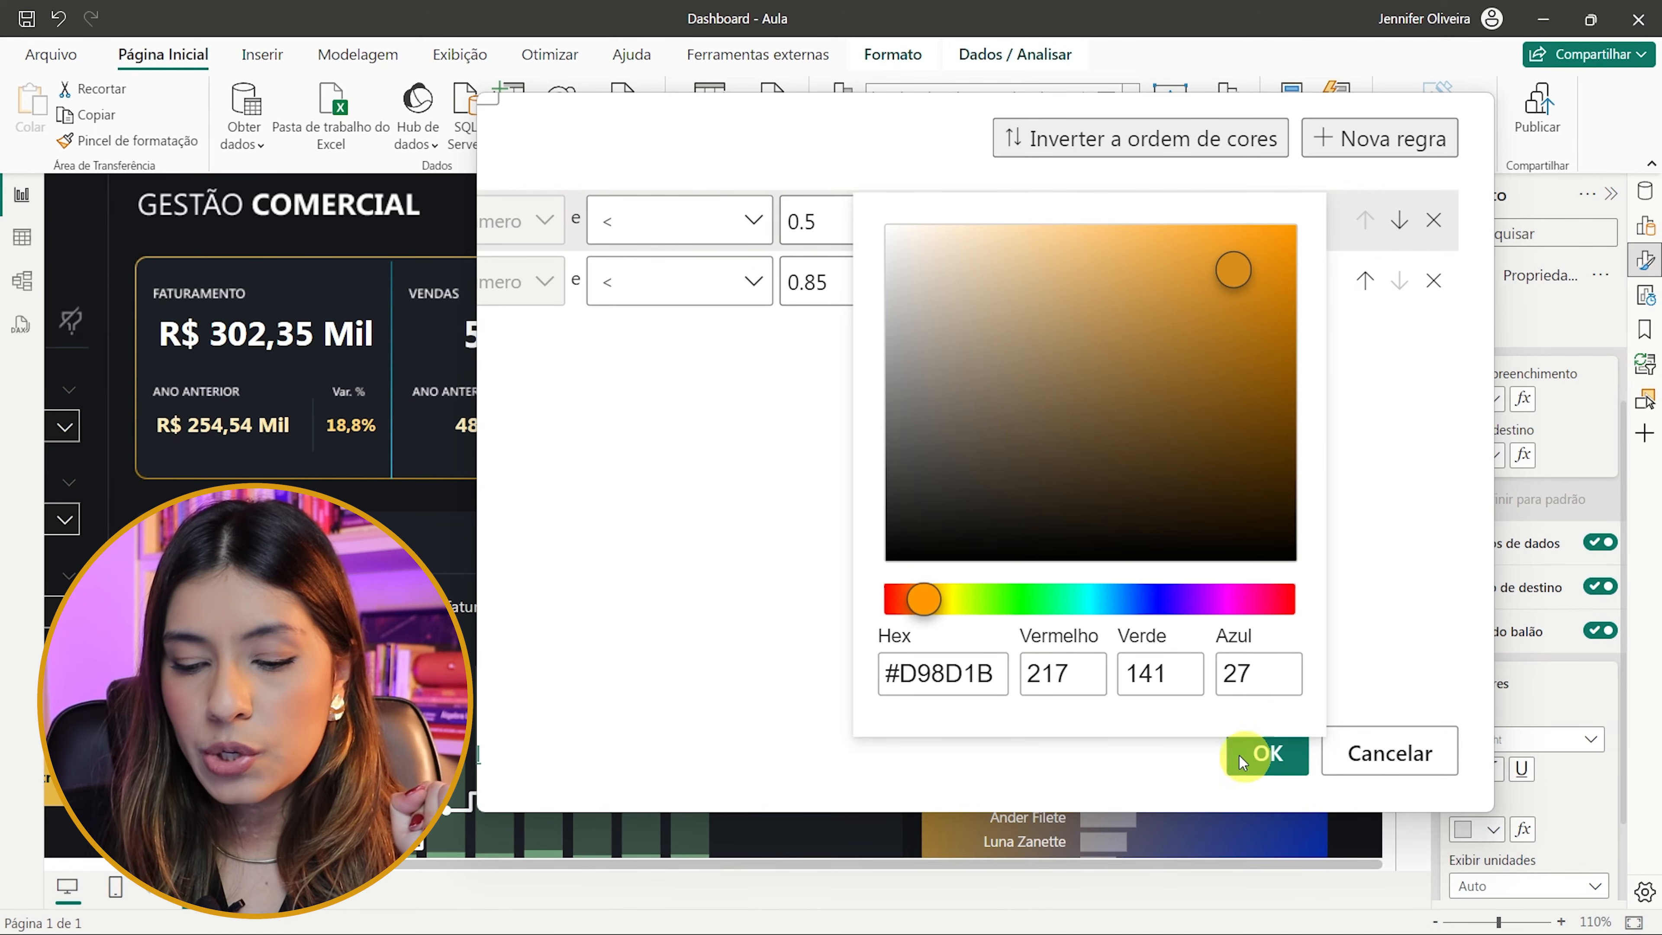
{"action": "left_click", "coordinate": [1274, 759]}
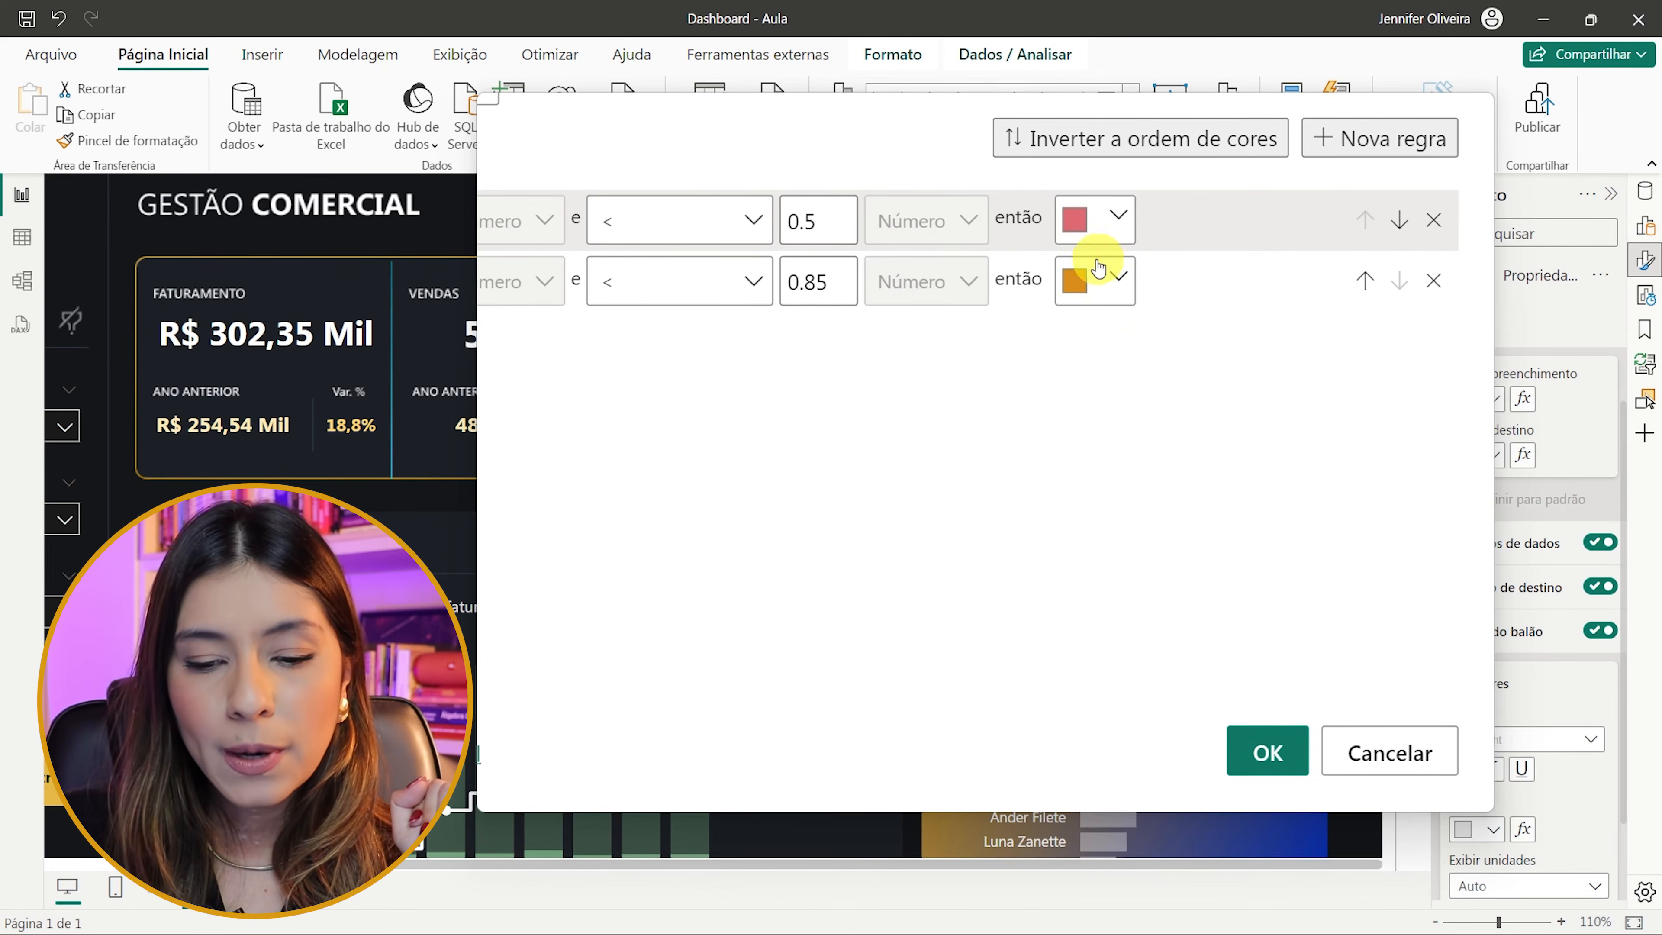
- Add a third rule that starts at values greater than or equal to 0.85
{"action": "scroll", "coordinate": [1102, 269], "scroll_direction": "up", "scroll_amount": 1}
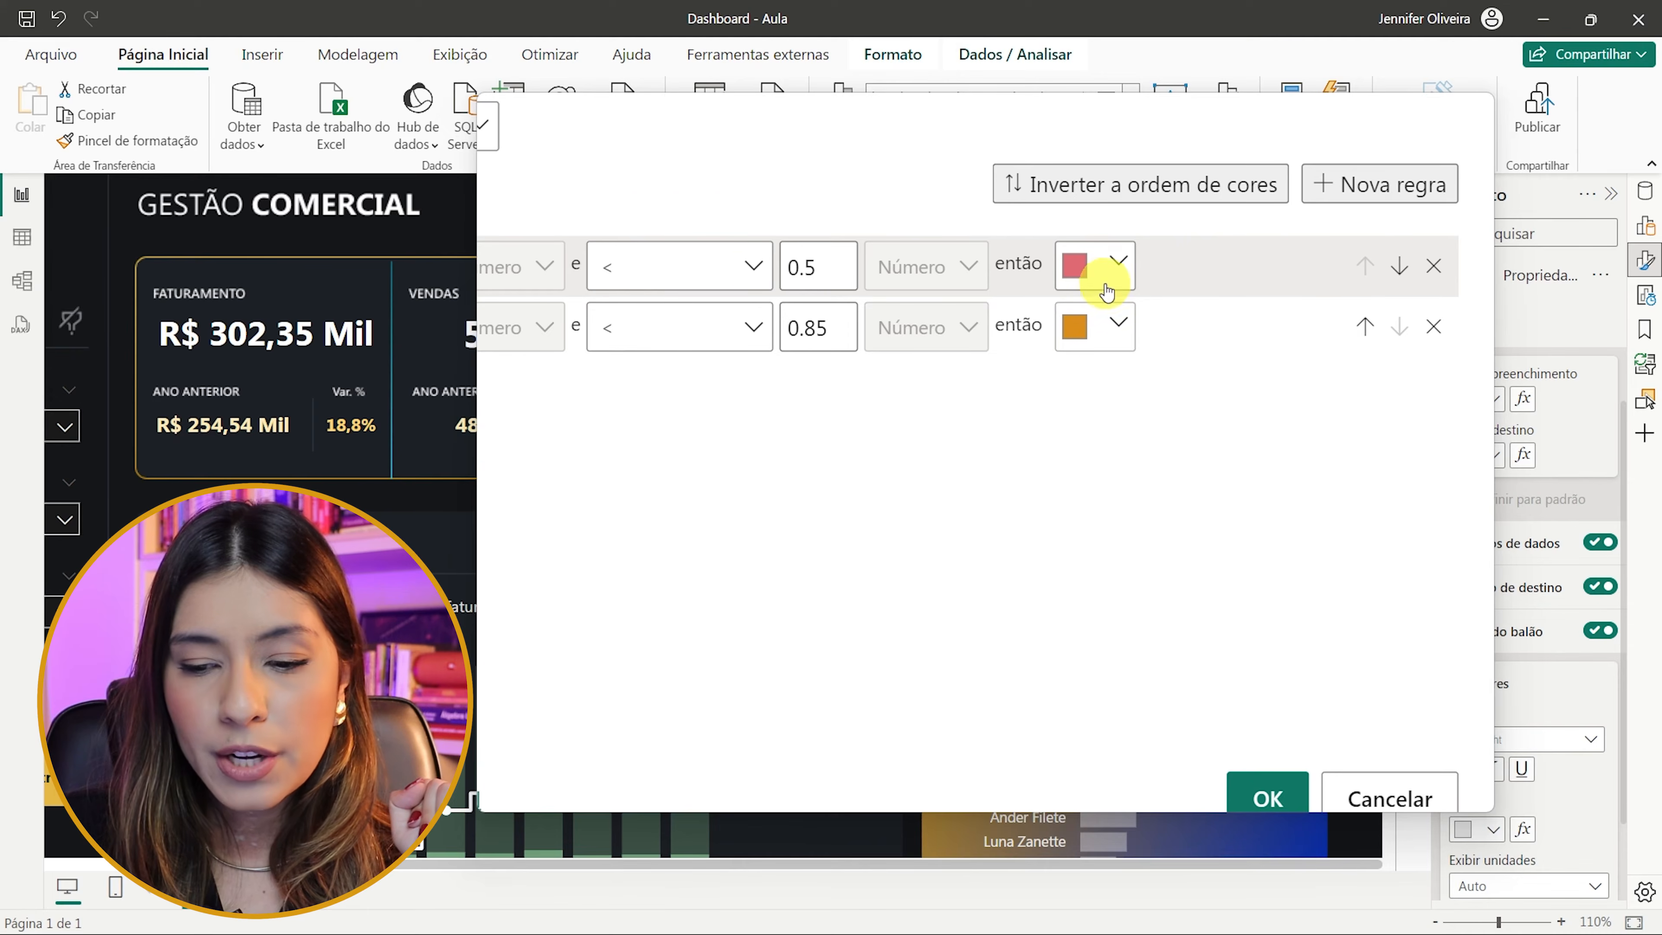
{"action": "left_click", "coordinate": [1407, 200]}
{"action": "scroll", "coordinate": [1116, 281], "scroll_direction": "left", "scroll_amount": 6}
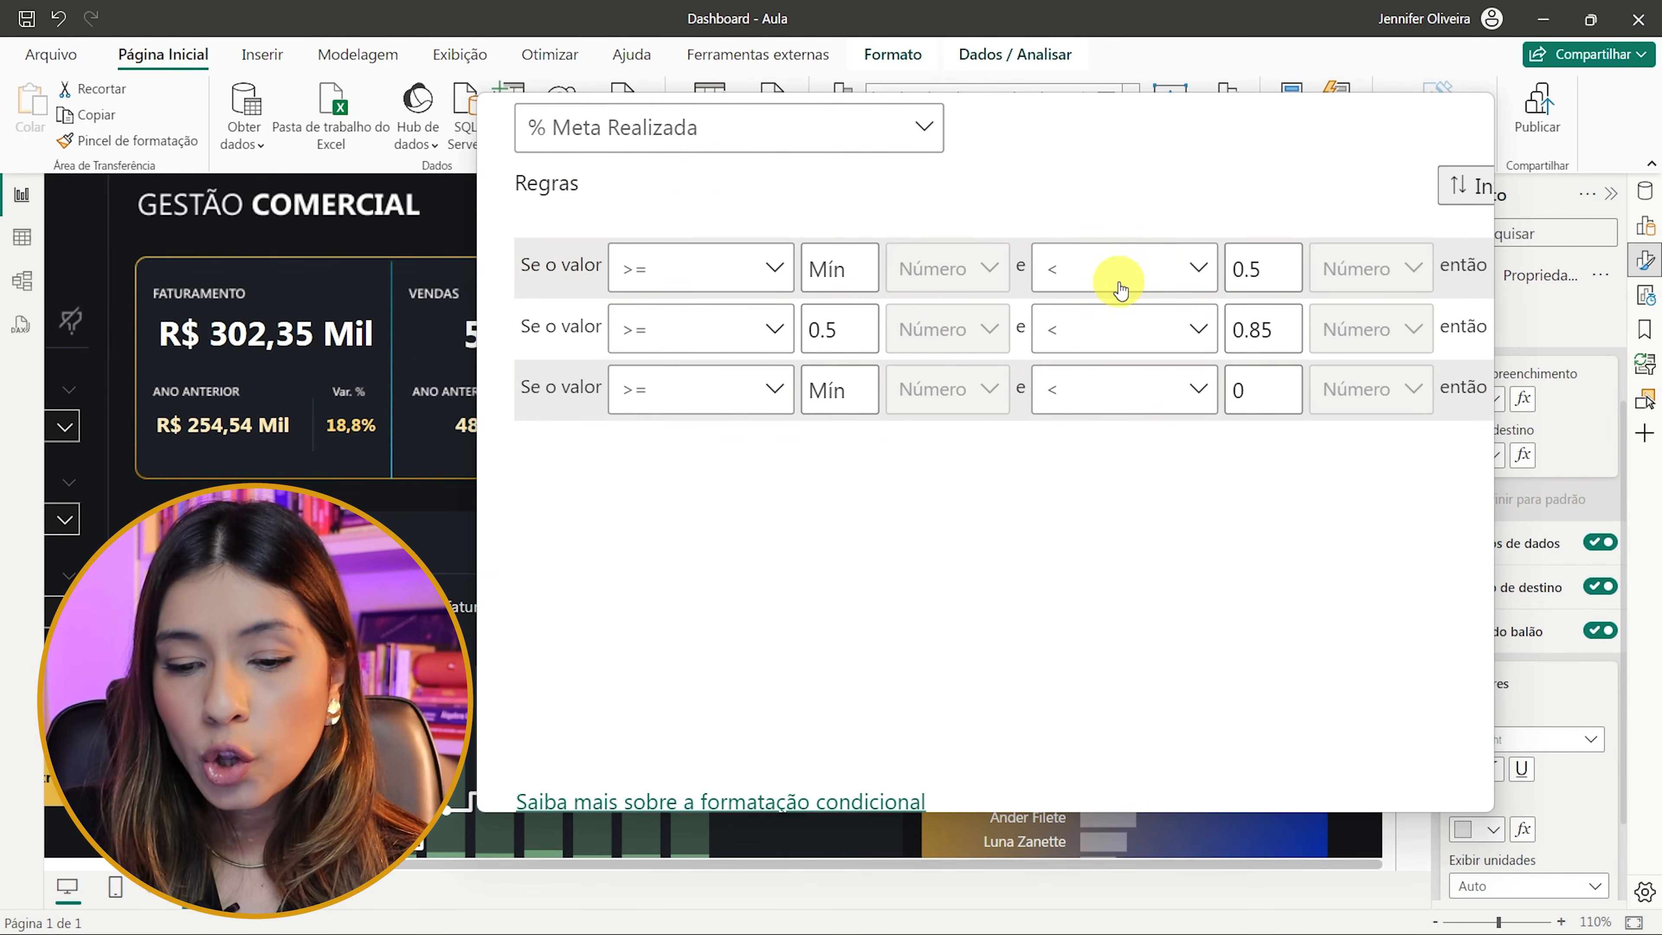
{"action": "scroll", "coordinate": [1005, 398], "scroll_direction": "right", "scroll_amount": 1}
{"action": "scroll", "coordinate": [1007, 401], "scroll_direction": "left", "scroll_amount": 2}
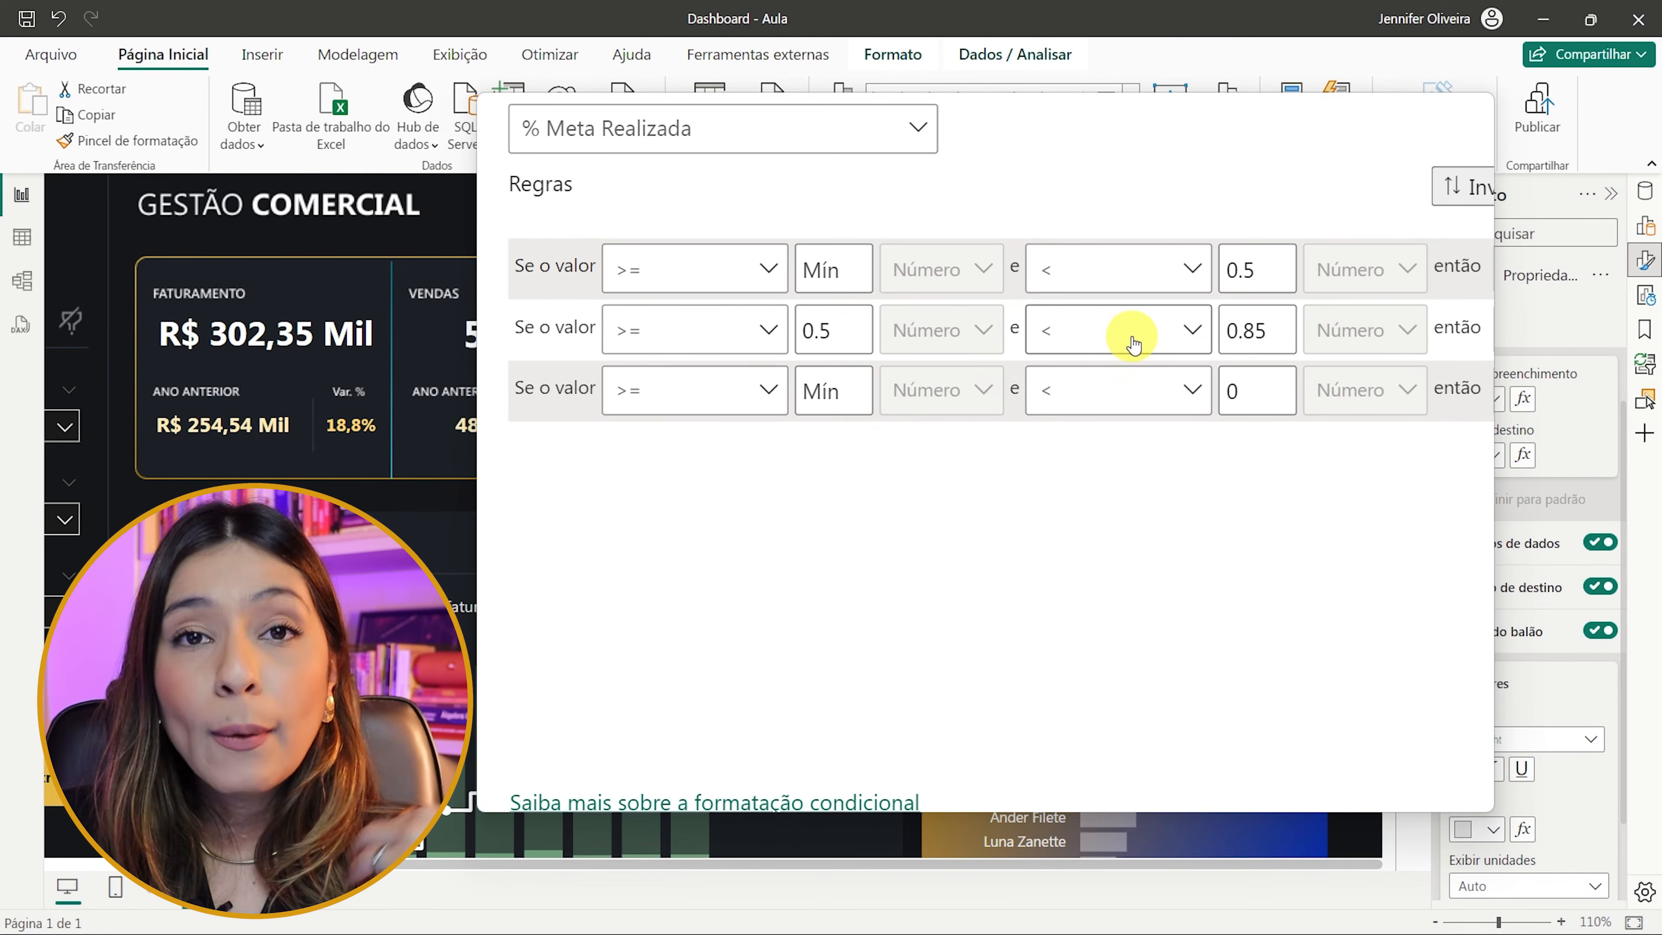
{"action": "scroll", "coordinate": [1196, 334], "scroll_direction": "right", "scroll_amount": 5}
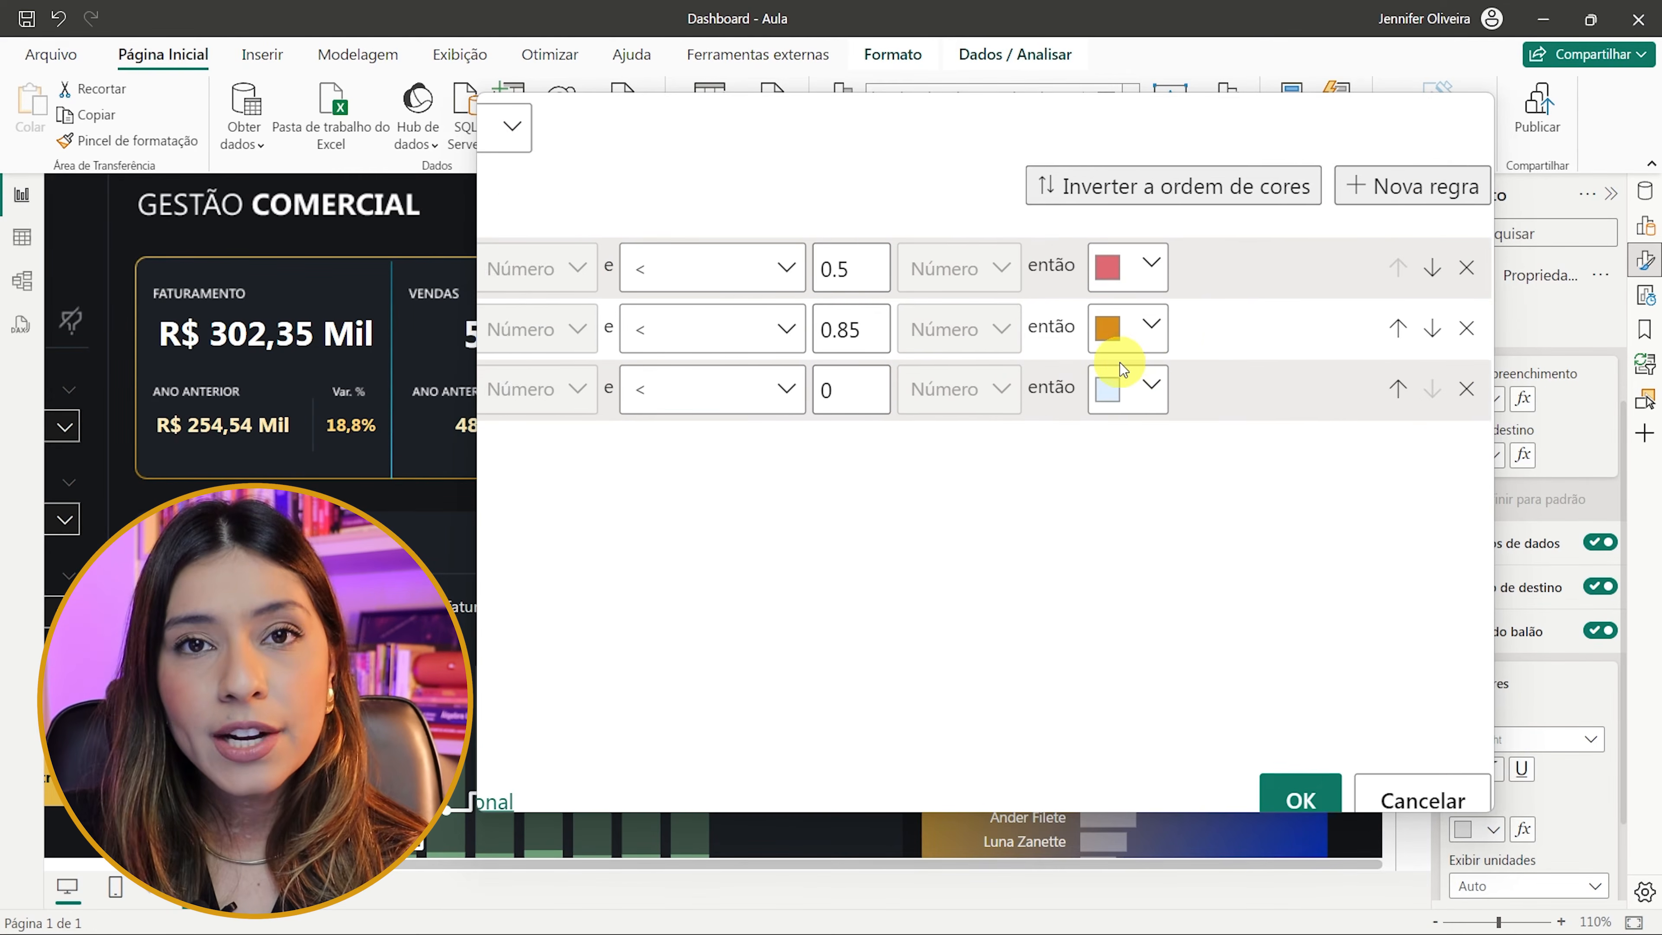
{"action": "scroll", "coordinate": [1120, 362], "scroll_direction": "left", "scroll_amount": 5}
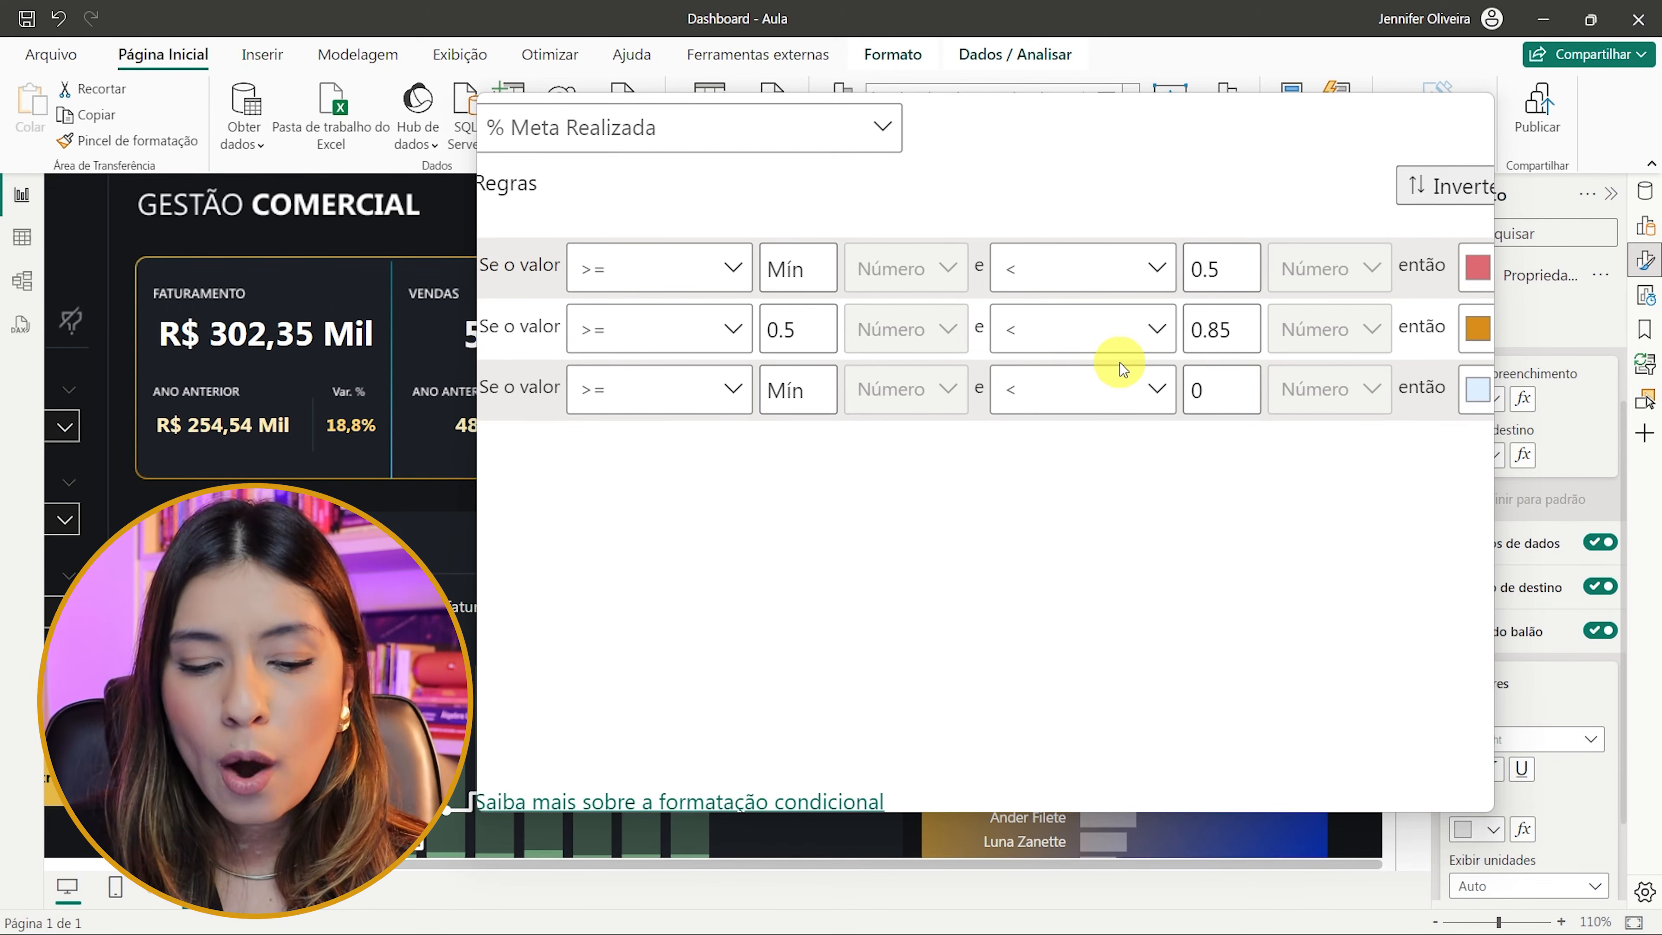
{"action": "left_click", "coordinate": [810, 390]}
{"action": "type", "text": "0.85"}
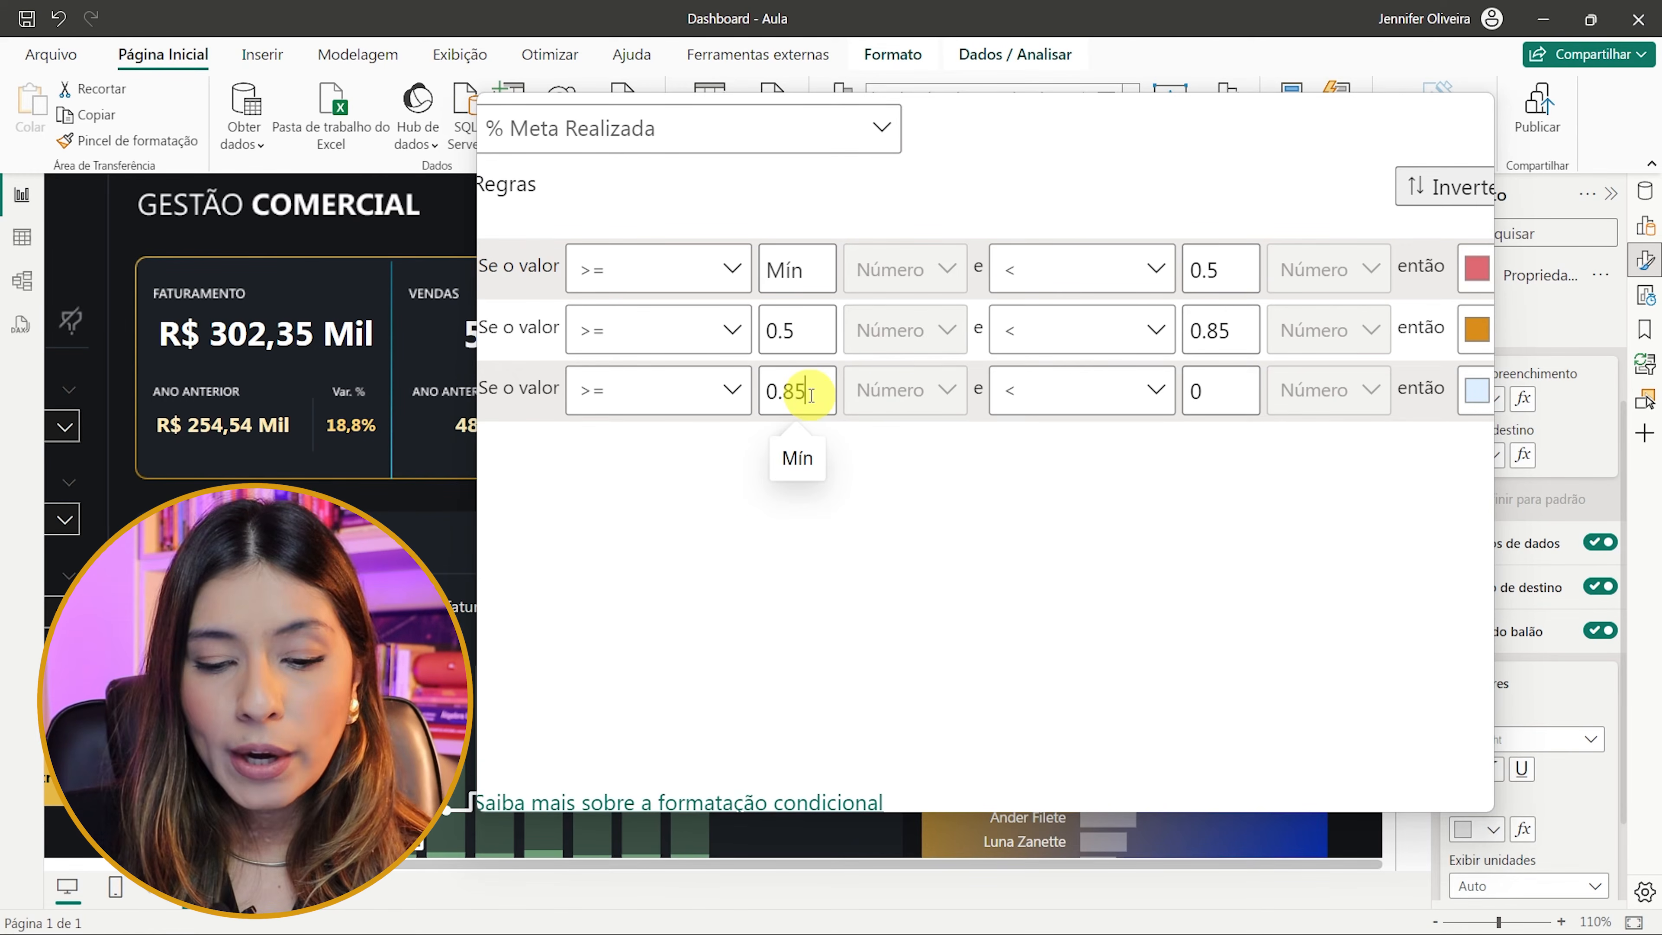
- Set the third rule's upper limit to below 1 and give it a light yellow theme color
{"action": "left_click", "coordinate": [768, 511]}
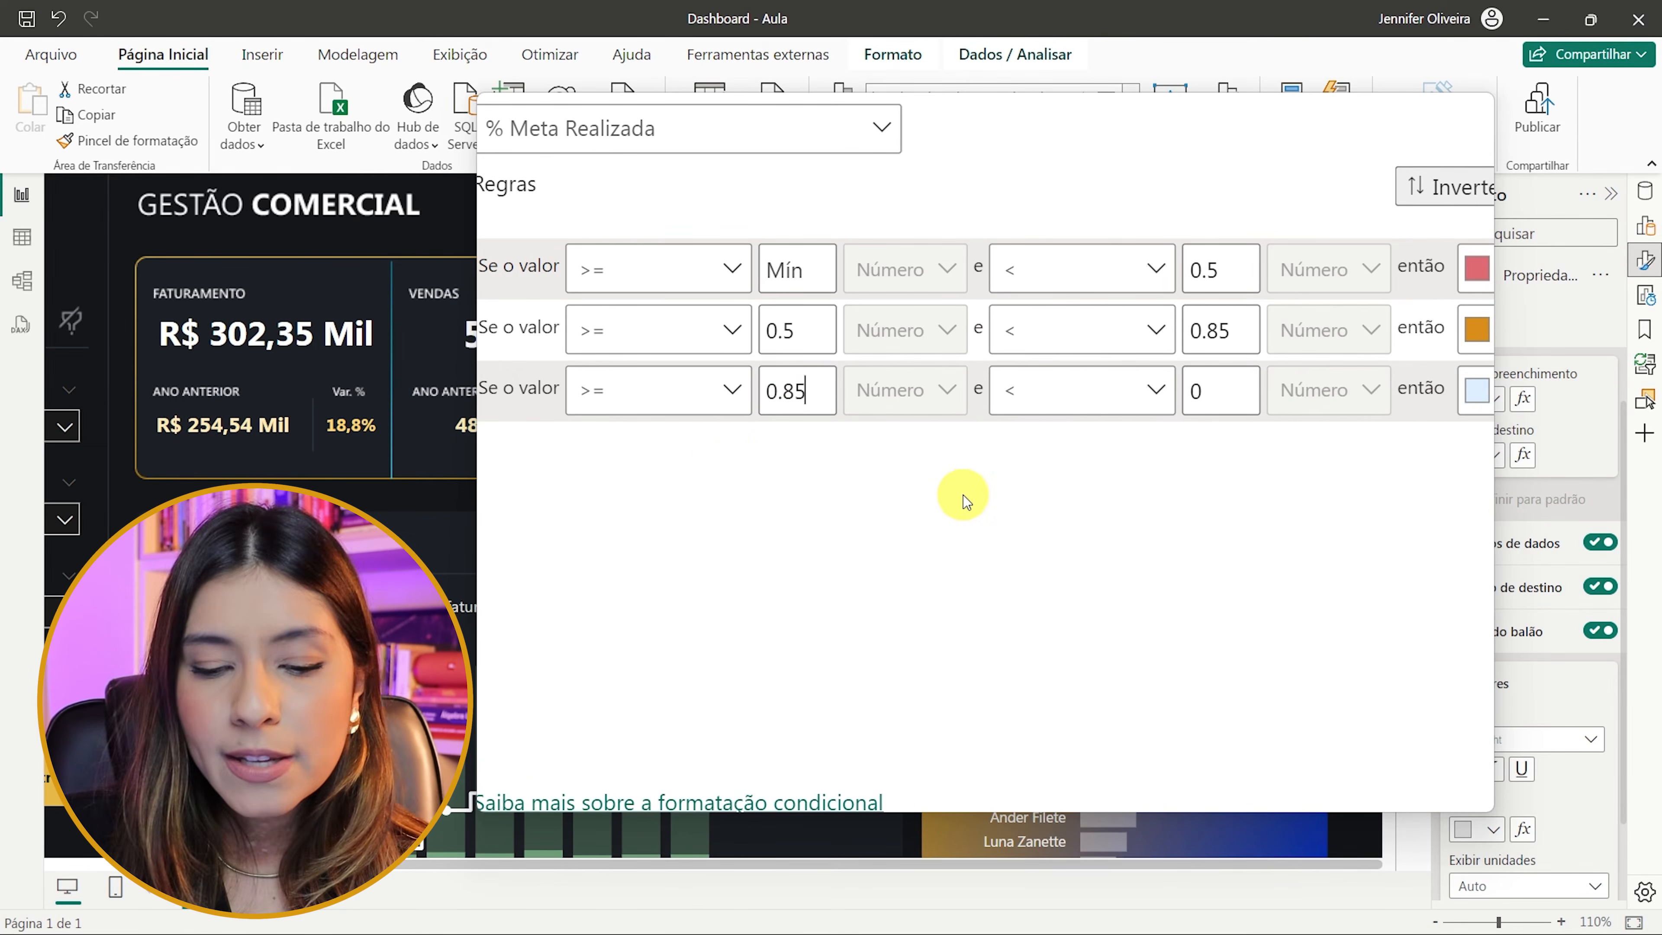
{"action": "scroll", "coordinate": [975, 495], "scroll_direction": "right", "scroll_amount": 2}
{"action": "left_click", "coordinate": [1086, 393]}
{"action": "type", "text": "1"}
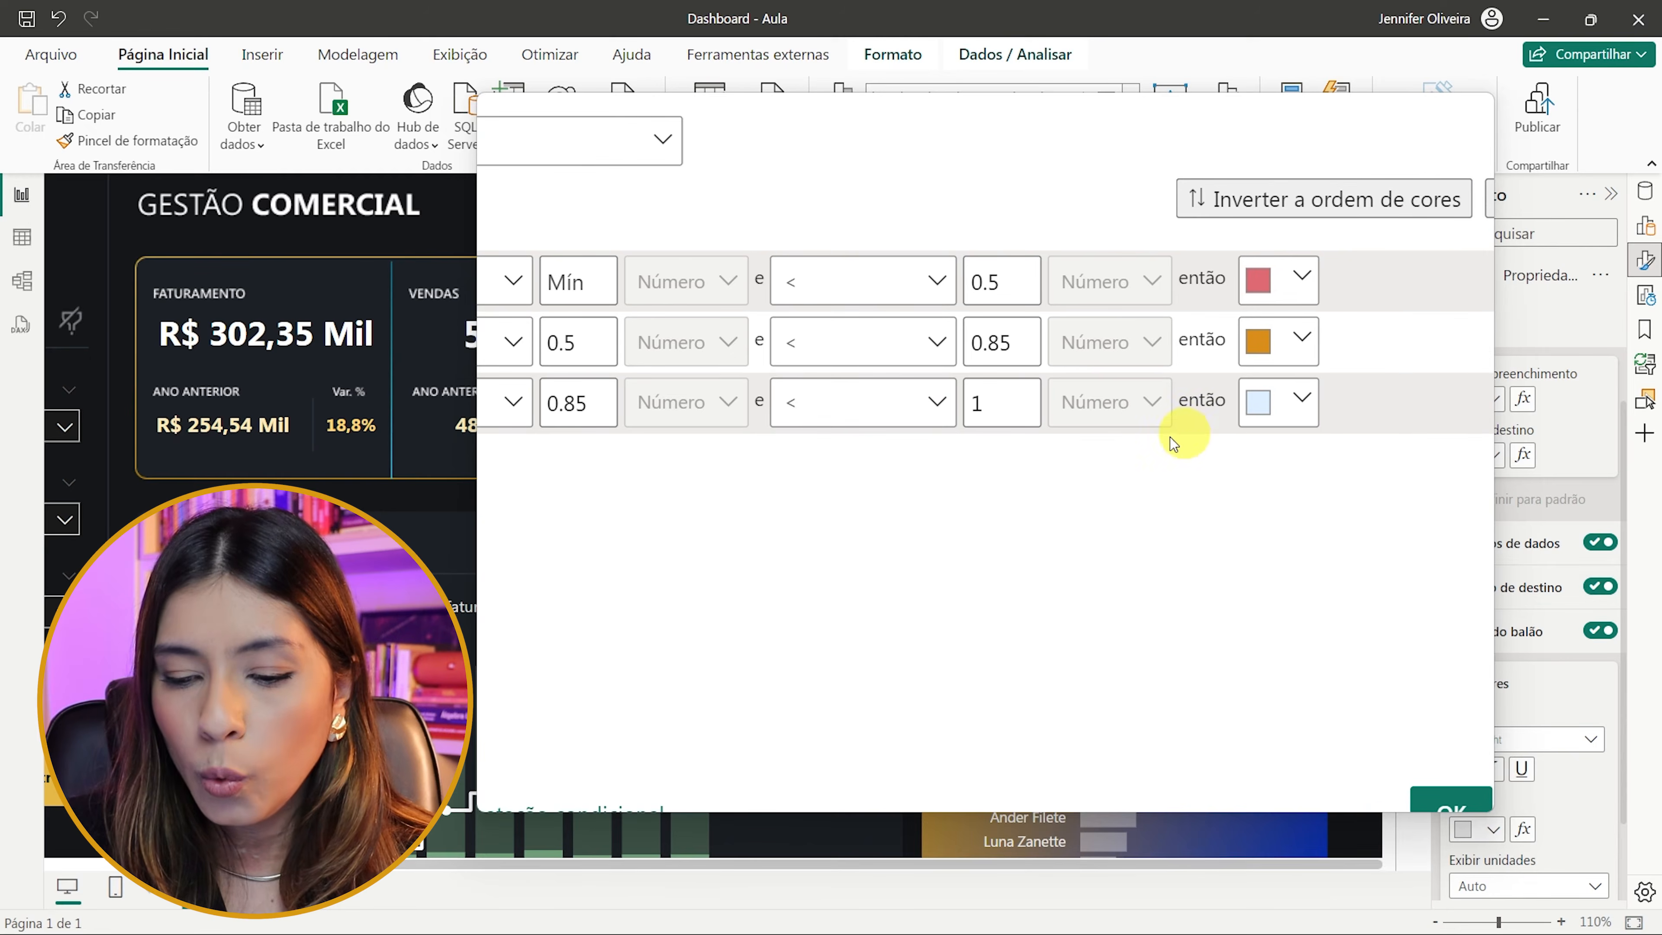
{"action": "left_click", "coordinate": [1262, 400]}
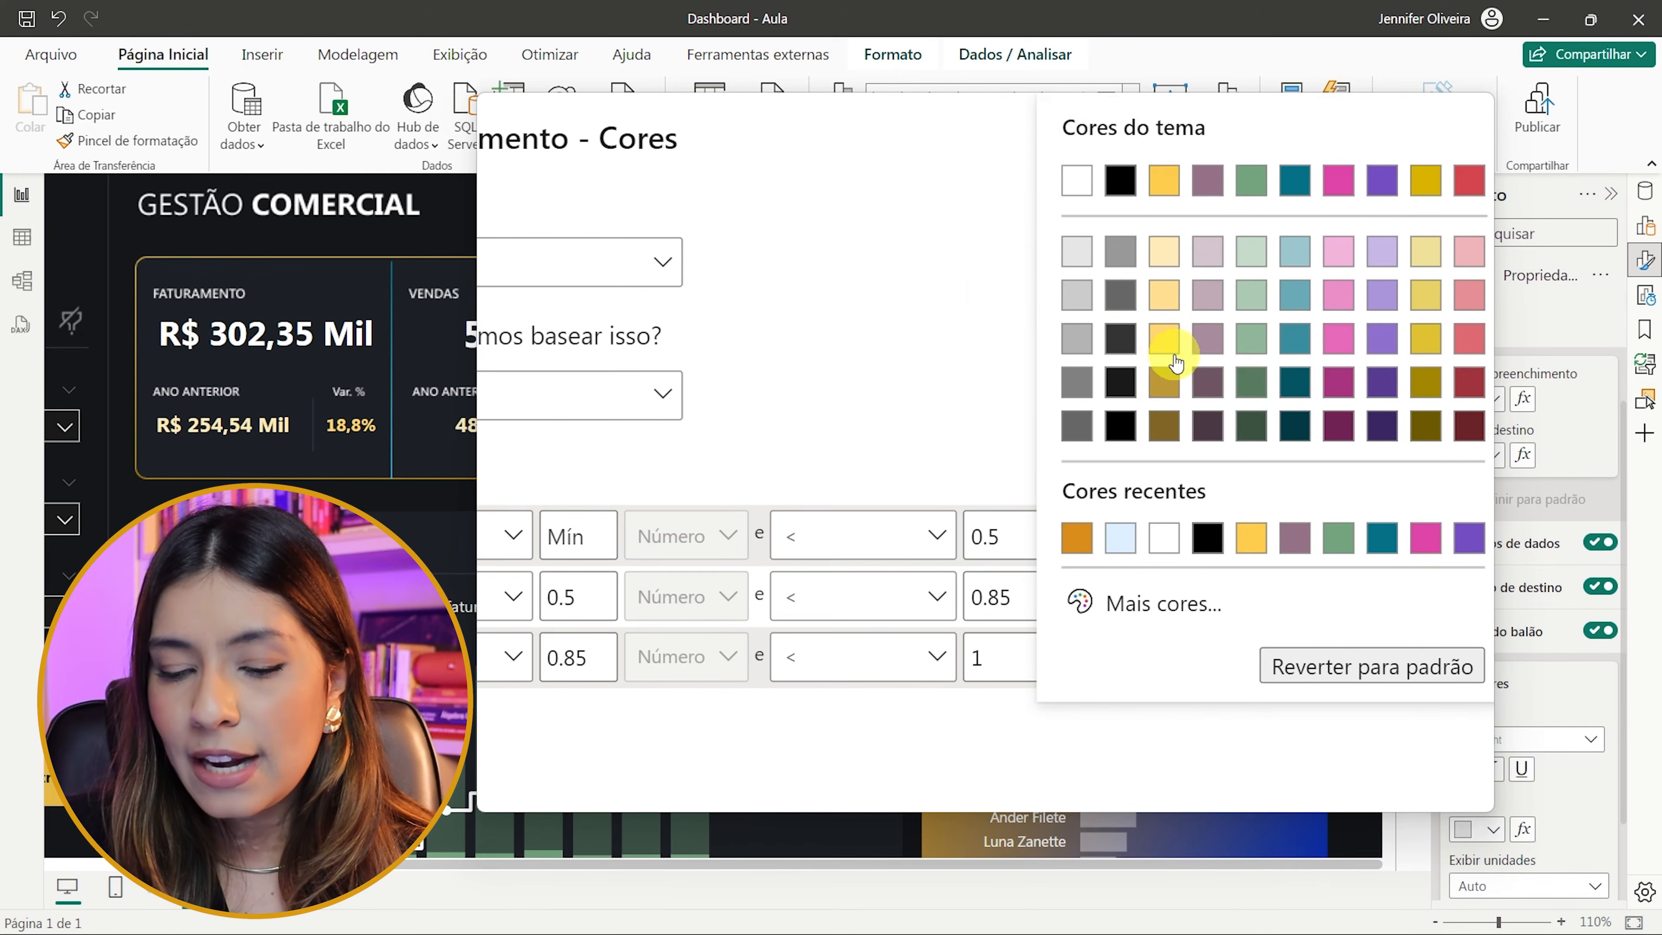
{"action": "left_click", "coordinate": [1166, 340]}
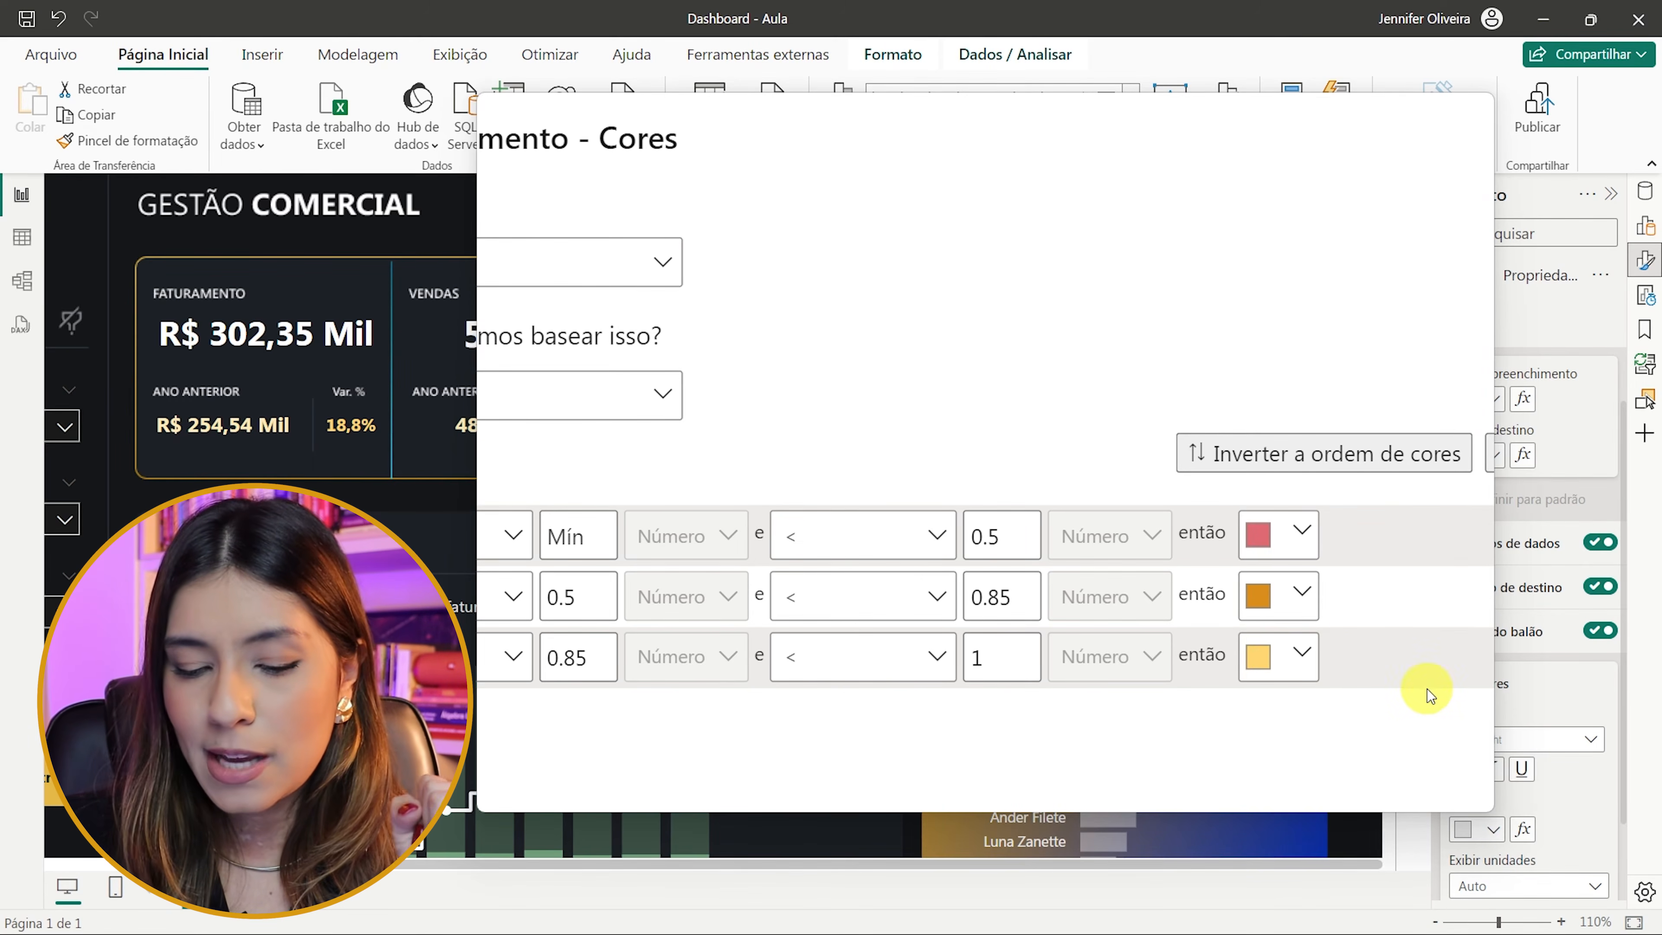
- Add a fourth rule that starts at values greater than or equal to 1
{"action": "scroll", "coordinate": [1379, 499], "scroll_direction": "right", "scroll_amount": 3}
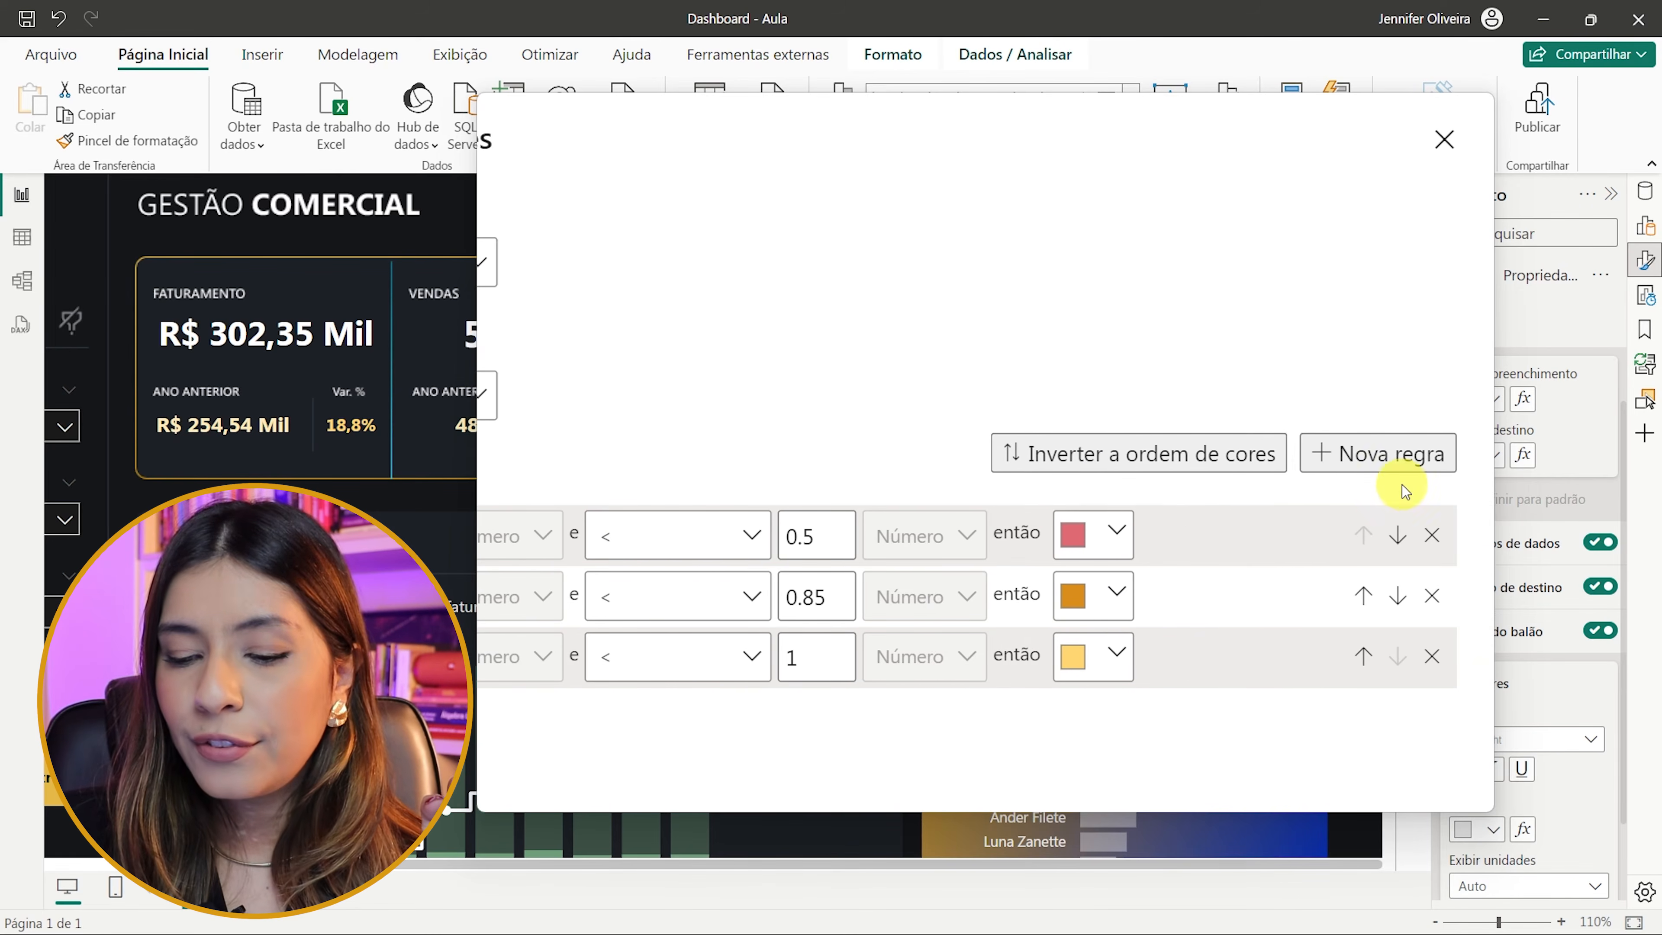
{"action": "left_click", "coordinate": [1351, 453]}
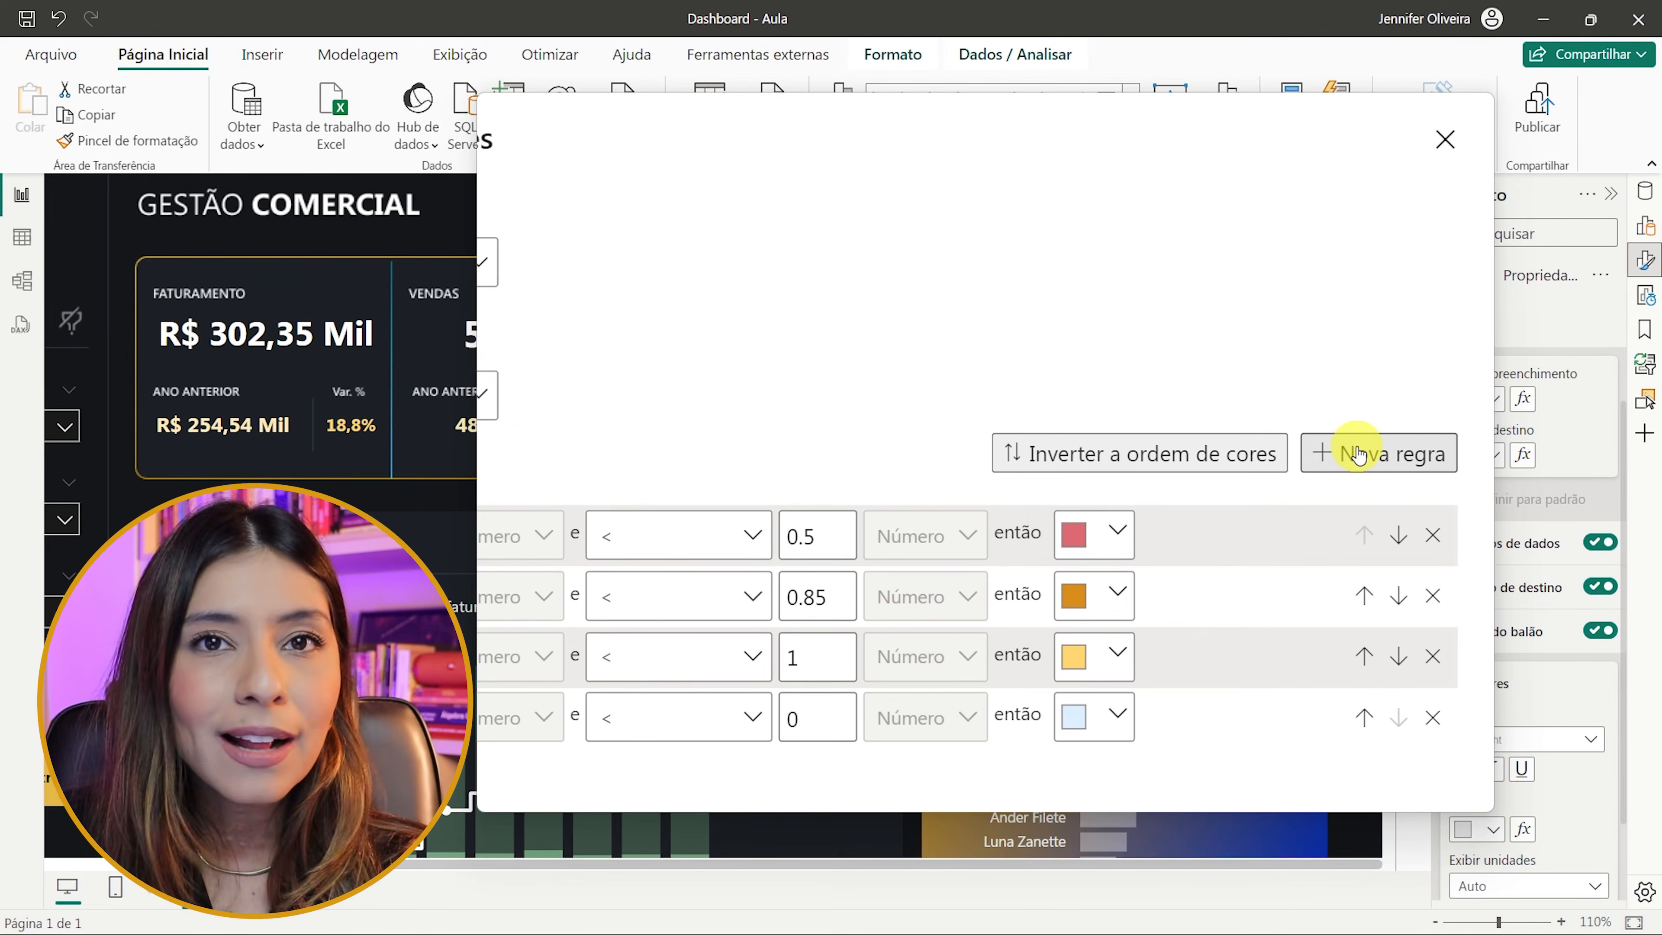
{"action": "scroll", "coordinate": [958, 382], "scroll_direction": "left", "scroll_amount": 3}
{"action": "scroll", "coordinate": [950, 648], "scroll_direction": "down", "scroll_amount": 3}
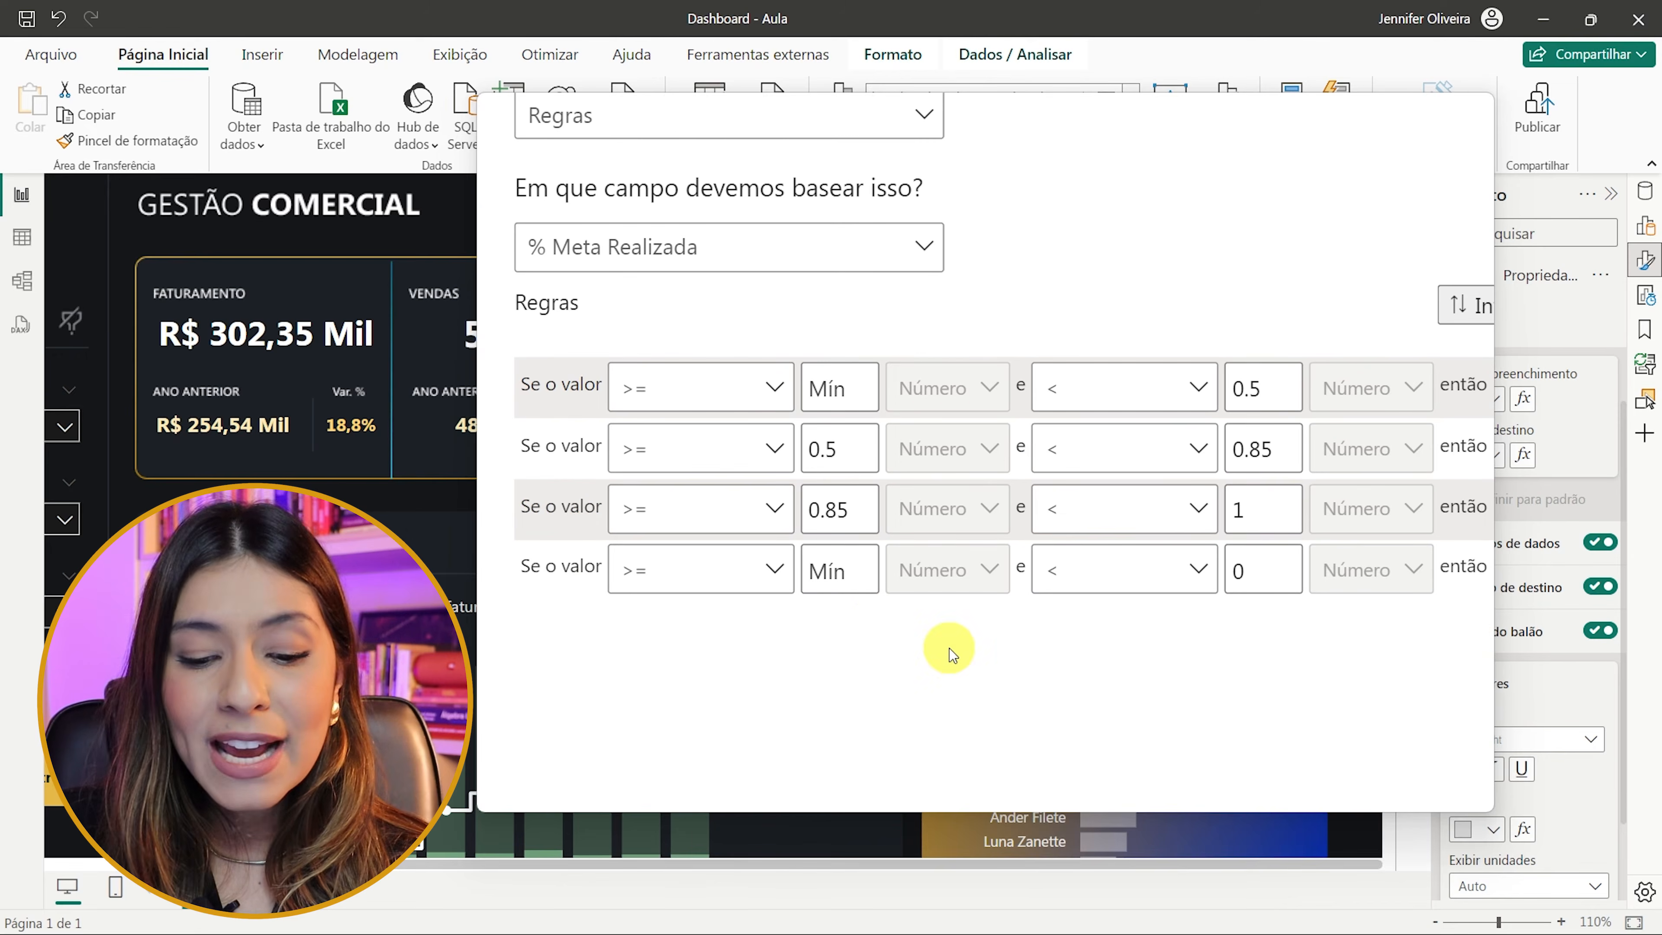
{"action": "left_click", "coordinate": [867, 591]}
{"action": "type", "text": "1"}
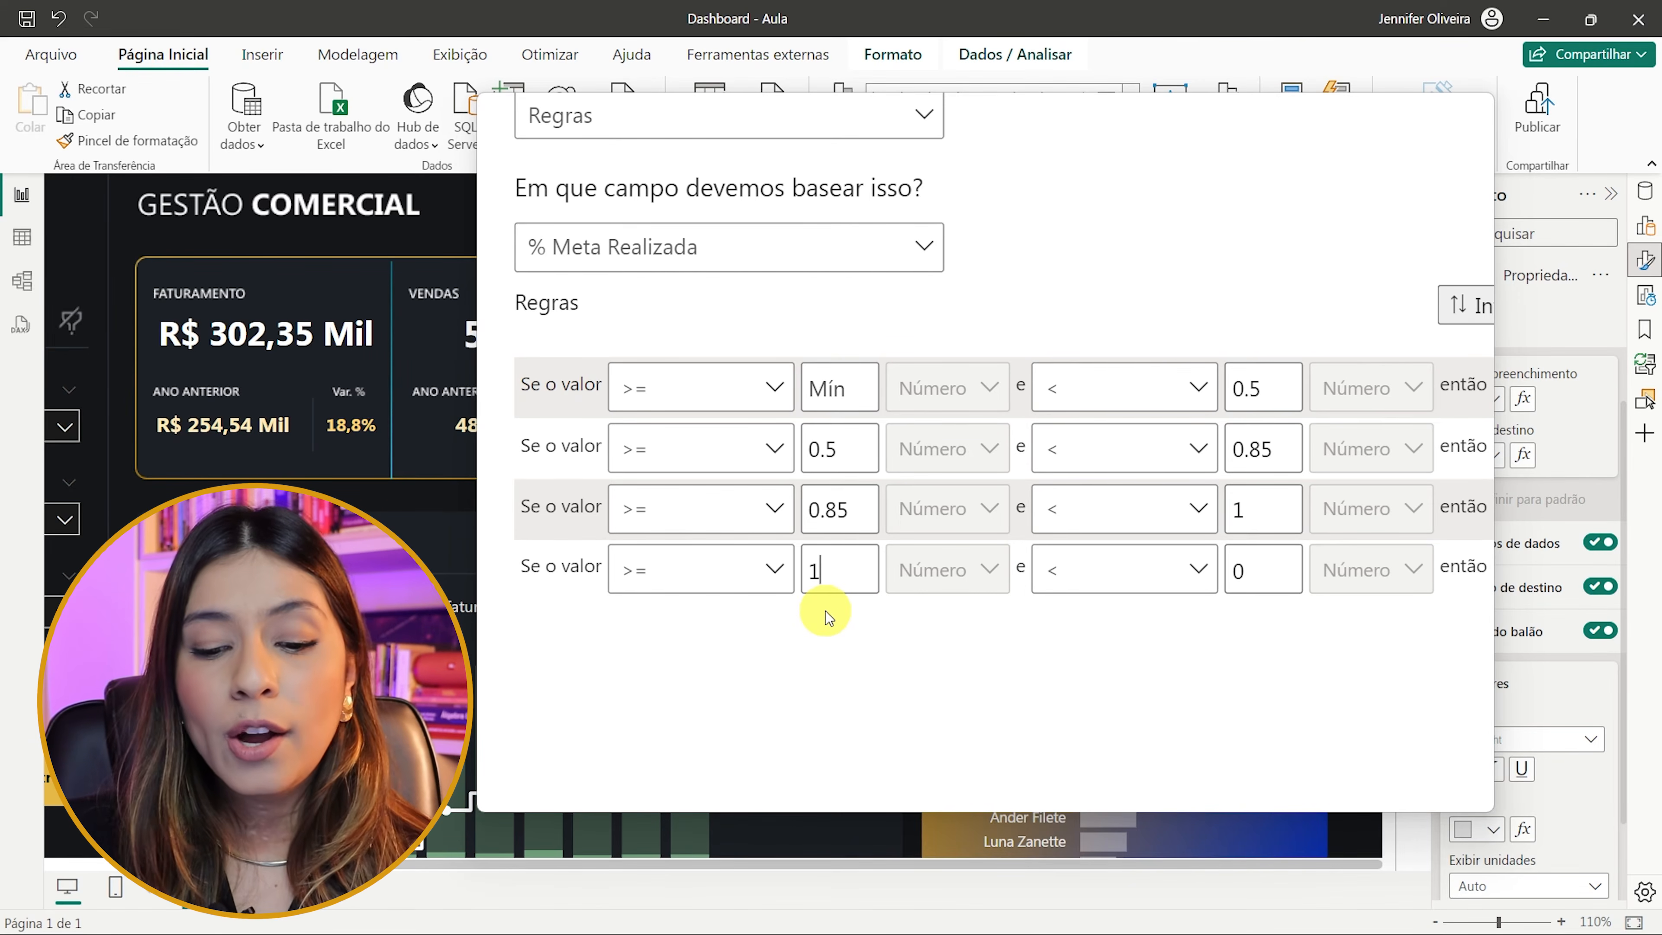
- Set the fourth rule's upper limit to Máx with a light green theme color and apply the rules to the gauge's fill
{"action": "scroll", "coordinate": [826, 611], "scroll_direction": "right", "scroll_amount": 5}
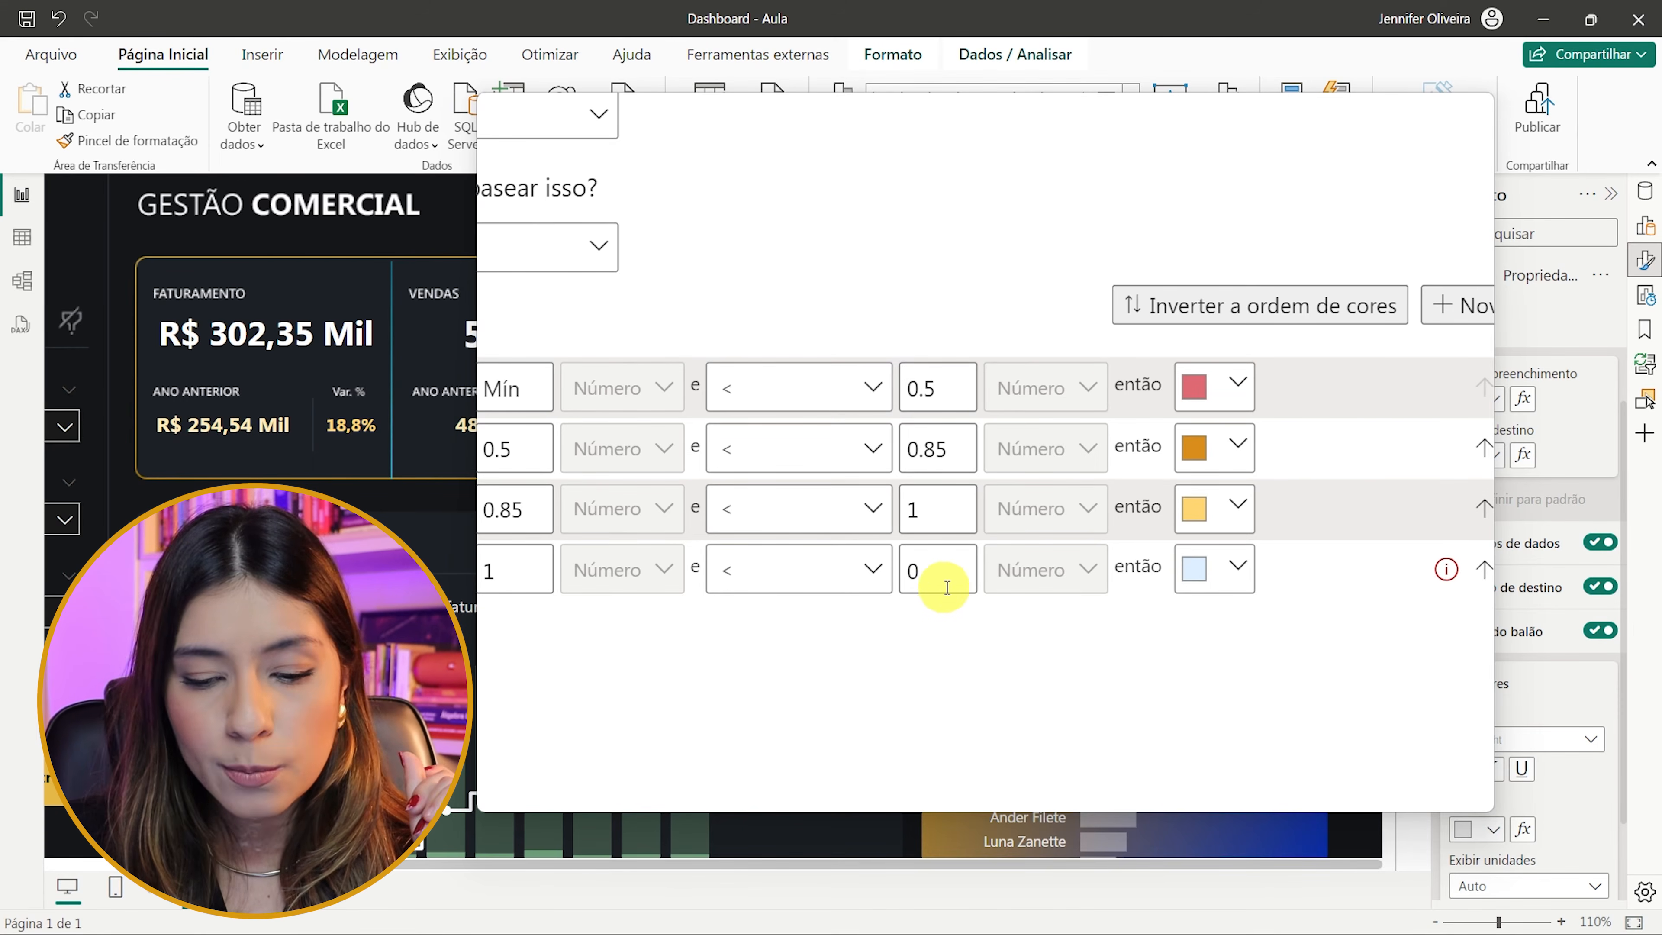
{"action": "left_click", "coordinate": [947, 587]}
{"action": "key", "text": "BackSpace"}
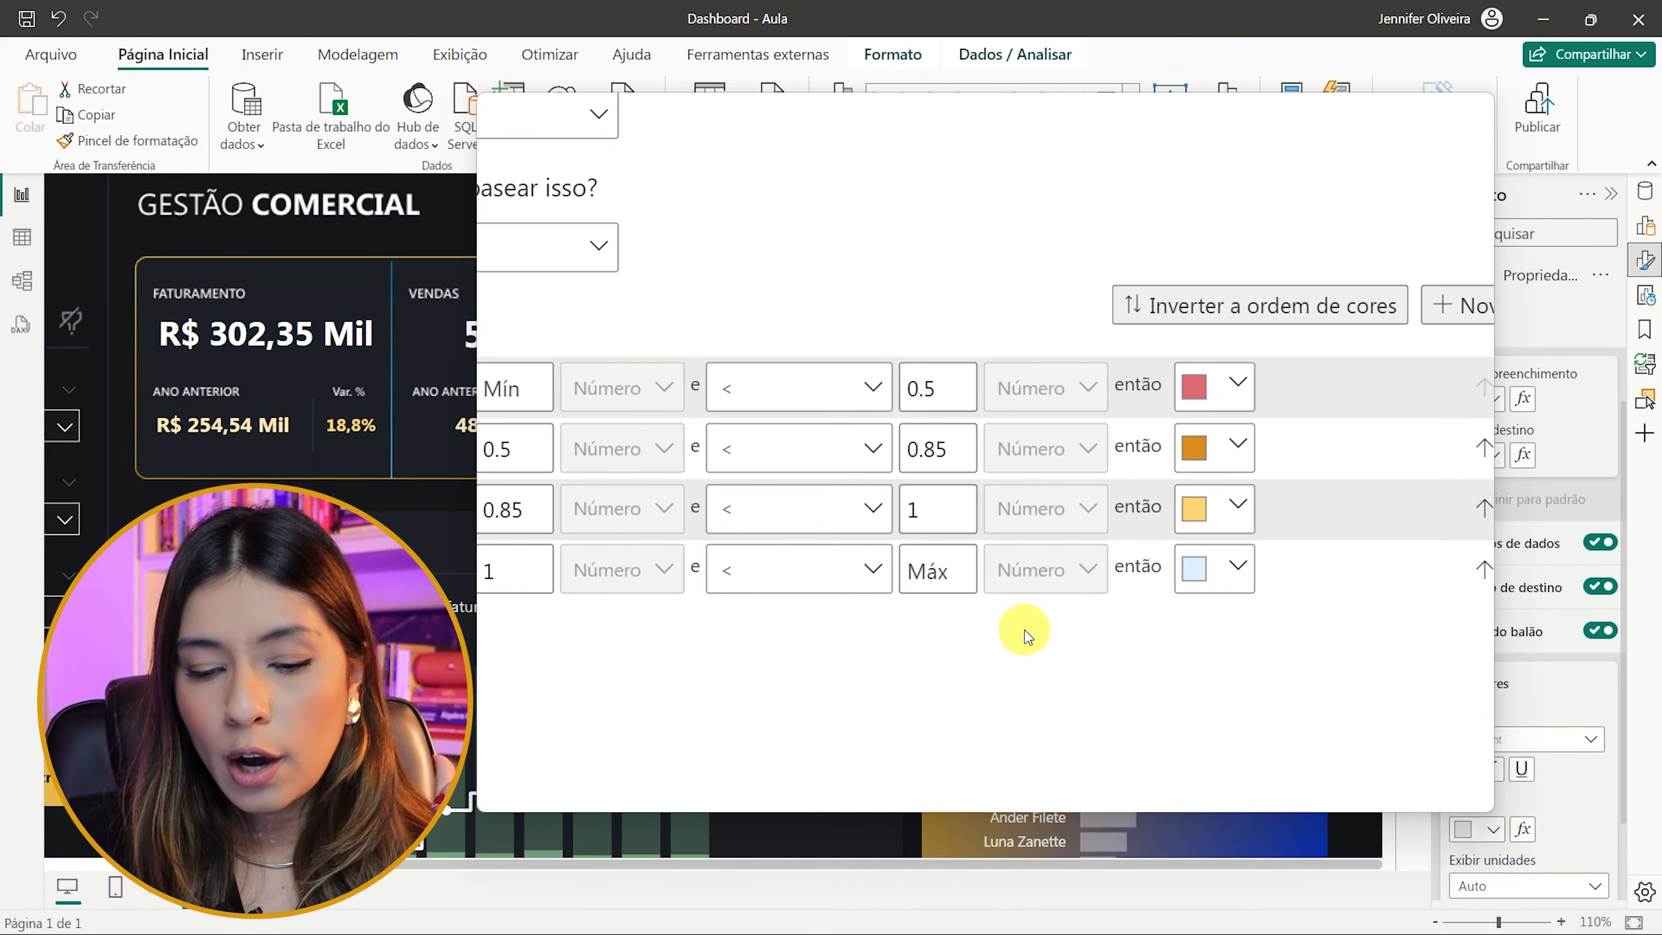
{"action": "left_click", "coordinate": [960, 649]}
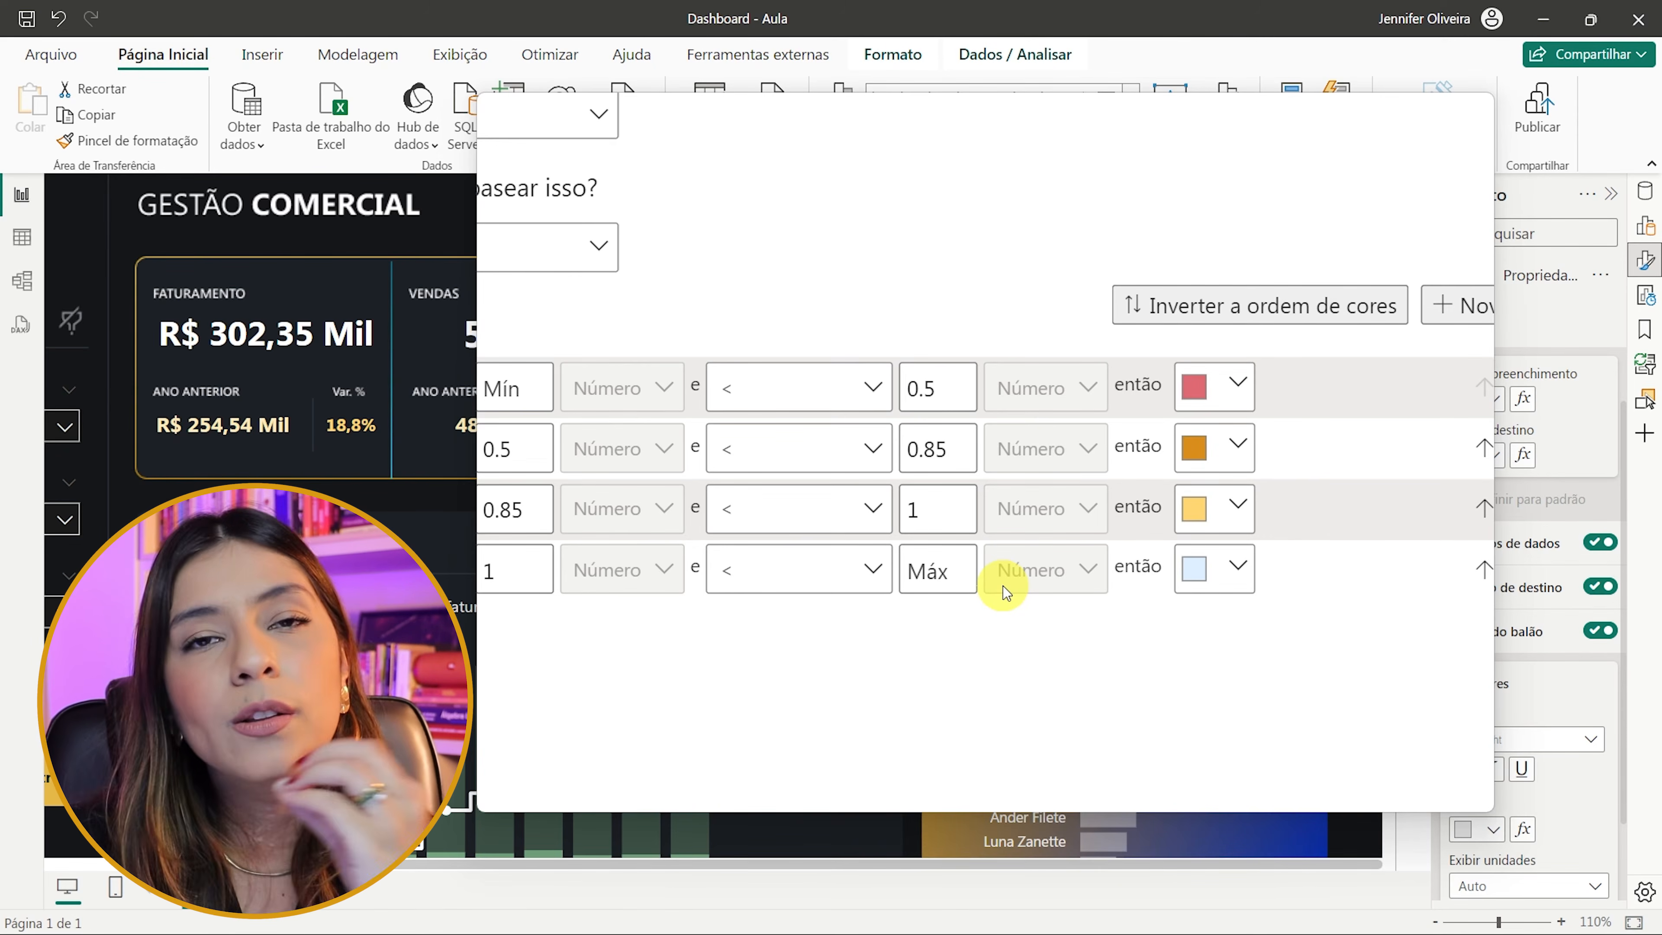
{"action": "left_click", "coordinate": [1234, 569]}
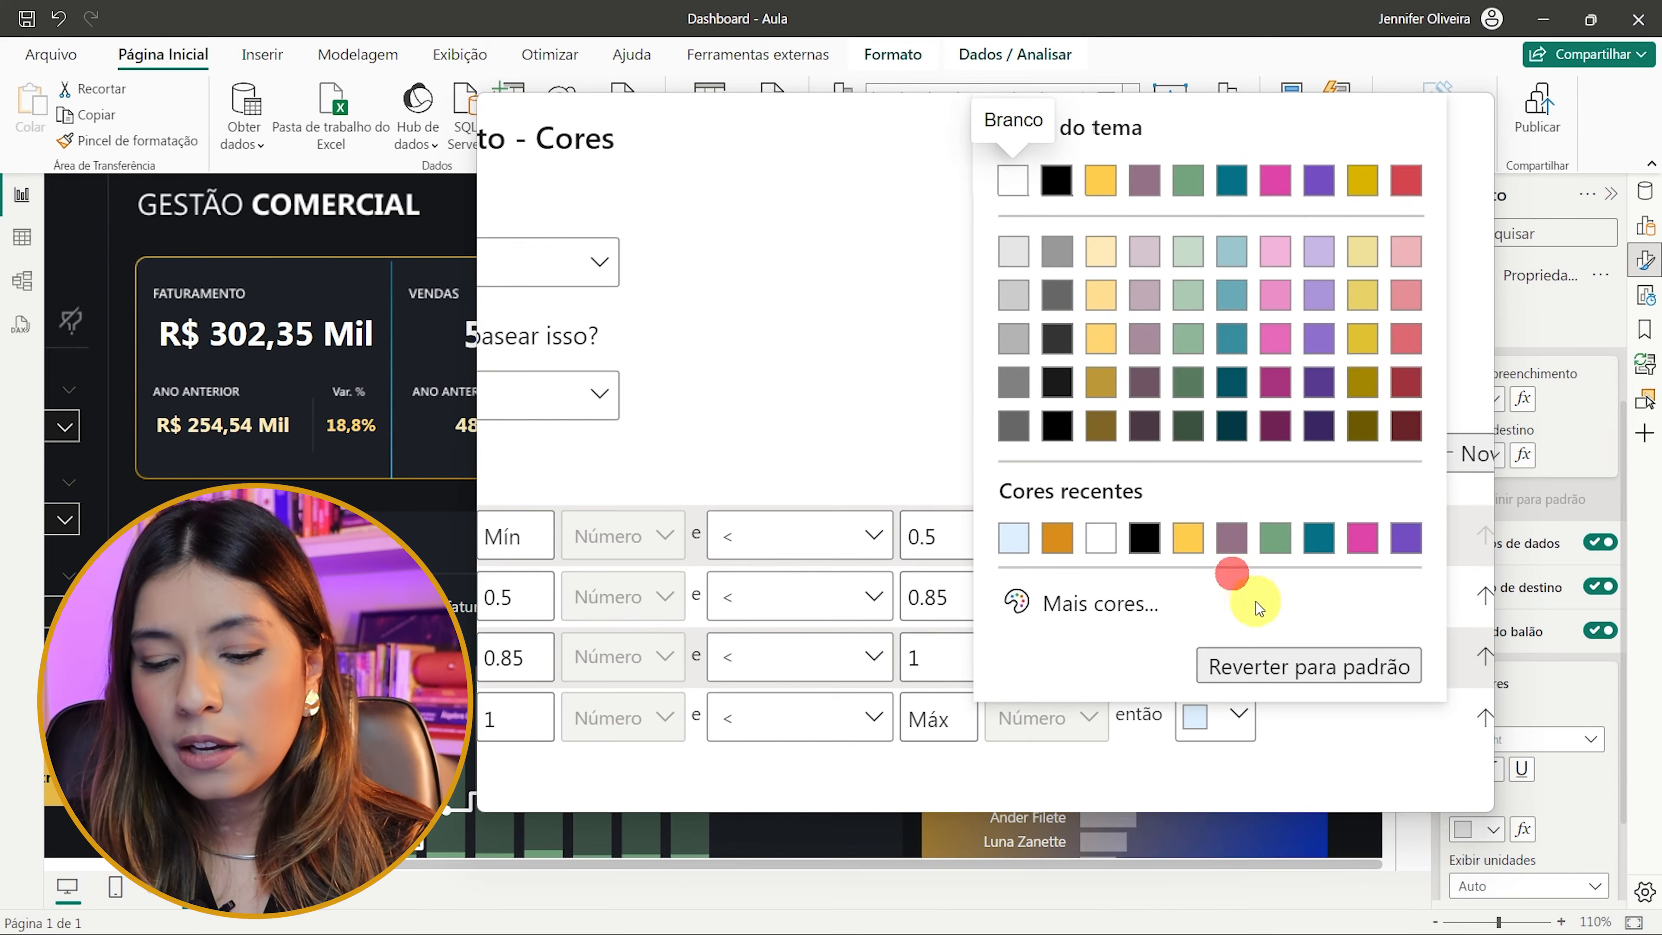
{"action": "left_click", "coordinate": [1187, 336]}
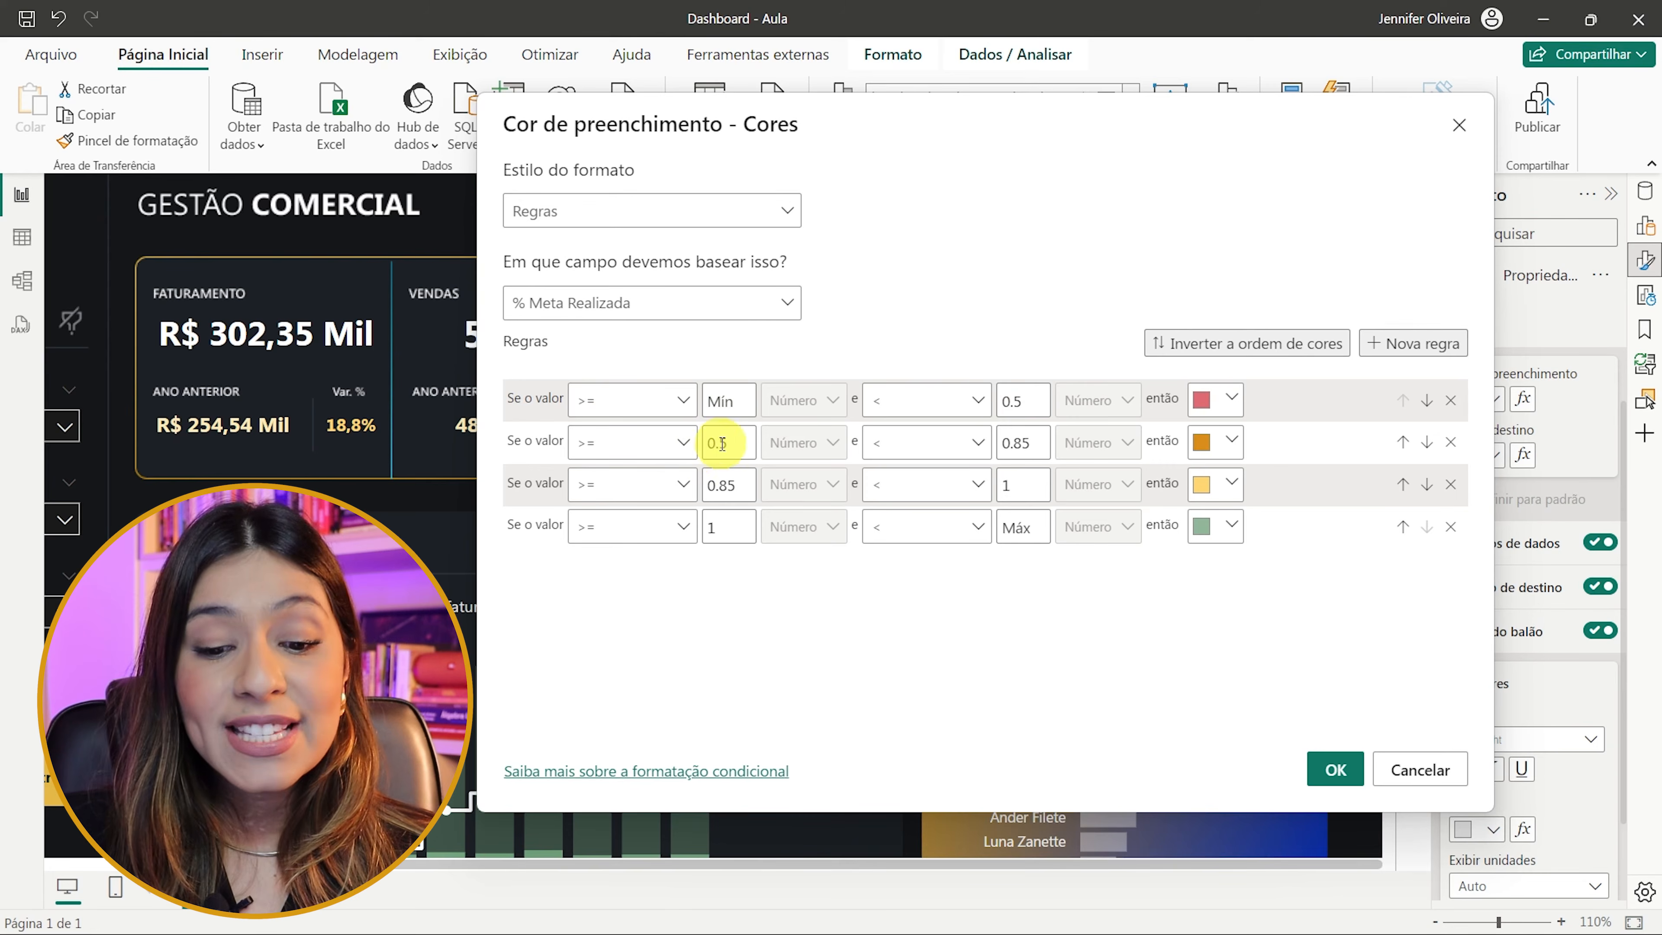
{"action": "left_click", "coordinate": [1209, 453]}
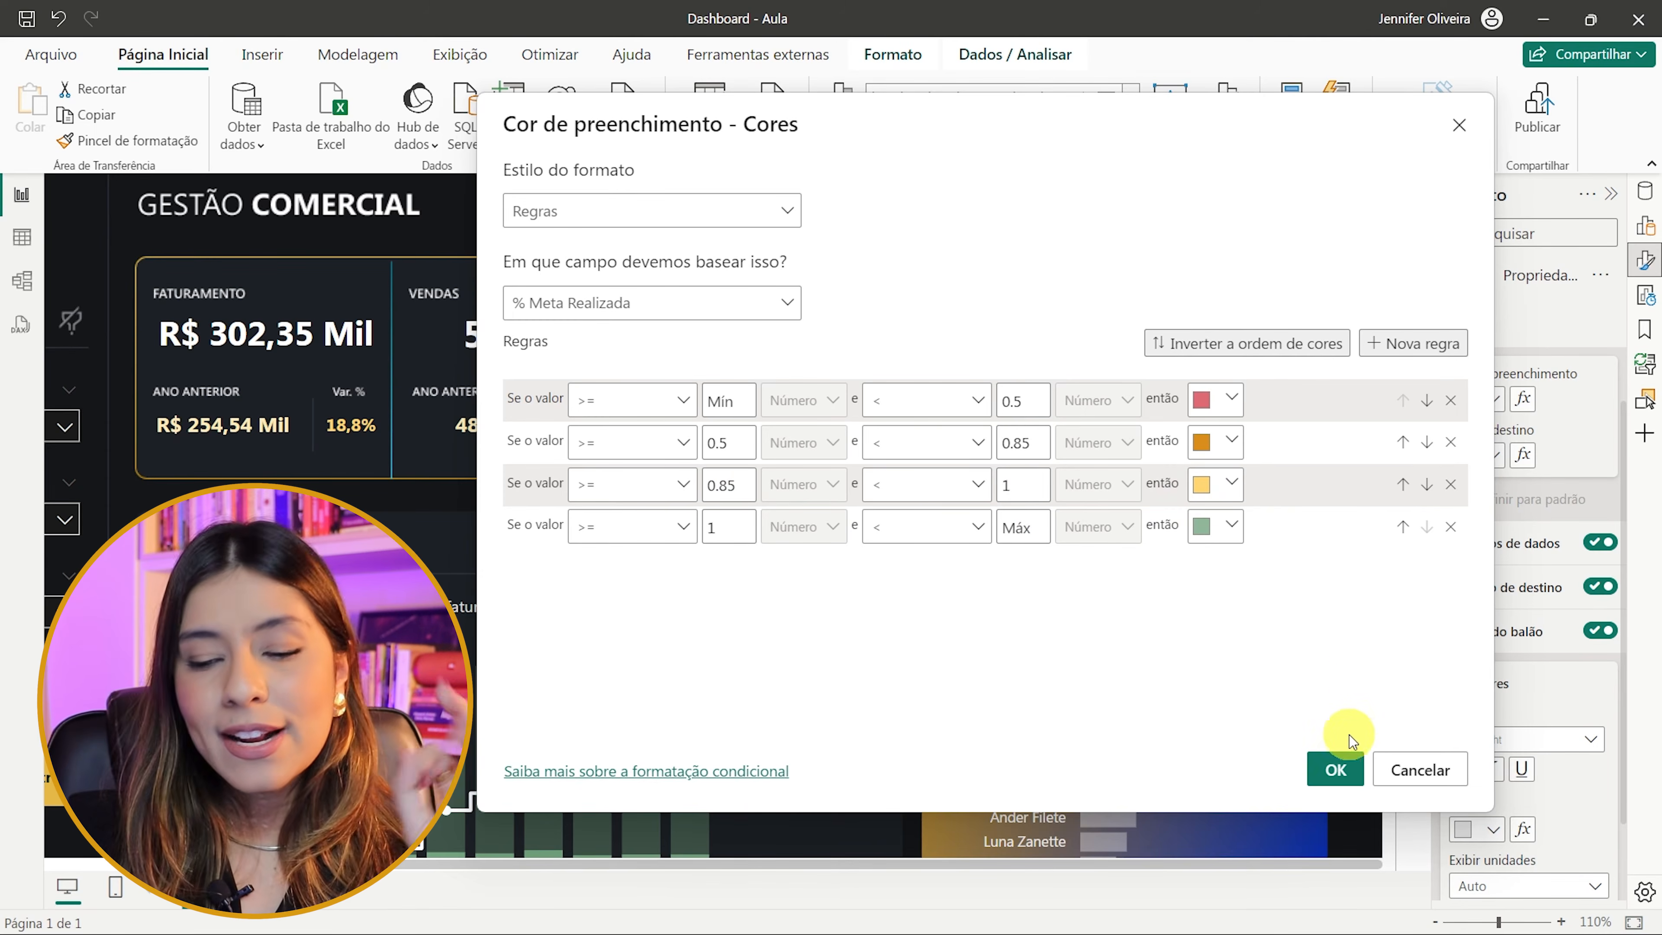
{"action": "left_click", "coordinate": [1335, 767]}
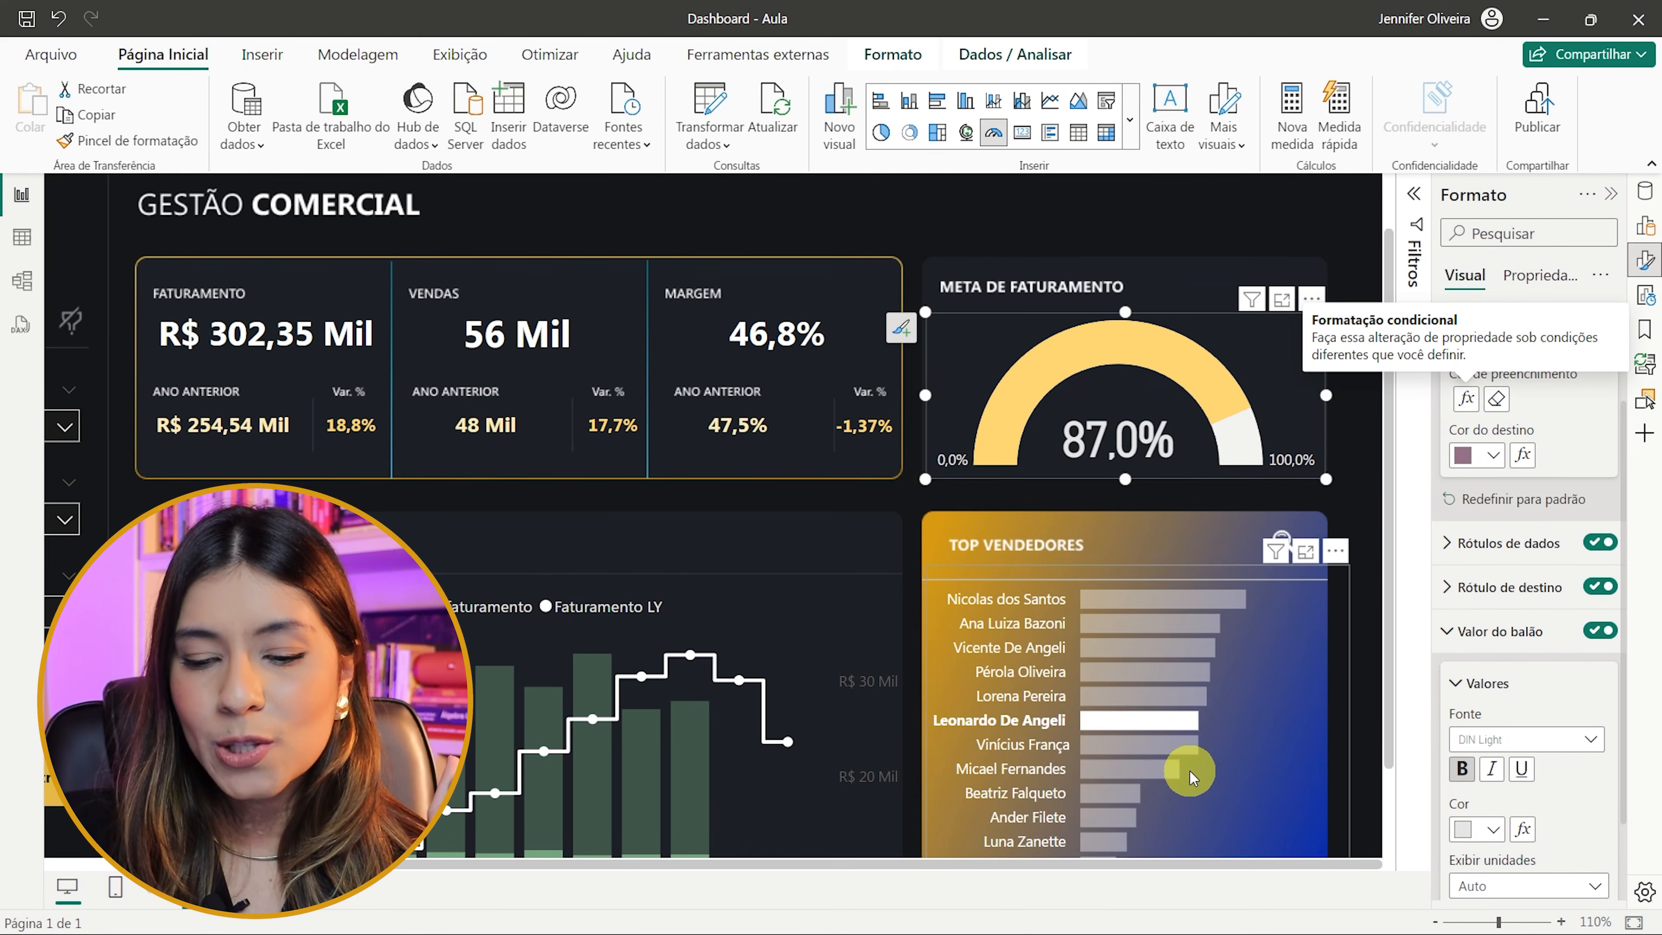
- Select different sellers in the TOP VENDEDORES chart to check how the META DE FATURAMENTO gauge's fill color responds
{"action": "left_click", "coordinate": [1132, 796]}
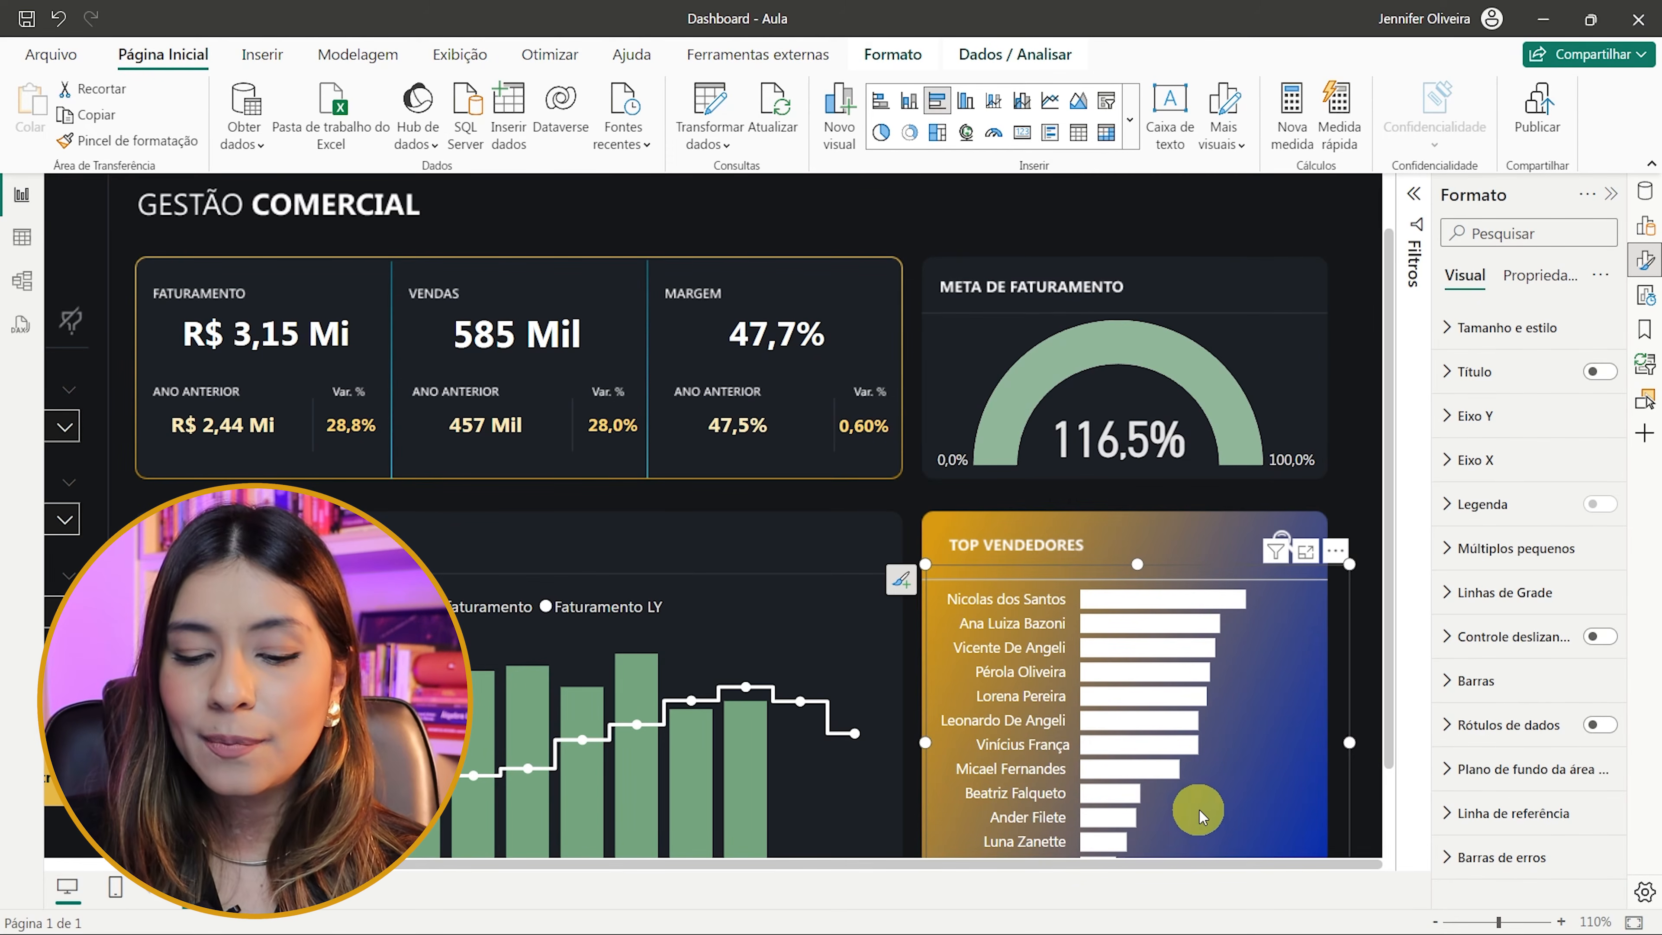
{"action": "left_click", "coordinate": [1112, 795]}
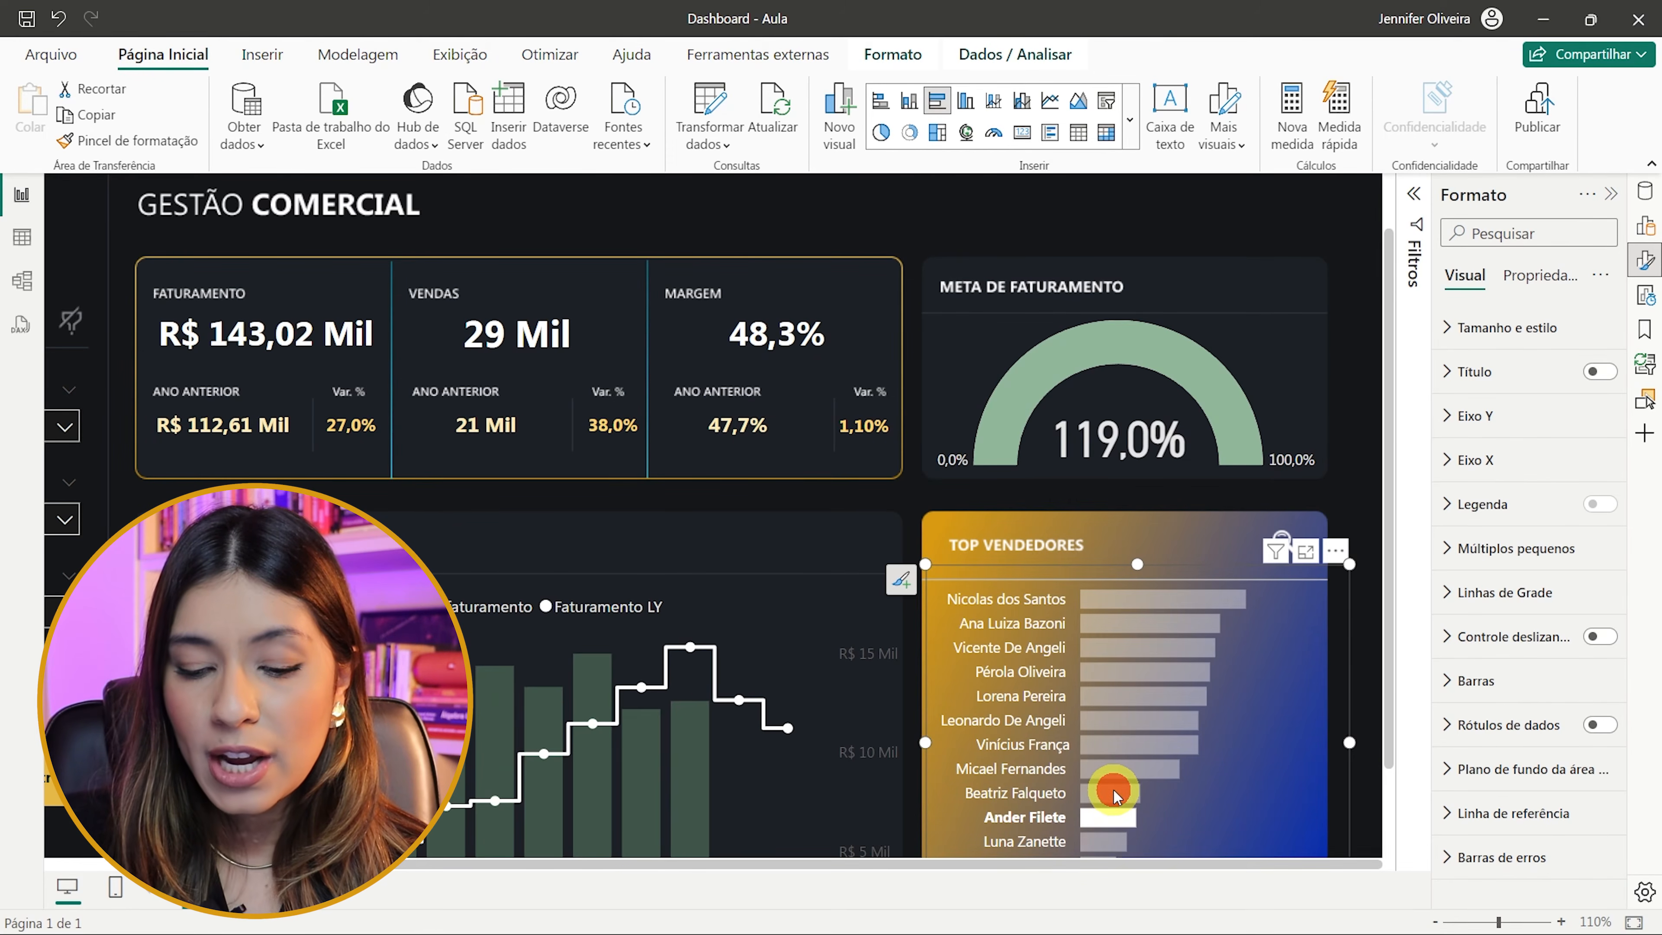
{"action": "left_click", "coordinate": [1140, 717]}
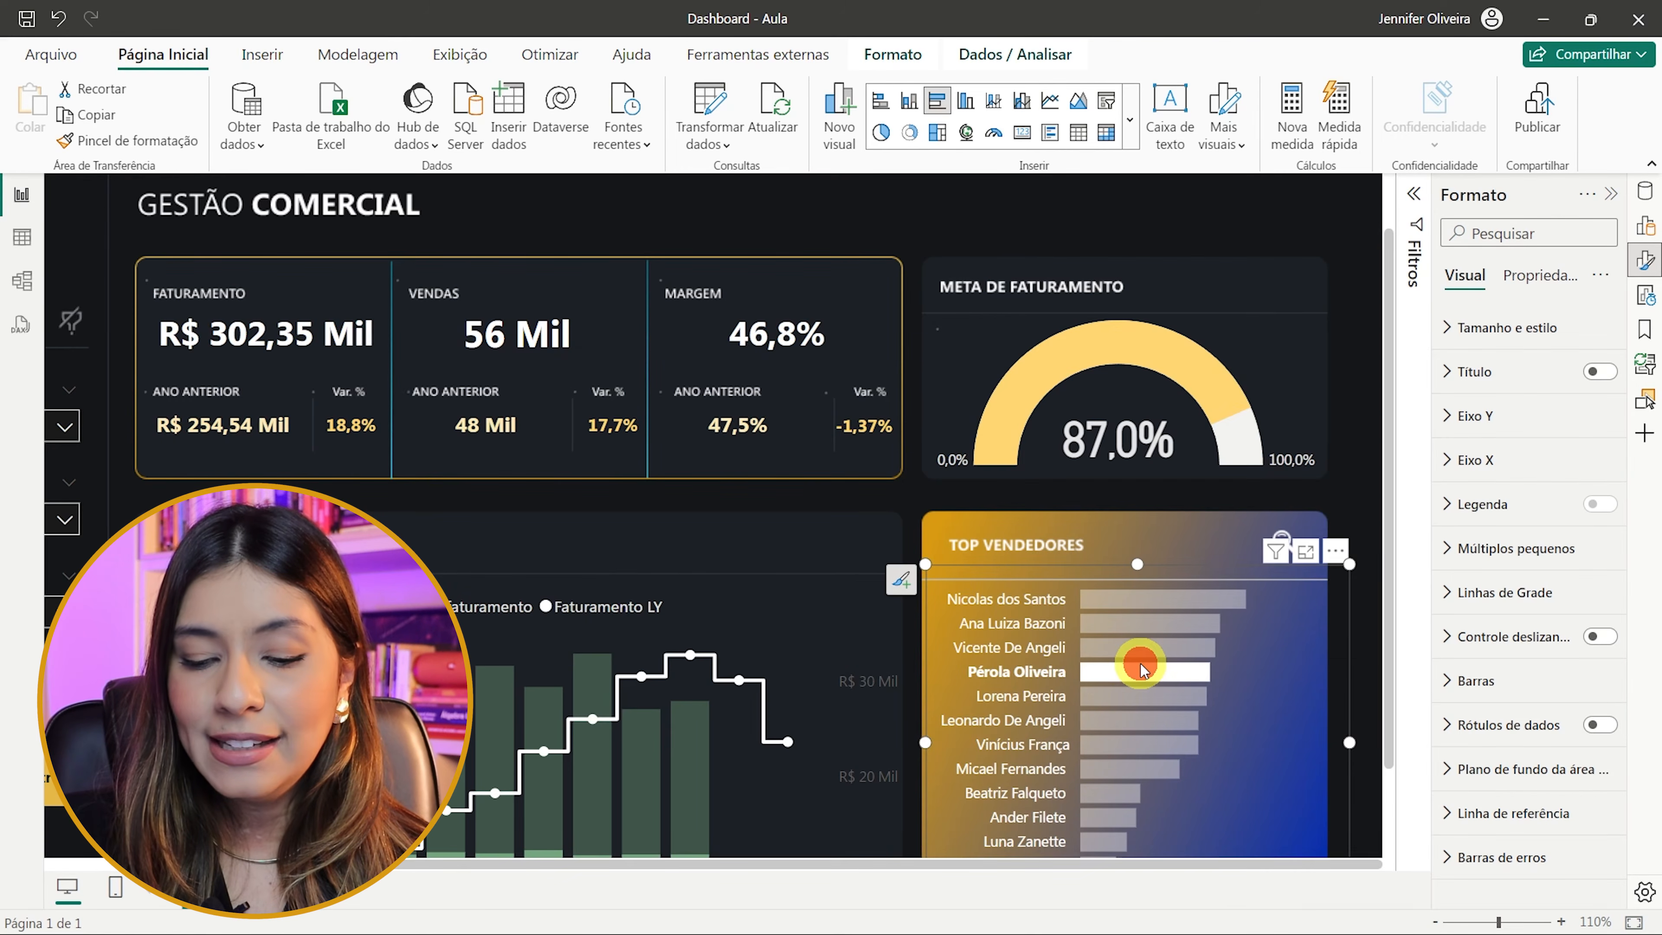
{"action": "left_click", "coordinate": [1139, 663]}
{"action": "left_click", "coordinate": [1129, 647]}
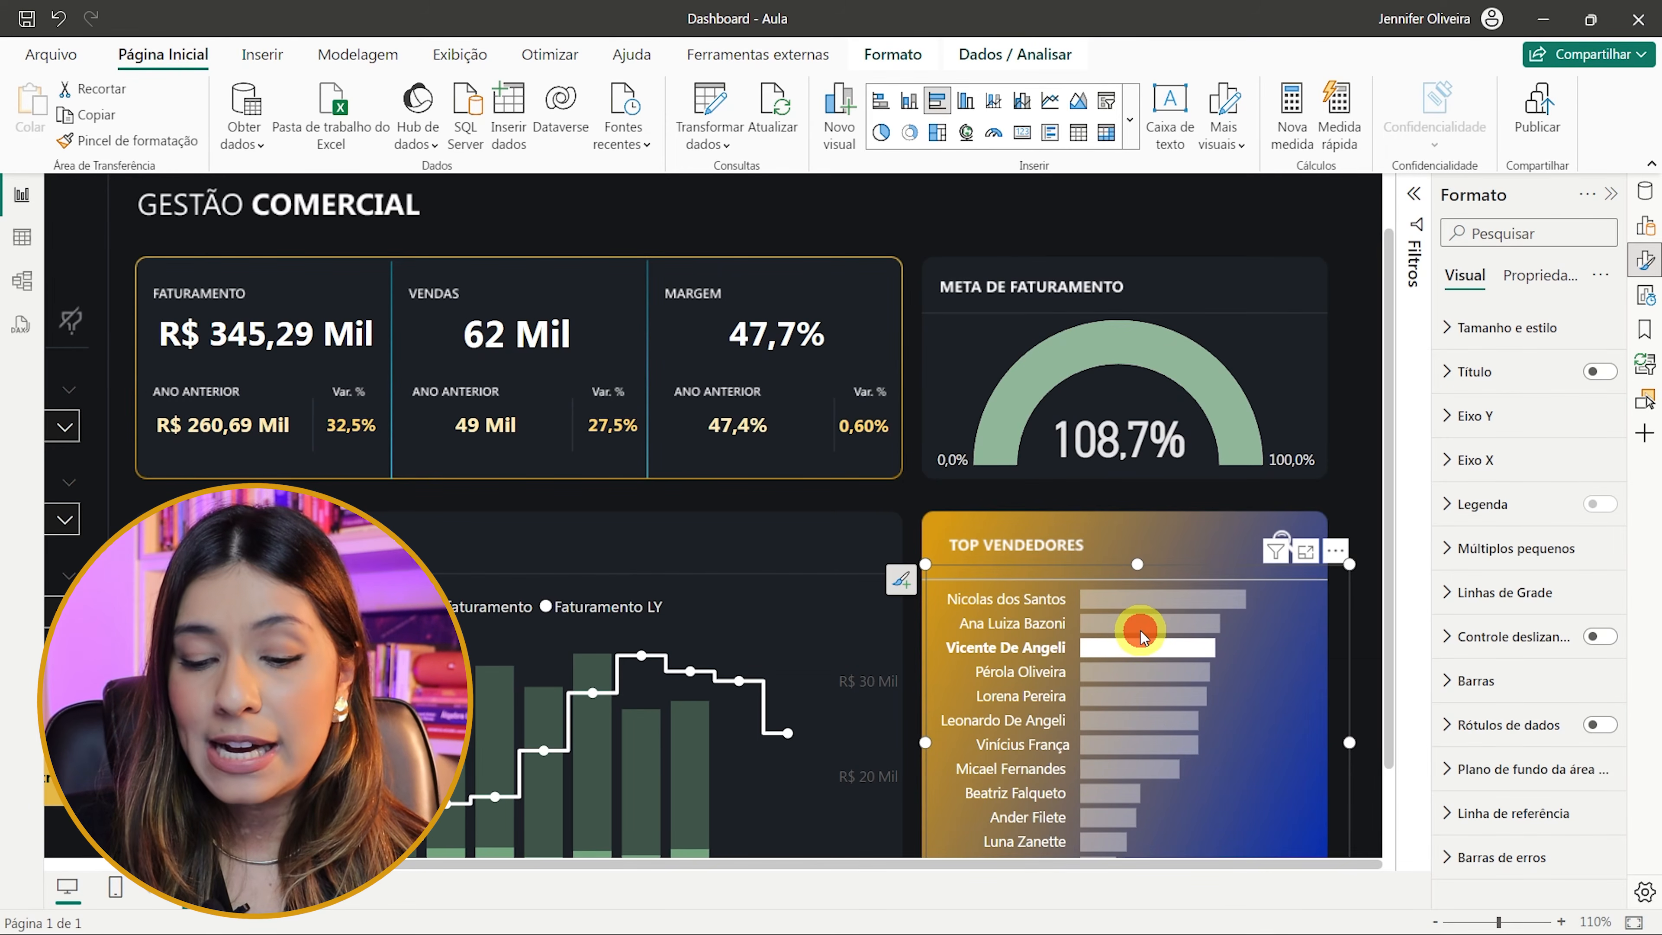
{"action": "left_click", "coordinate": [1140, 630]}
{"action": "left_click", "coordinate": [1141, 713]}
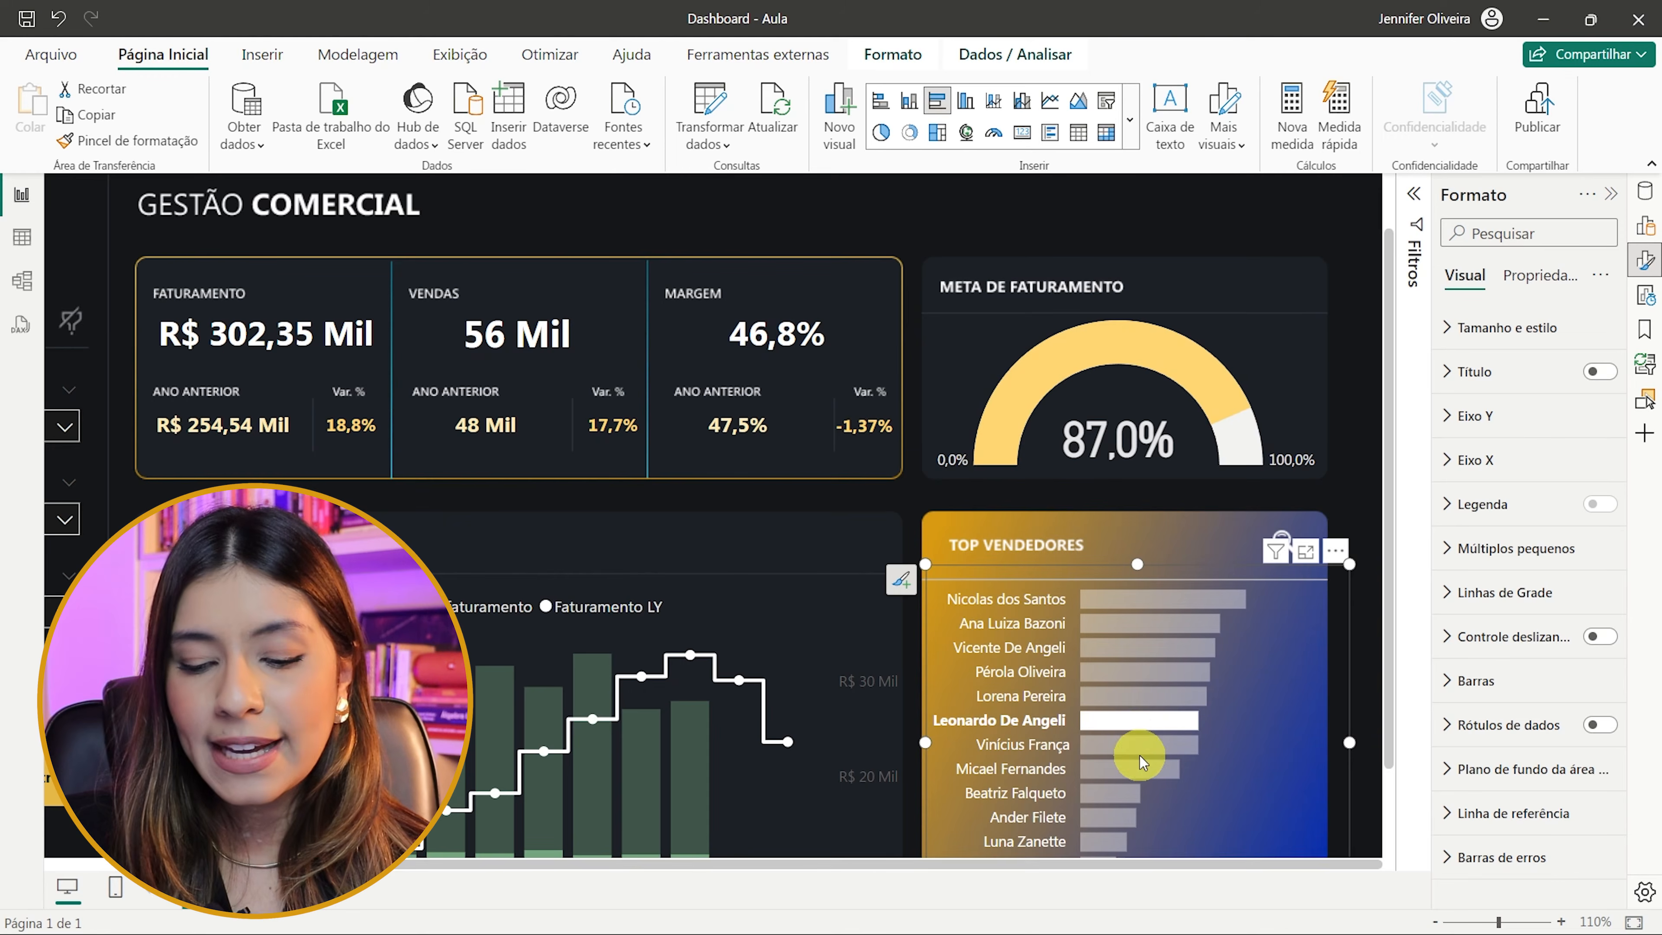
{"action": "left_click", "coordinate": [1134, 743]}
{"action": "scroll", "coordinate": [1129, 727], "scroll_direction": "down", "scroll_amount": 2}
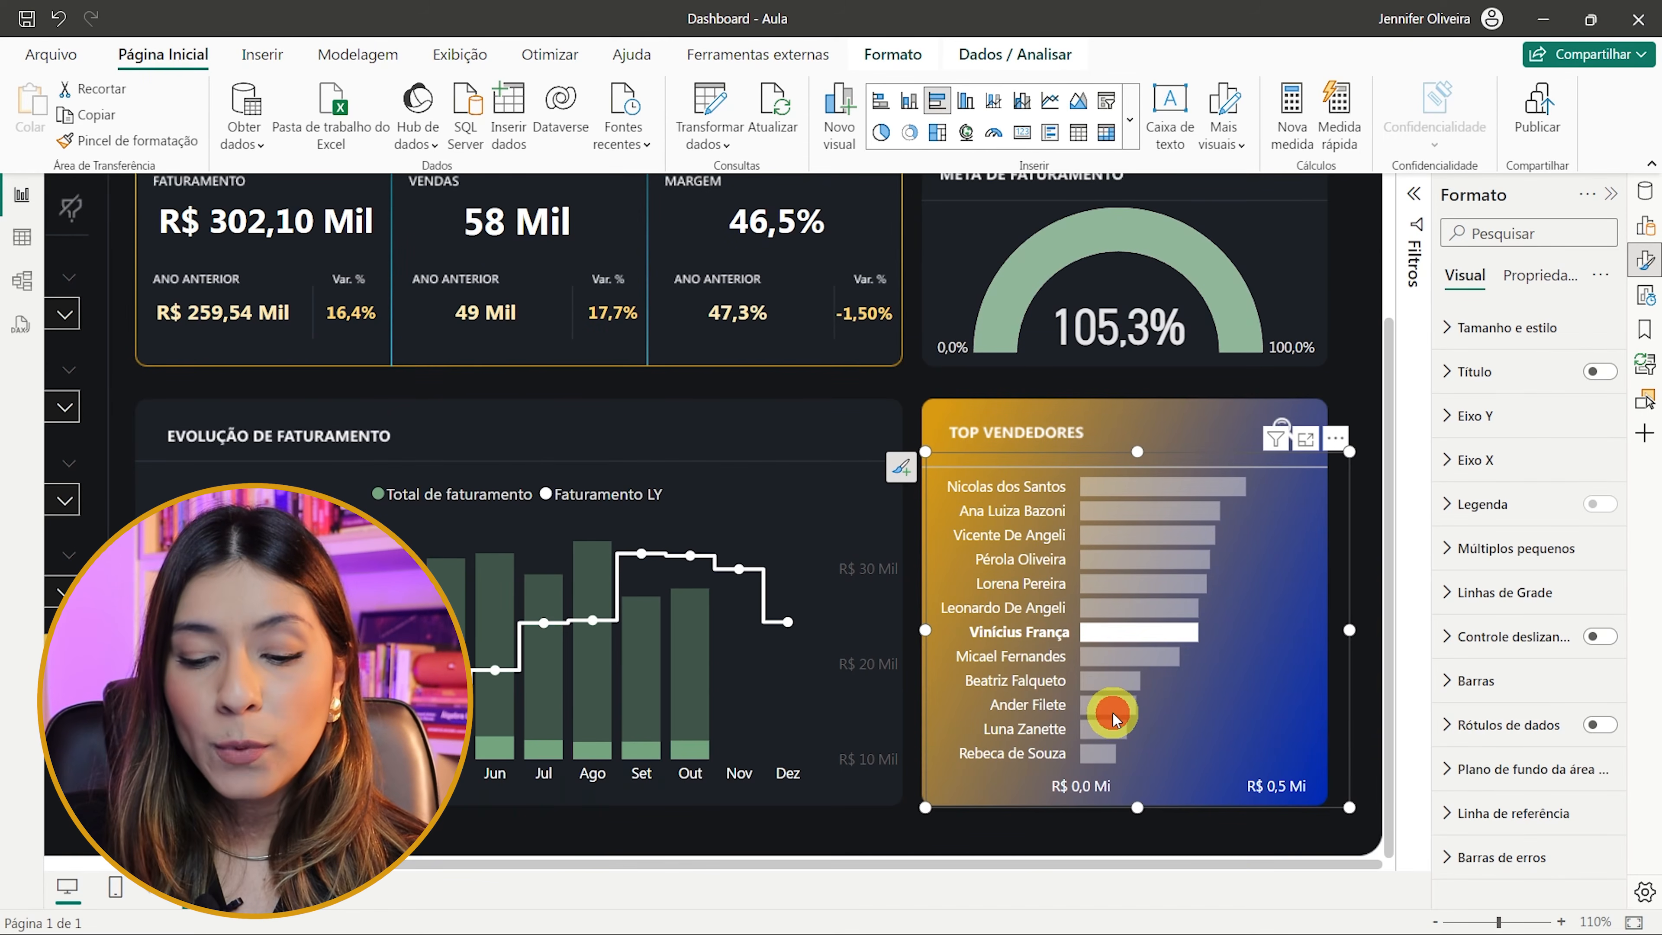
{"action": "left_click", "coordinate": [1111, 712]}
{"action": "left_click", "coordinate": [1106, 733]}
{"action": "left_click", "coordinate": [1106, 754]}
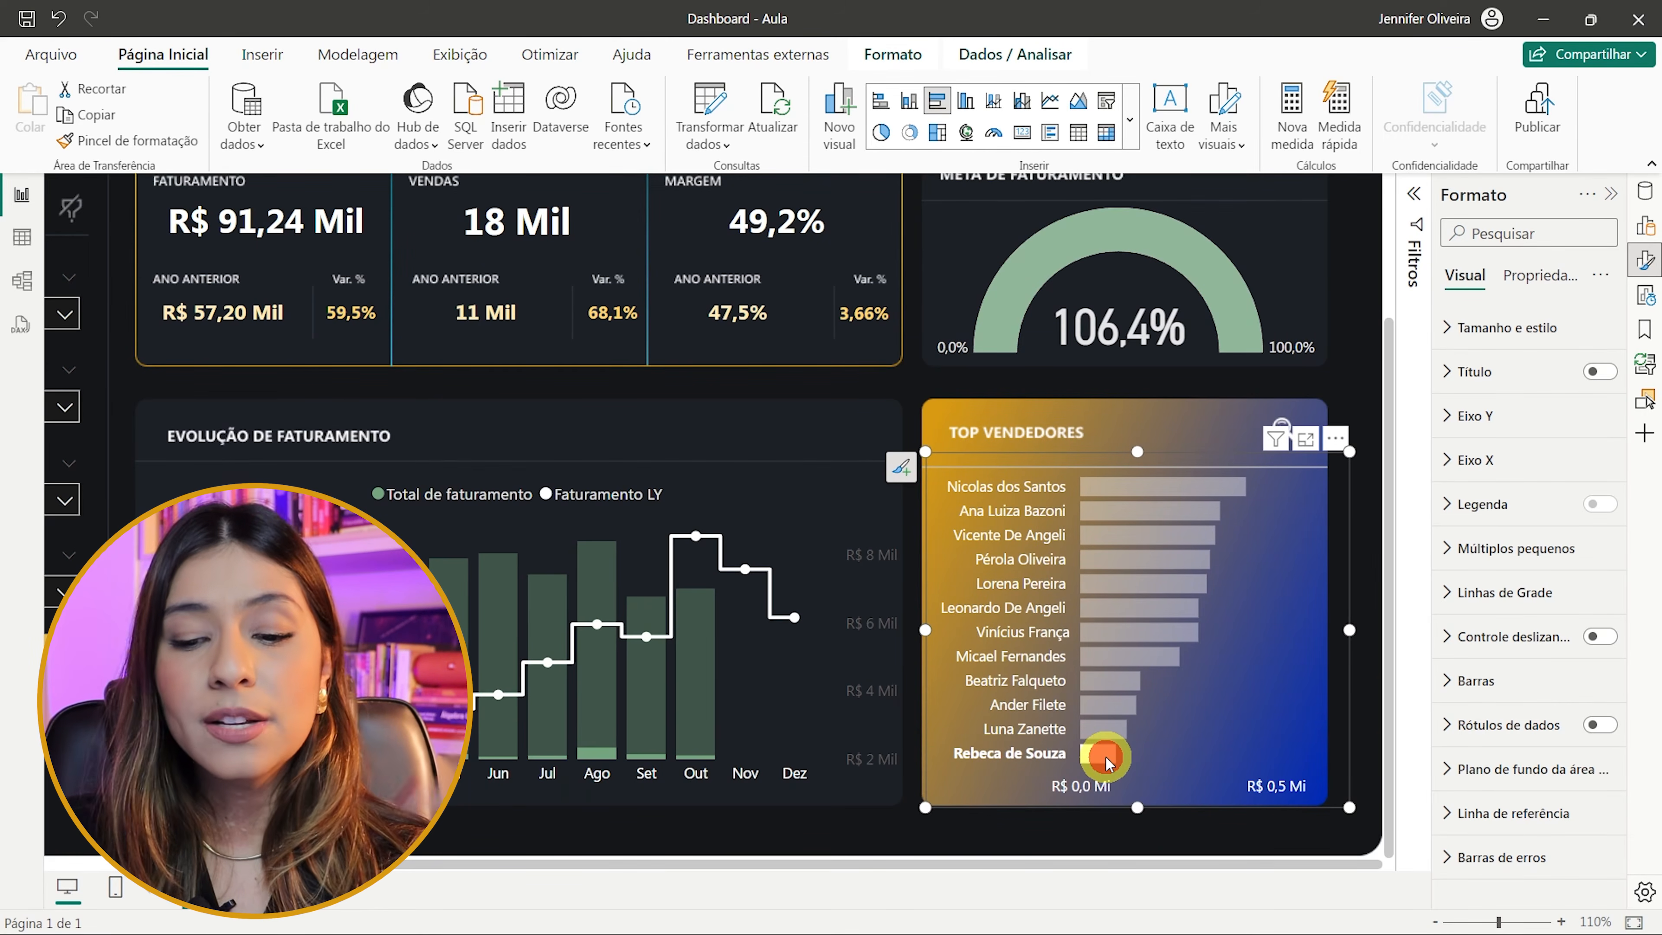
- Set the Ano filter to 2022 and clear the seller selection in the TOP VENDEDORES chart
{"action": "scroll", "coordinate": [993, 487], "scroll_direction": "up", "scroll_amount": 2}
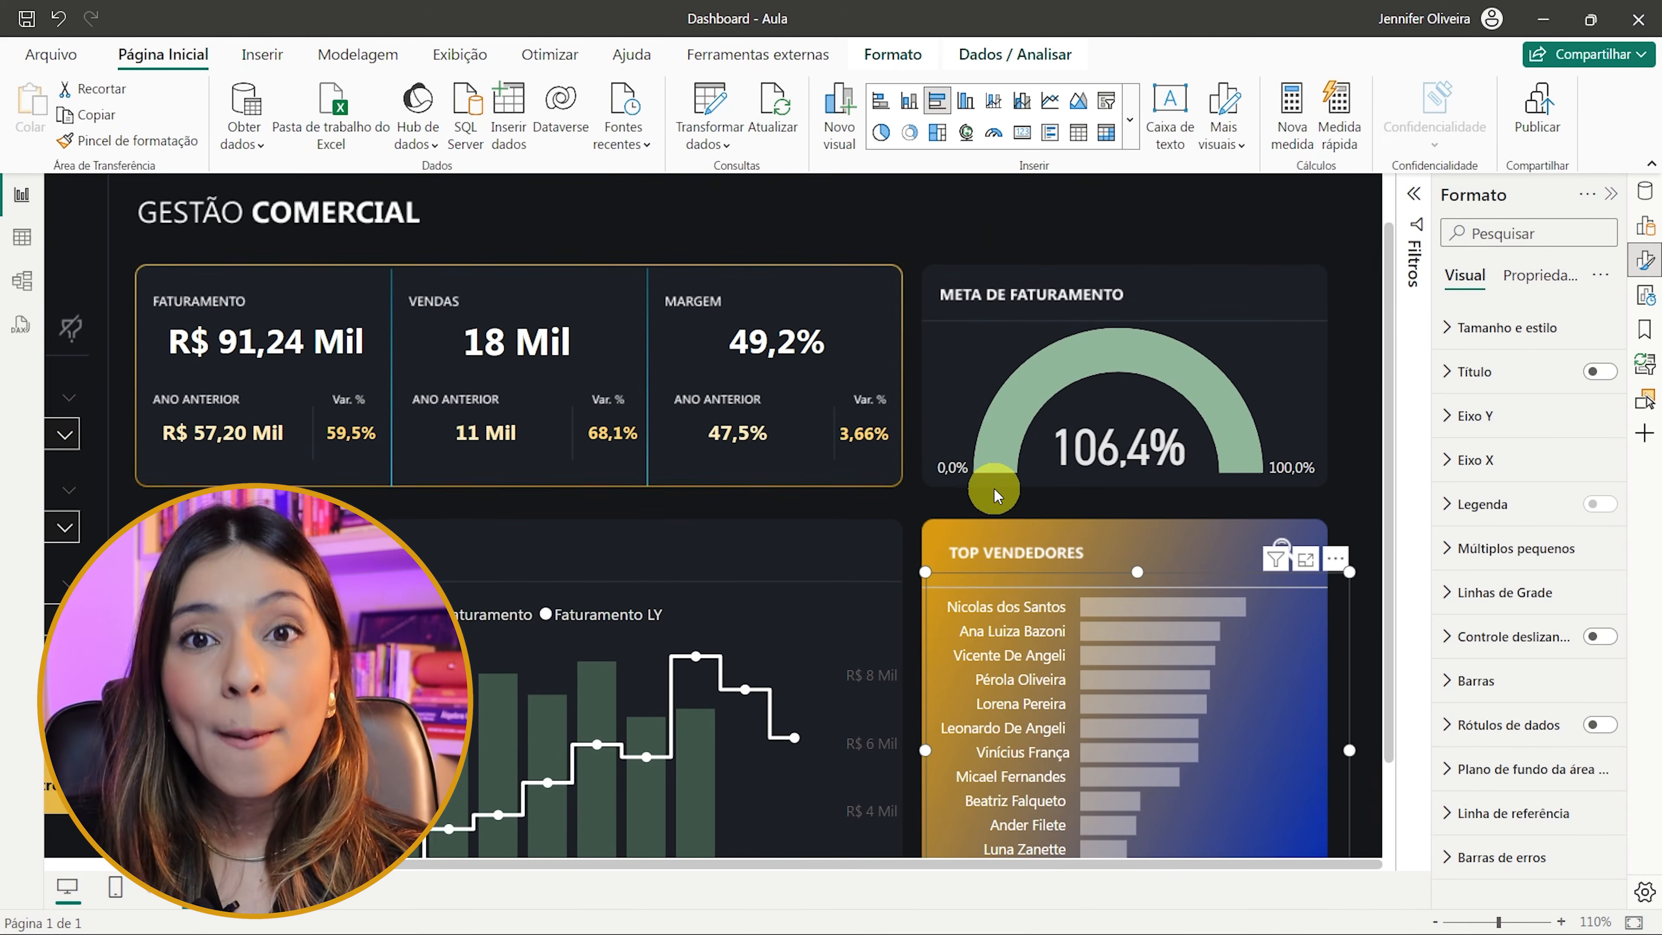
{"action": "scroll", "coordinate": [993, 487], "scroll_direction": "left", "scroll_amount": 3}
{"action": "left_click", "coordinate": [166, 450]}
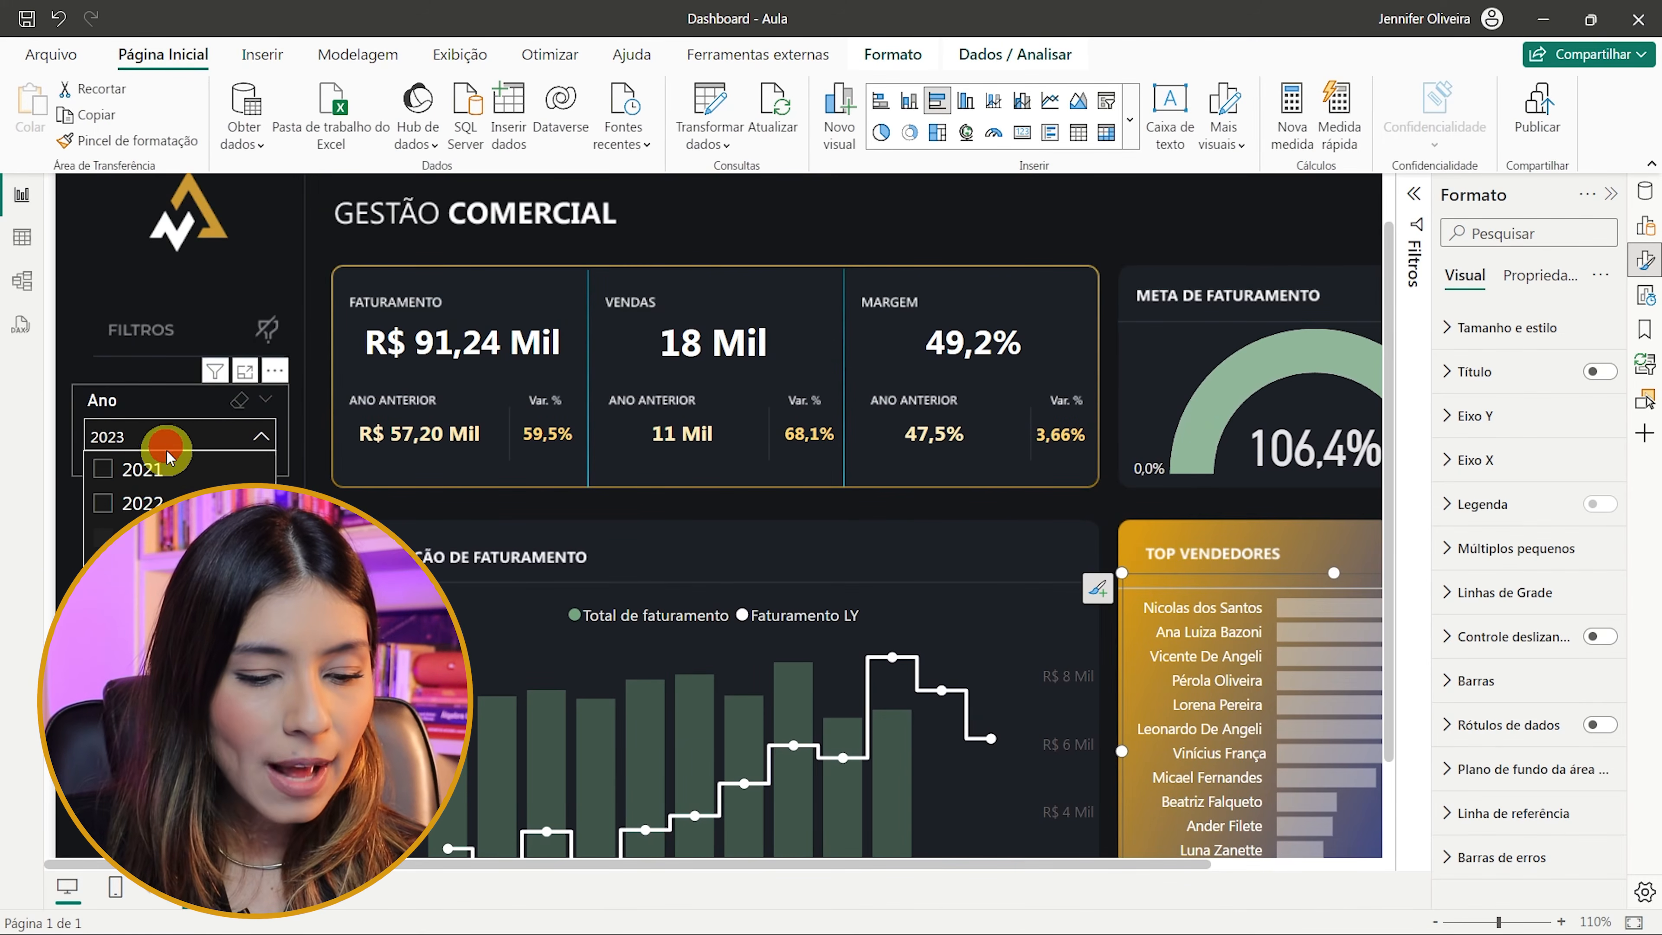
{"action": "left_click", "coordinate": [149, 503]}
{"action": "scroll", "coordinate": [553, 394], "scroll_direction": "right", "scroll_amount": 3}
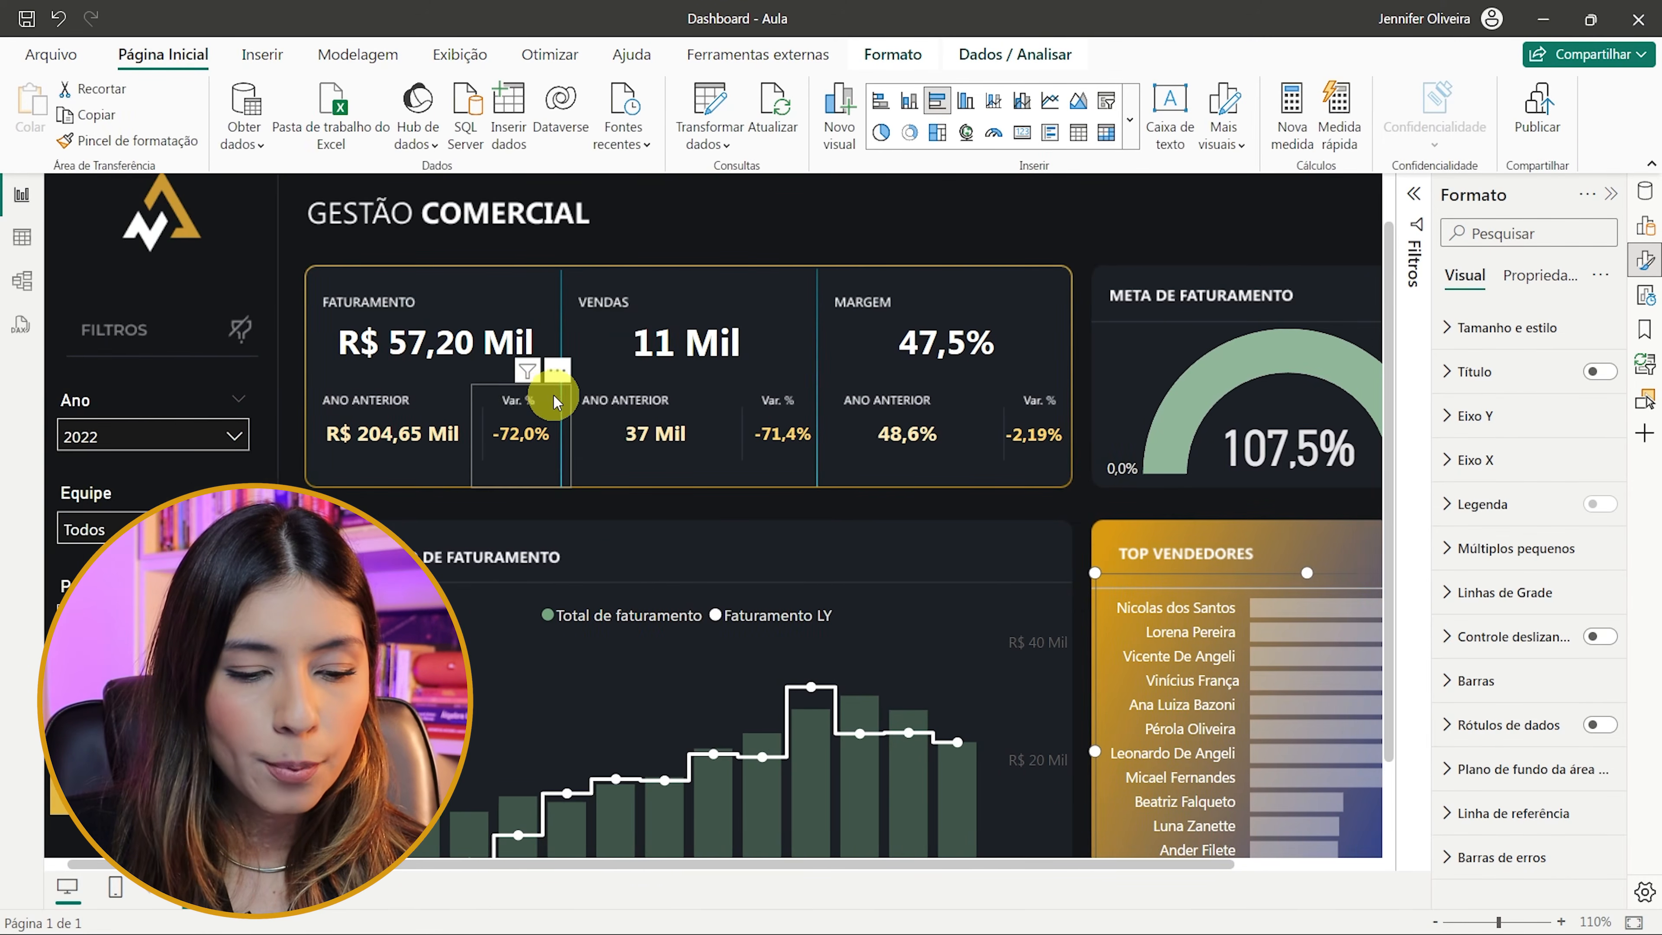
{"action": "scroll", "coordinate": [1183, 600], "scroll_direction": "down", "scroll_amount": 2}
{"action": "left_click", "coordinate": [1183, 600]}
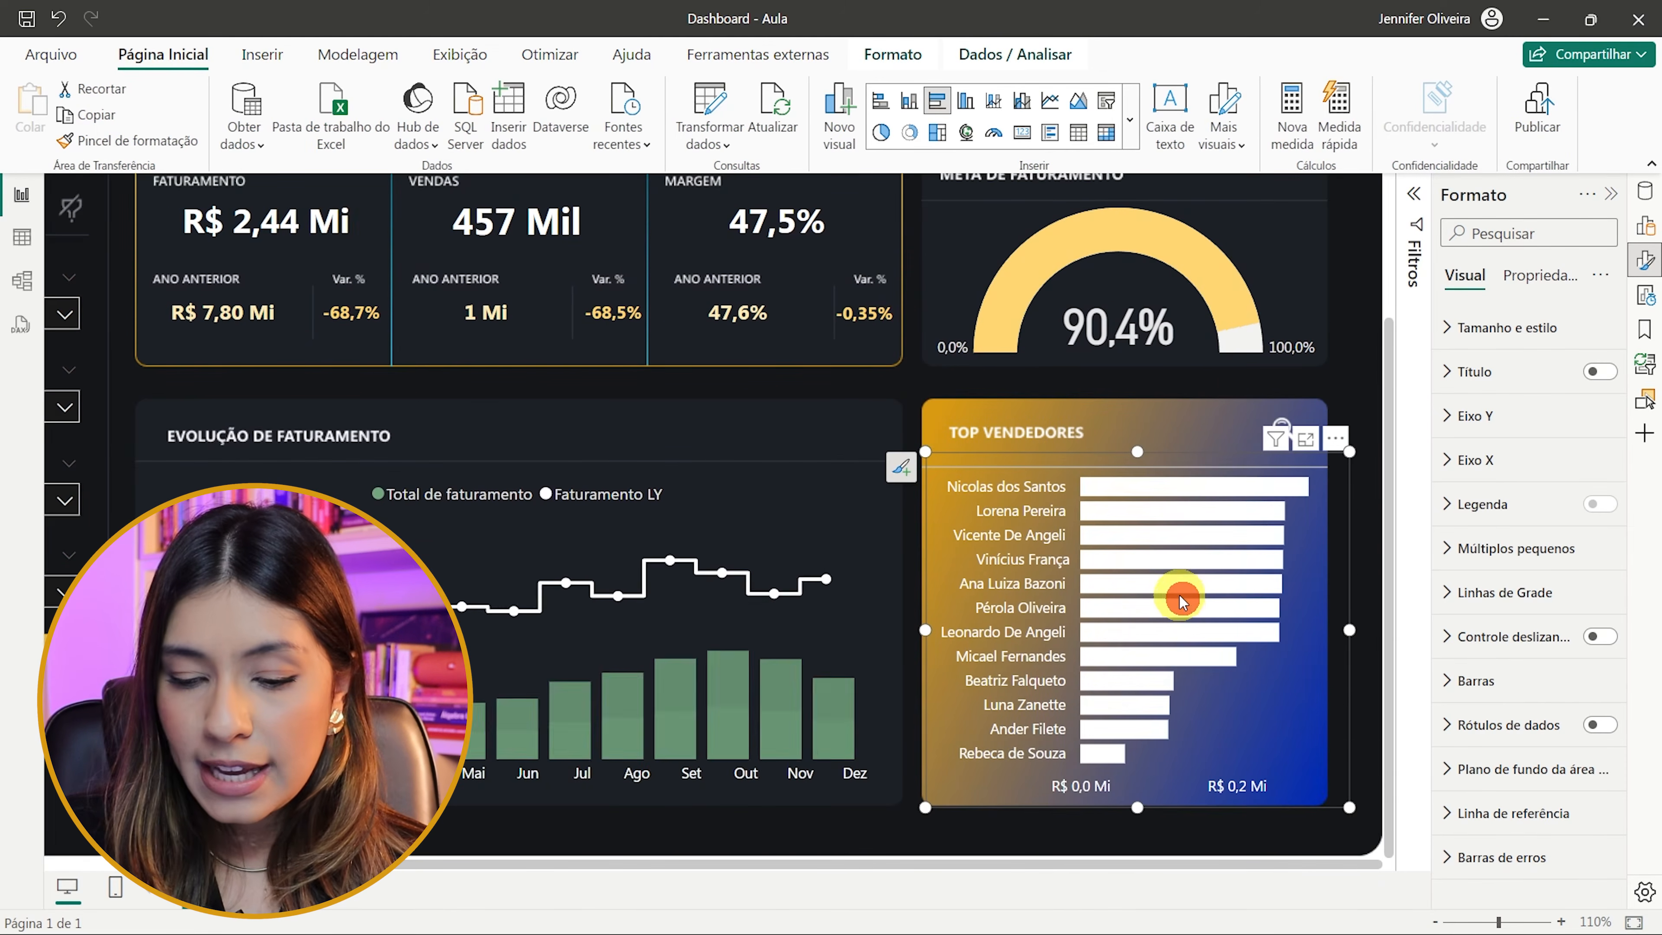
- Check the META DE FATURAMENTO gauge's fill color for 2022 by selecting various sellers and the month Jul, and clear the selection
{"action": "left_click", "coordinate": [1172, 582]}
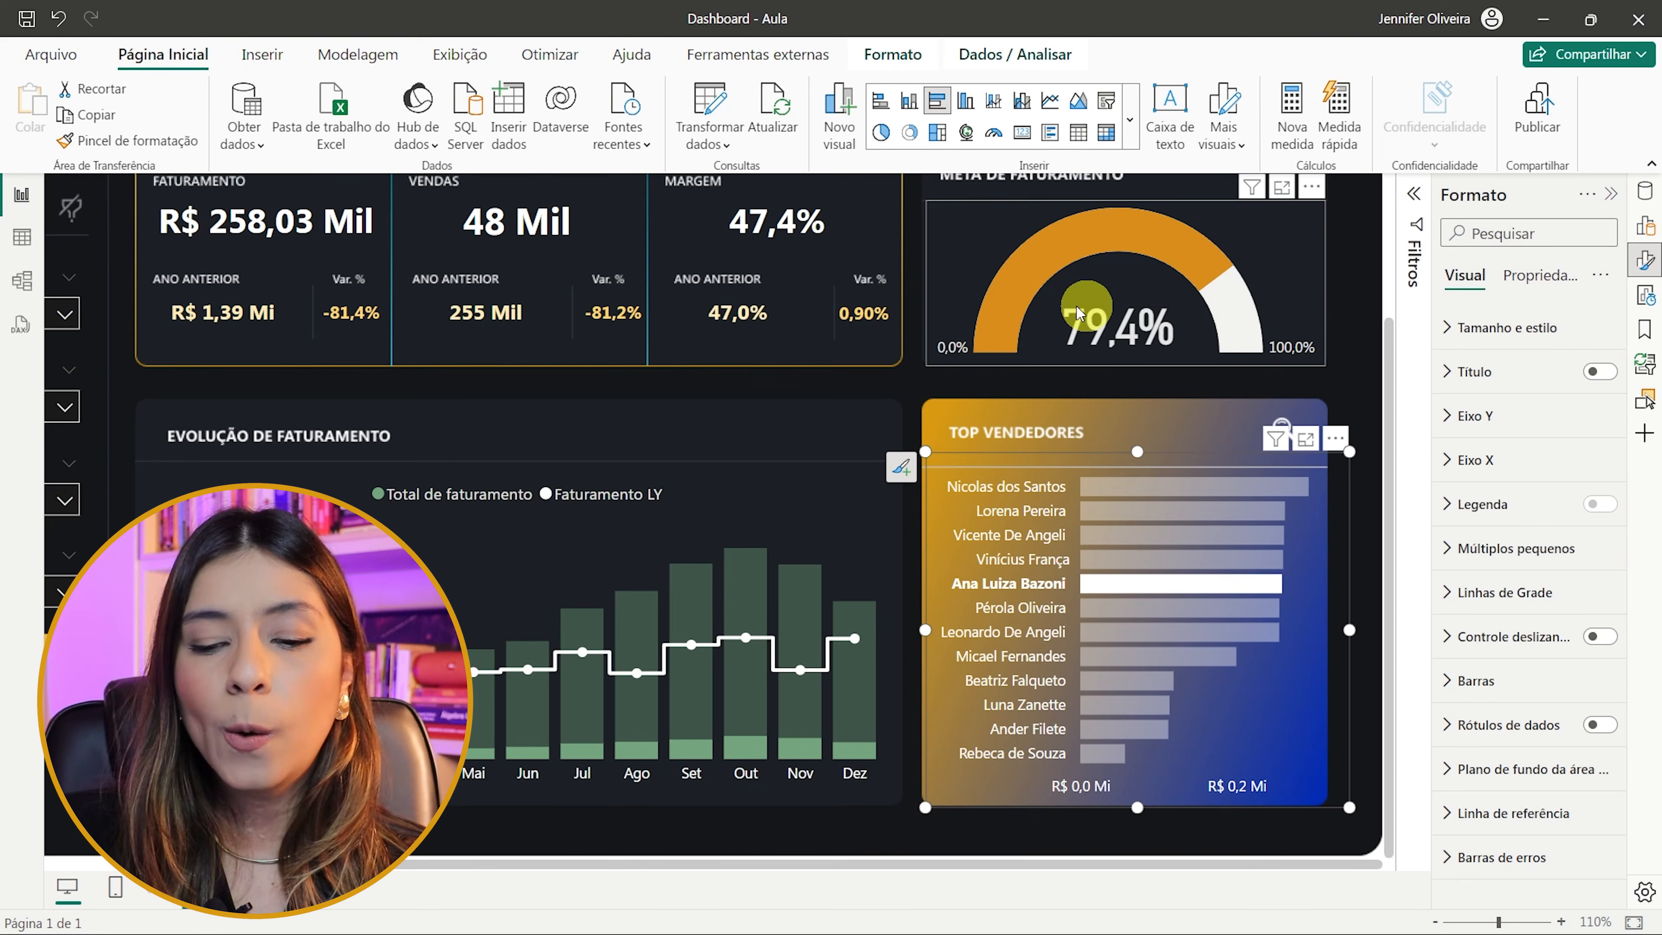
{"action": "left_click", "coordinate": [1118, 512]}
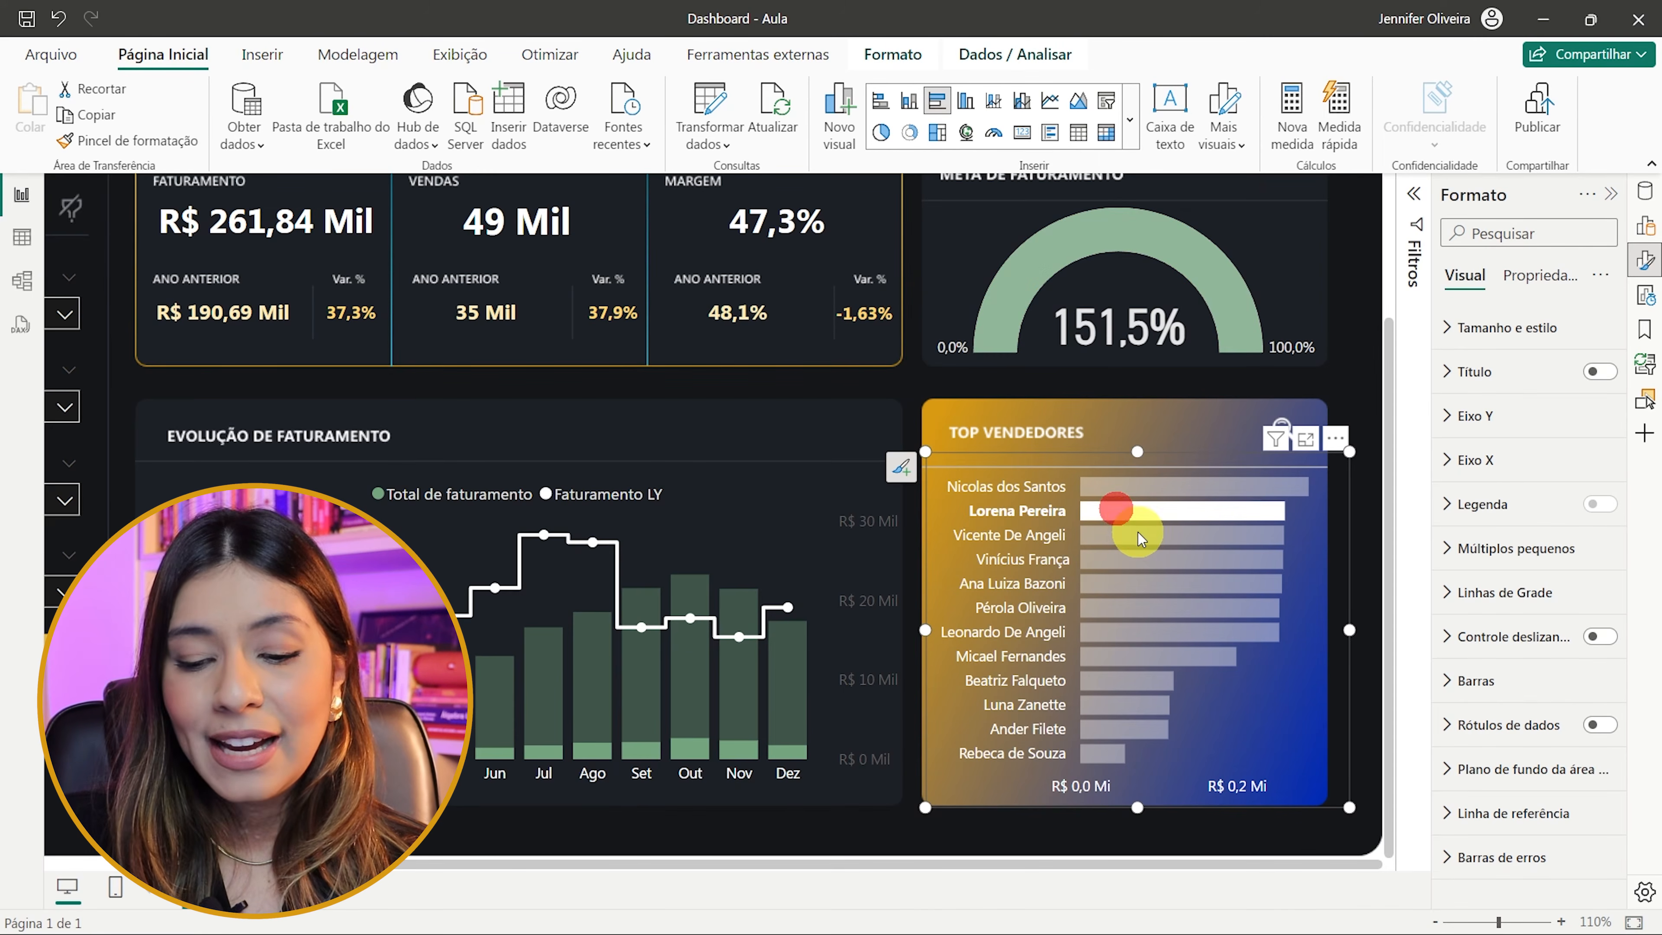
{"action": "left_click", "coordinate": [550, 698]}
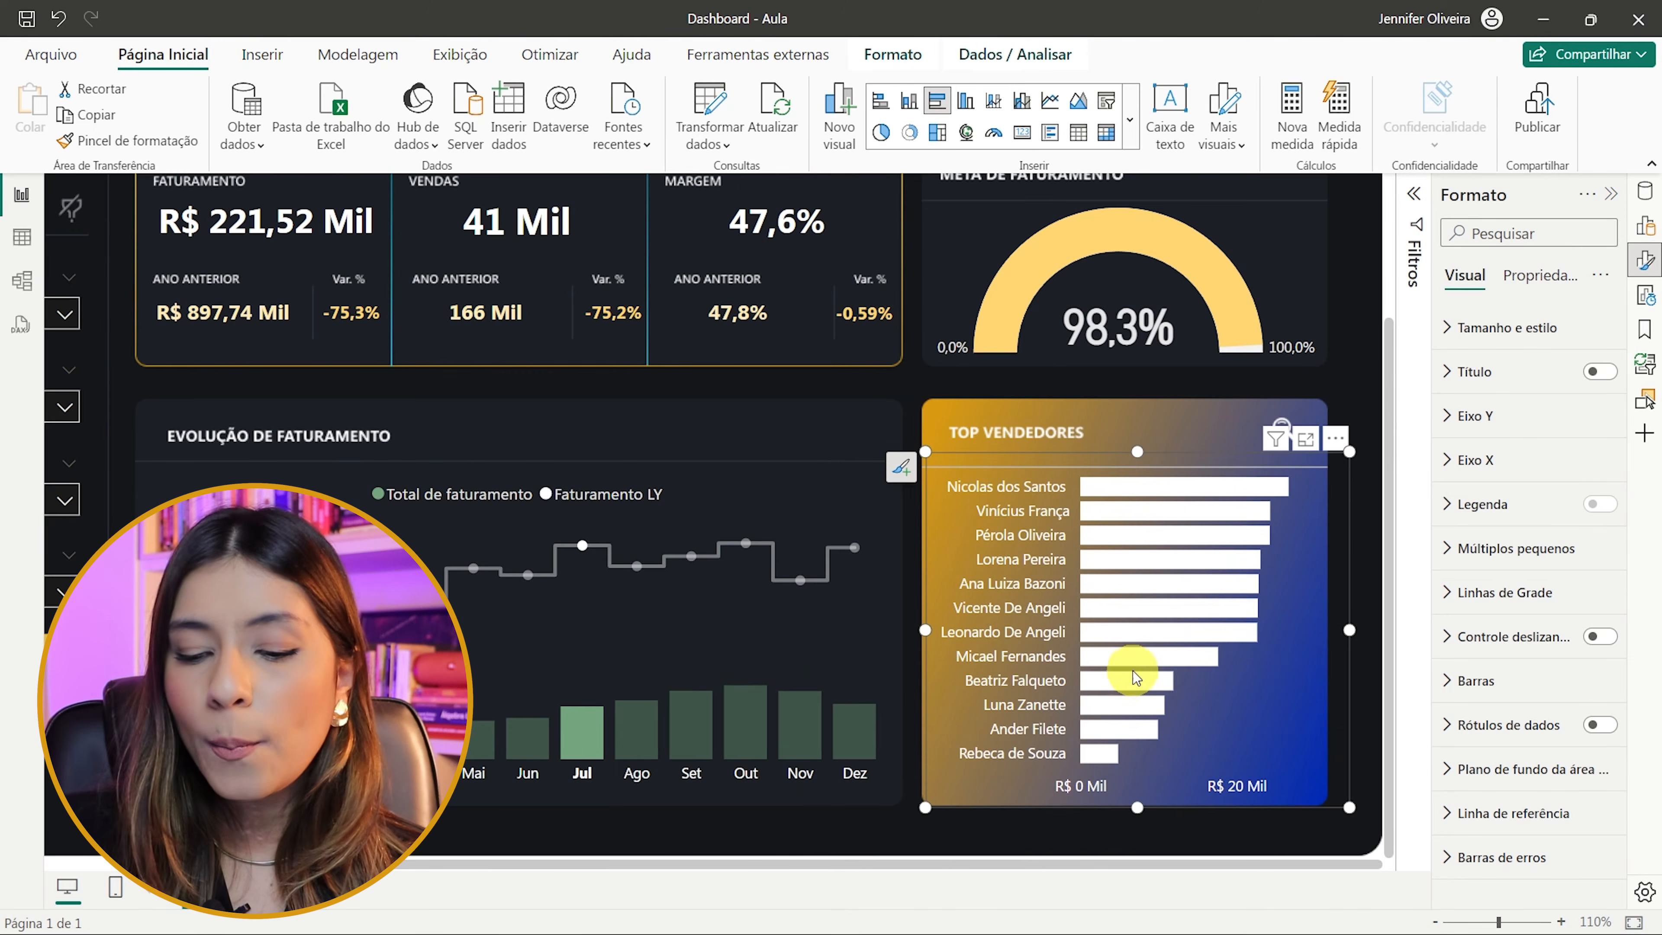
{"action": "left_click", "coordinate": [1118, 678]}
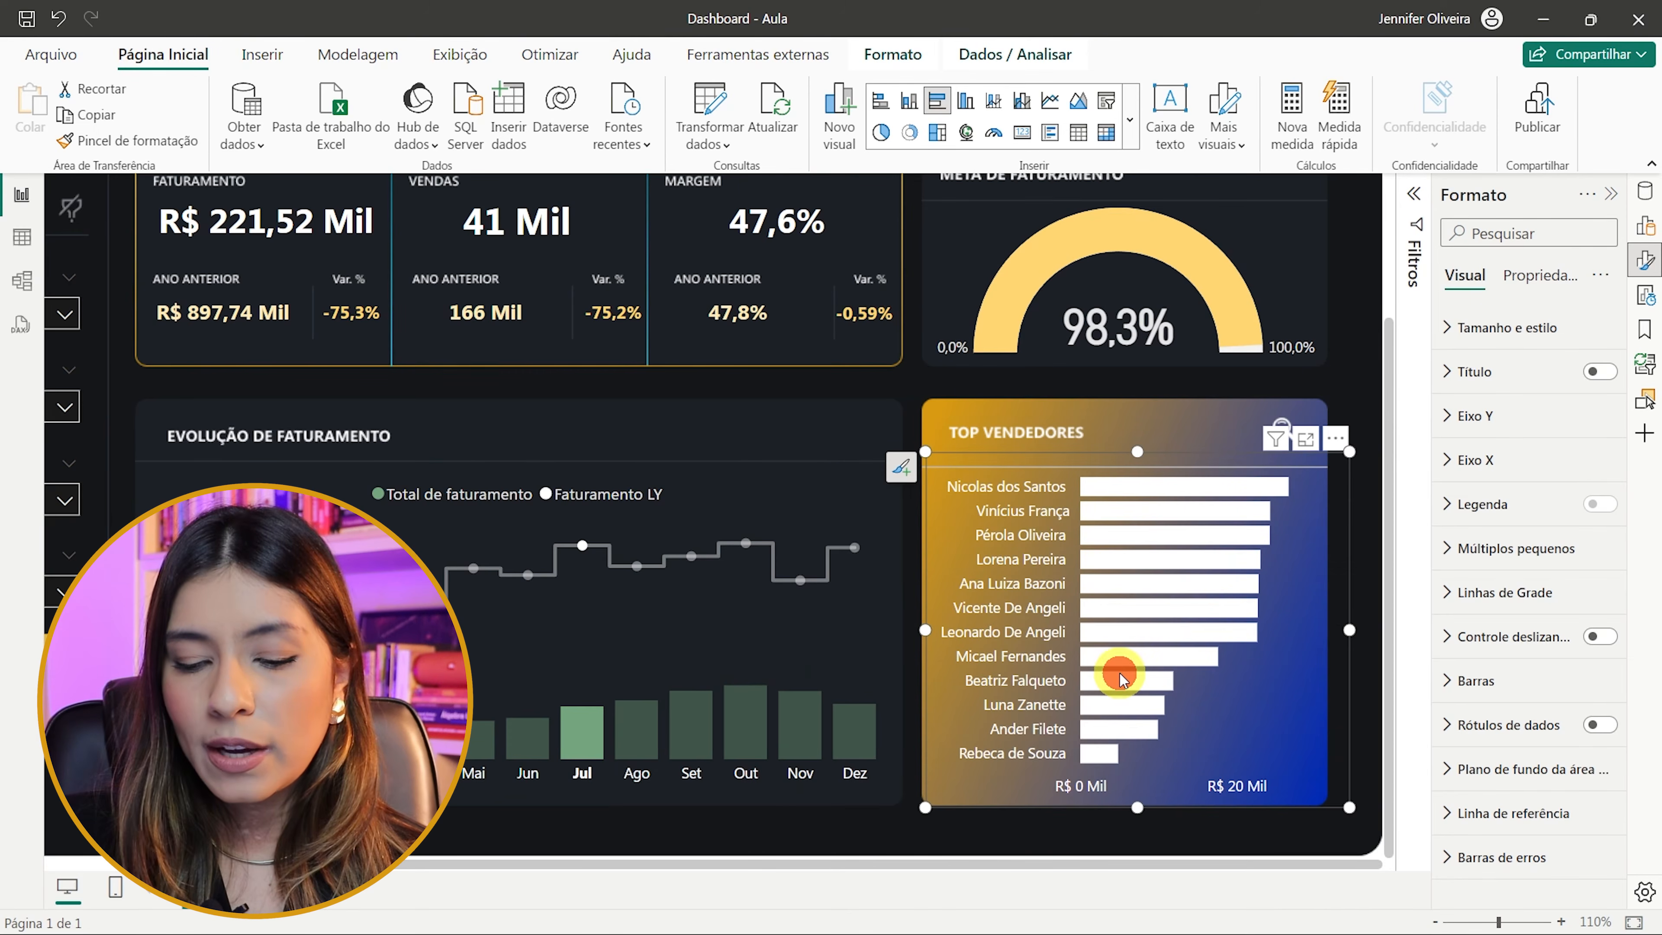
{"action": "left_click", "coordinate": [1115, 705]}
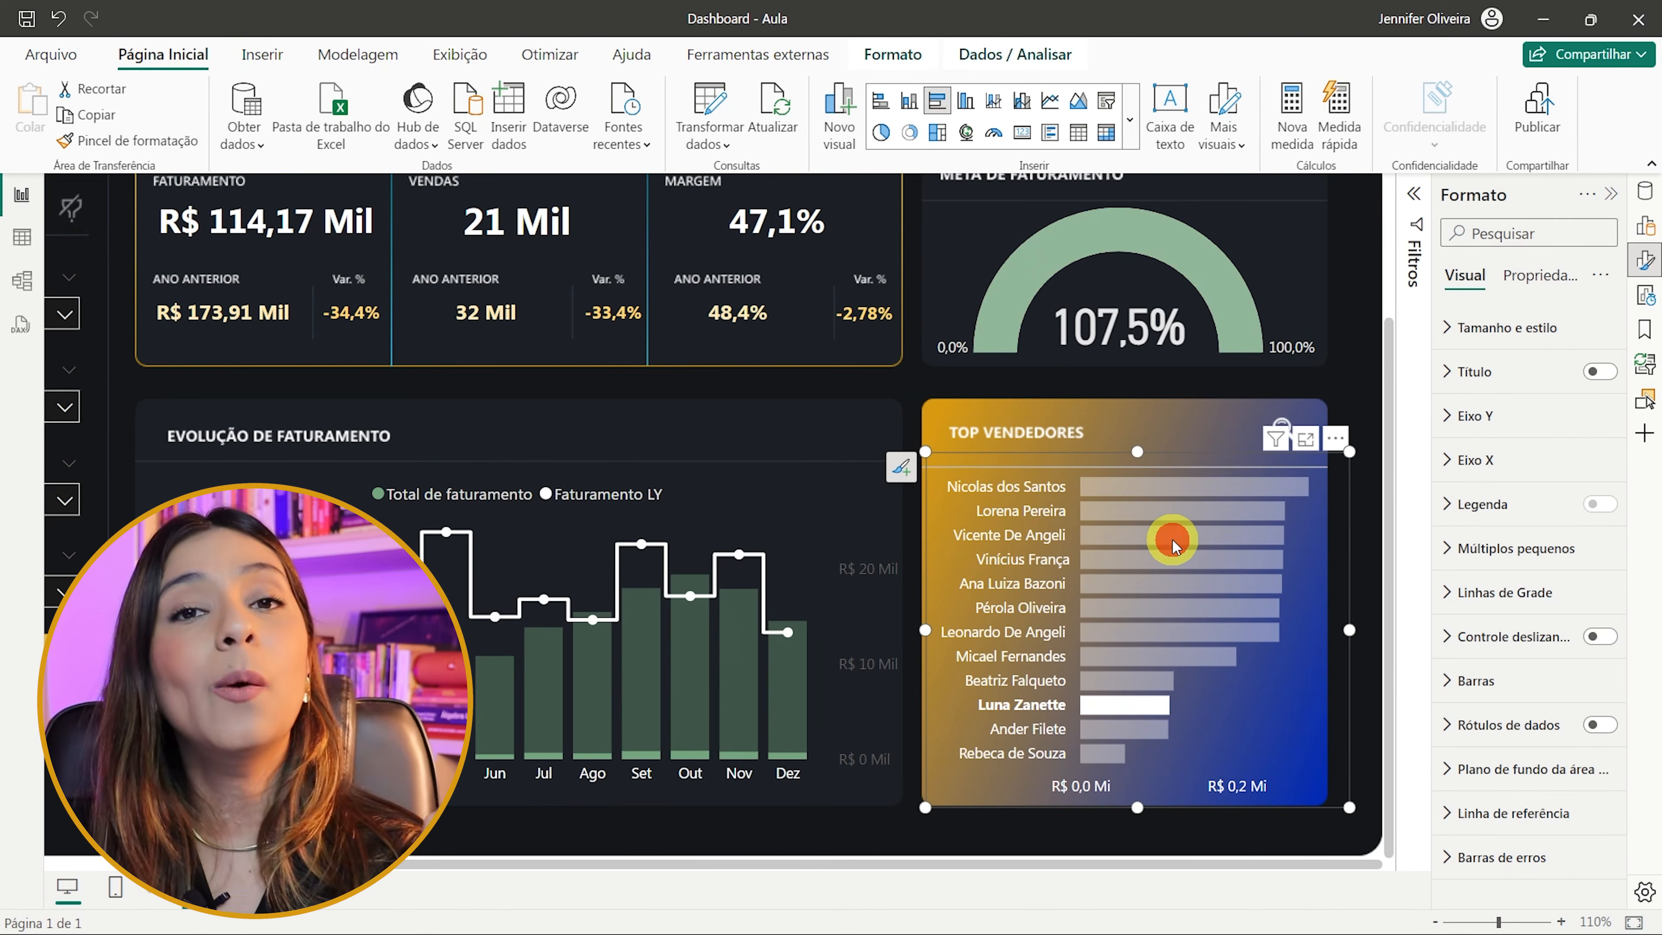
{"action": "left_click", "coordinate": [1171, 538]}
{"action": "left_click", "coordinate": [1284, 728]}
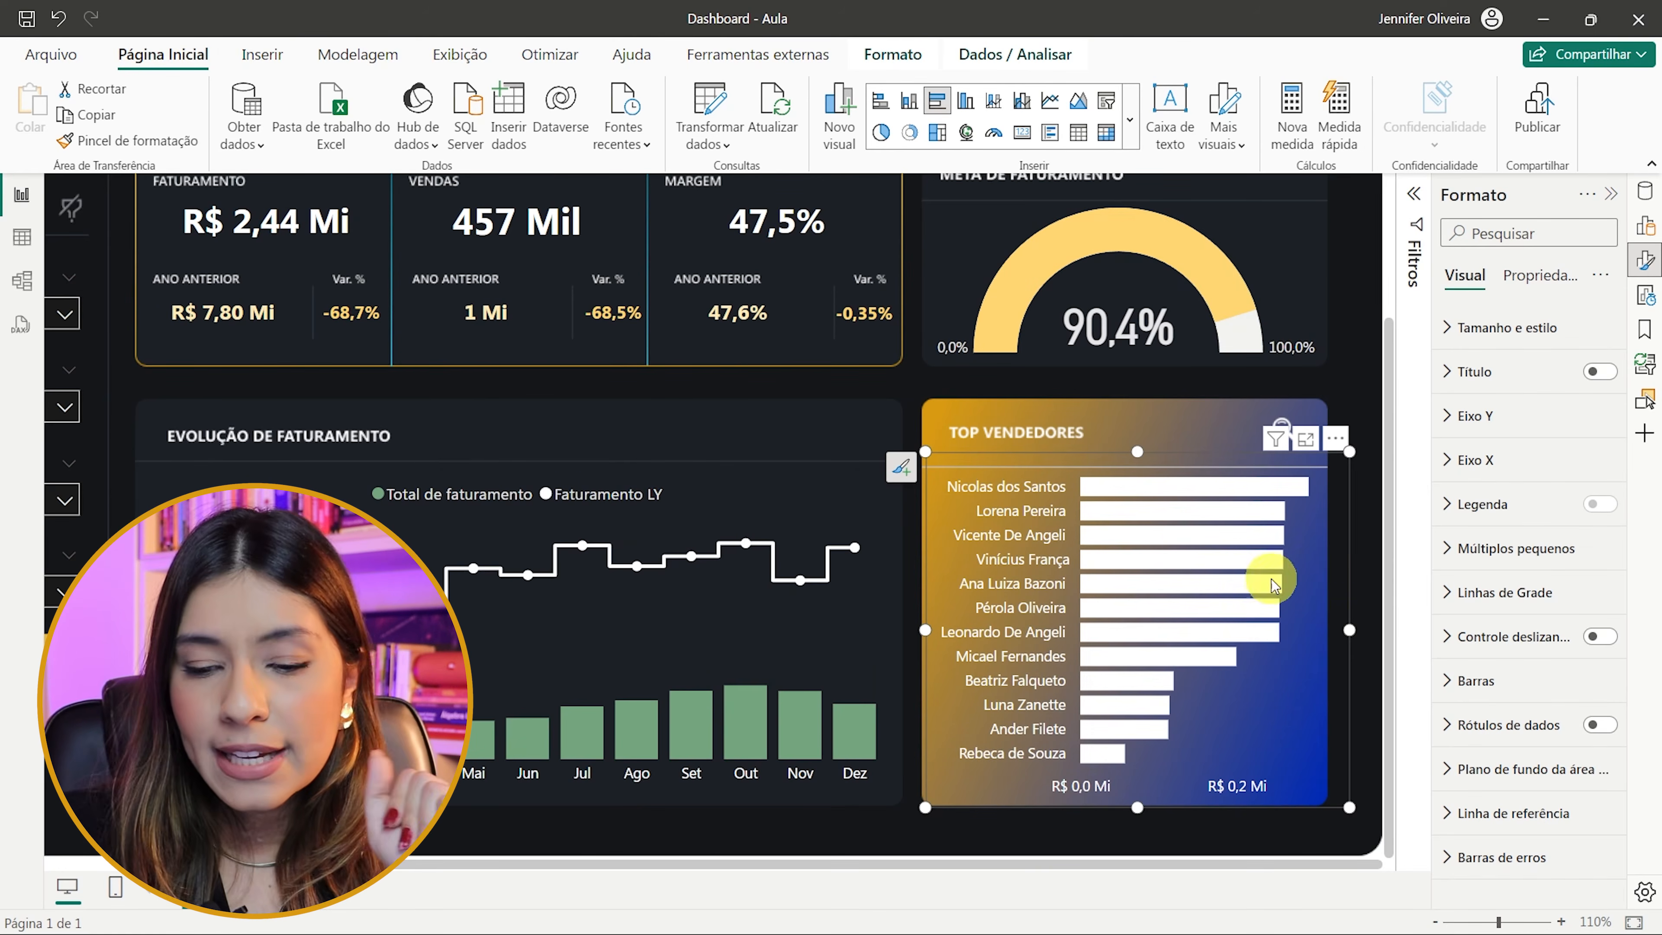
{"action": "mouse_move", "coordinate": [1124, 305]}
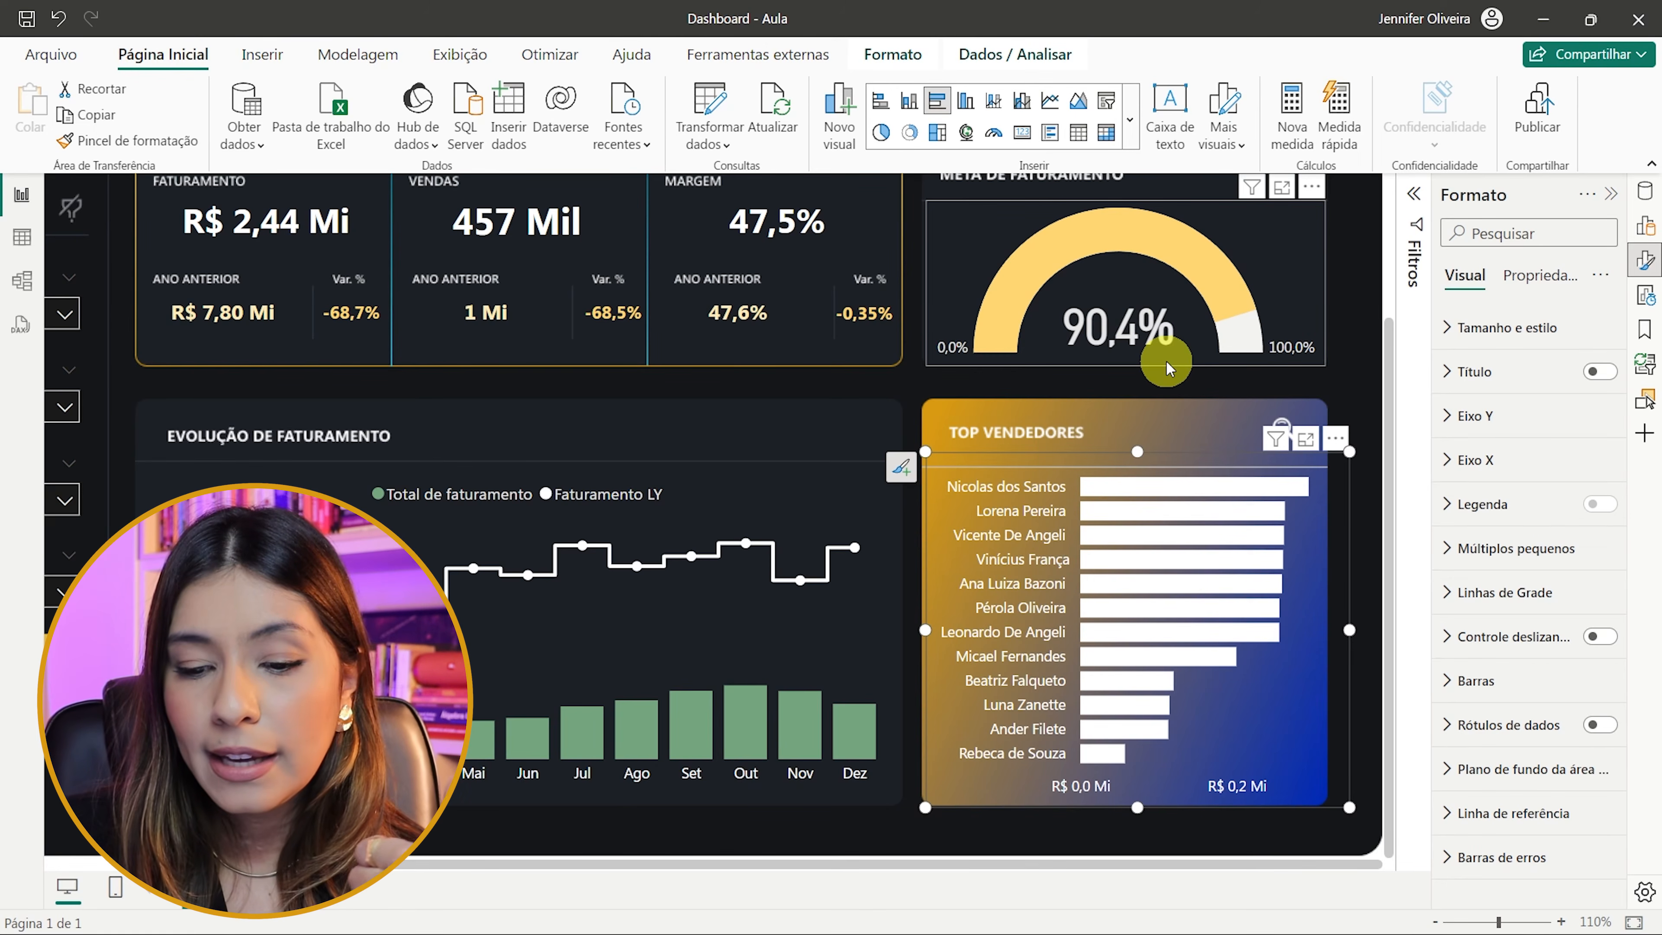
{"action": "scroll", "coordinate": [1166, 360], "scroll_direction": "up", "scroll_amount": 2}
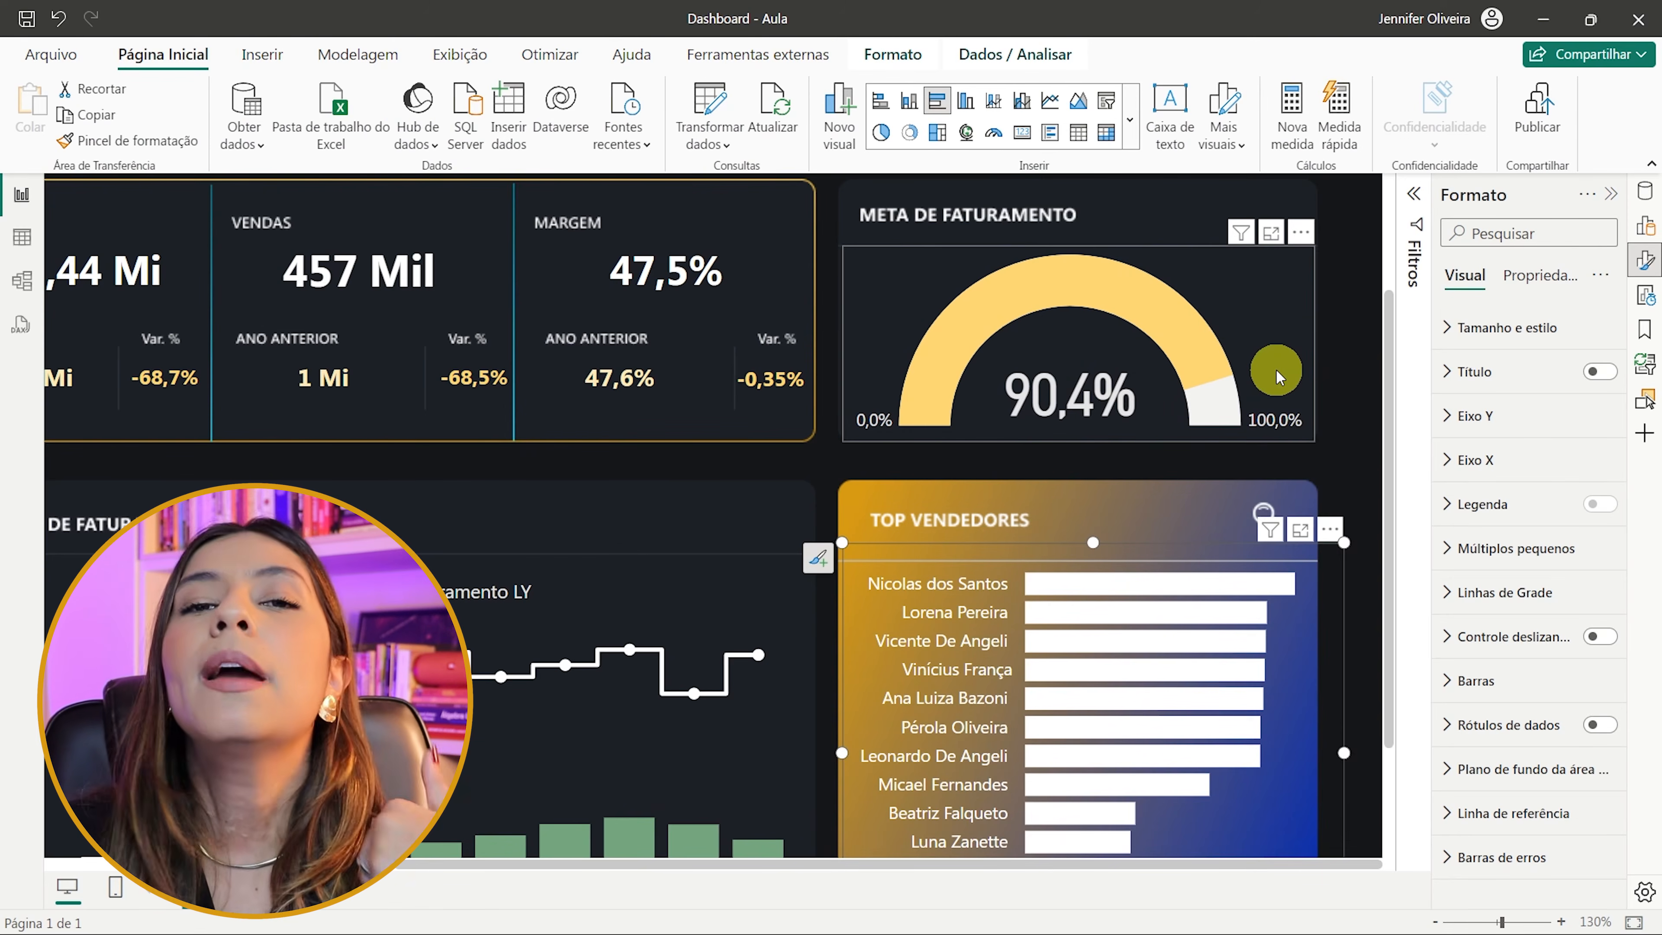
- Start conditional formatting for the META DE FATURAMENTO gauge's callout value color, using the Regras format style based on % Meta Realizada
{"action": "left_click", "coordinate": [1195, 313]}
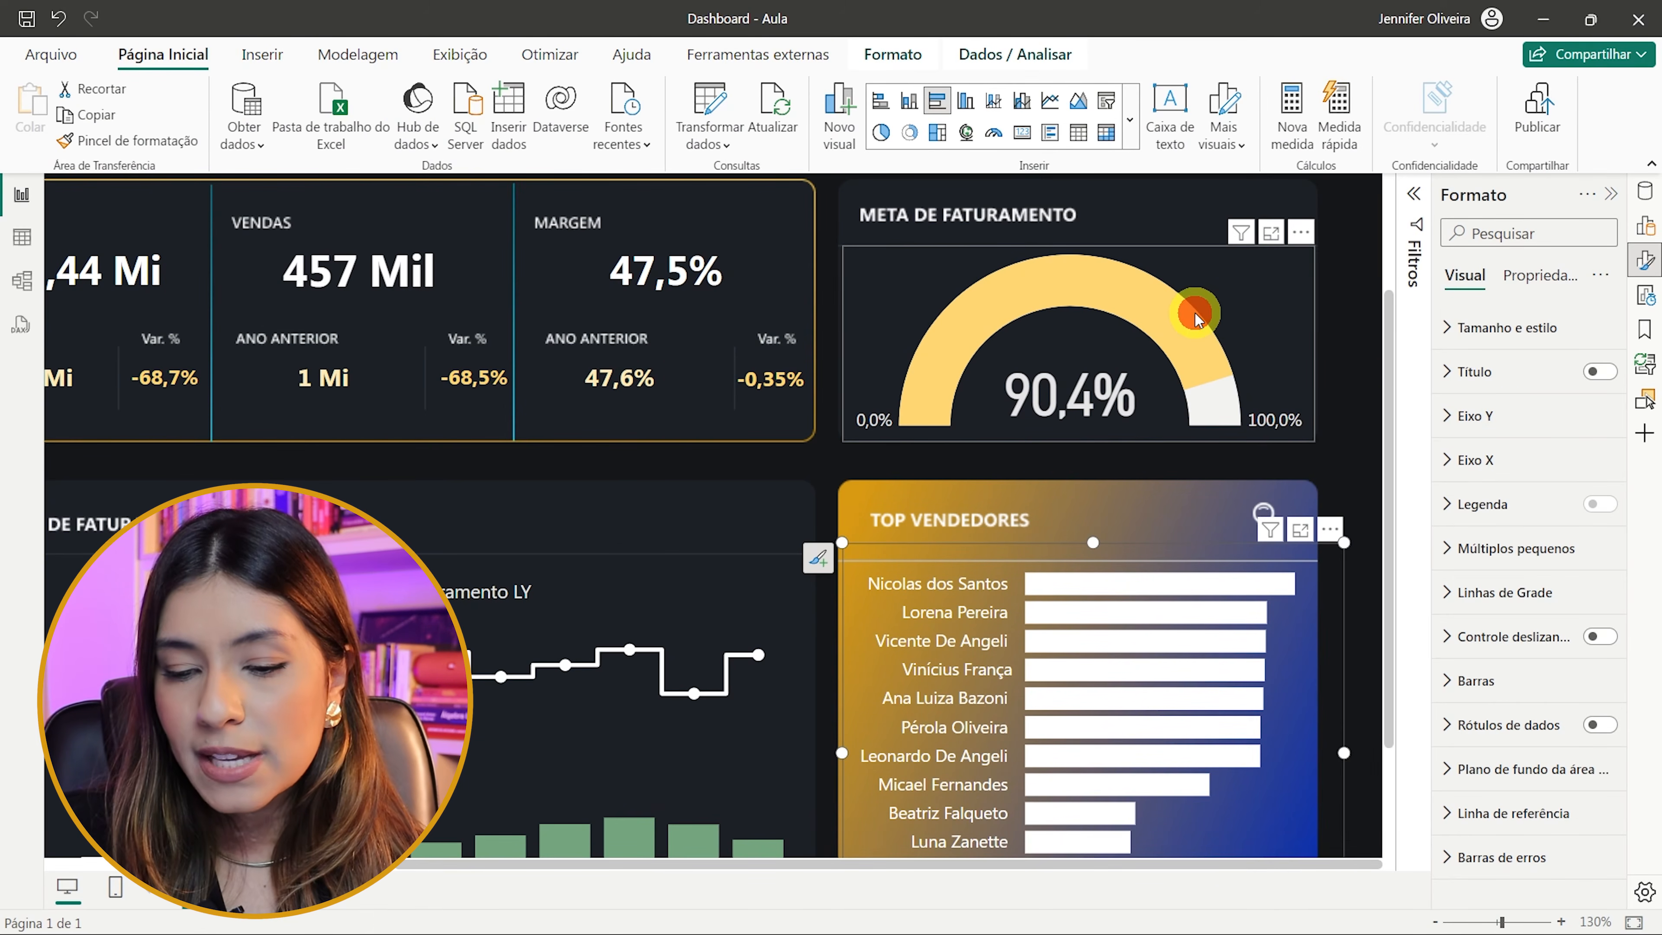
{"action": "scroll", "coordinate": [1532, 655], "scroll_direction": "down", "scroll_amount": 4}
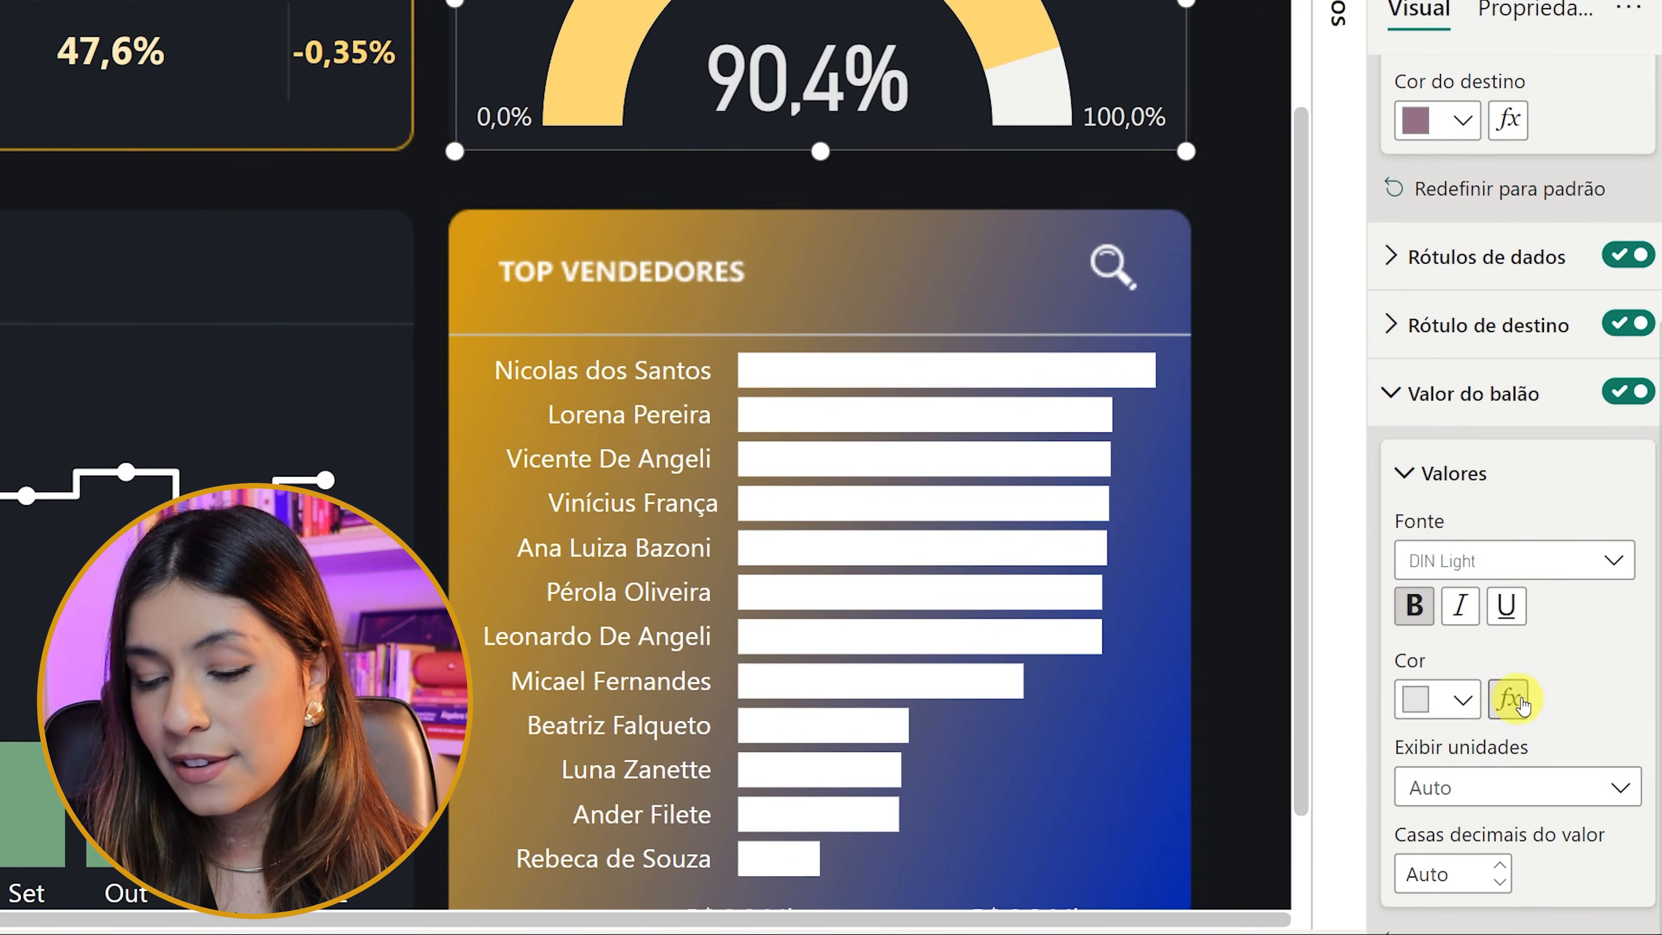
{"action": "left_click", "coordinate": [1580, 719]}
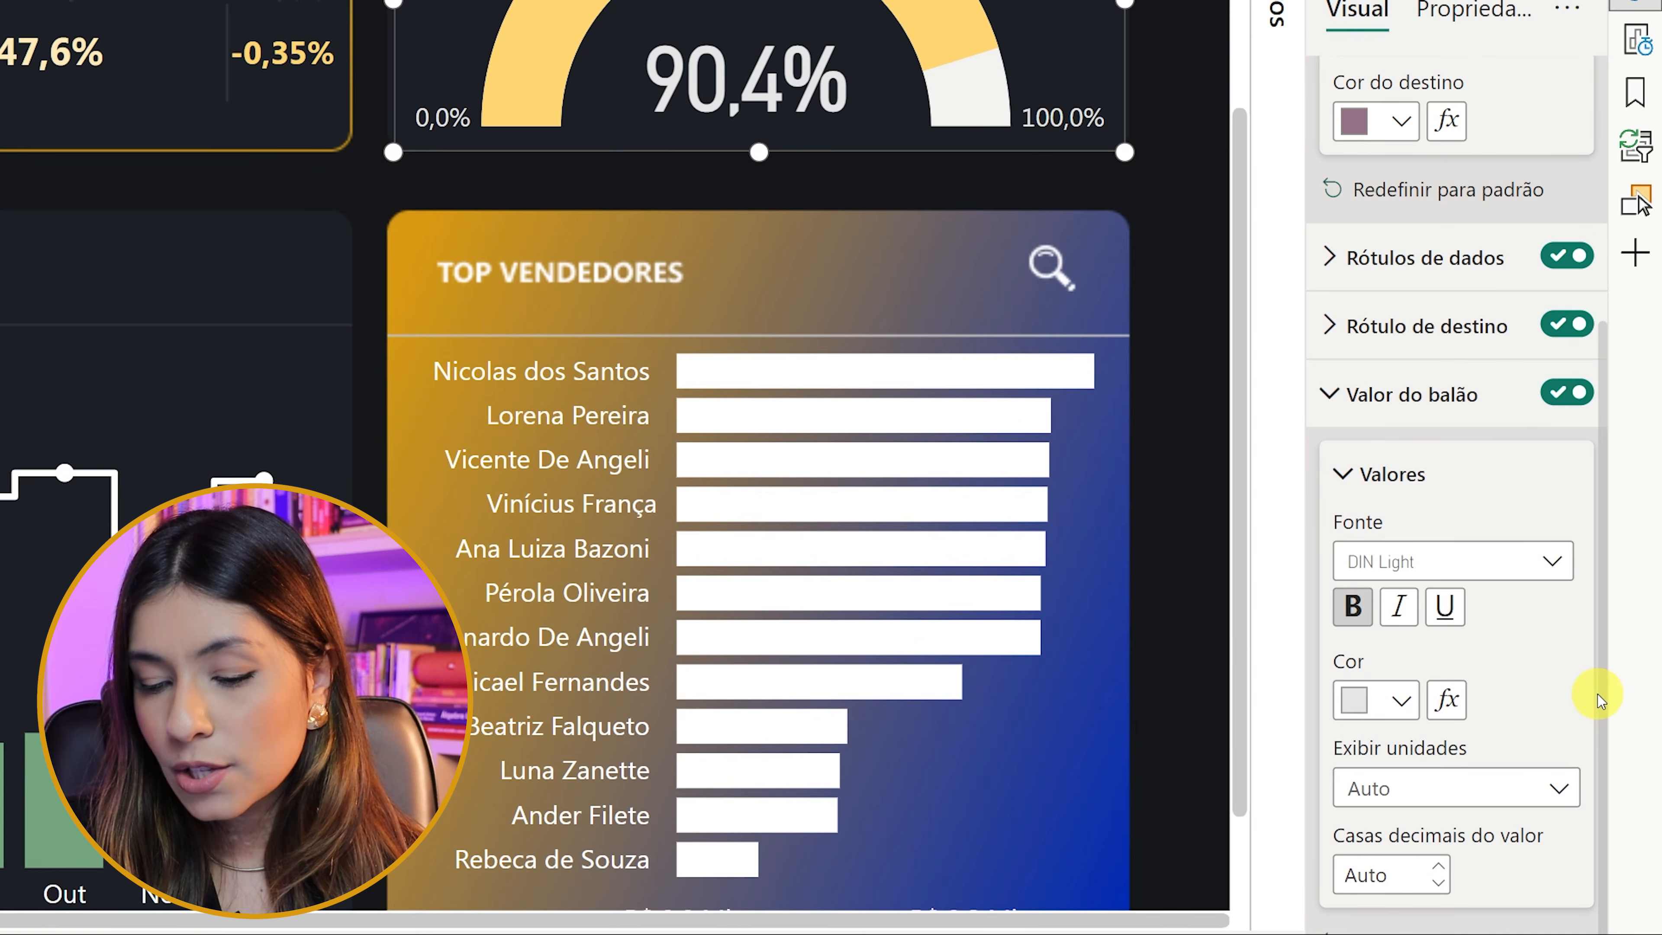
{"action": "left_click", "coordinate": [1446, 699]}
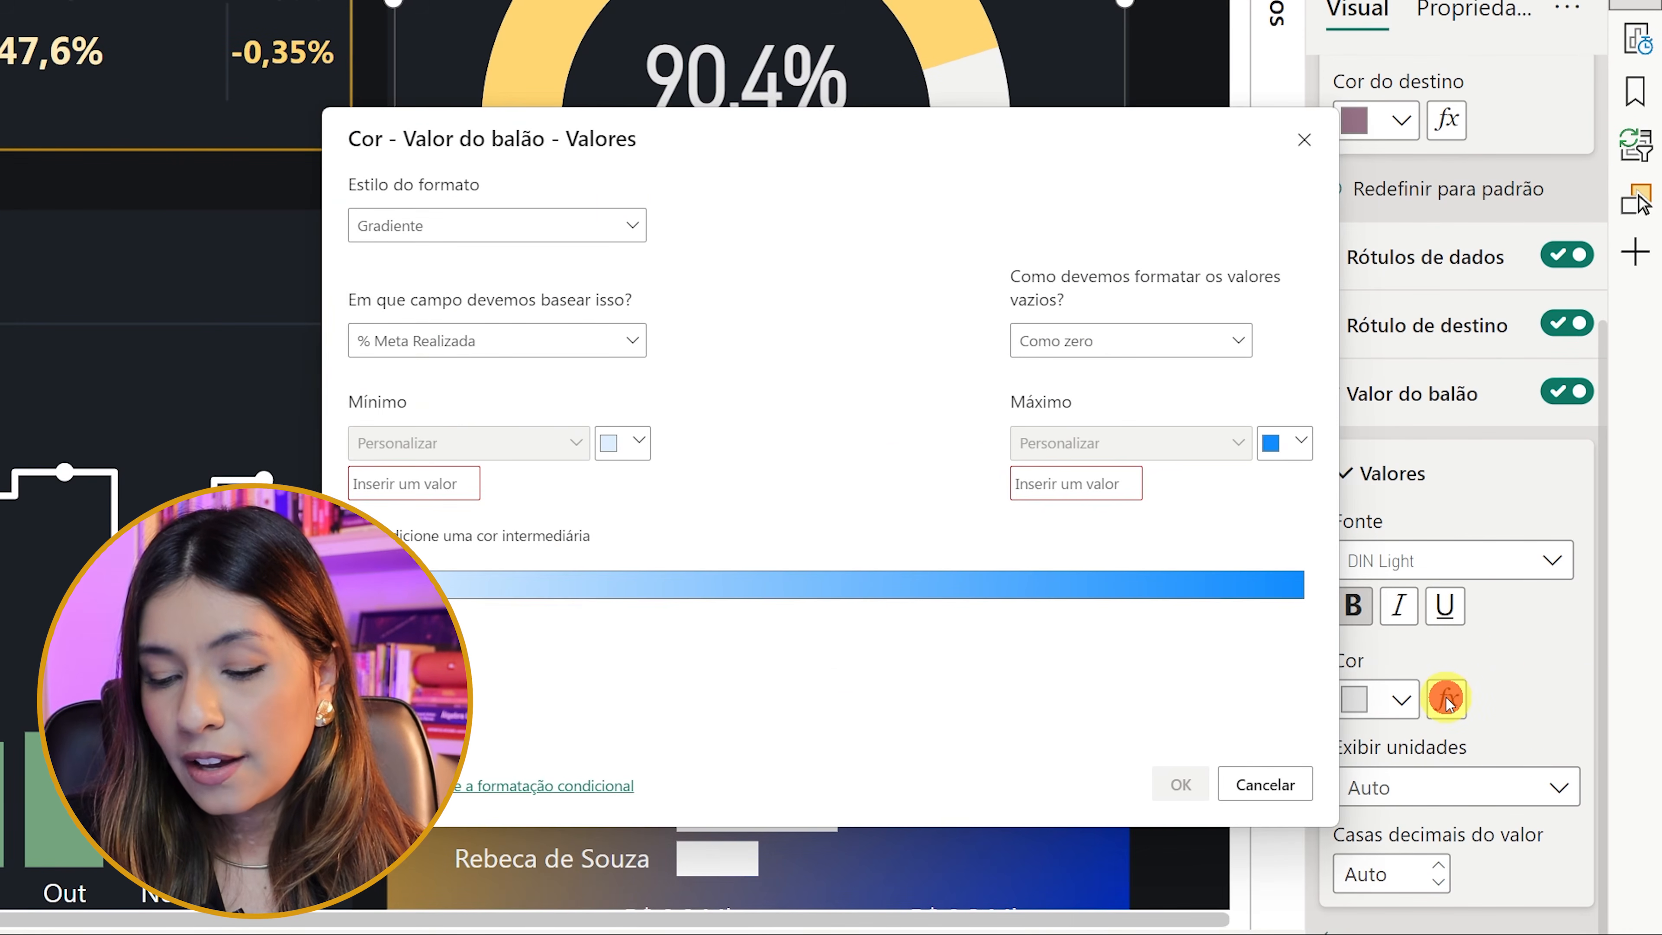
{"action": "left_click", "coordinate": [434, 230]}
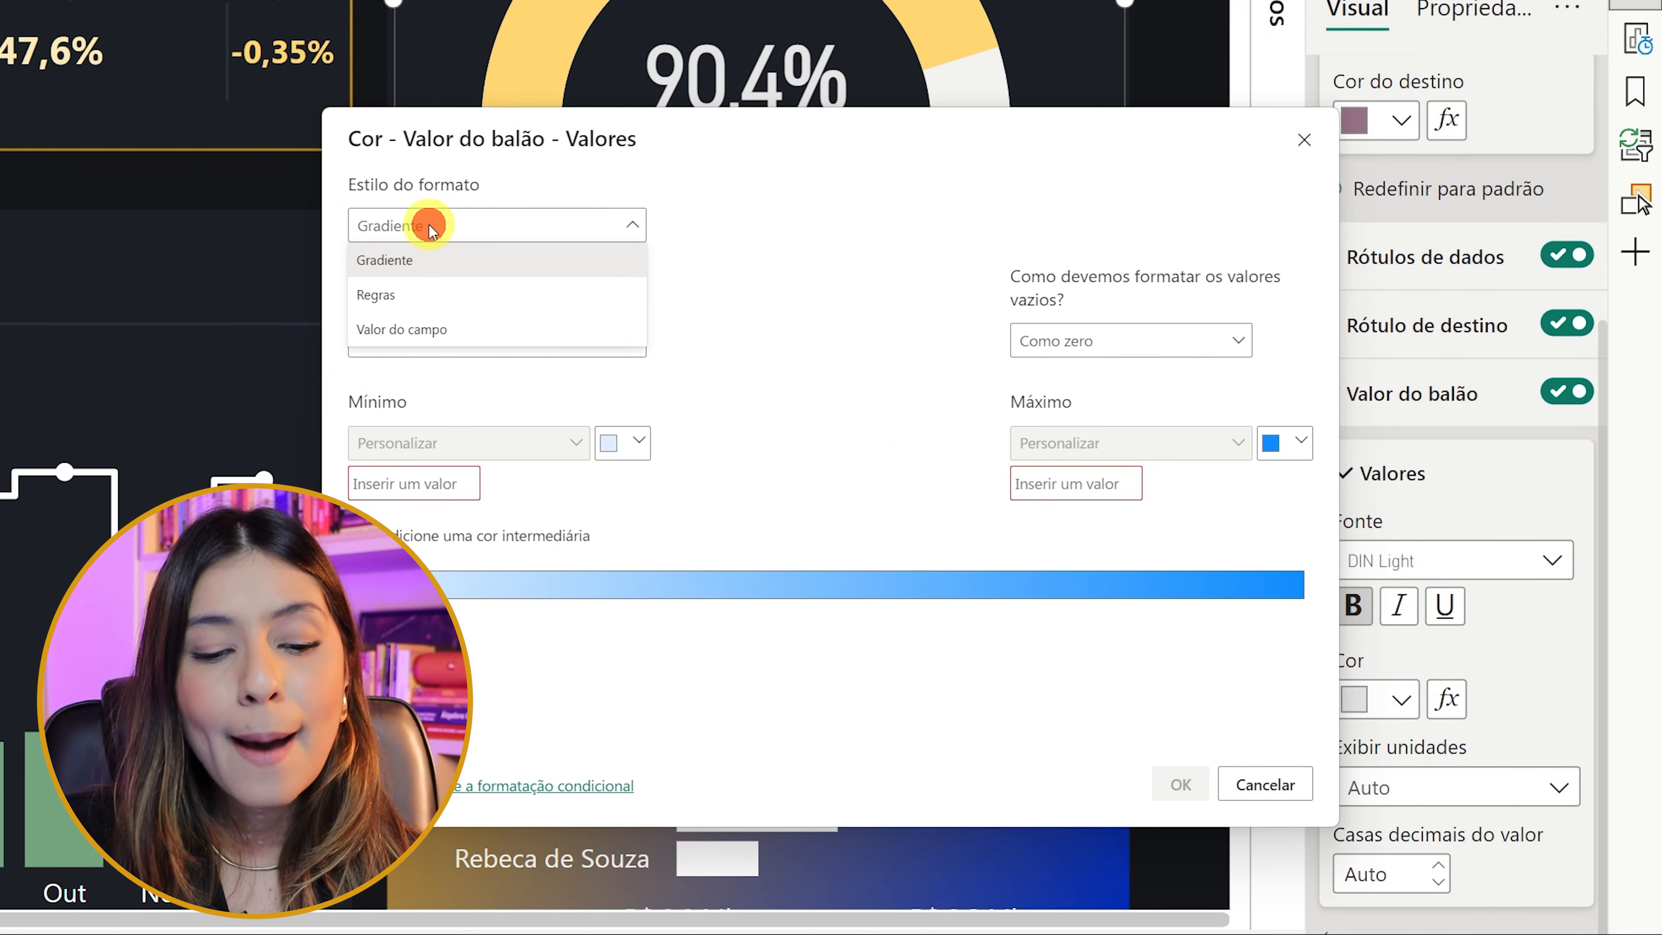
{"action": "left_click", "coordinate": [416, 296]}
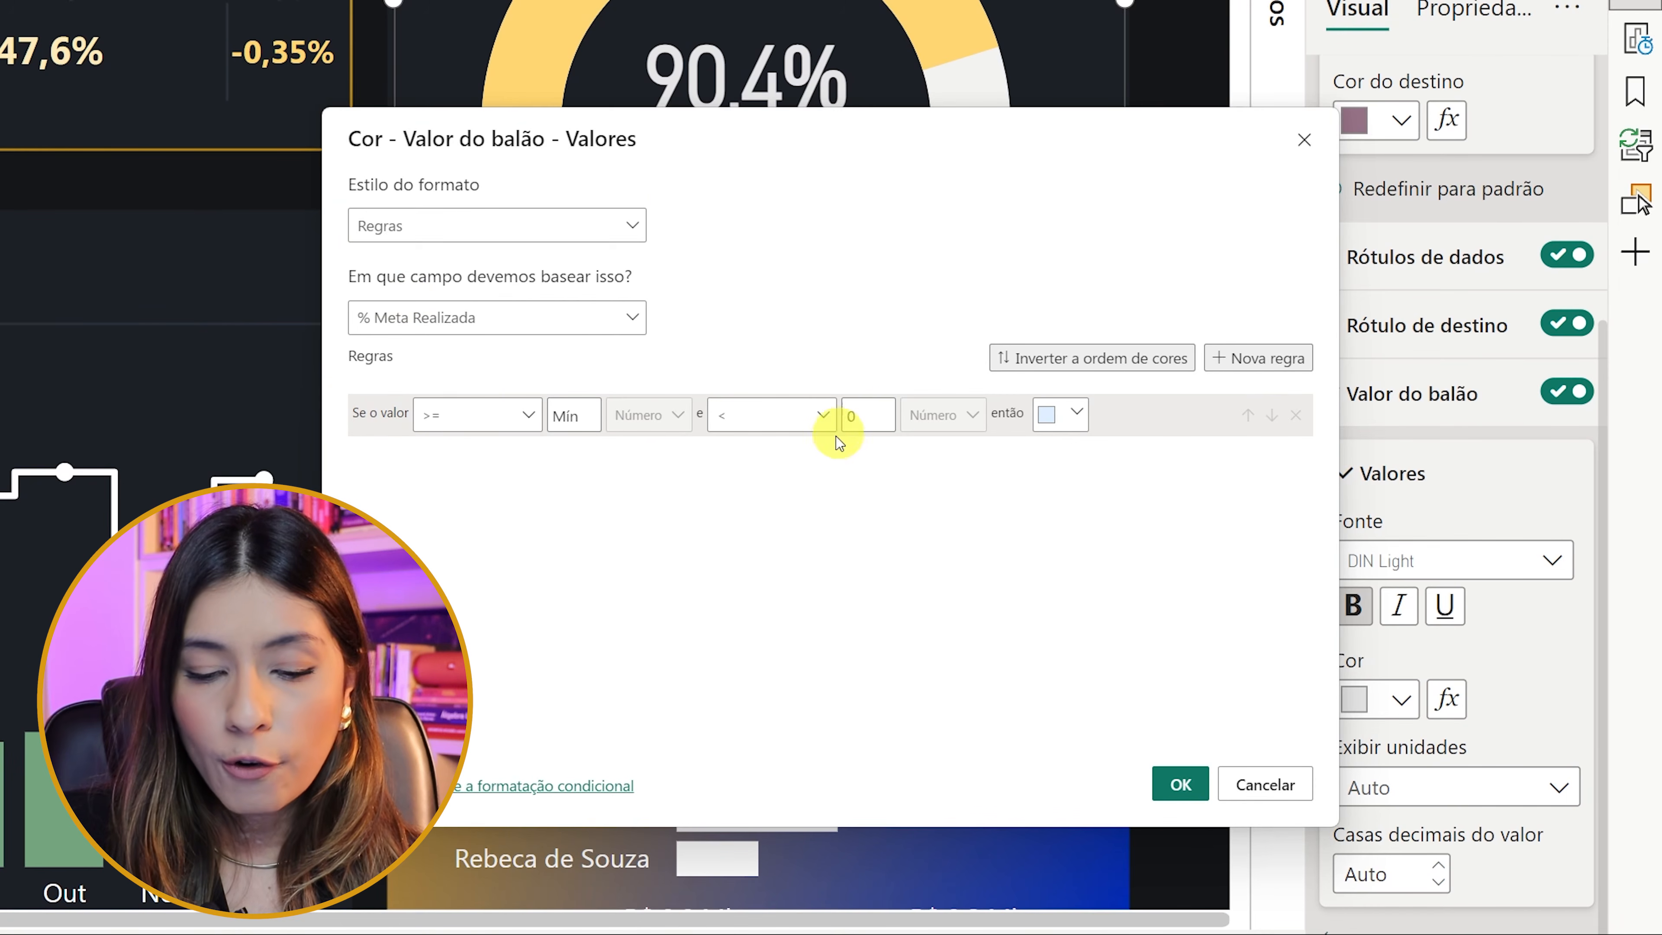
- Set the first rule's upper limit to below 0.5 and give it a light red theme color
{"action": "left_click", "coordinate": [887, 414]}
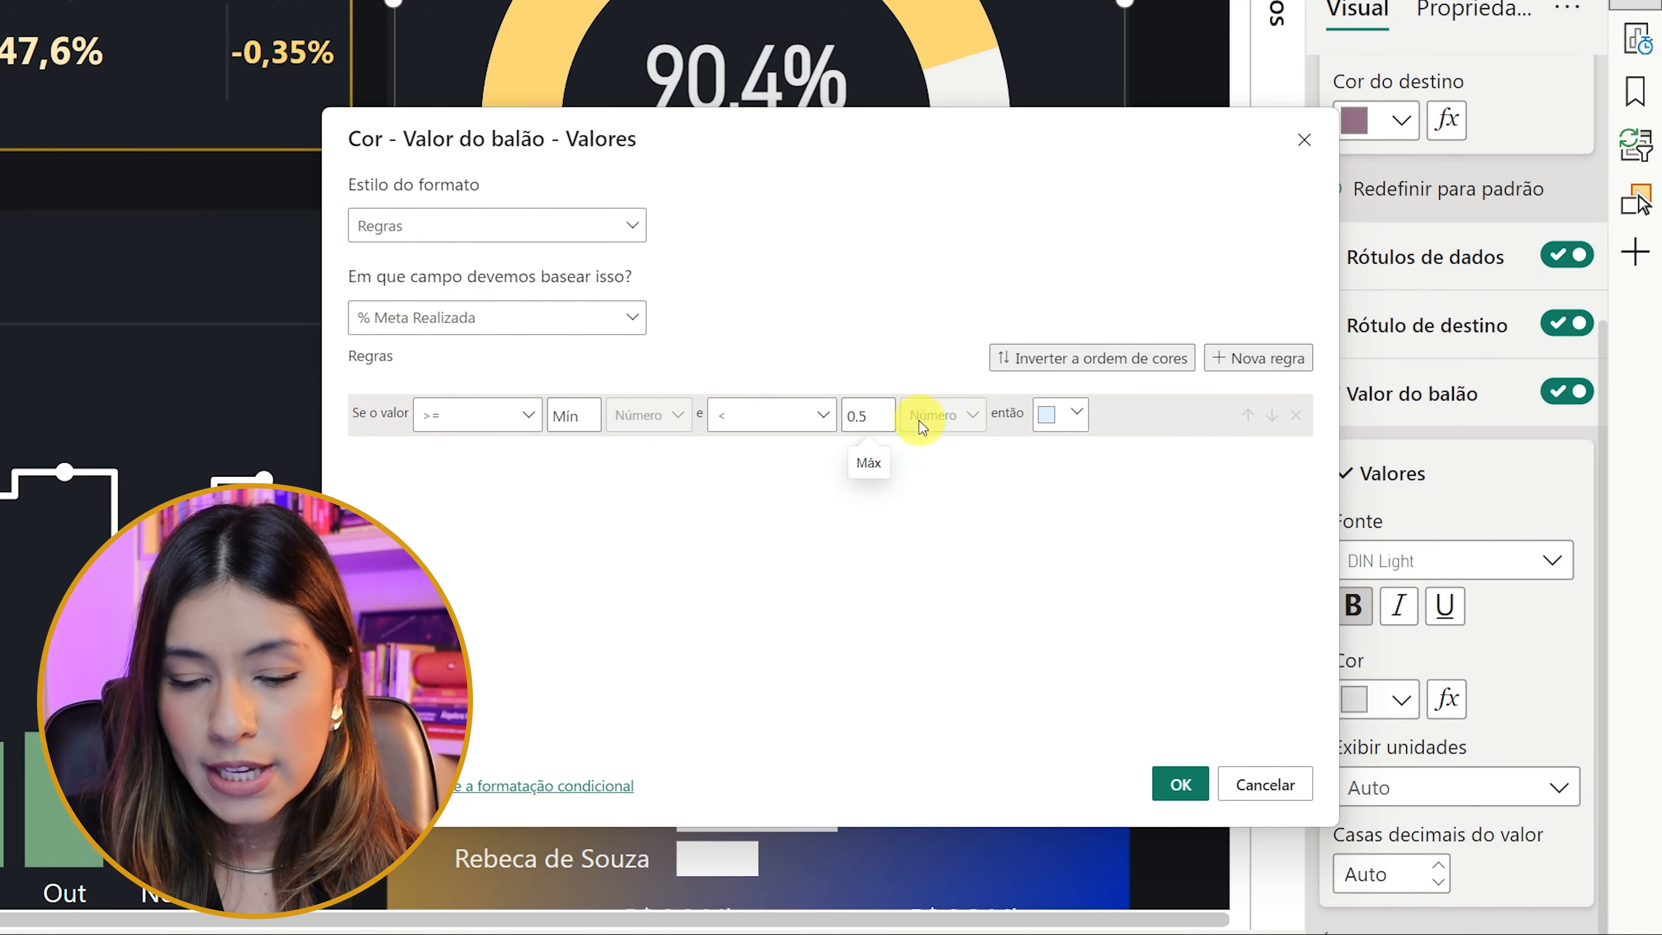
{"action": "left_click", "coordinate": [1070, 414]}
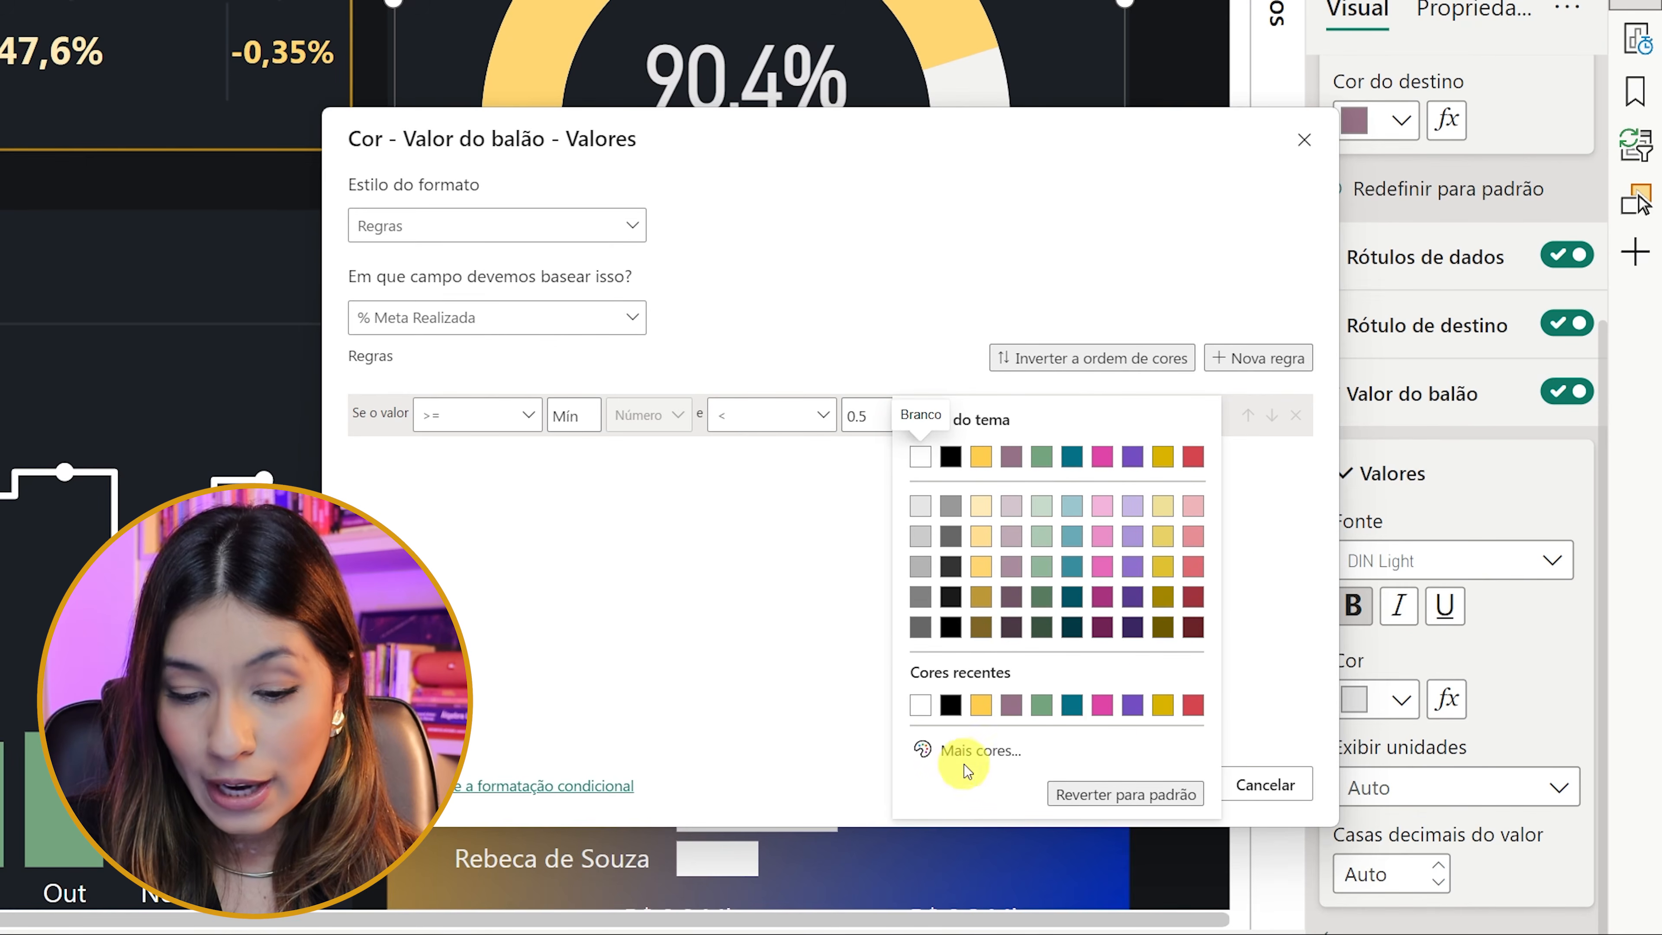
{"action": "left_click", "coordinate": [1195, 568]}
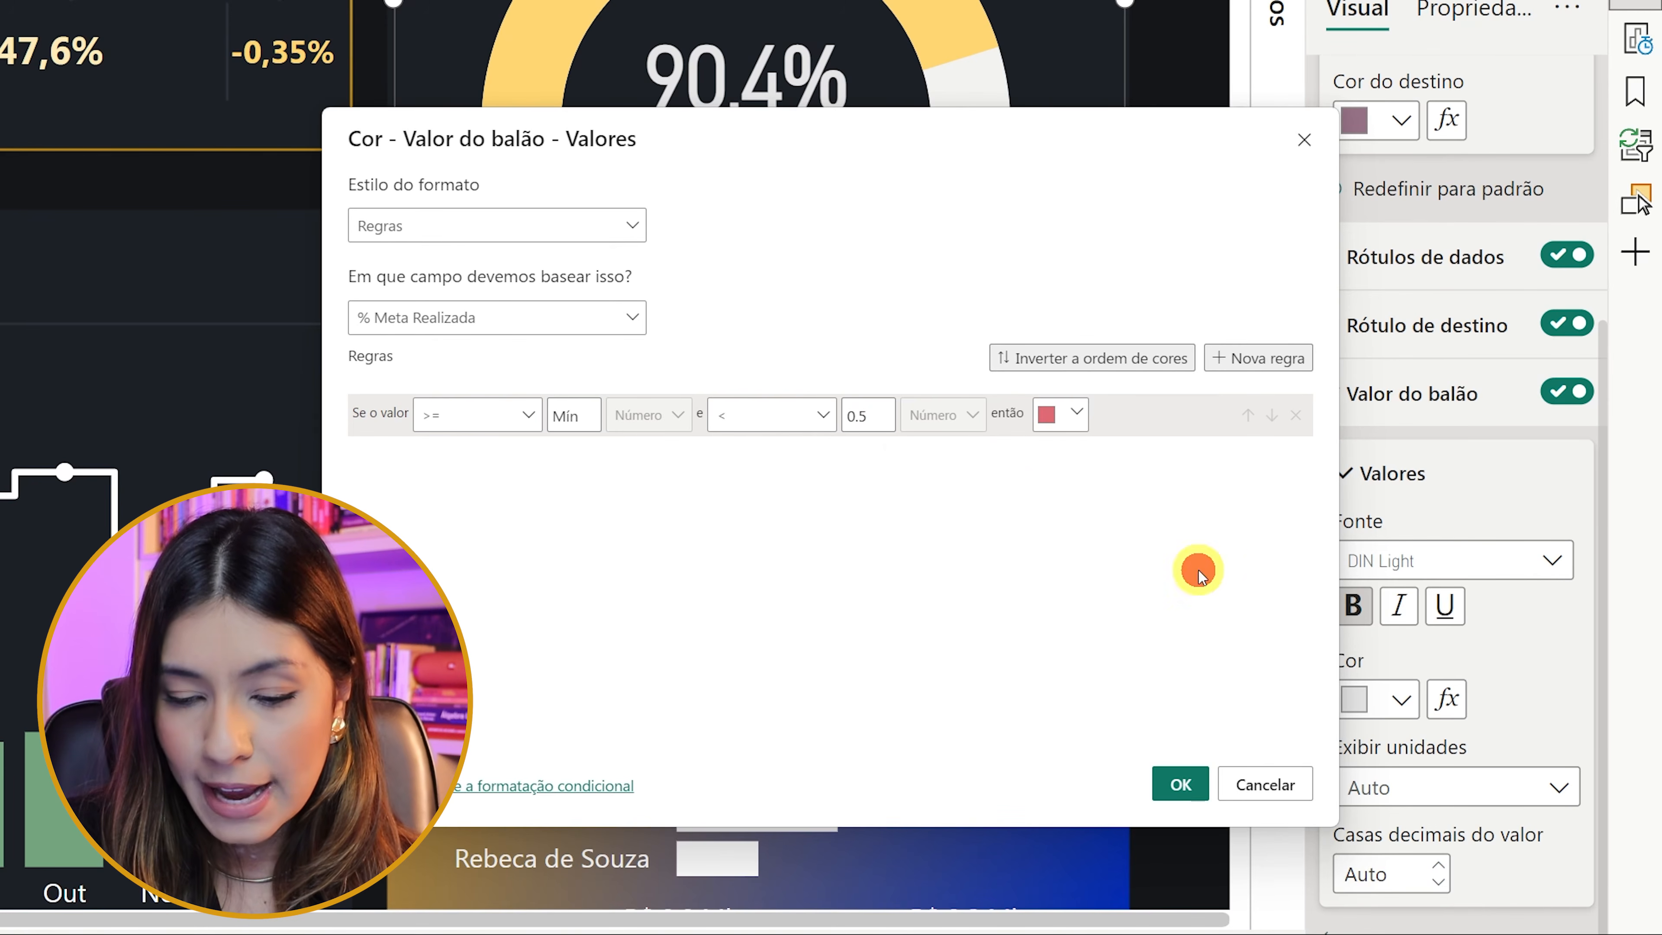
- Add a second rule for values from 0.5 to below 0.85 with a custom dark orange color
{"action": "left_click", "coordinate": [1247, 376]}
{"action": "left_click", "coordinate": [579, 459]}
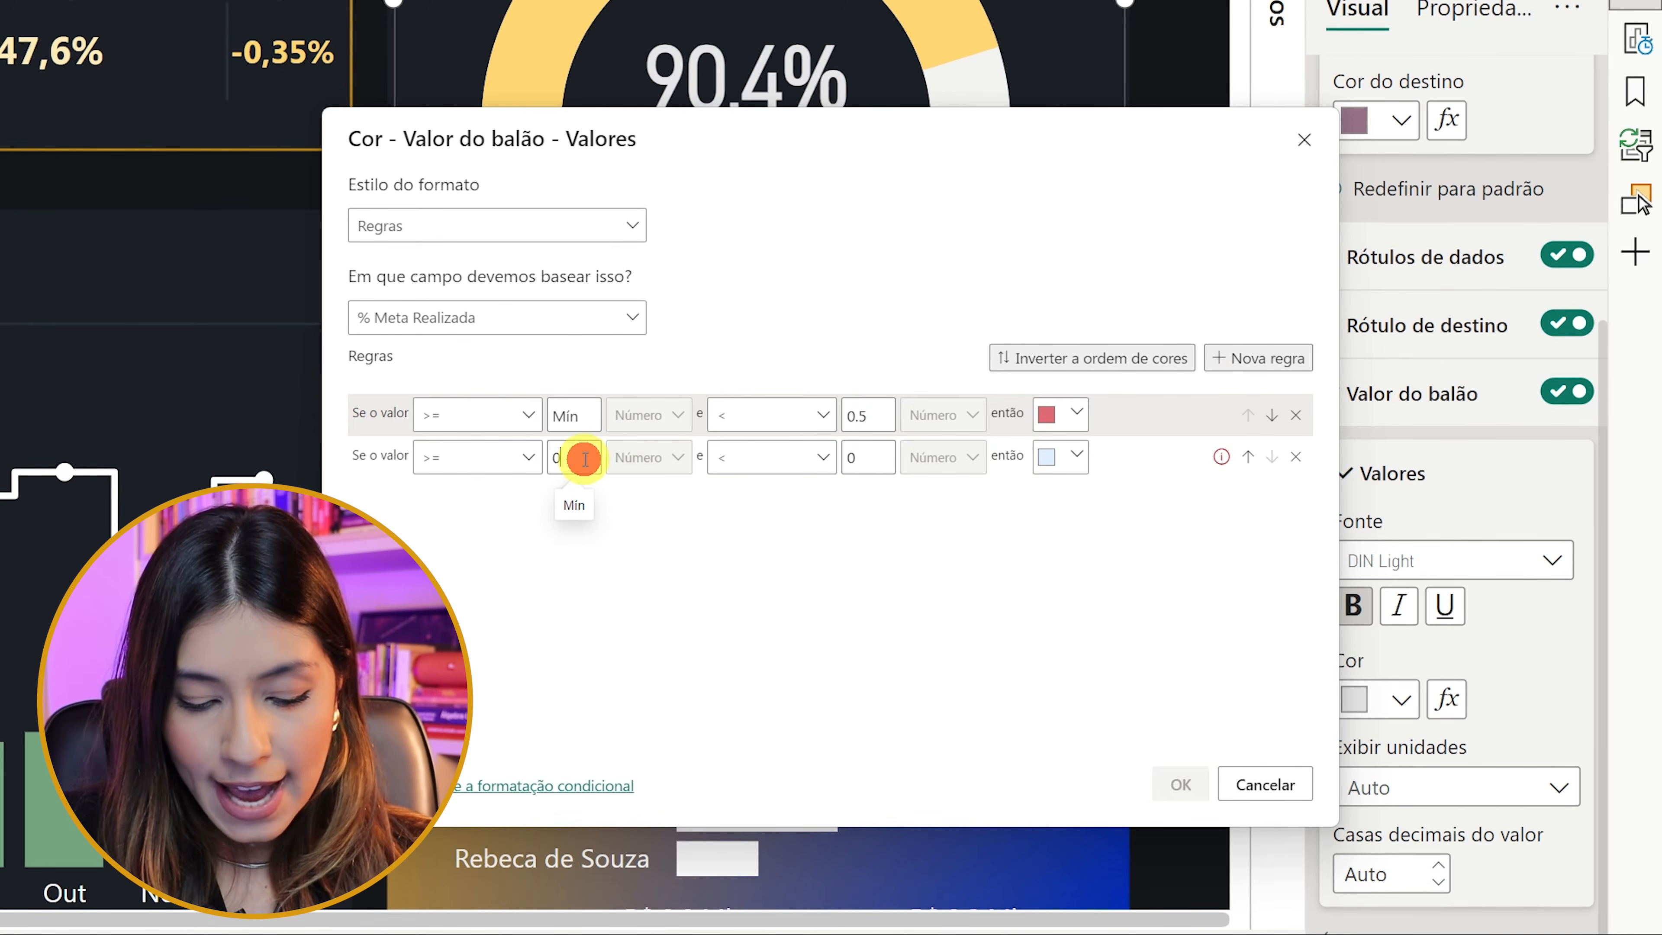
{"action": "type", "text": ".5"}
{"action": "left_click", "coordinate": [865, 460]}
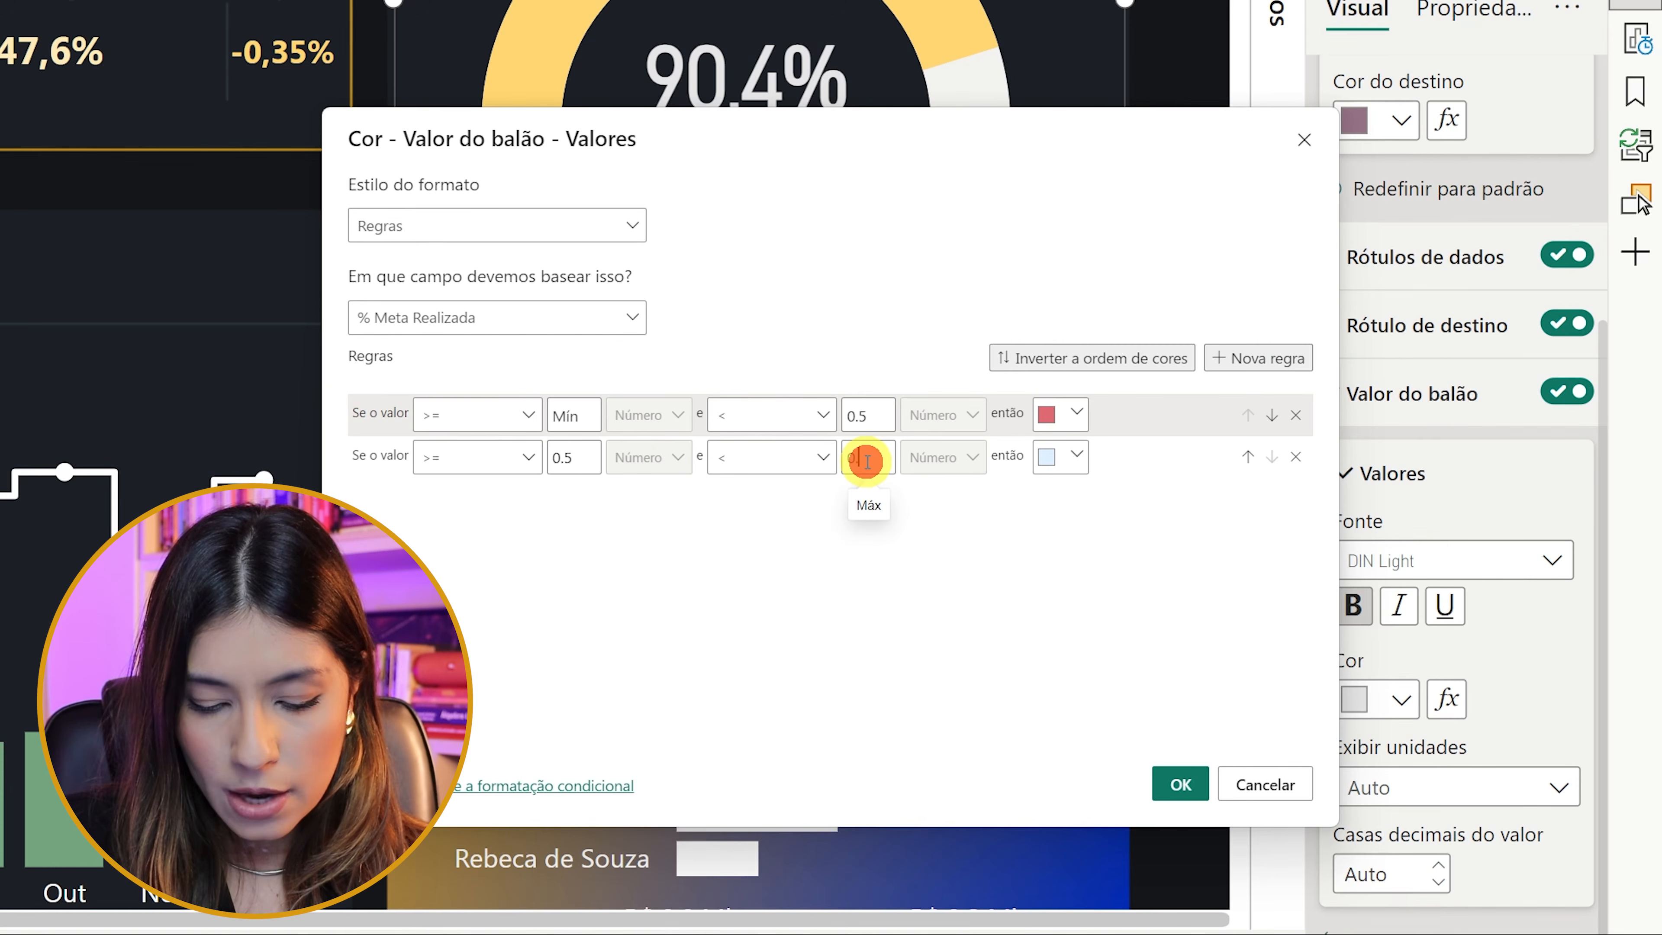
{"action": "left_click", "coordinate": [1073, 458]}
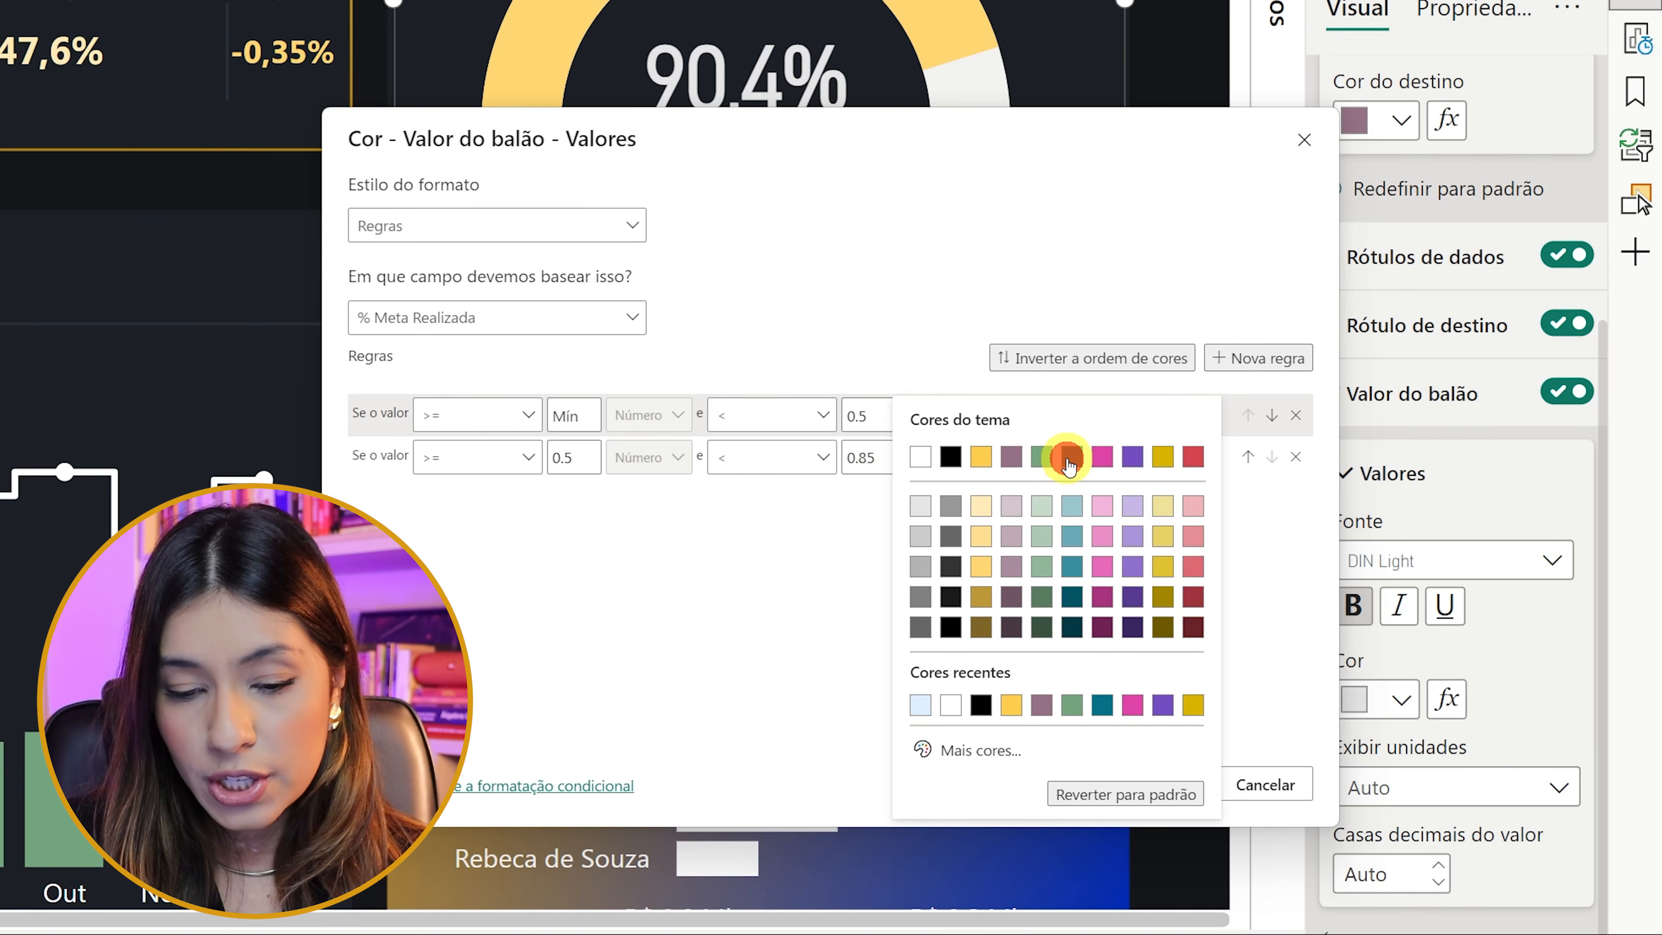
{"action": "left_click", "coordinate": [959, 751]}
{"action": "left_click", "coordinate": [938, 679]}
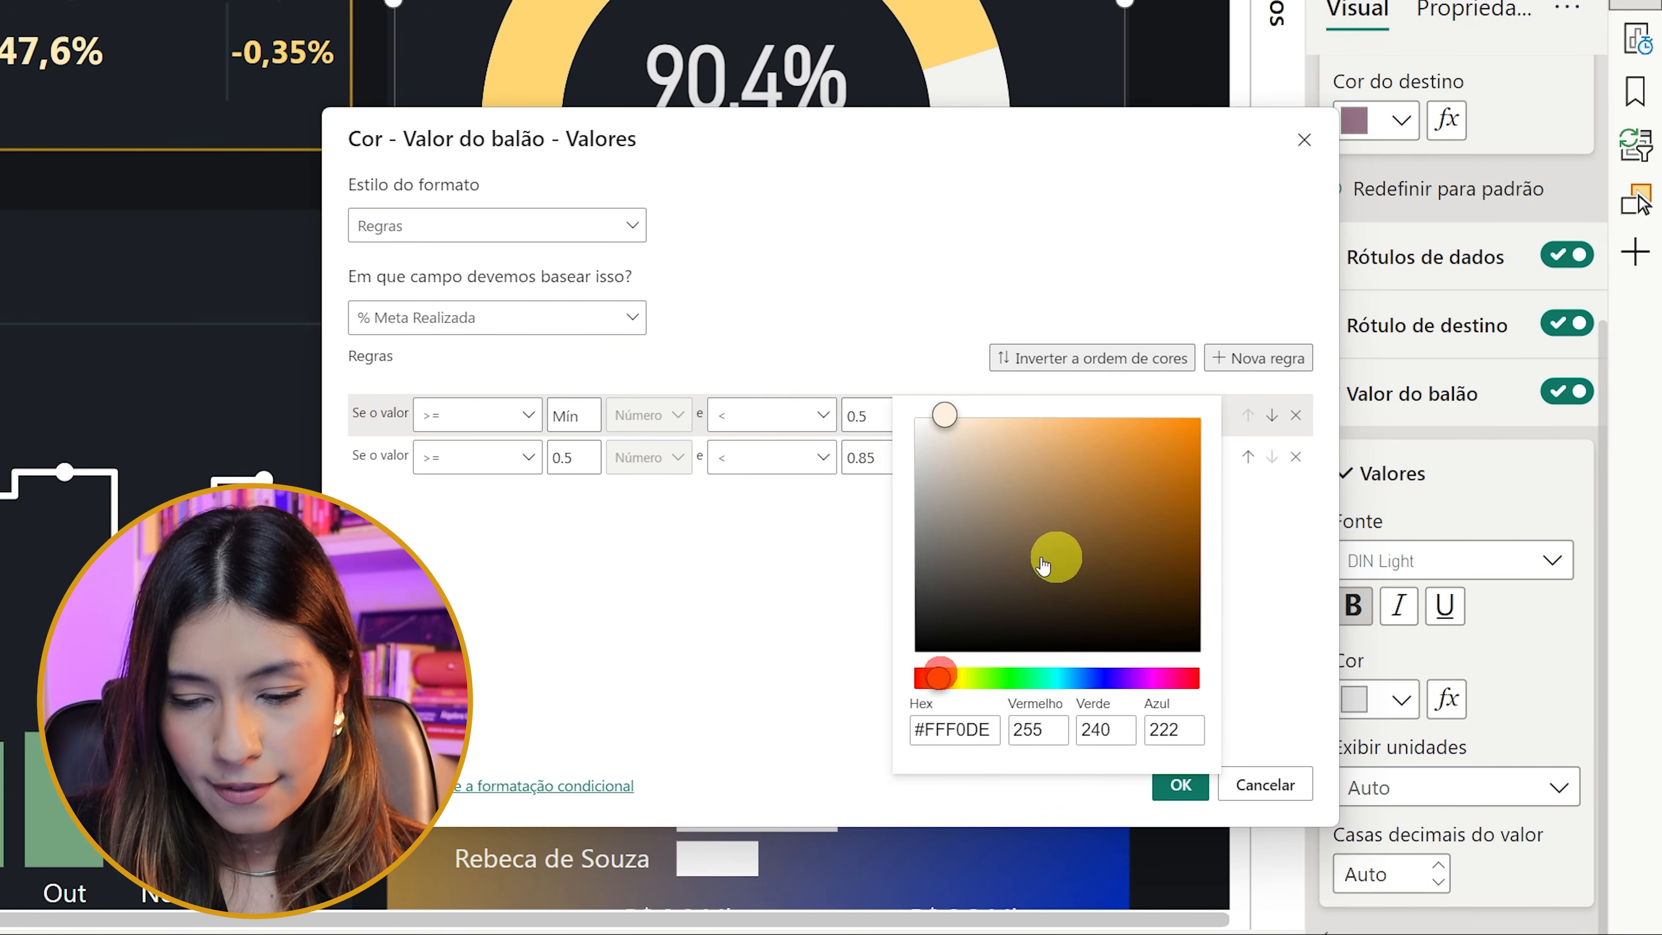
{"action": "left_click", "coordinate": [1159, 461]}
{"action": "left_click", "coordinate": [1299, 597]}
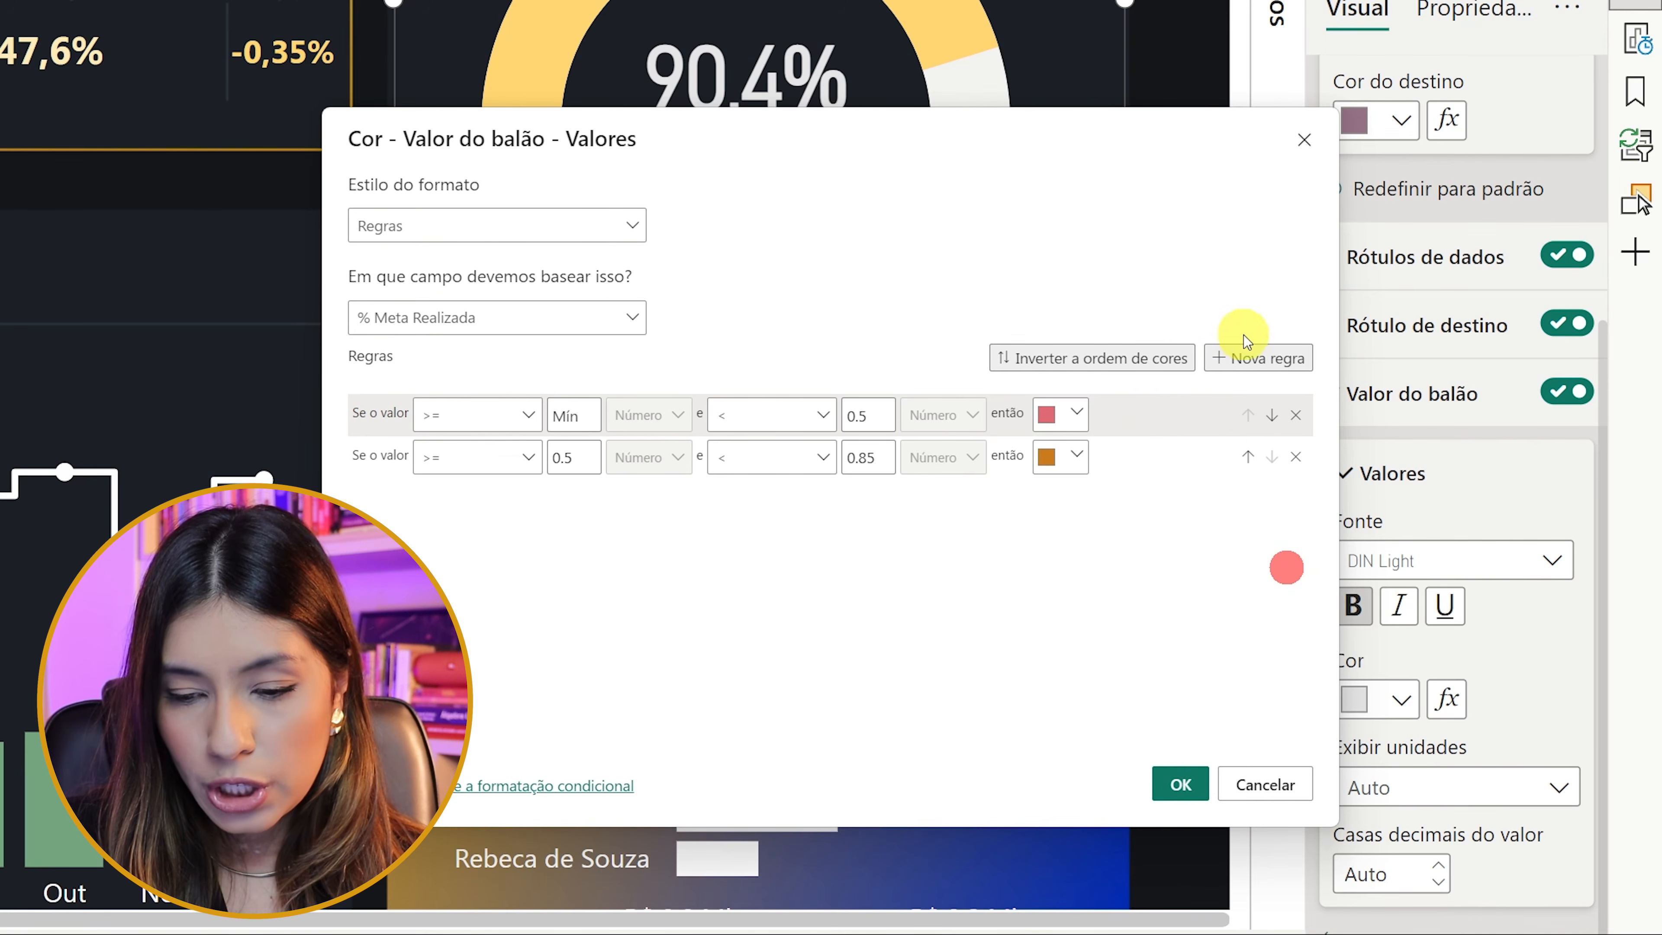
- Add a third rule for values from 0.85 to below 1 with a light yellow theme color
{"action": "left_click", "coordinate": [1247, 354]}
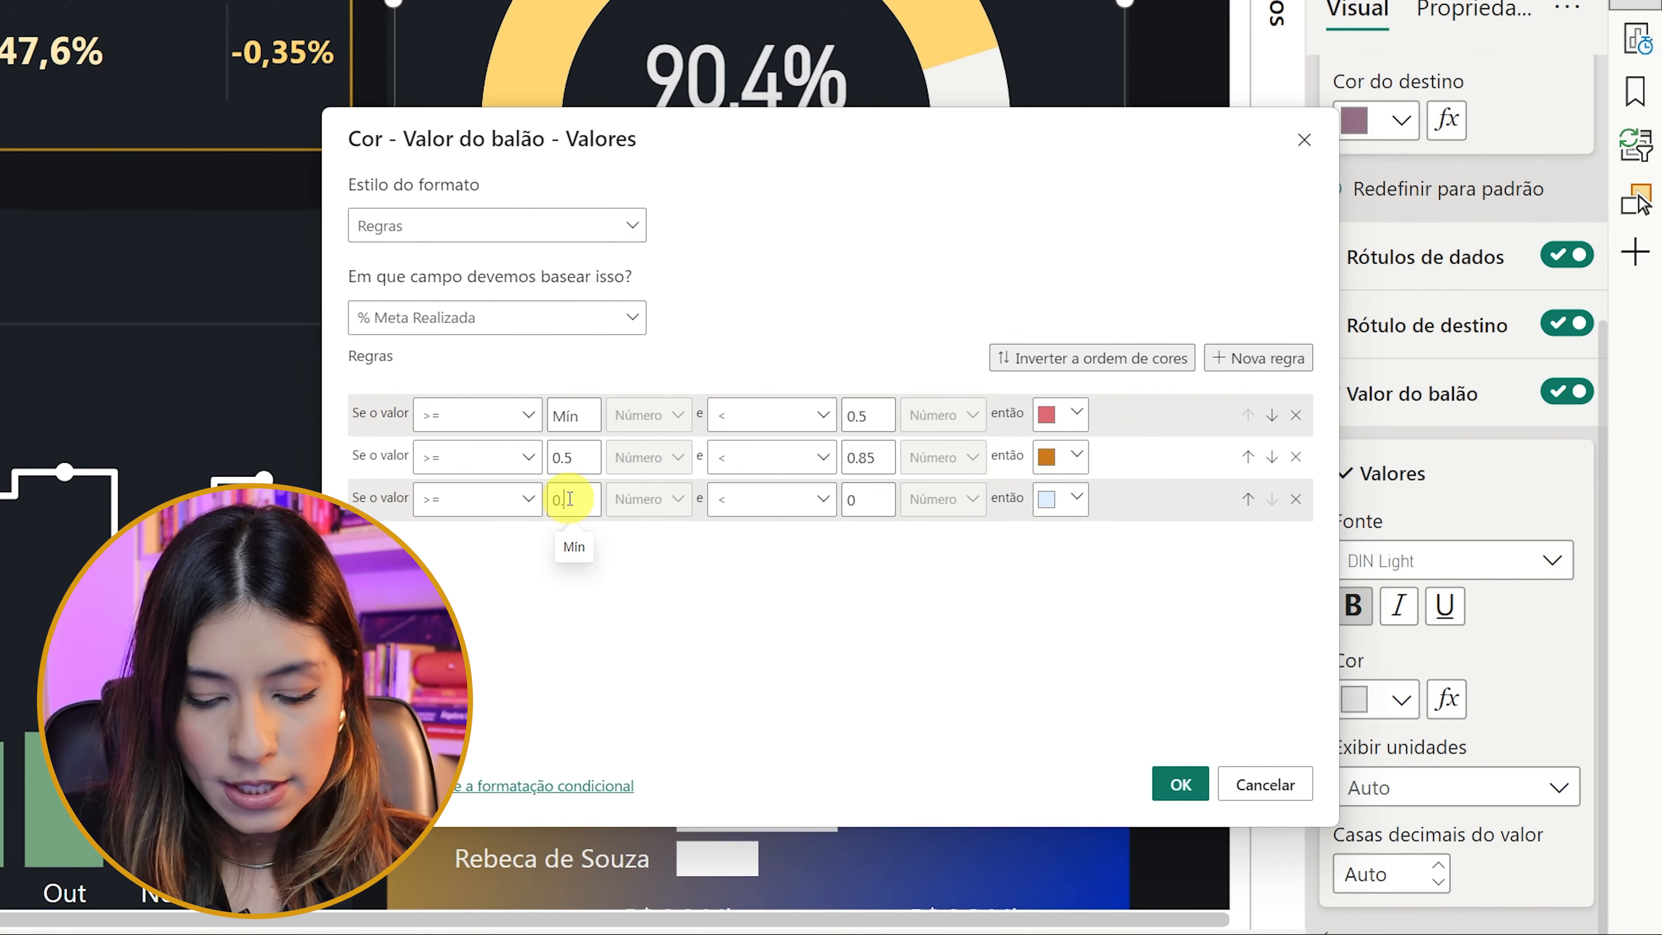
{"action": "type", "text": "85"}
{"action": "left_click", "coordinate": [850, 501]}
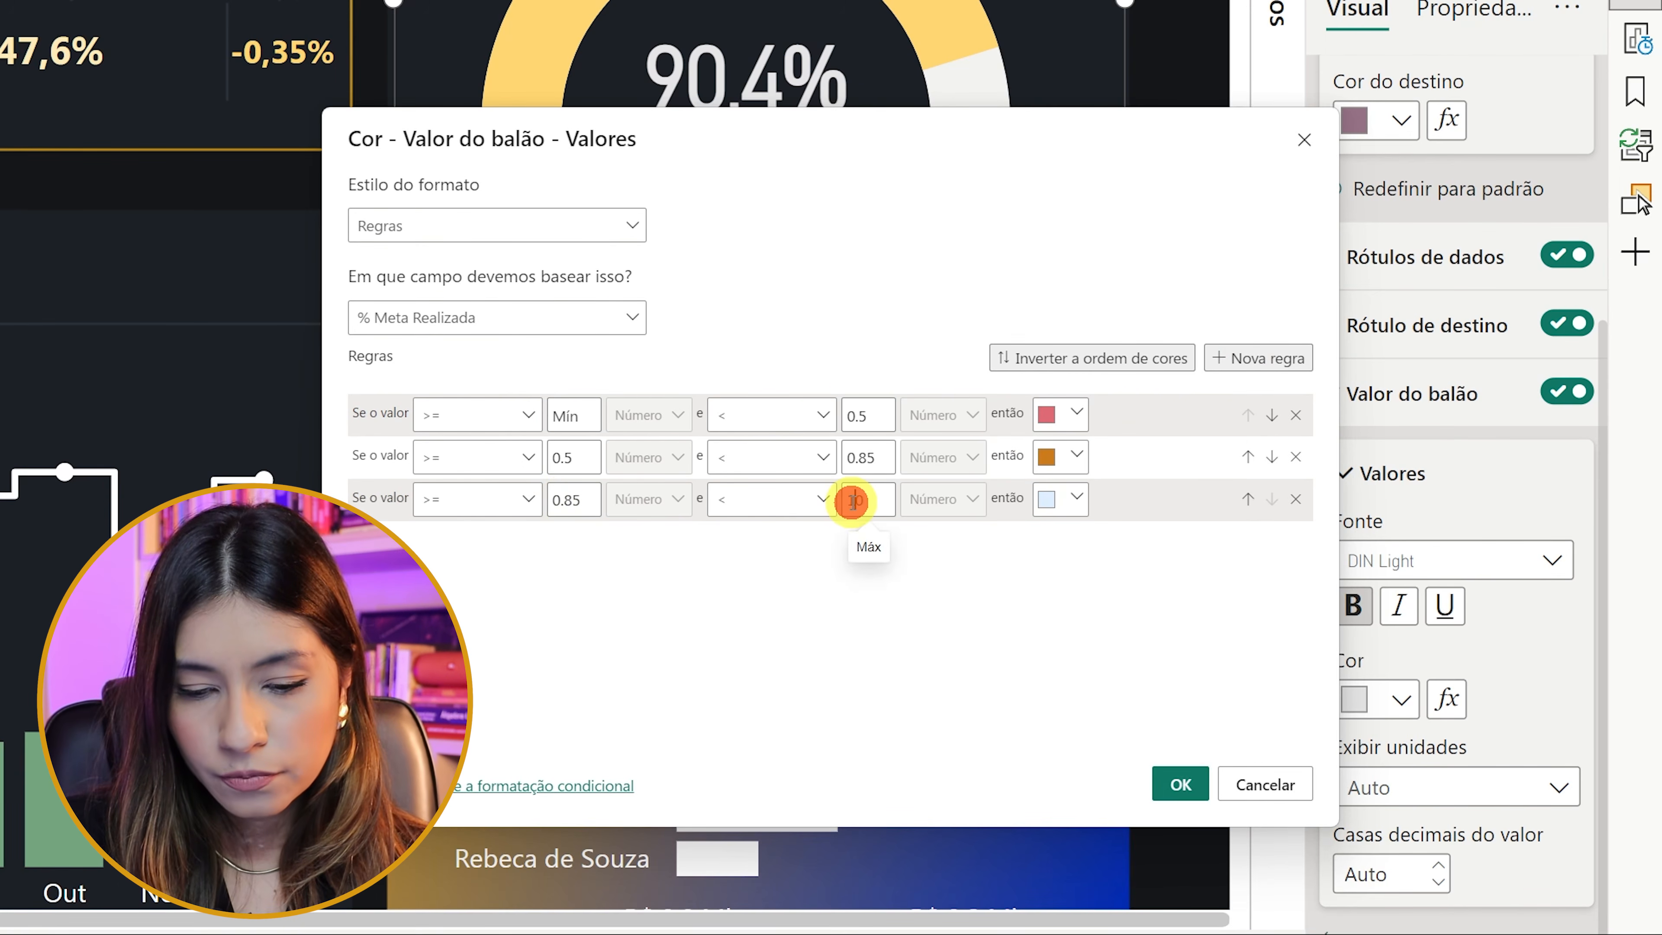
{"action": "left_click", "coordinate": [1047, 499]}
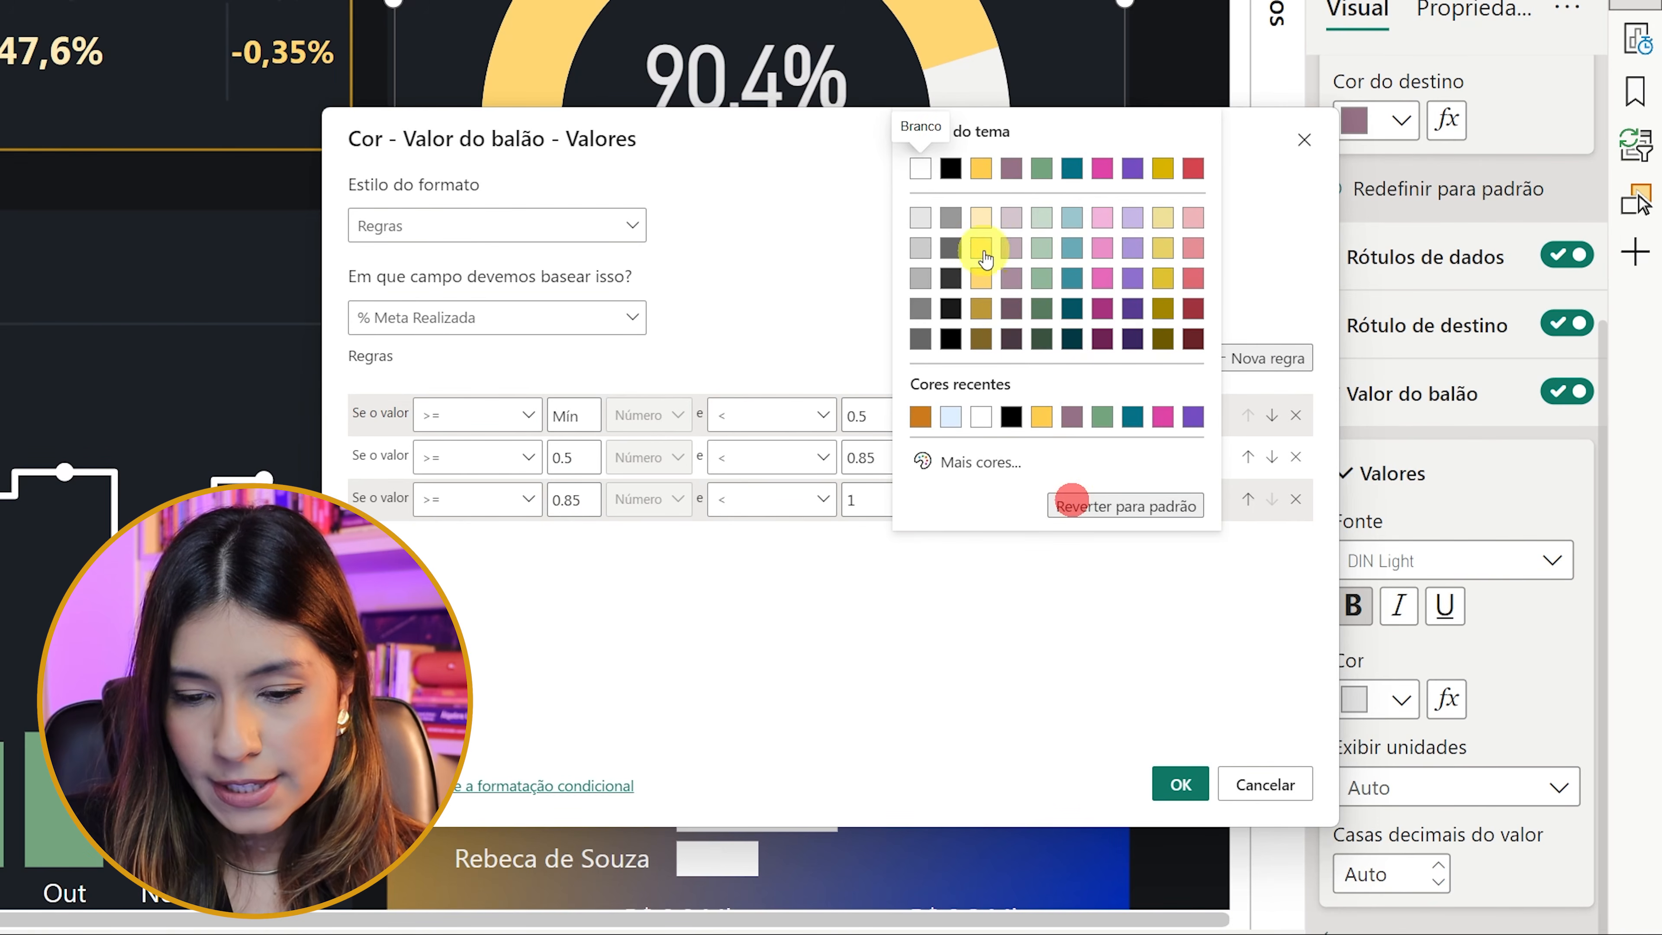
{"action": "left_click", "coordinate": [980, 275]}
- Add a fourth rule for values greater than or equal to 1 with Máx as its upper limit
{"action": "left_click", "coordinate": [1258, 358]}
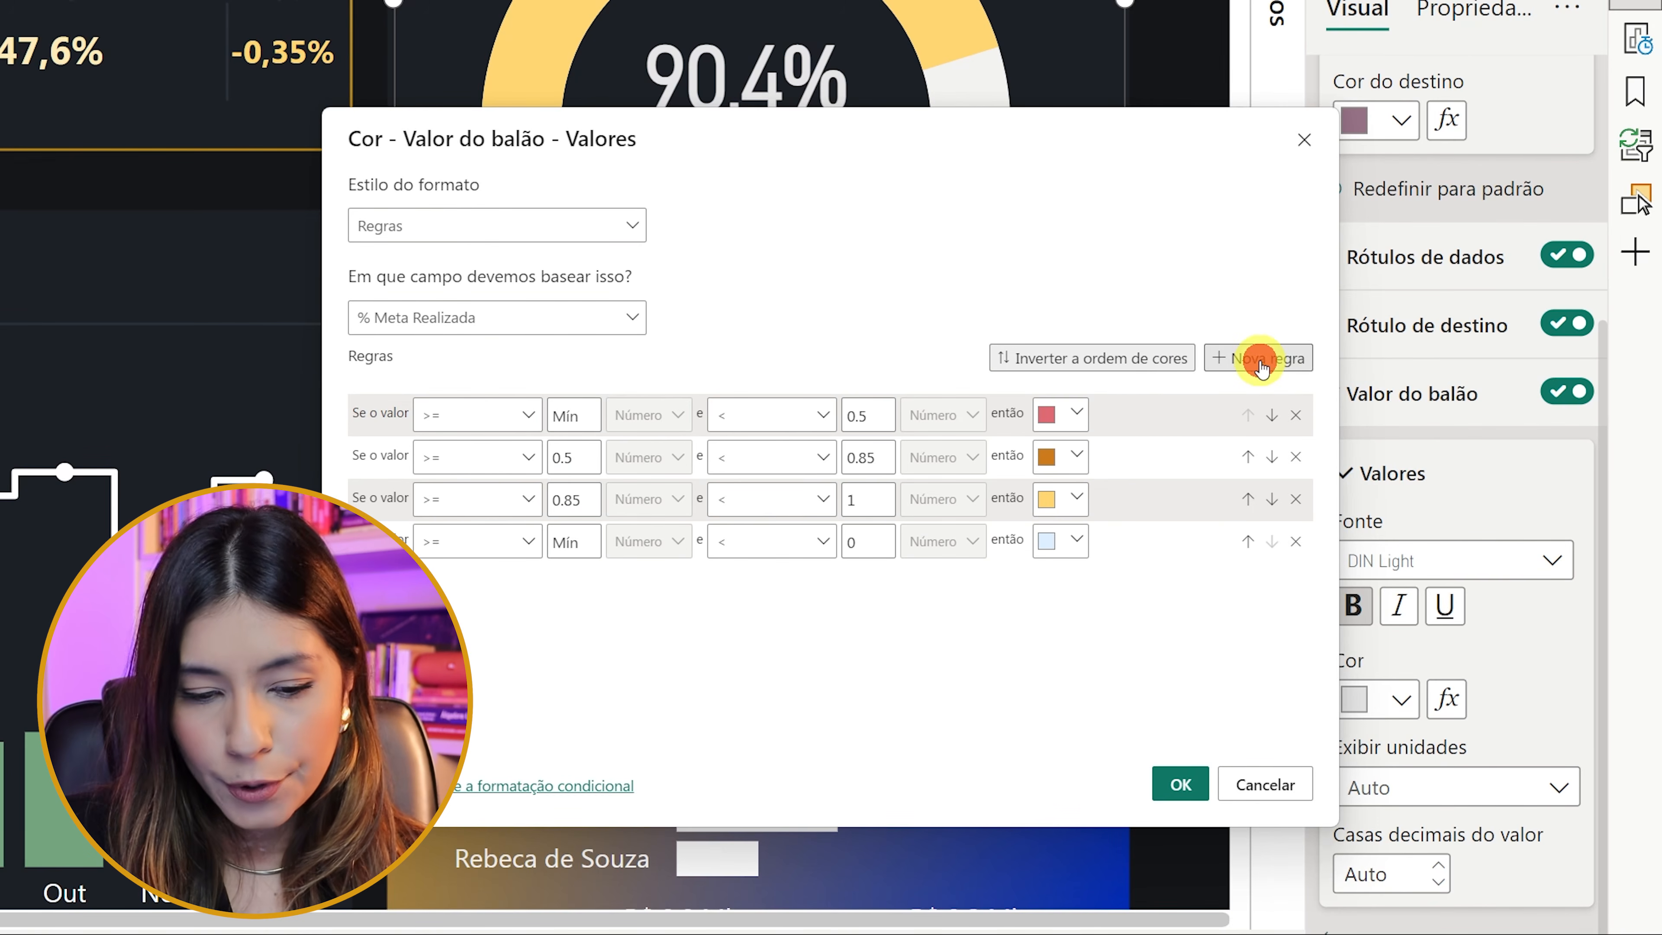
{"action": "left_click", "coordinate": [569, 544]}
{"action": "type", "text": "1"}
{"action": "left_click", "coordinate": [858, 544]}
{"action": "key", "text": "BackSpace"}
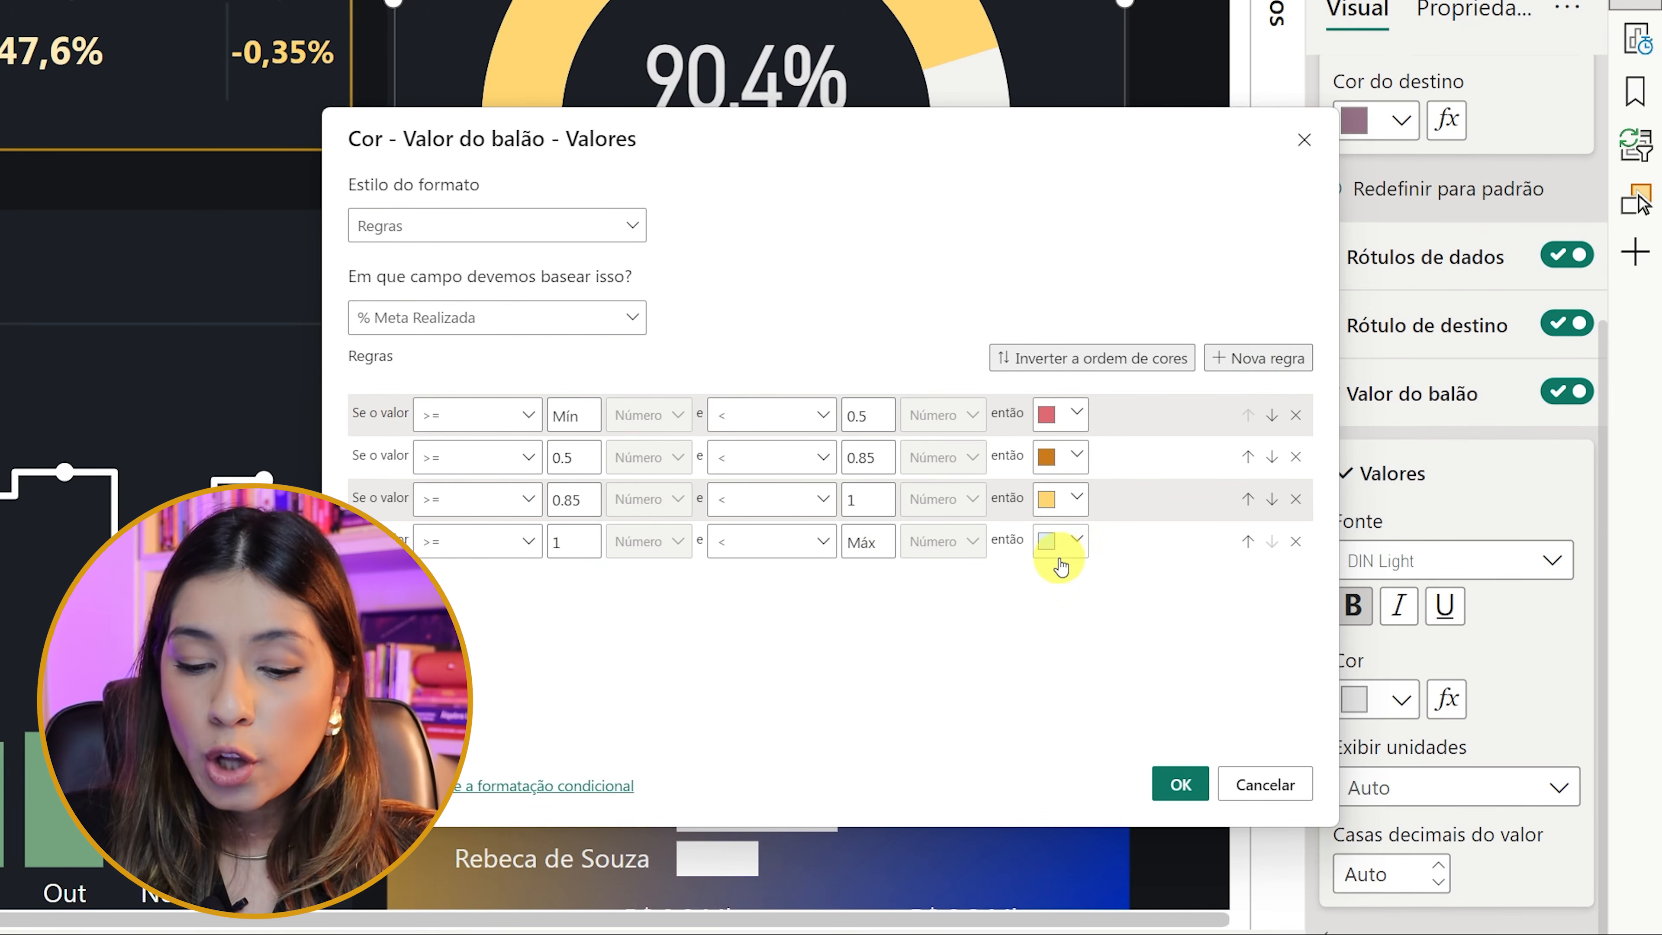
- Give the fourth rule a light green theme color and apply the rules to the gauge's callout value
{"action": "left_click", "coordinate": [1055, 540]}
{"action": "left_click", "coordinate": [1042, 277]}
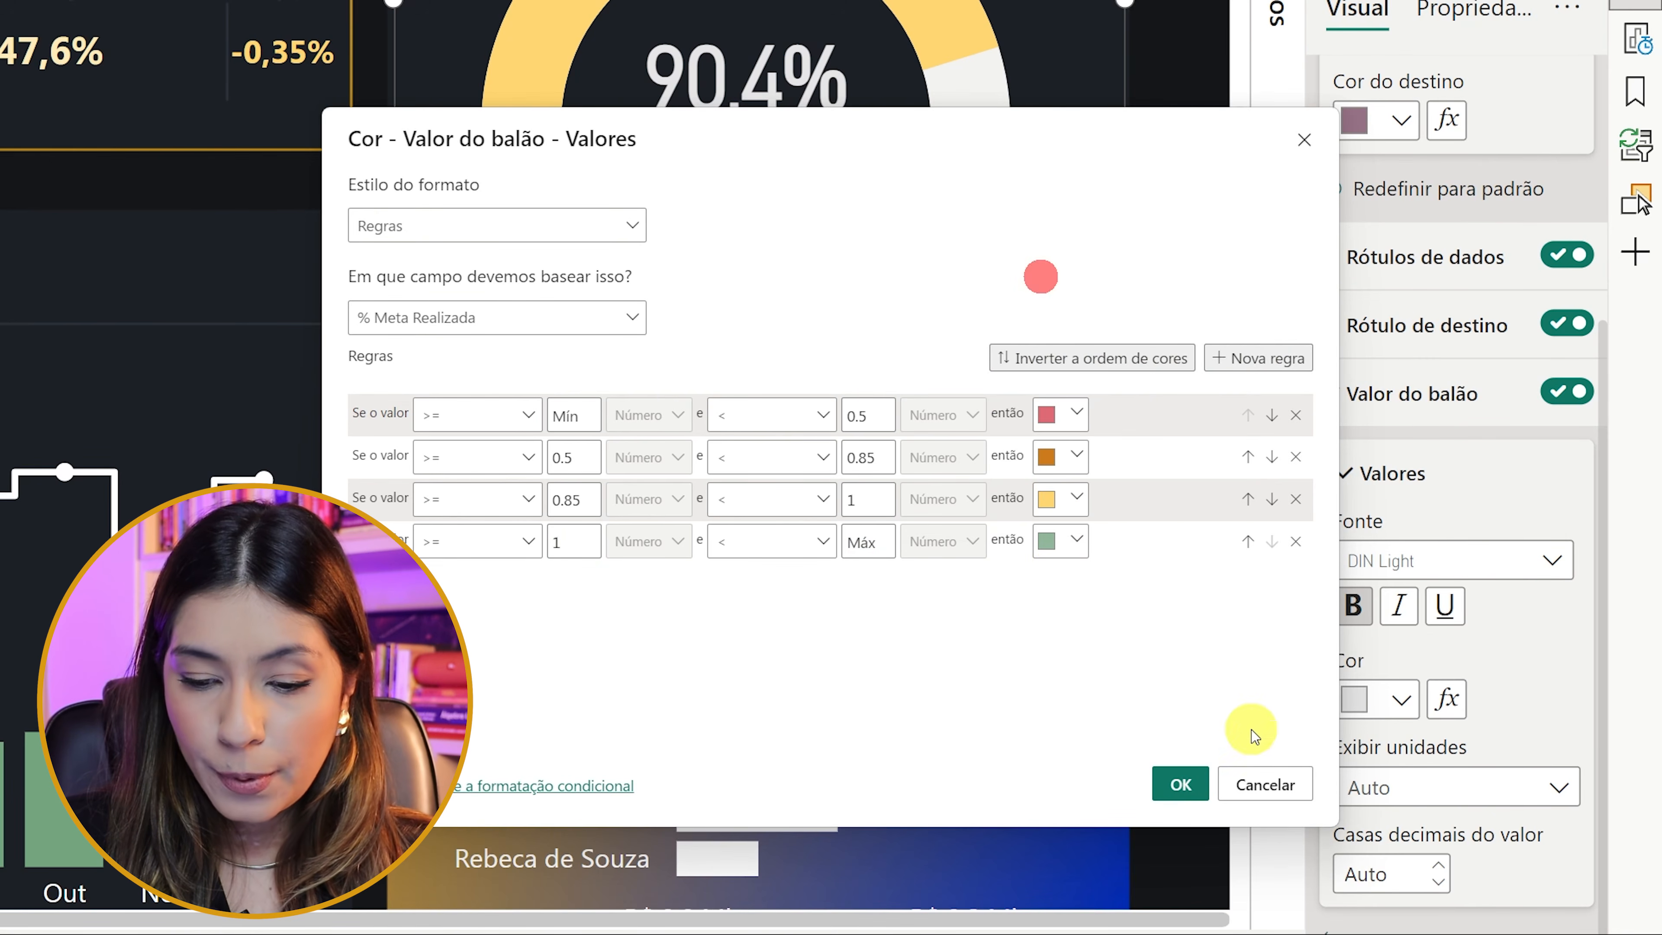
{"action": "left_click", "coordinate": [1187, 778]}
- Check the gauge's callout value color by selecting several sellers in the TOP VENDEDORES chart, and clear the selection
{"action": "scroll", "coordinate": [1044, 567], "scroll_direction": "up", "scroll_amount": 3}
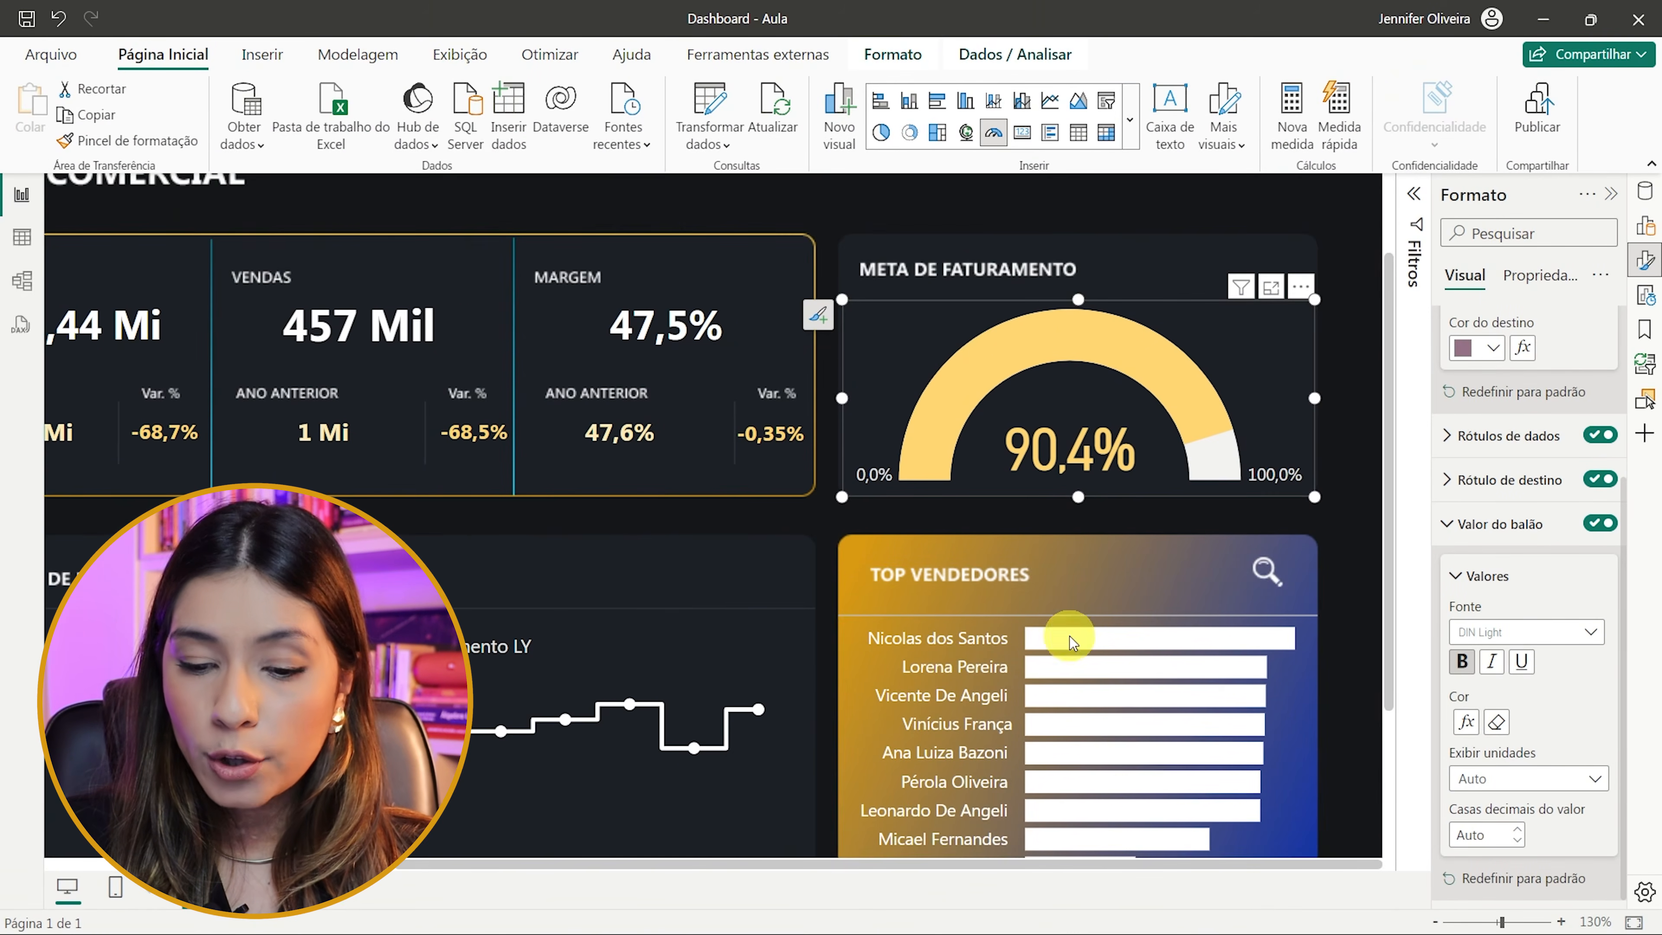
{"action": "scroll", "coordinate": [756, 569], "scroll_direction": "down", "scroll_amount": 2}
{"action": "left_click", "coordinate": [1125, 619]}
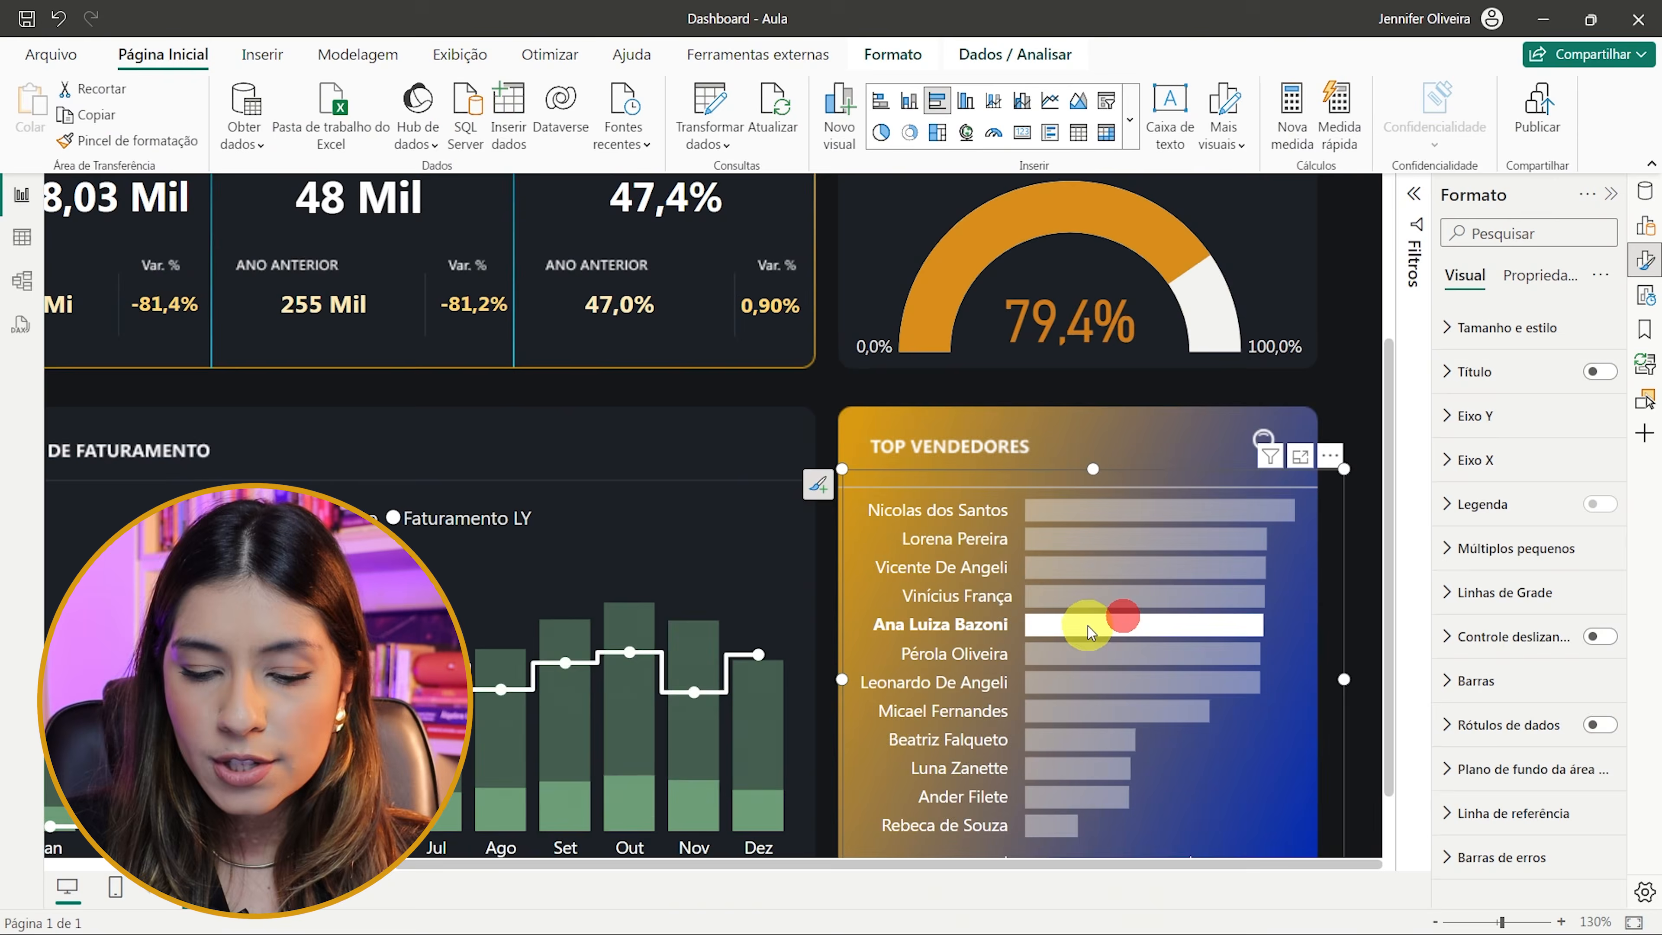
{"action": "left_click", "coordinate": [1112, 683]}
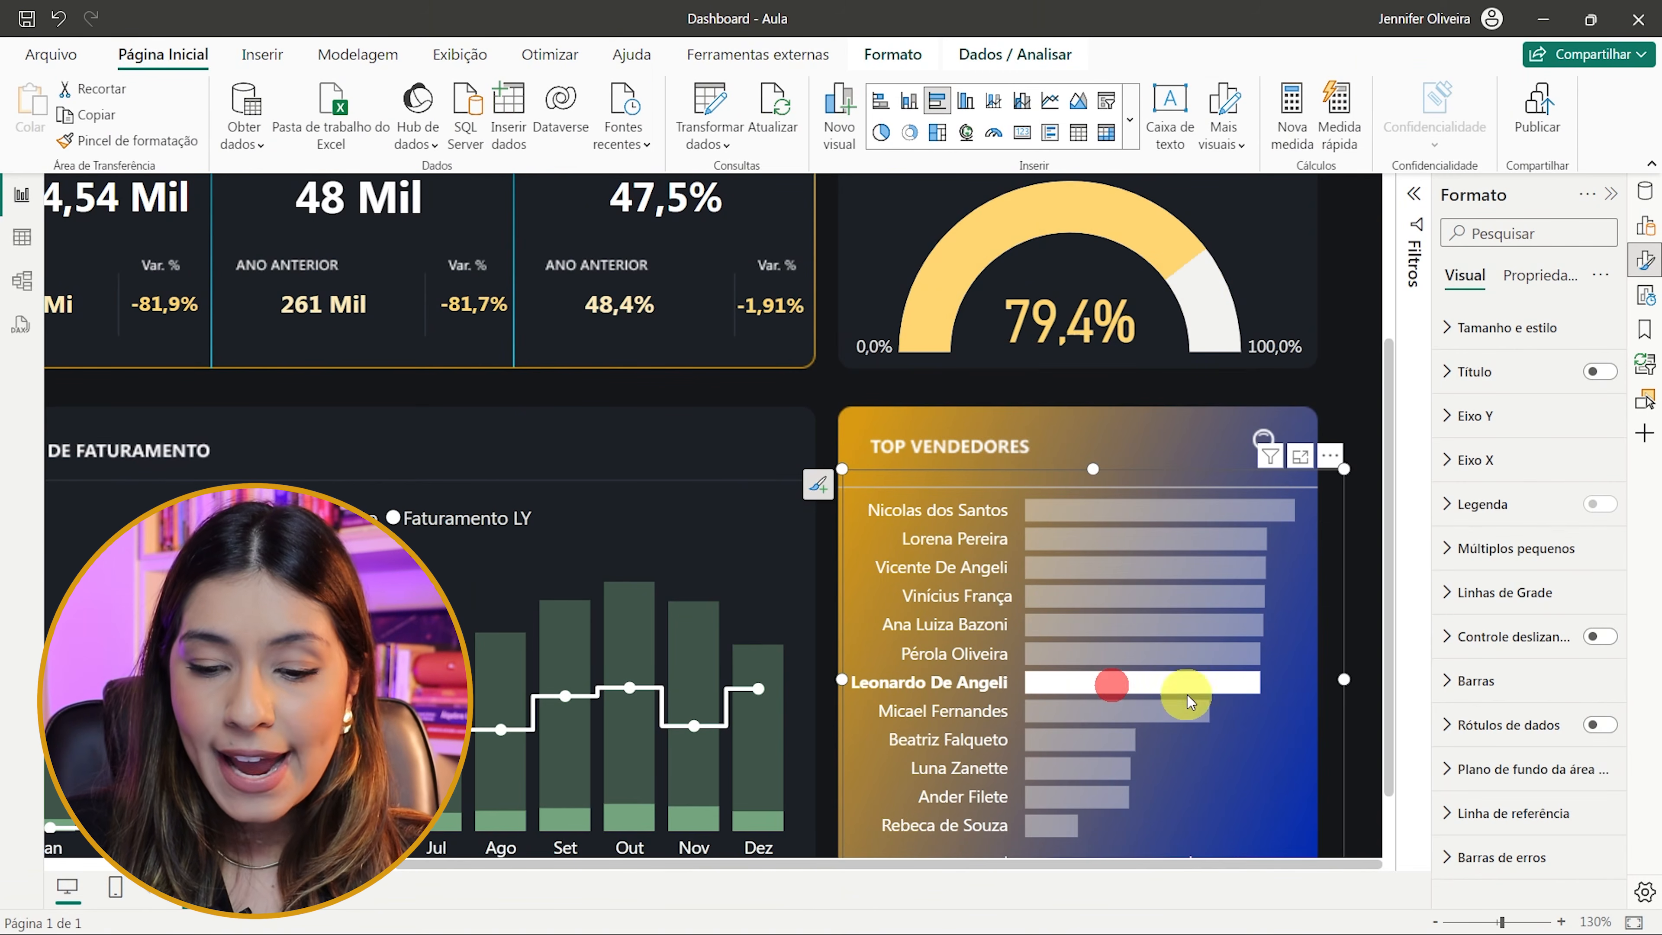
{"action": "left_click", "coordinate": [1108, 746]}
{"action": "left_click", "coordinate": [1119, 798]}
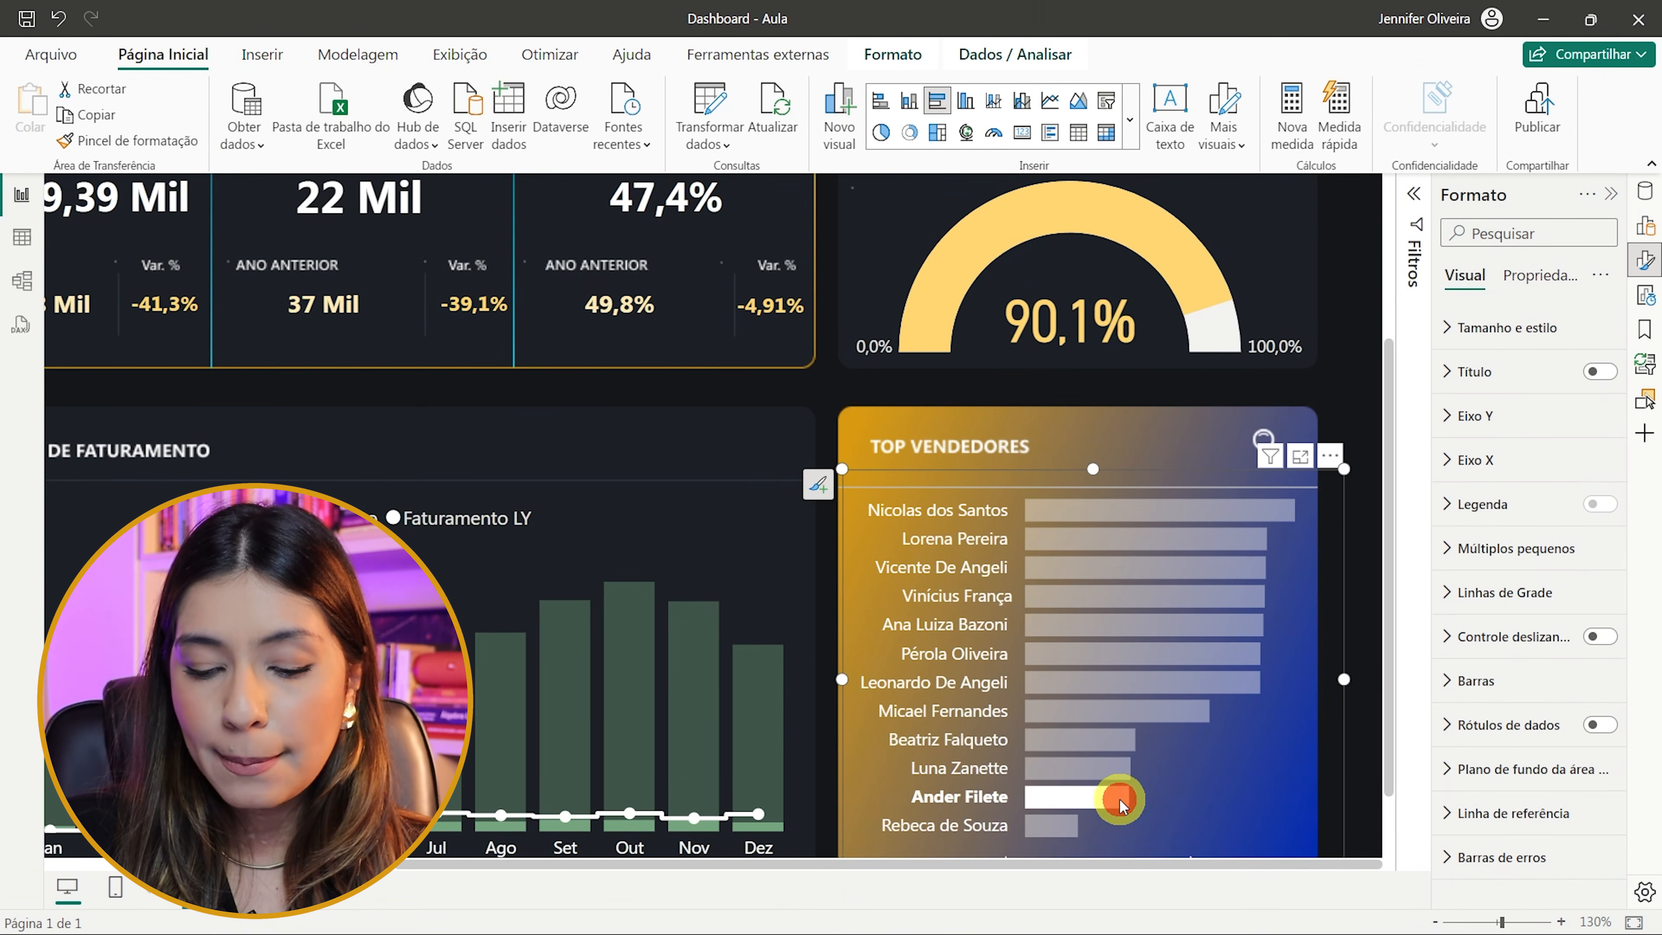
{"action": "left_click", "coordinate": [1277, 778]}
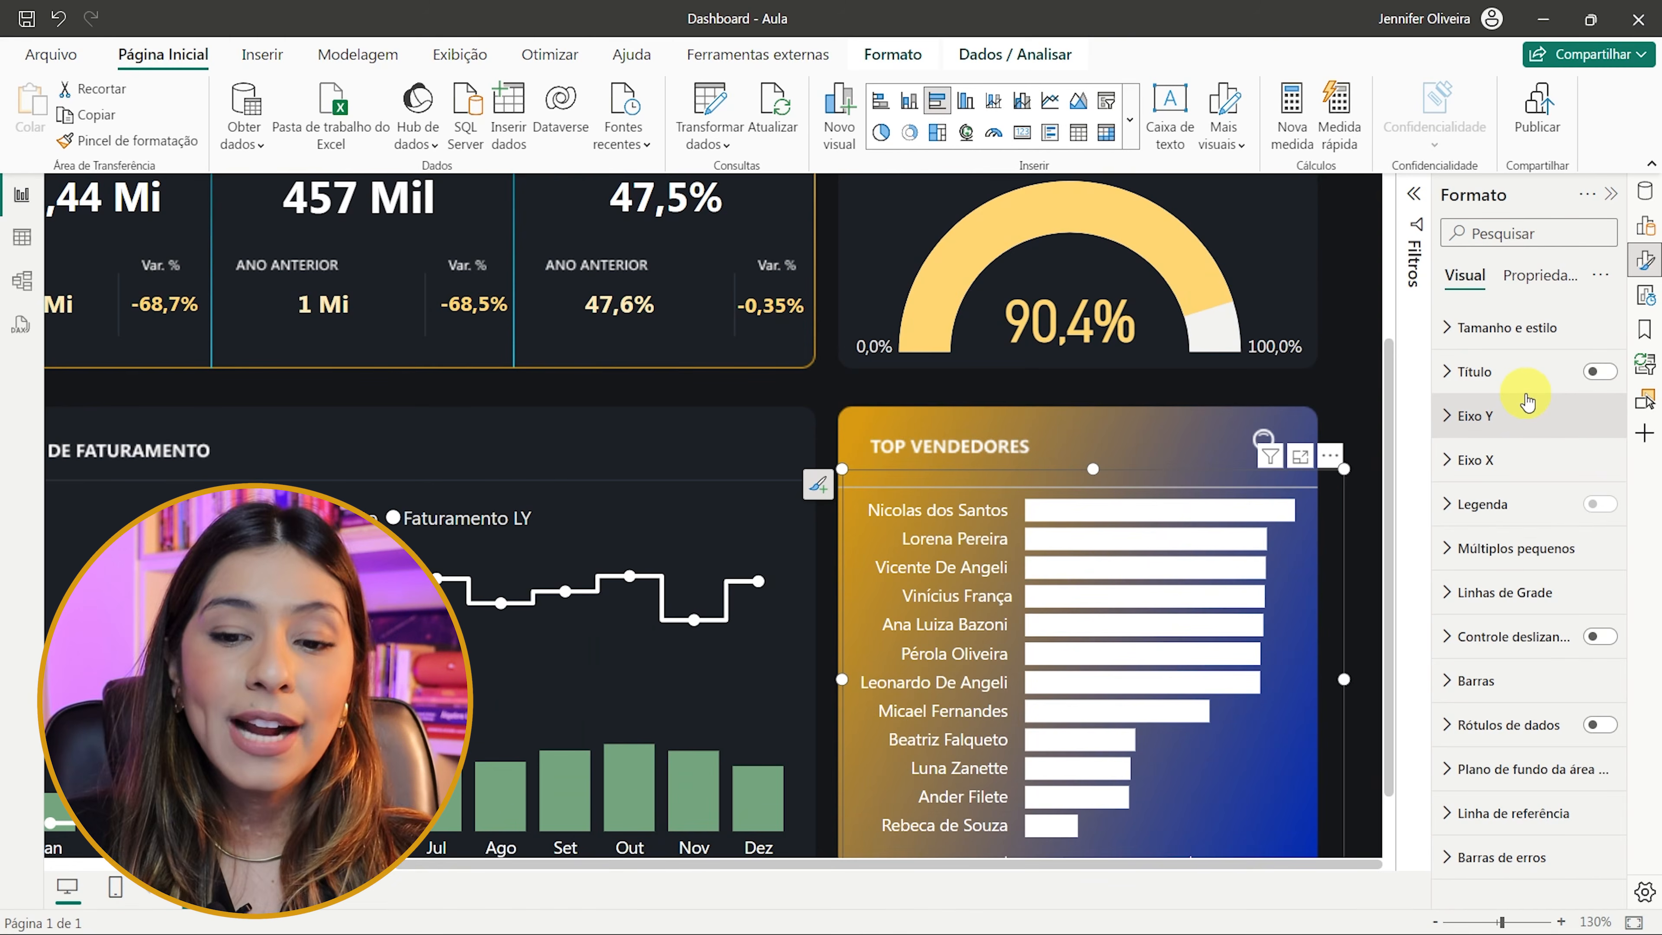
{"action": "scroll", "coordinate": [1099, 367], "scroll_direction": "down", "scroll_amount": 3}
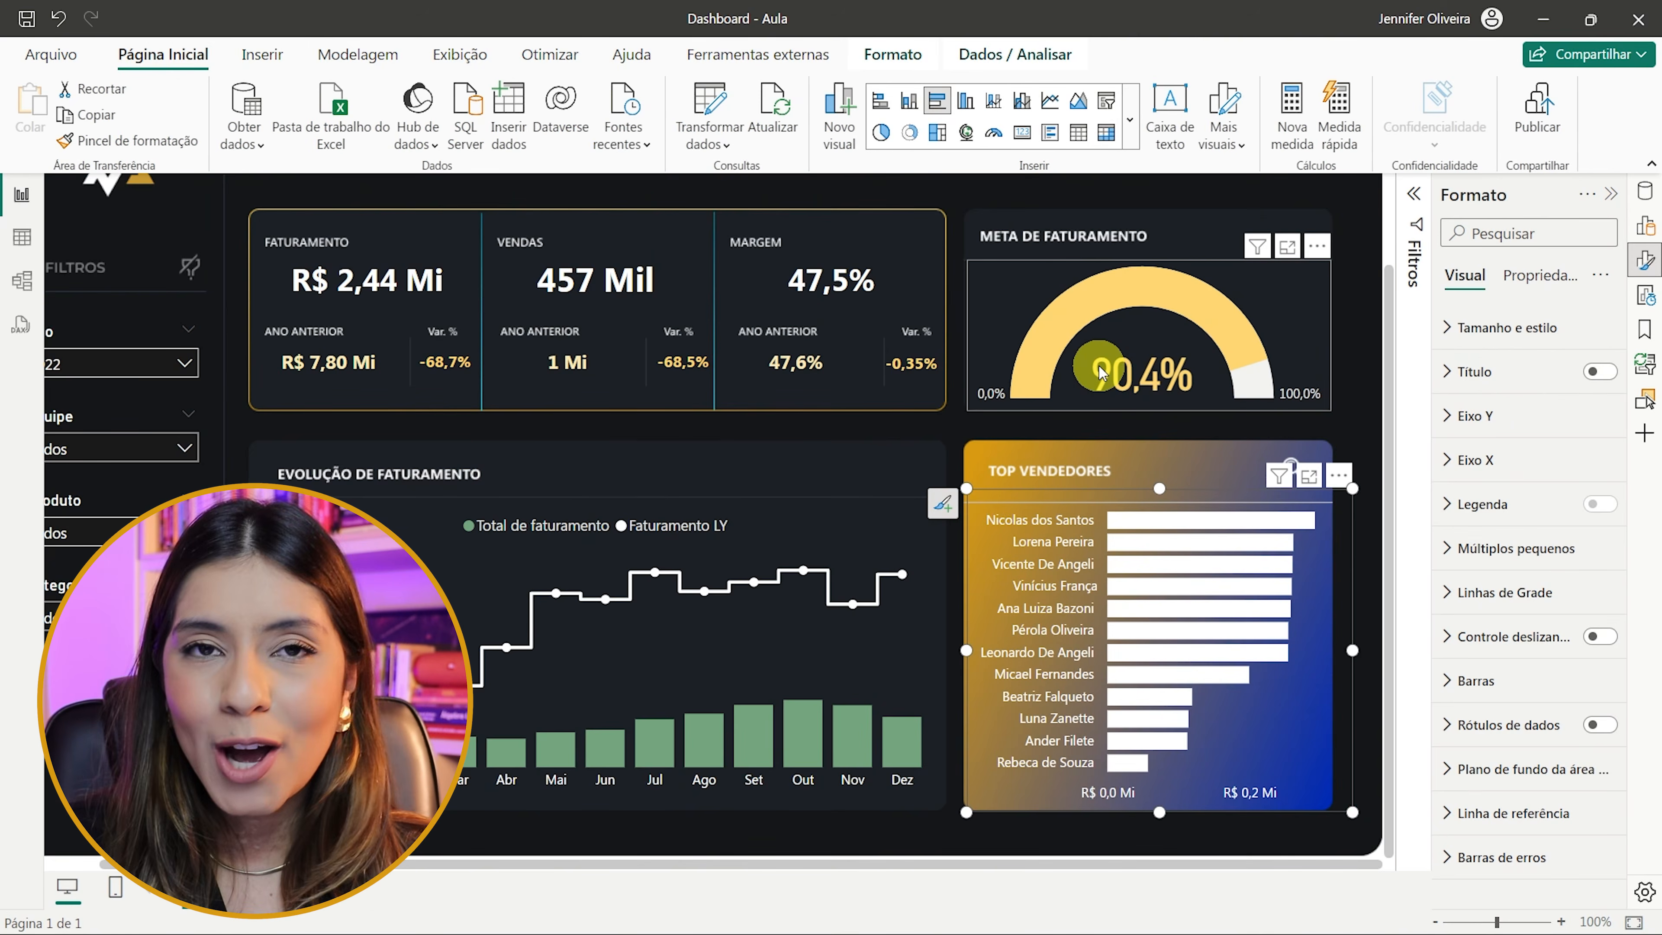